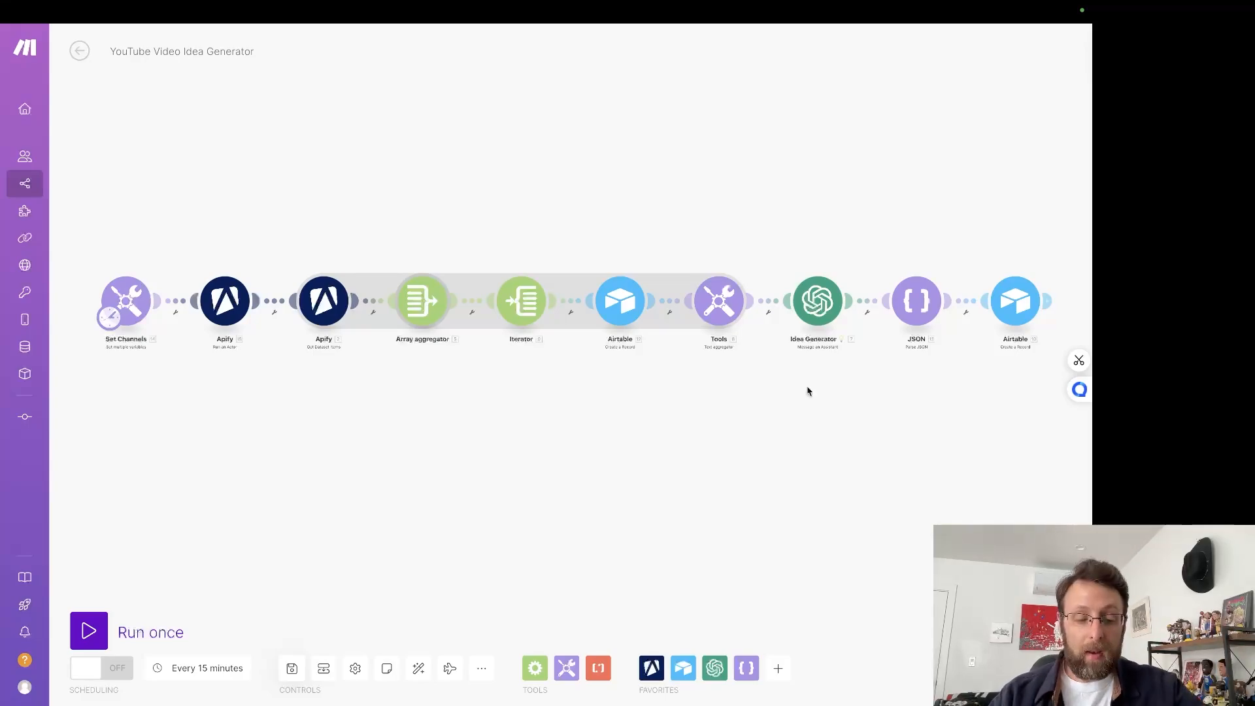
Step: Switch to Airtable and review the Other Creators table, the New Ideas table and the first idea's description
click(398, 37)
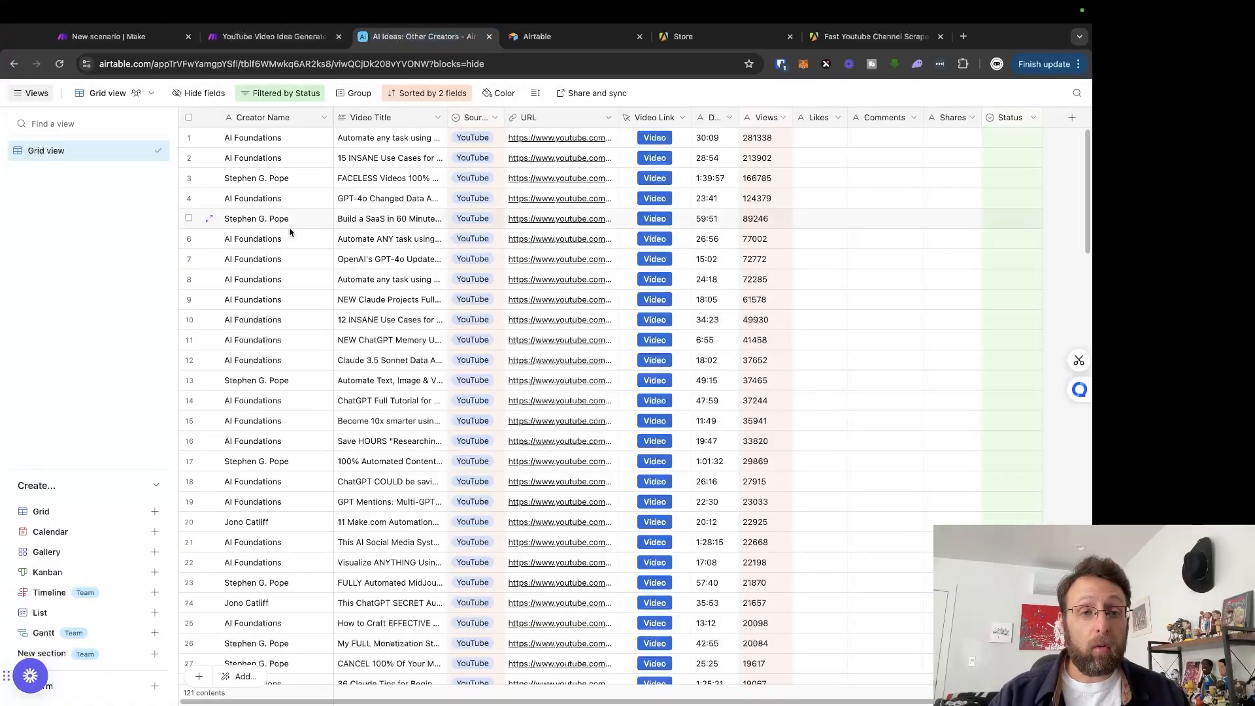
scroll(289, 233, up, 1)
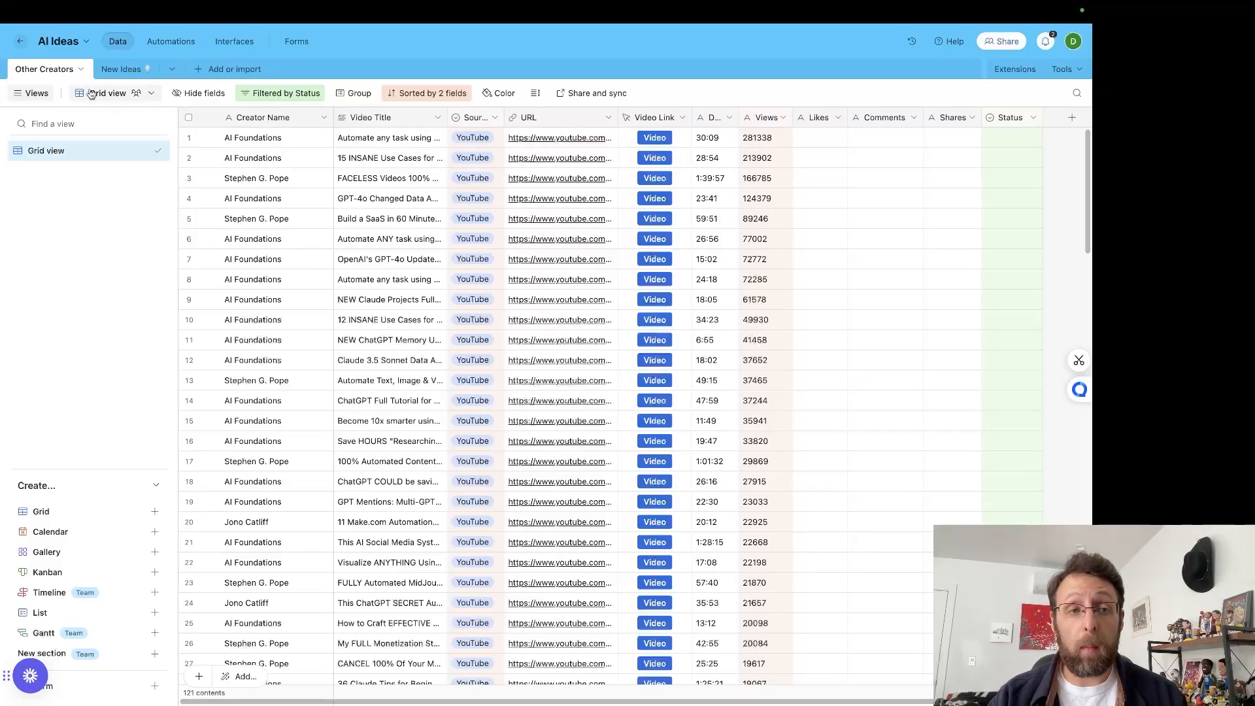
click(116, 64)
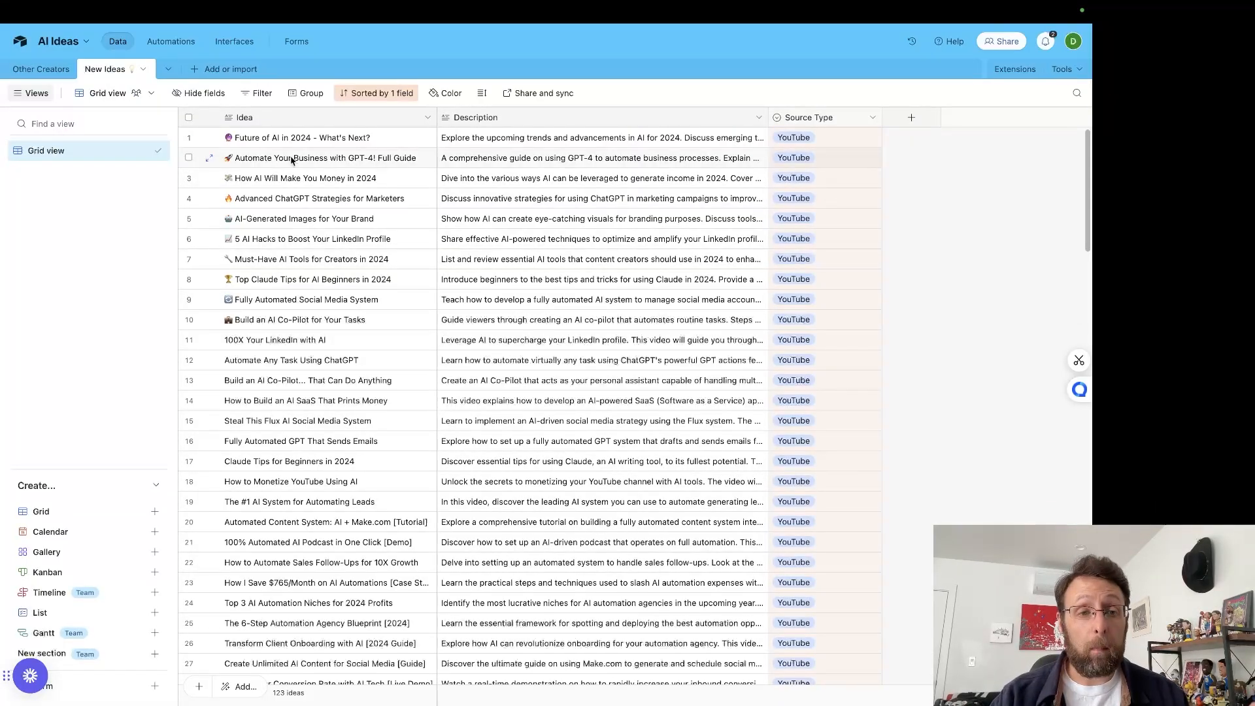
click(530, 141)
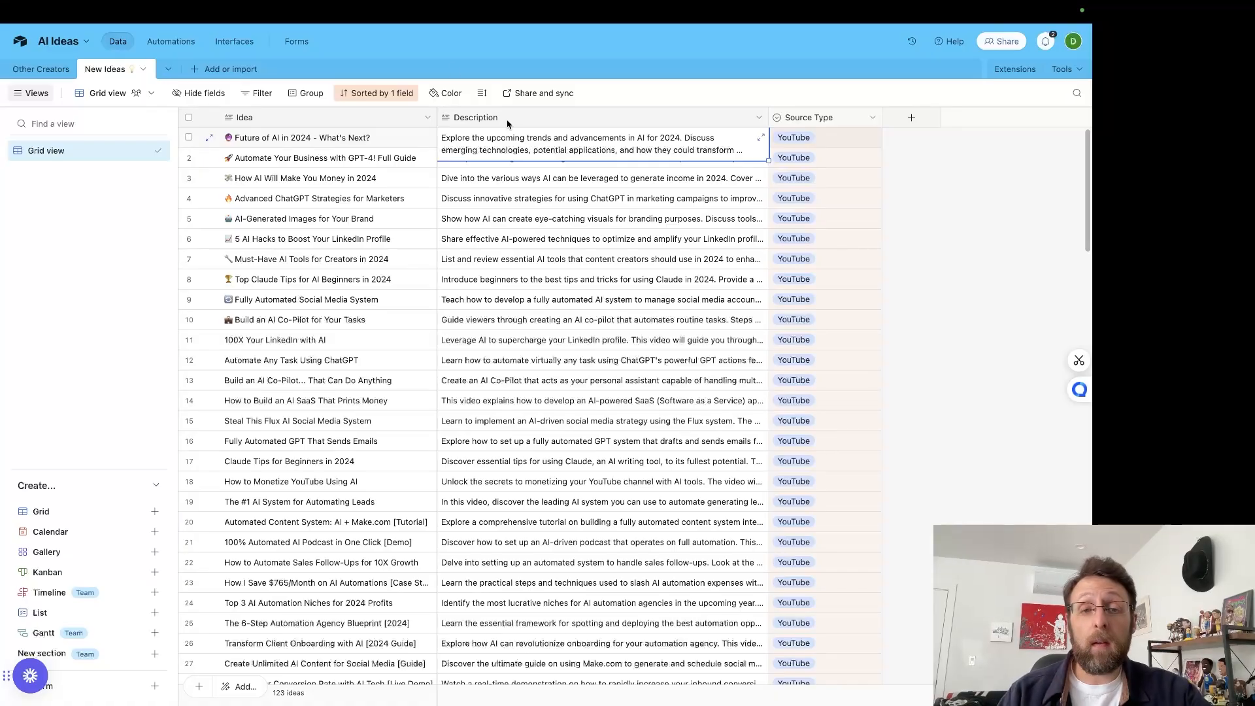
Step: Return to the YouTube Video Idea Generator scenario in Make and review the channel variables in the Set Channels module
key(ctrl+Tab)
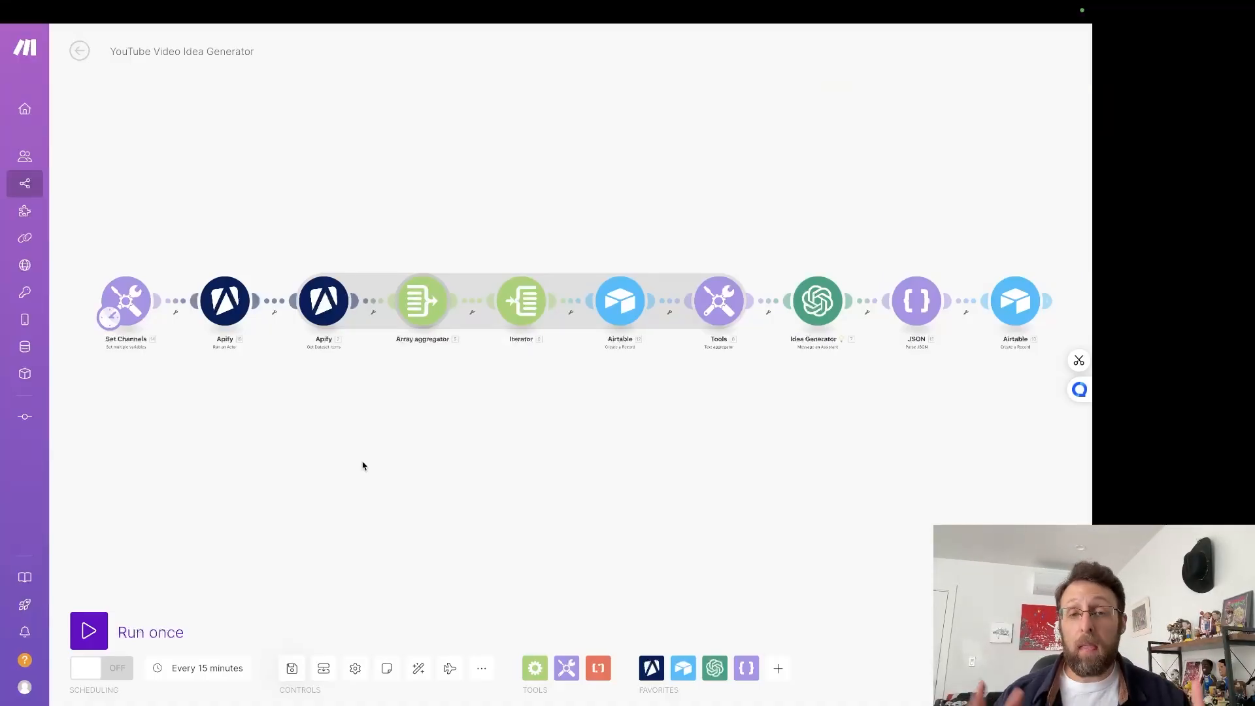
click(121, 301)
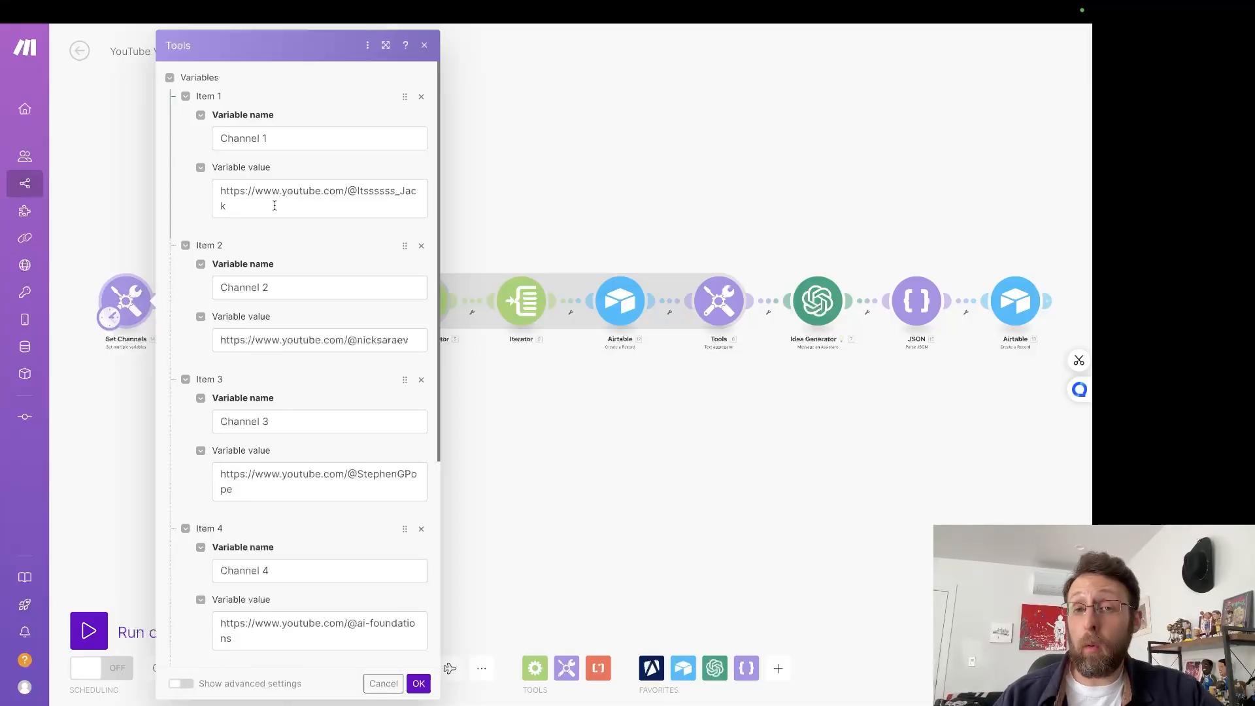
scroll(275, 206, down, 5)
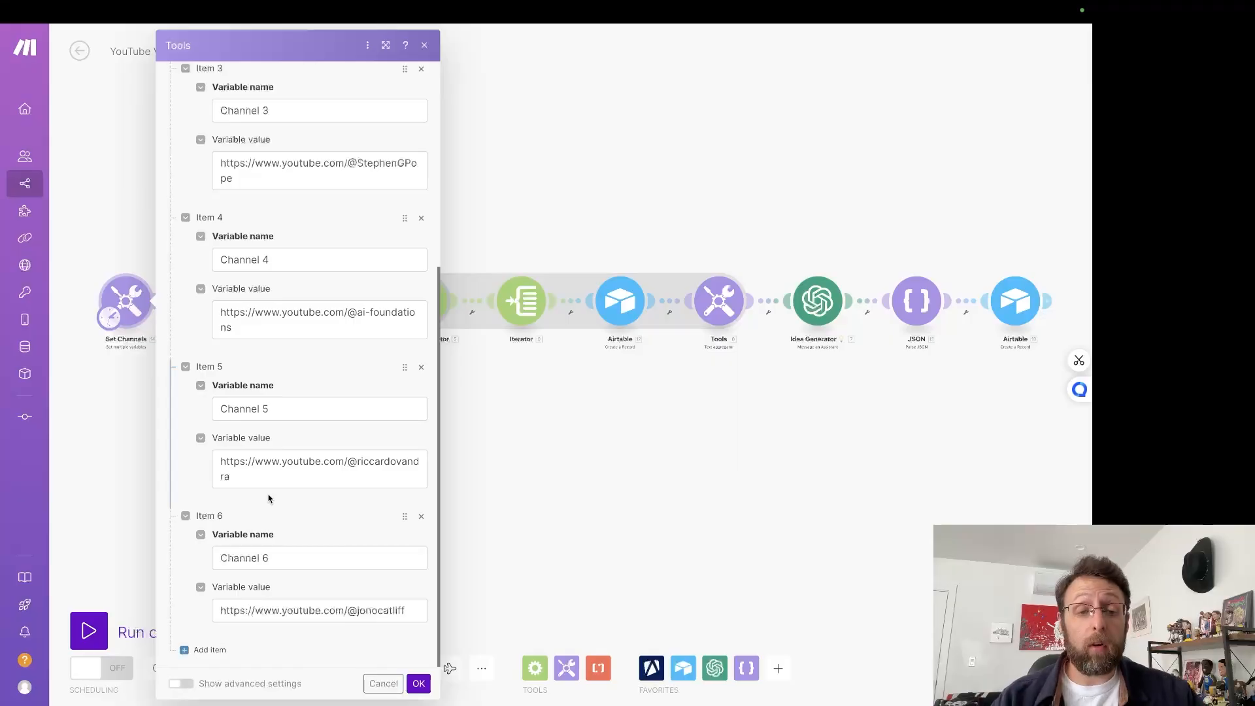
click(574, 445)
Step: Switch to the Apify Store and look over its scraping actors
mouse_move(494, 16)
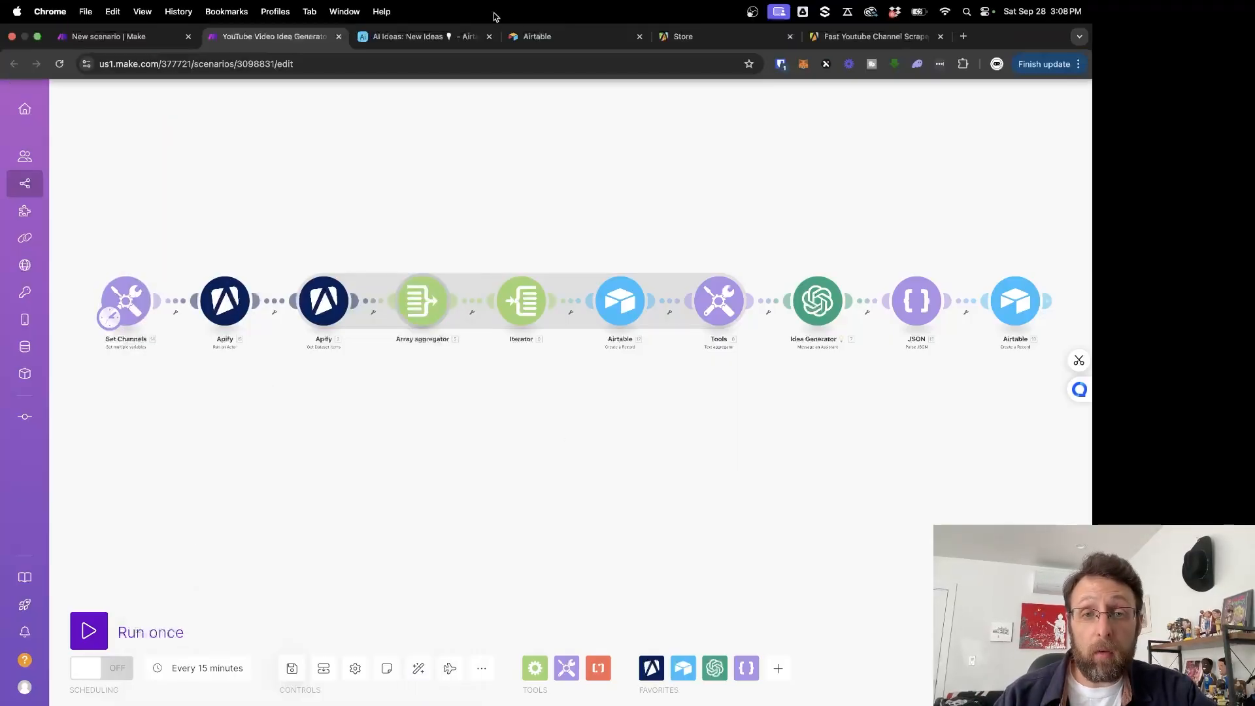
click(683, 36)
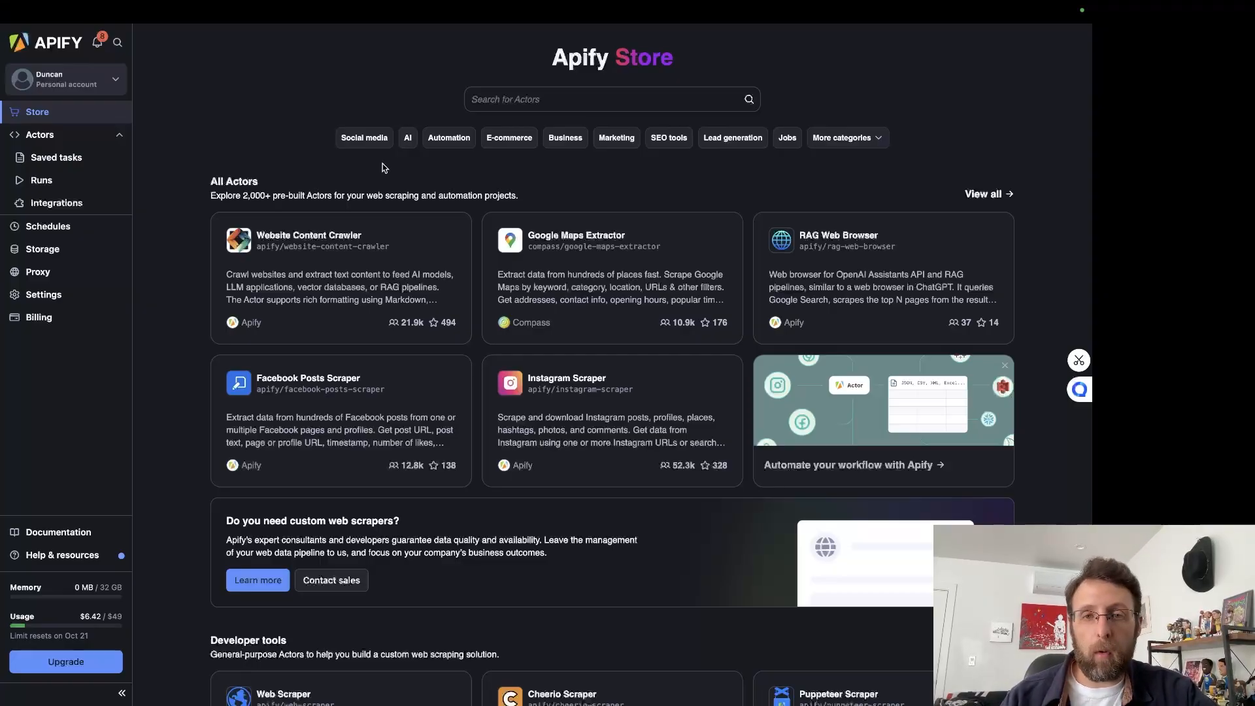
mouse_move(368, 3)
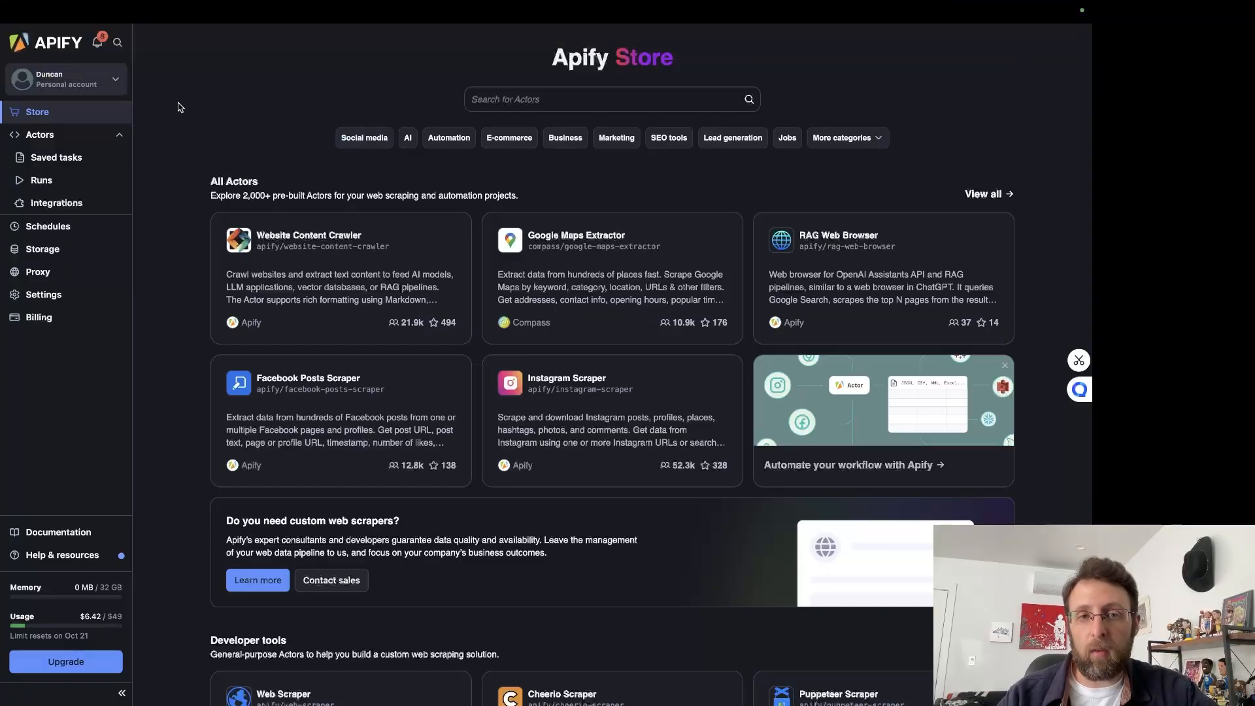
Step: Go back to the Make scenario and inspect the text aggregator's source module and text mapping, closing it without changes
click(260, 36)
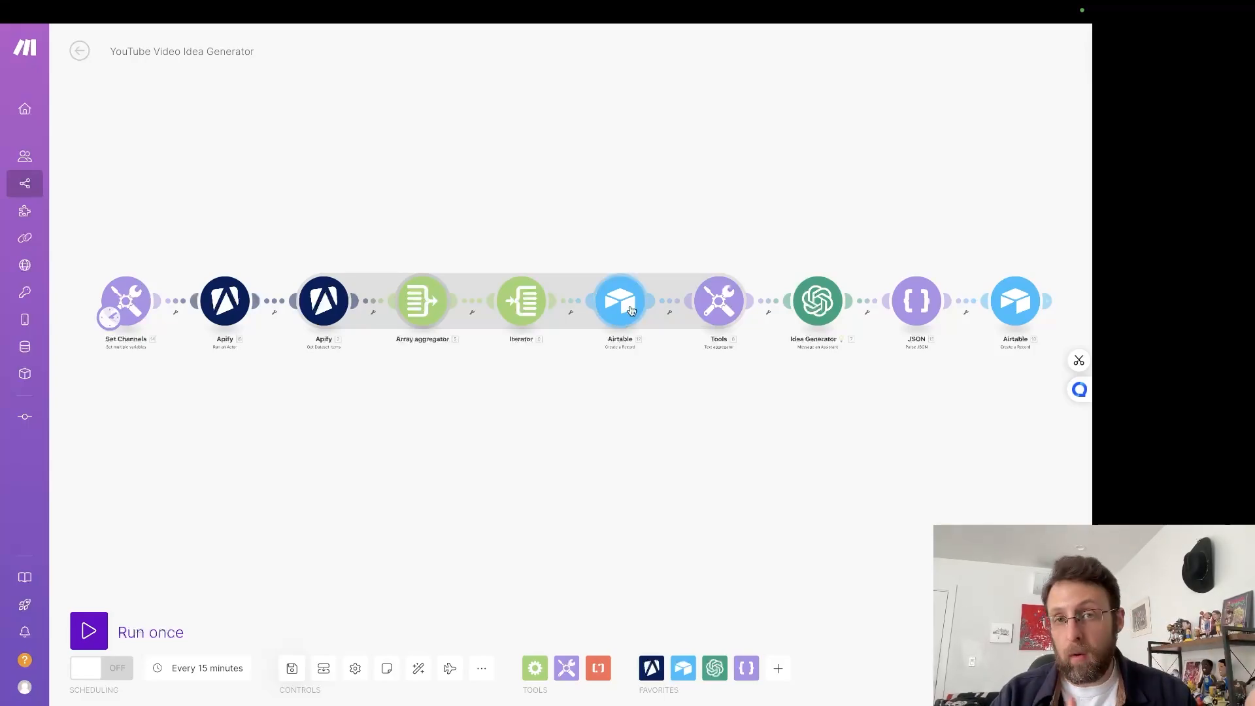
scroll(803, 426, up, 3)
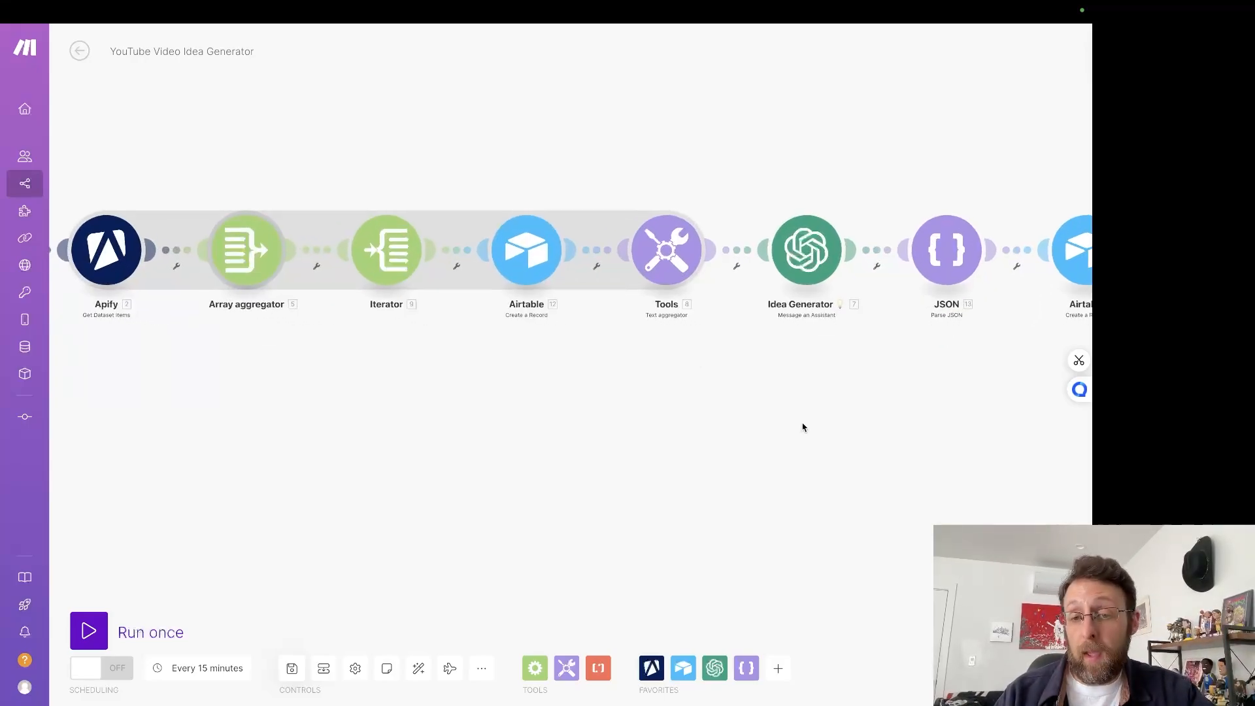
drag(779, 428, 675, 472)
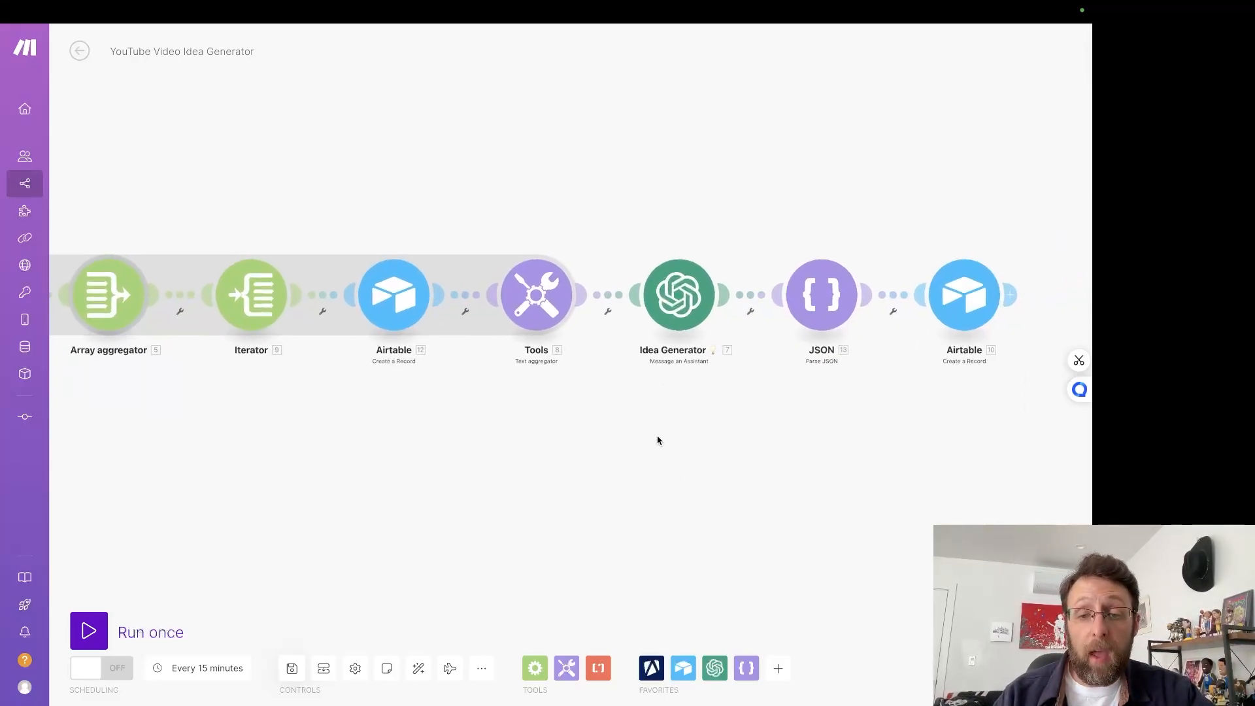
click(514, 294)
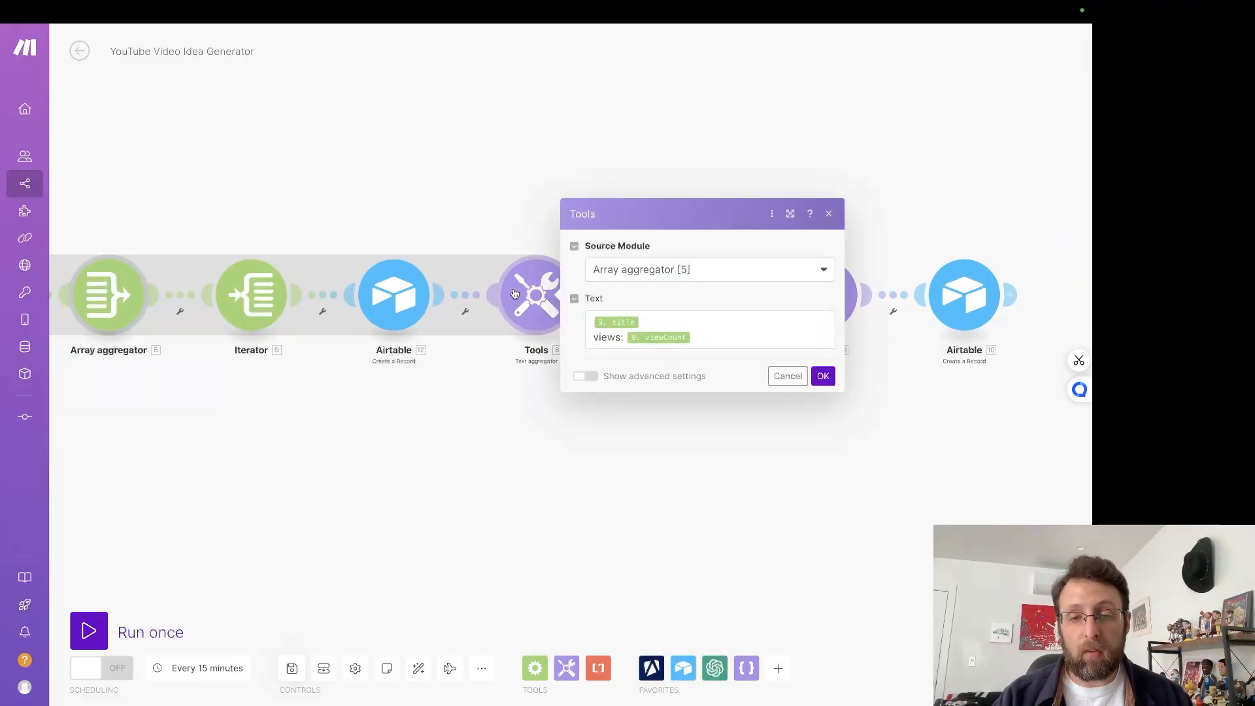
click(509, 434)
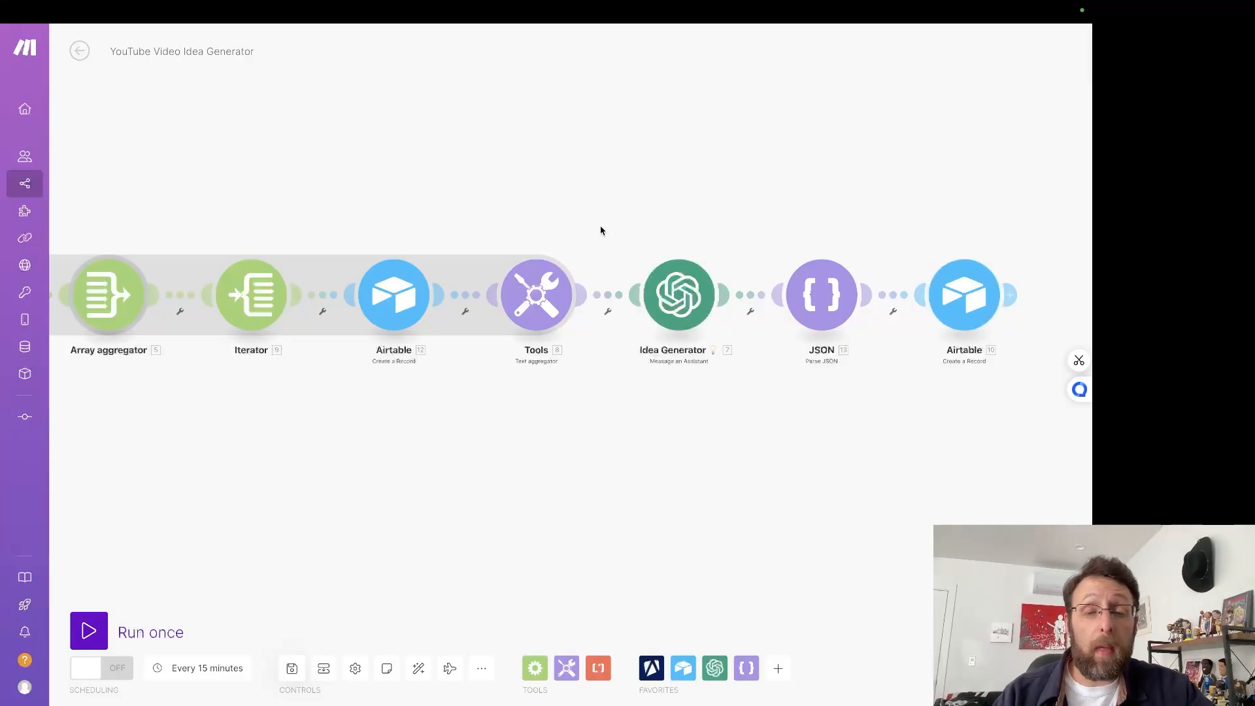
scroll(601, 231, down, 3)
drag(389, 429, 669, 495)
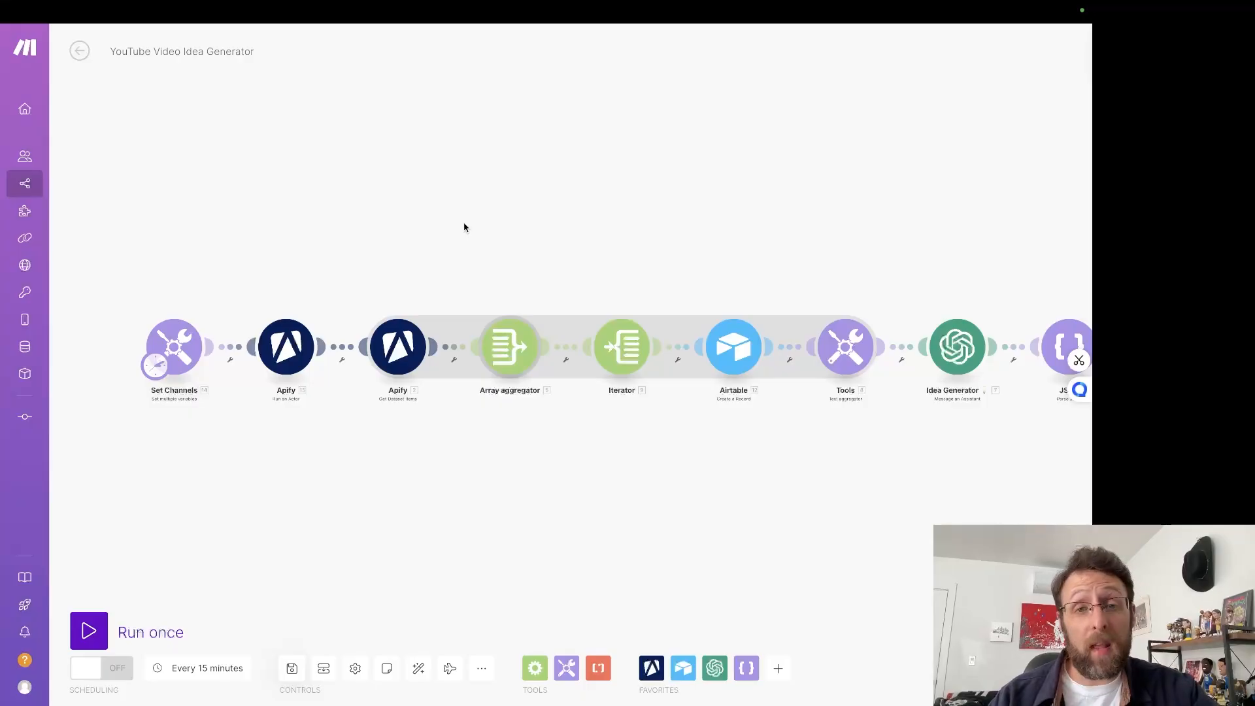
Step: Switch to Apify, search the Store for "youtube" and open the Fast Youtube Channel Scraper actor
mouse_move(518, 1)
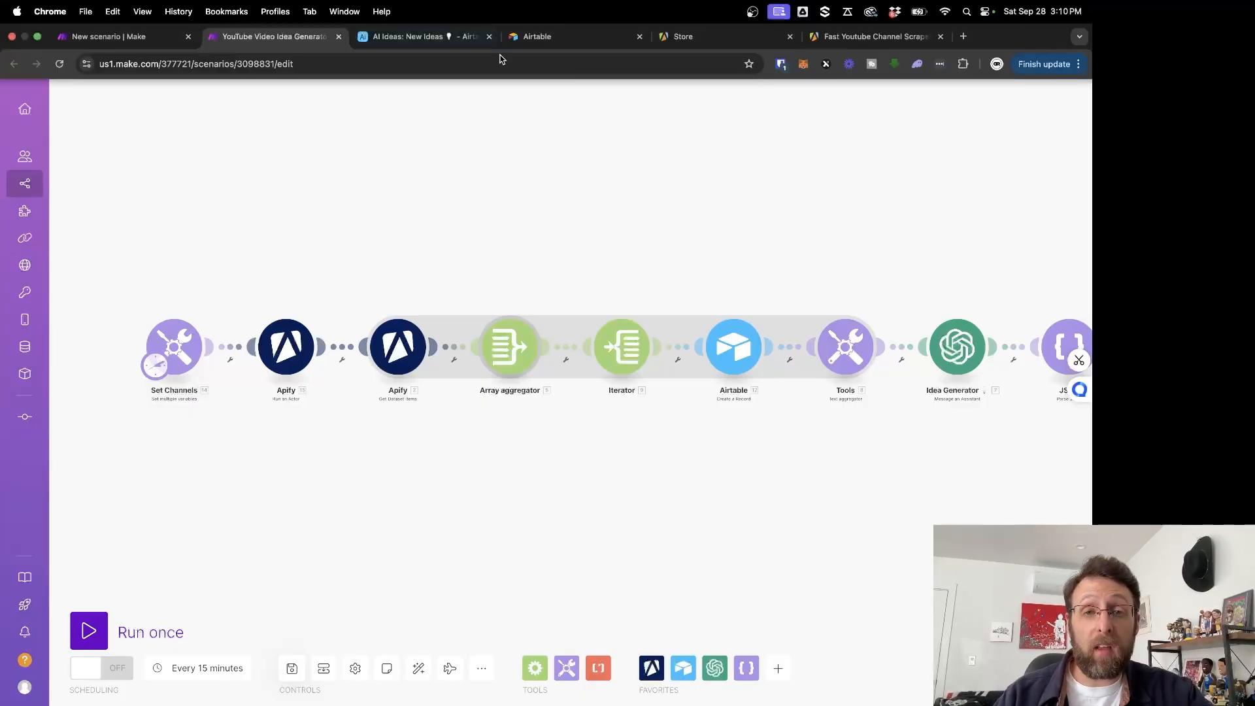
click(848, 37)
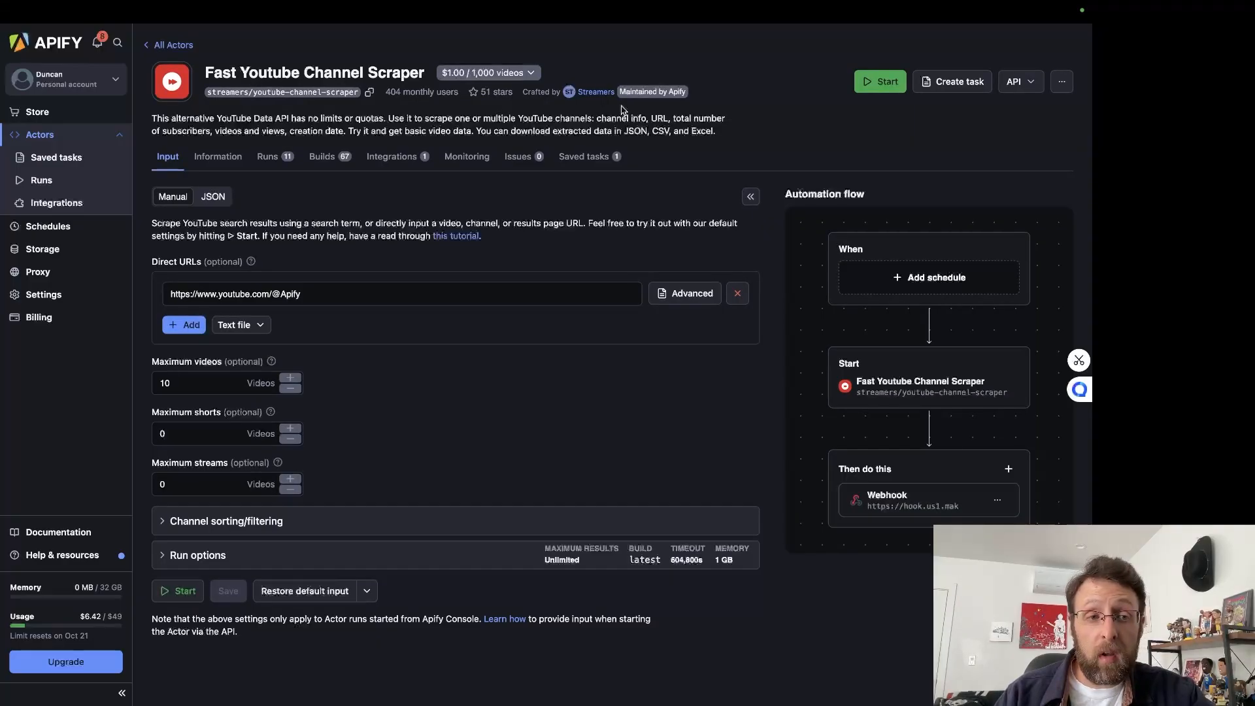
click(116, 108)
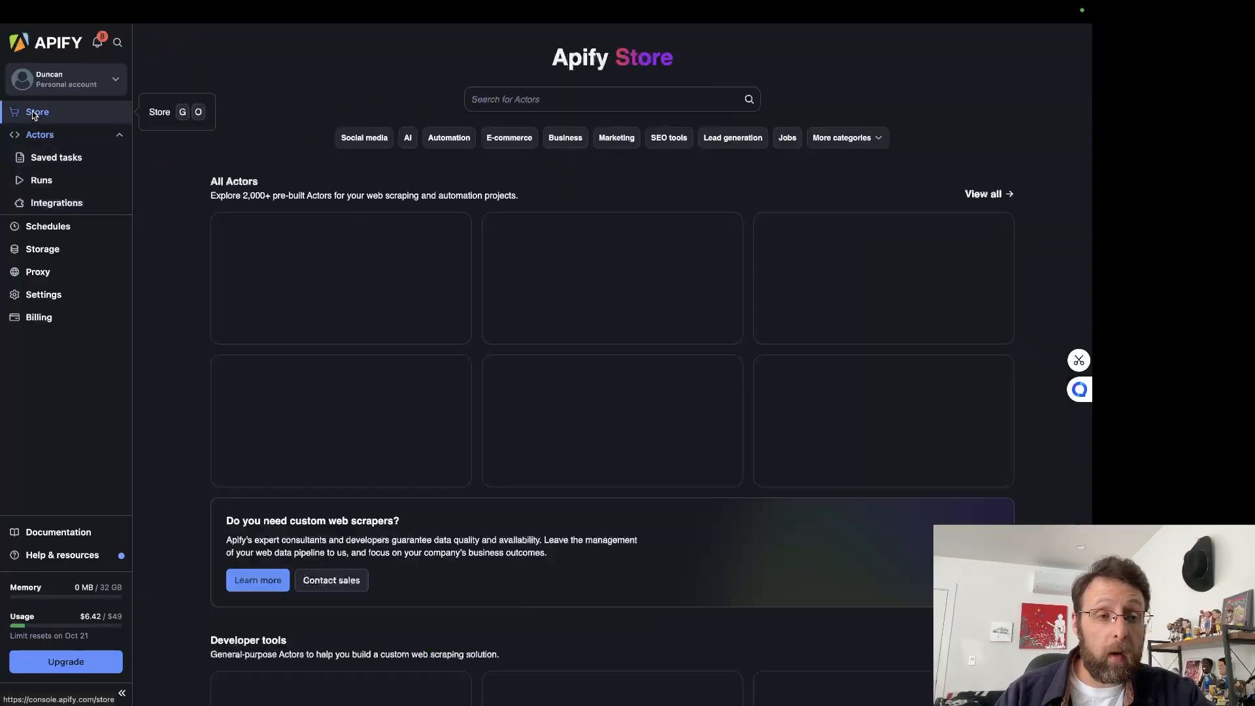
click(581, 106)
text(youtube)
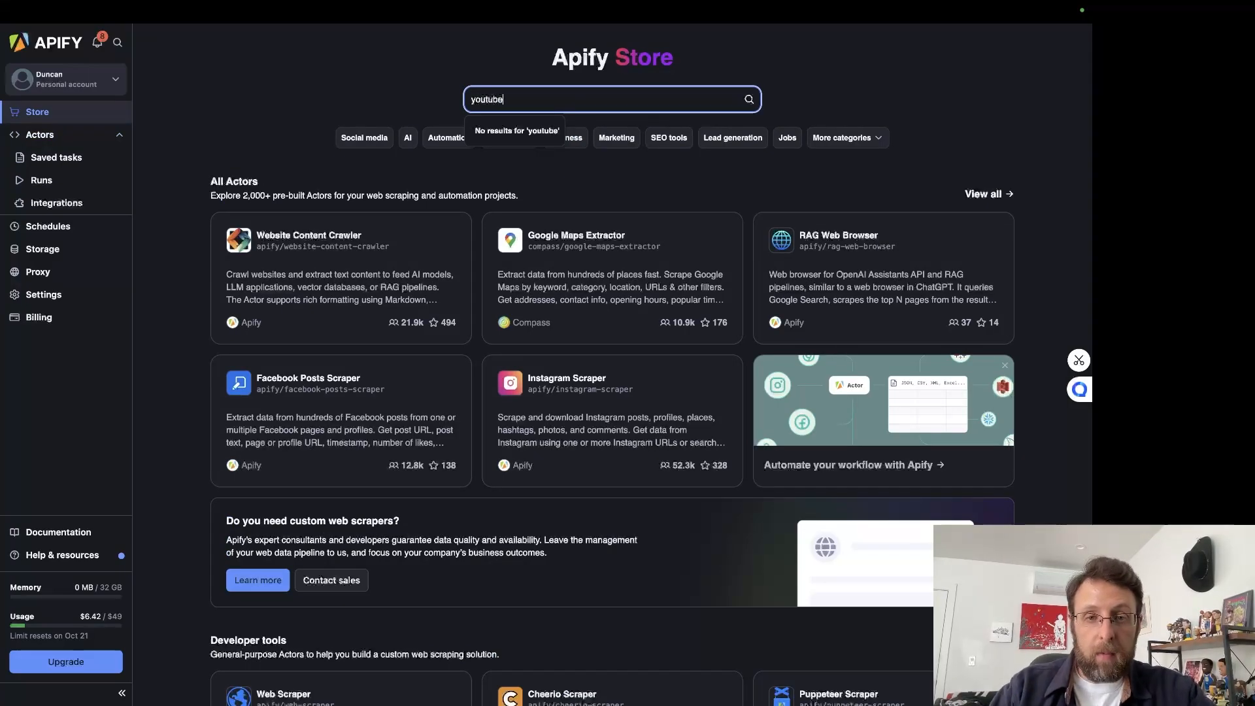
key(Return)
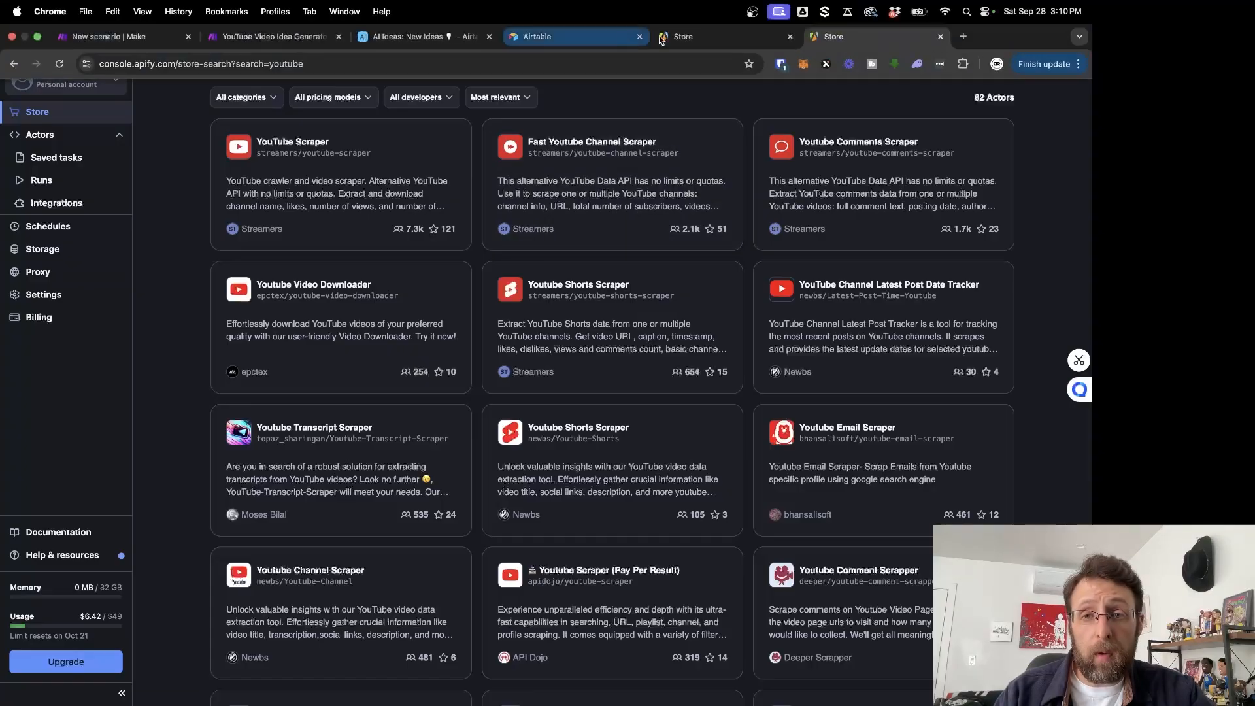
click(568, 169)
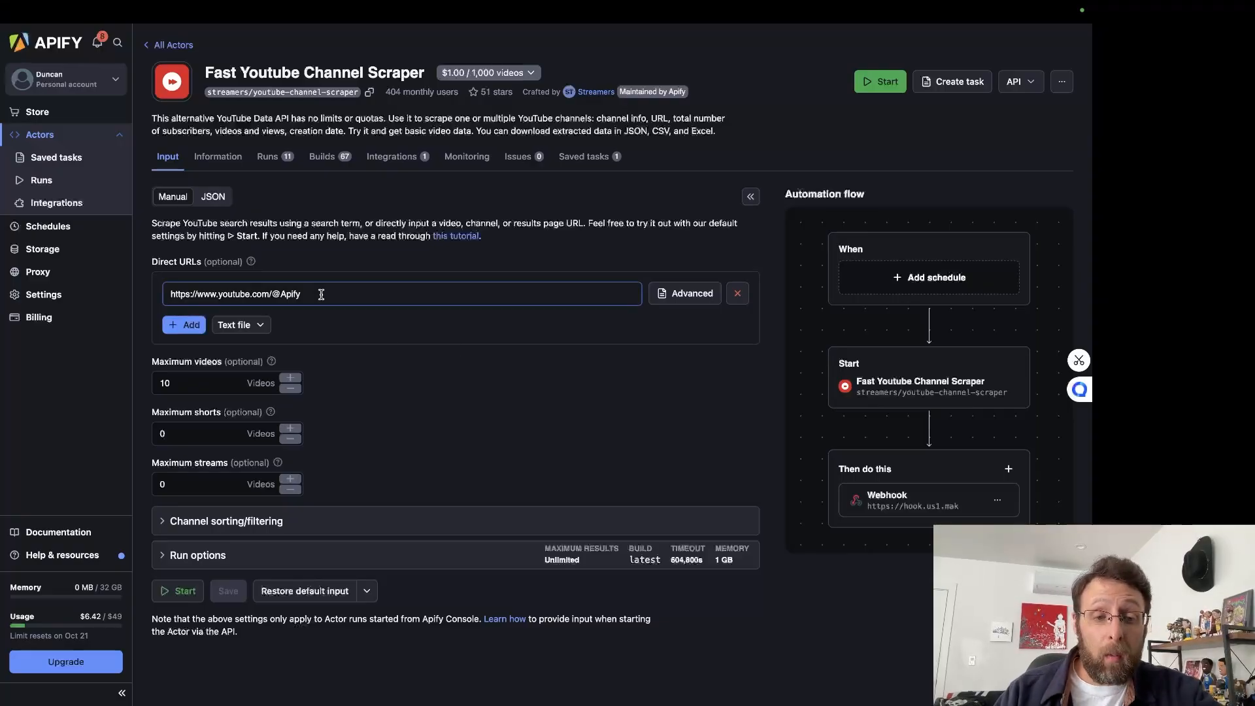
Step: Examine the scraper's direct URL and its maximum videos, shorts and streams settings
drag(321, 294, 145, 296)
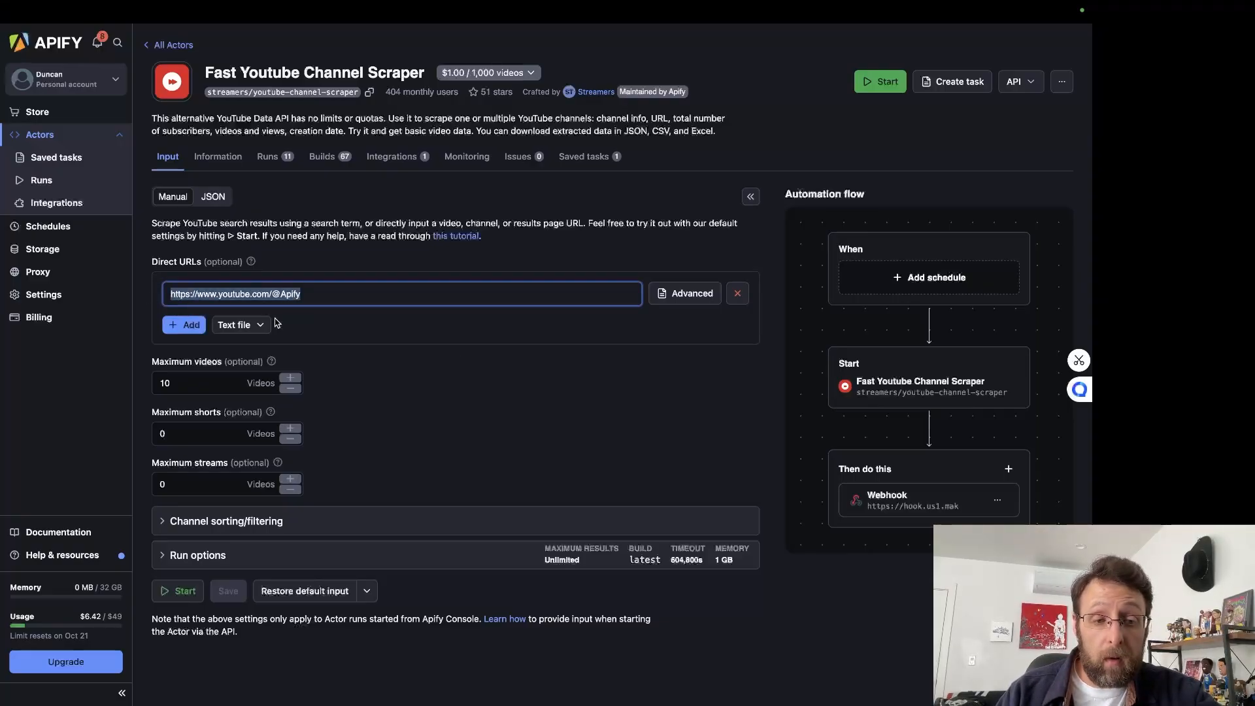
click(434, 374)
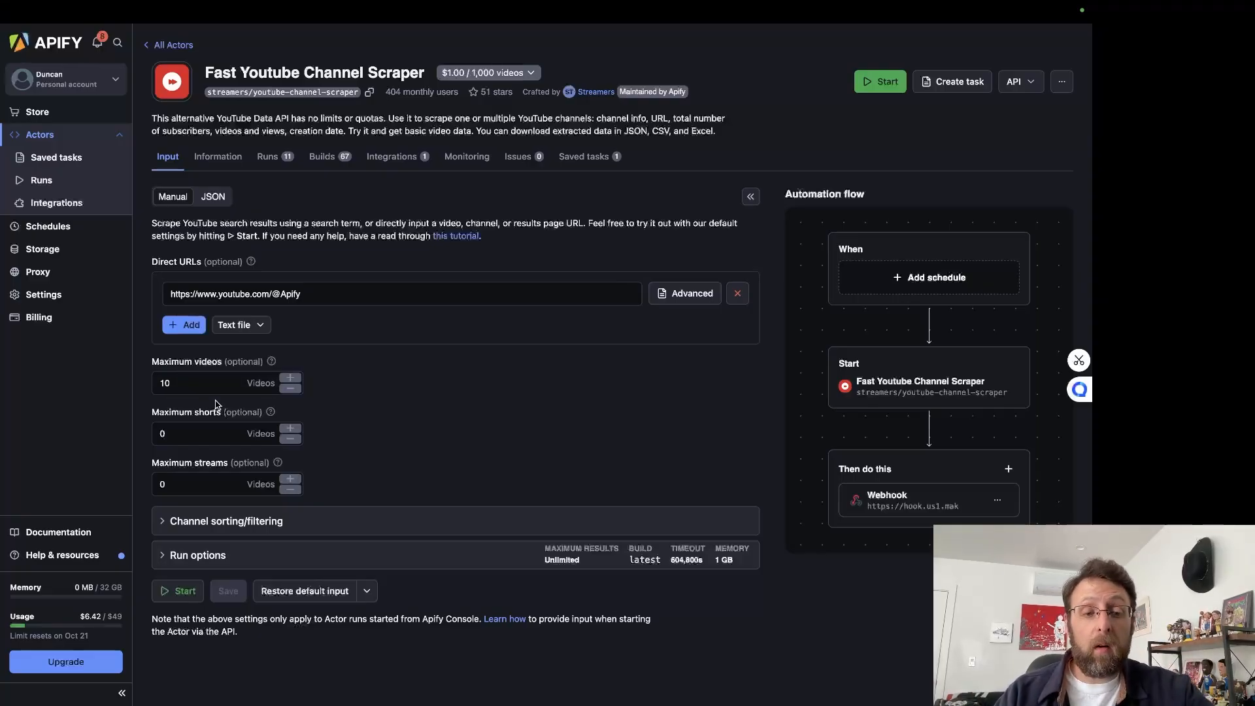
drag(190, 436, 149, 437)
click(206, 479)
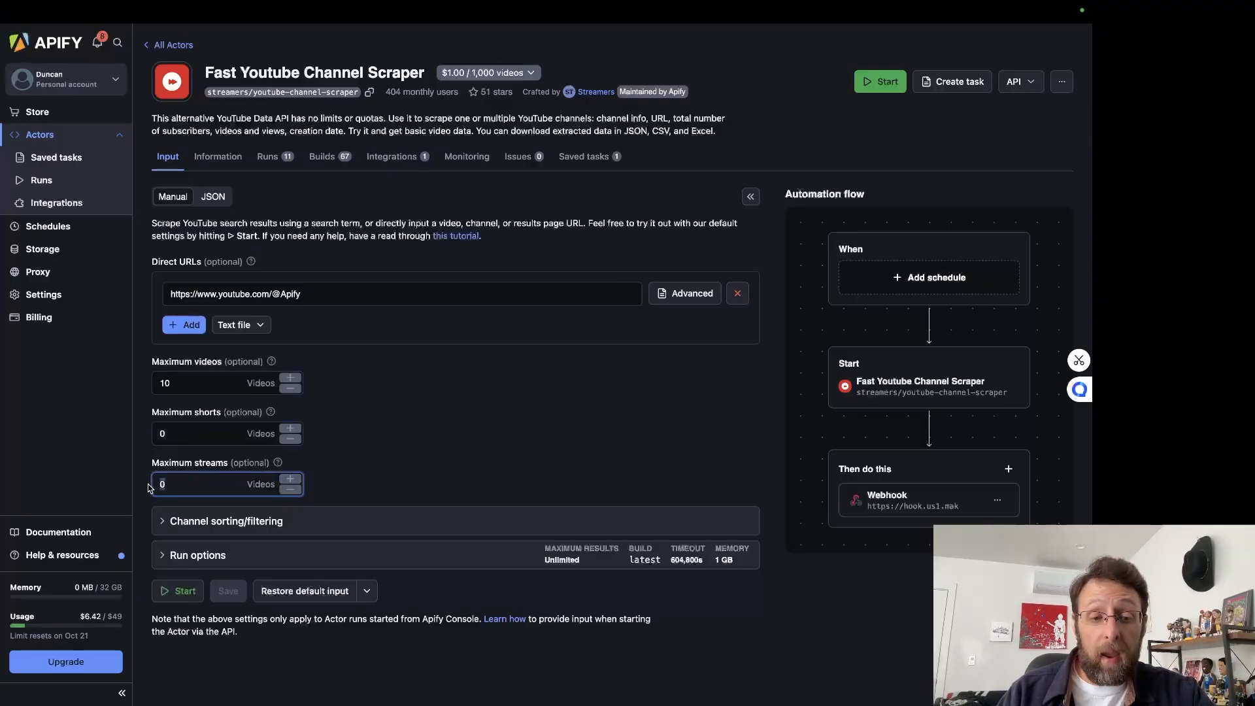
click(483, 428)
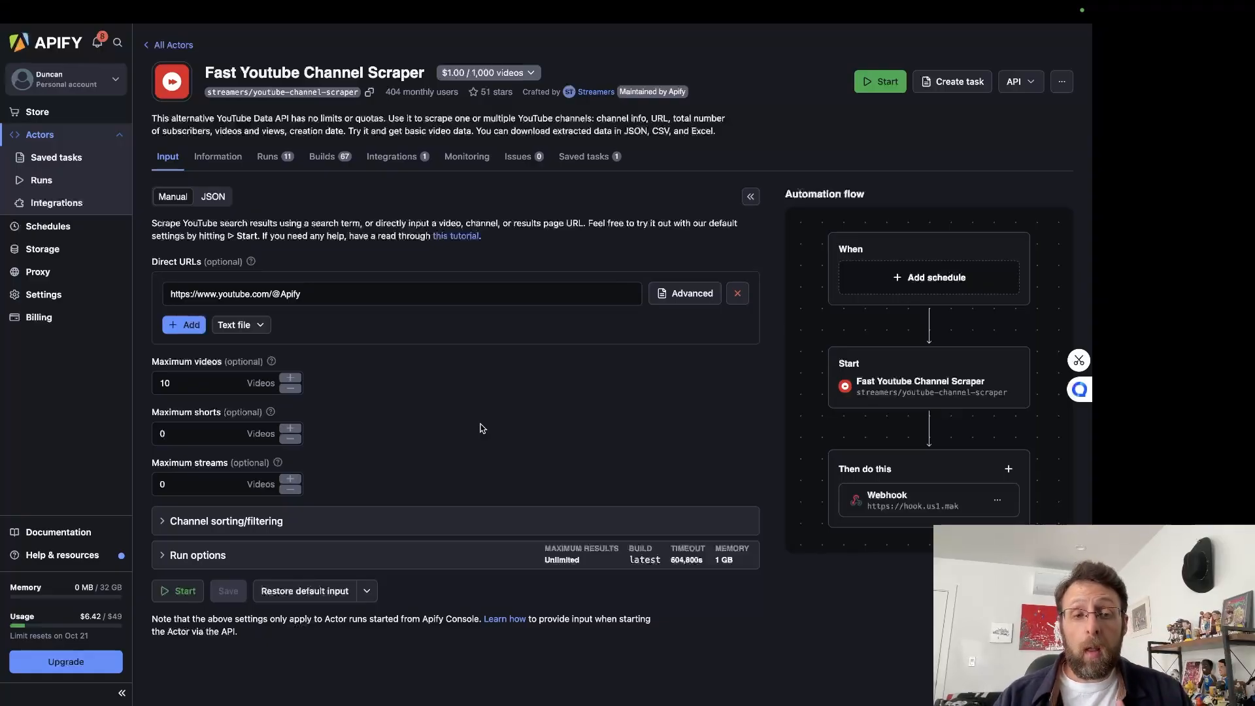
Step: Compare the scraper's manual input with its JSON version, examining the result limits and start URLs
click(213, 197)
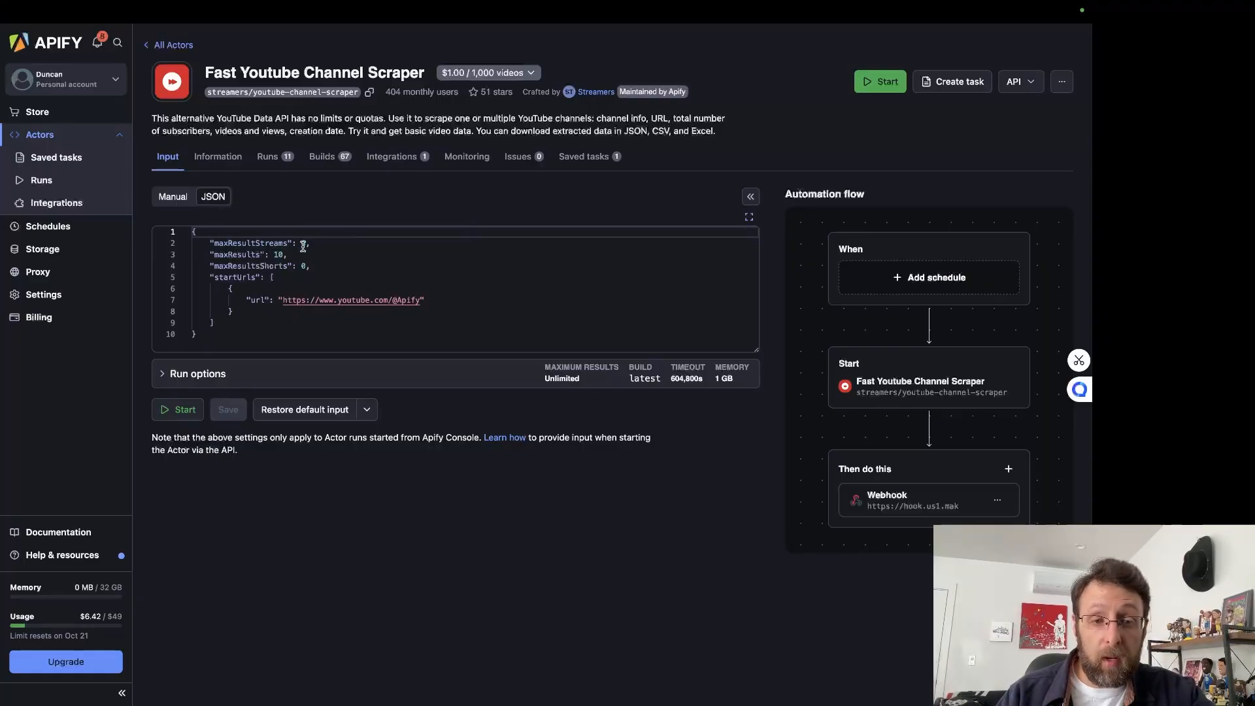
click(327, 266)
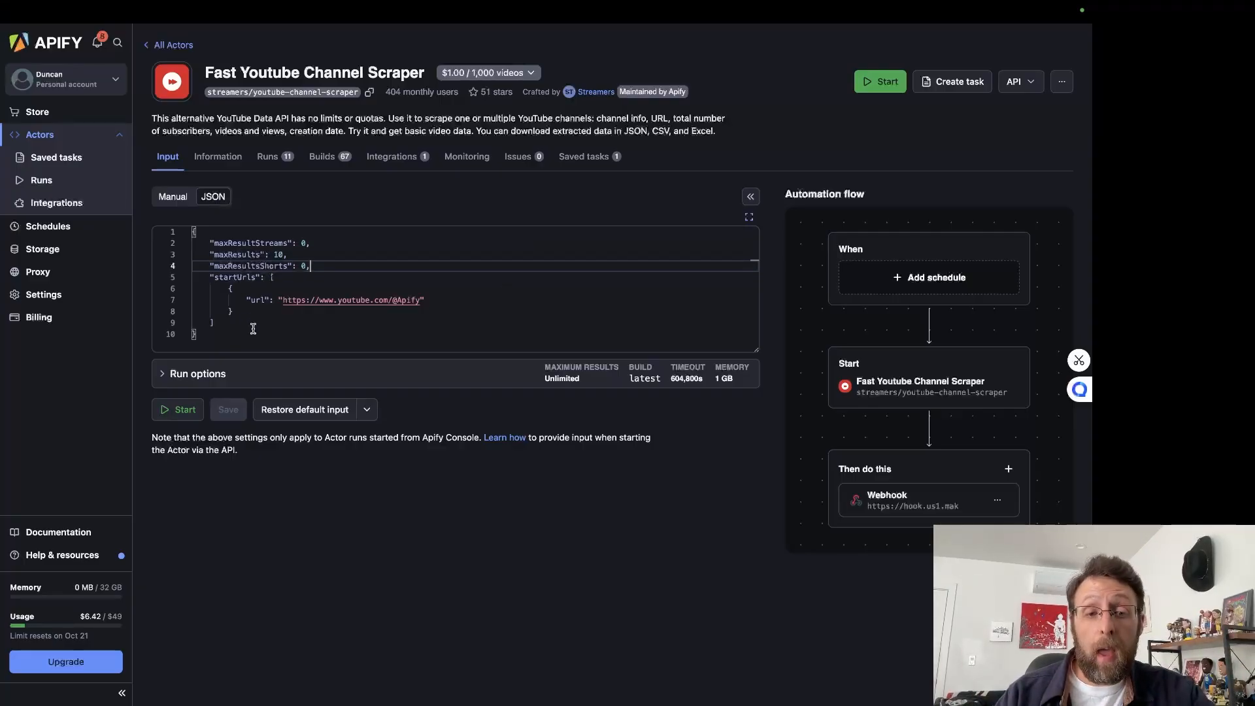
click(173, 196)
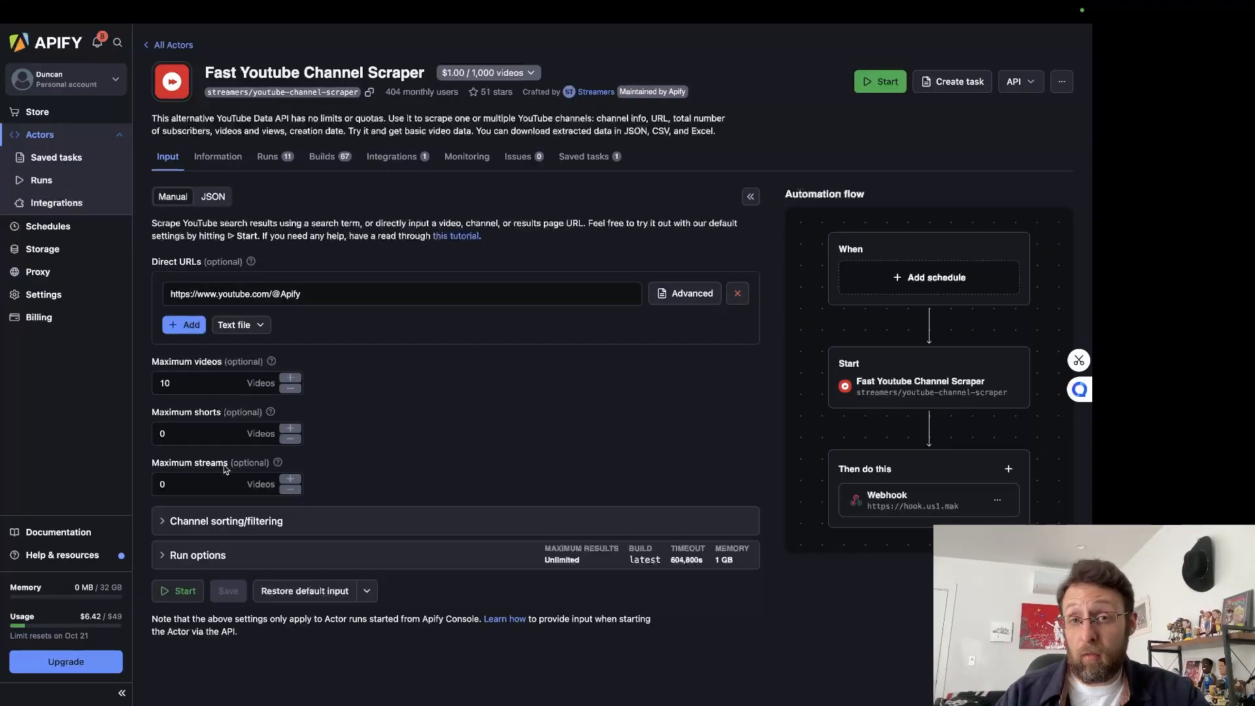
click(213, 197)
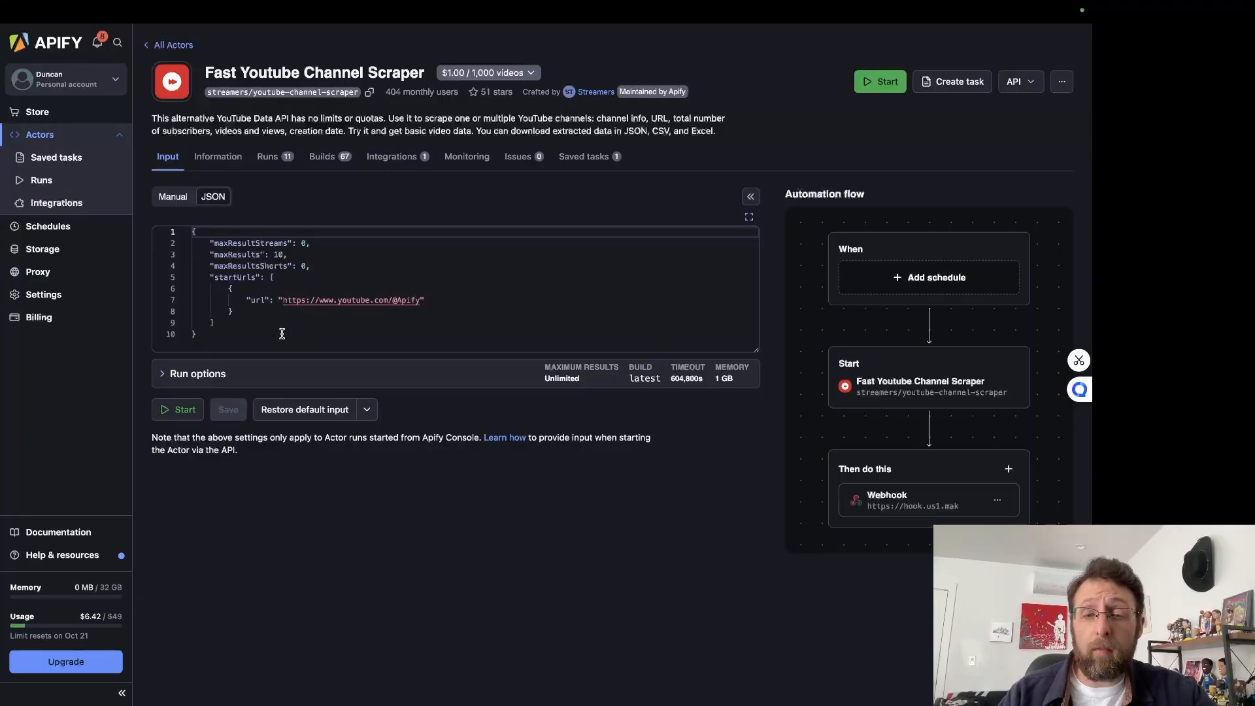
drag(279, 334, 168, 240)
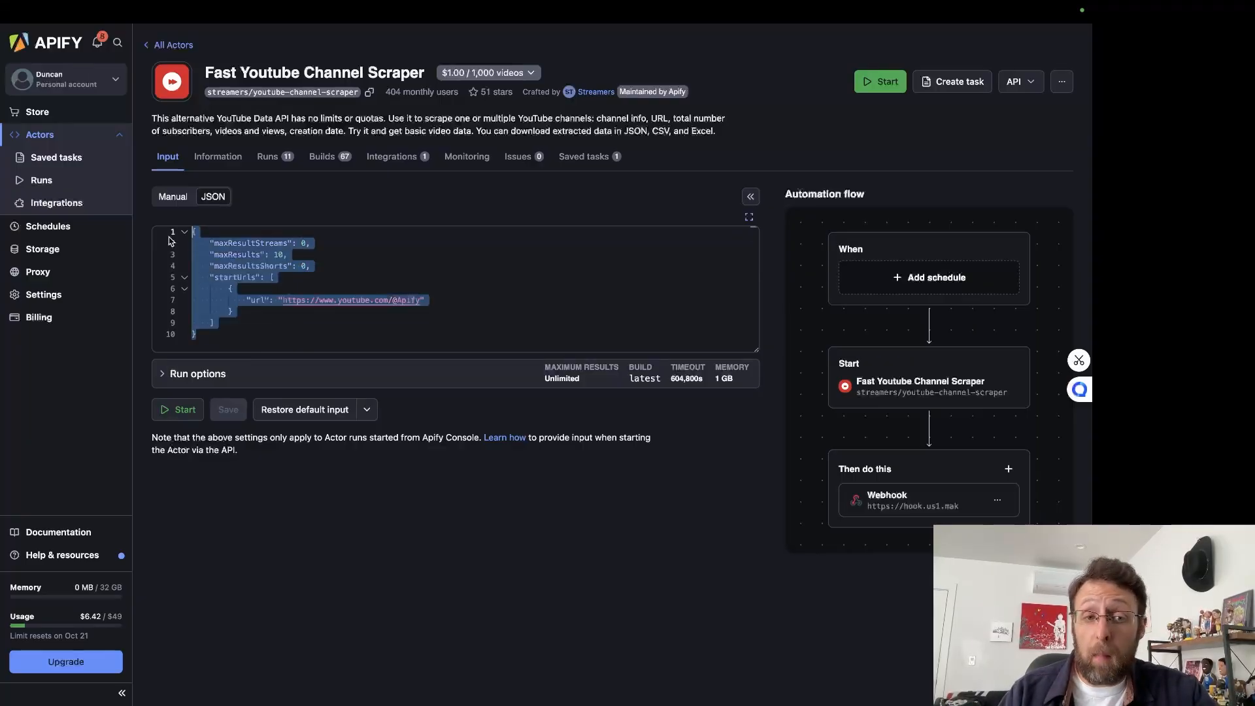
click(285, 338)
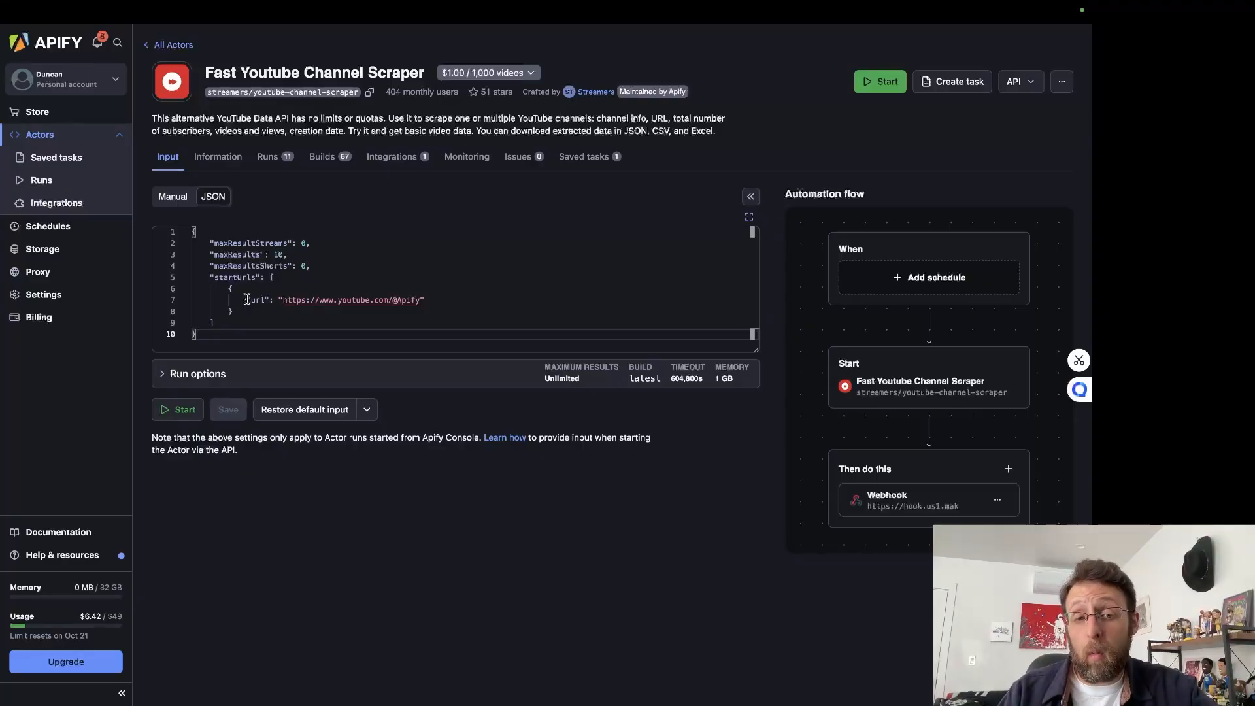
Step: Return to the scraper's manual input and add three empty entries to the direct URLs
click(173, 196)
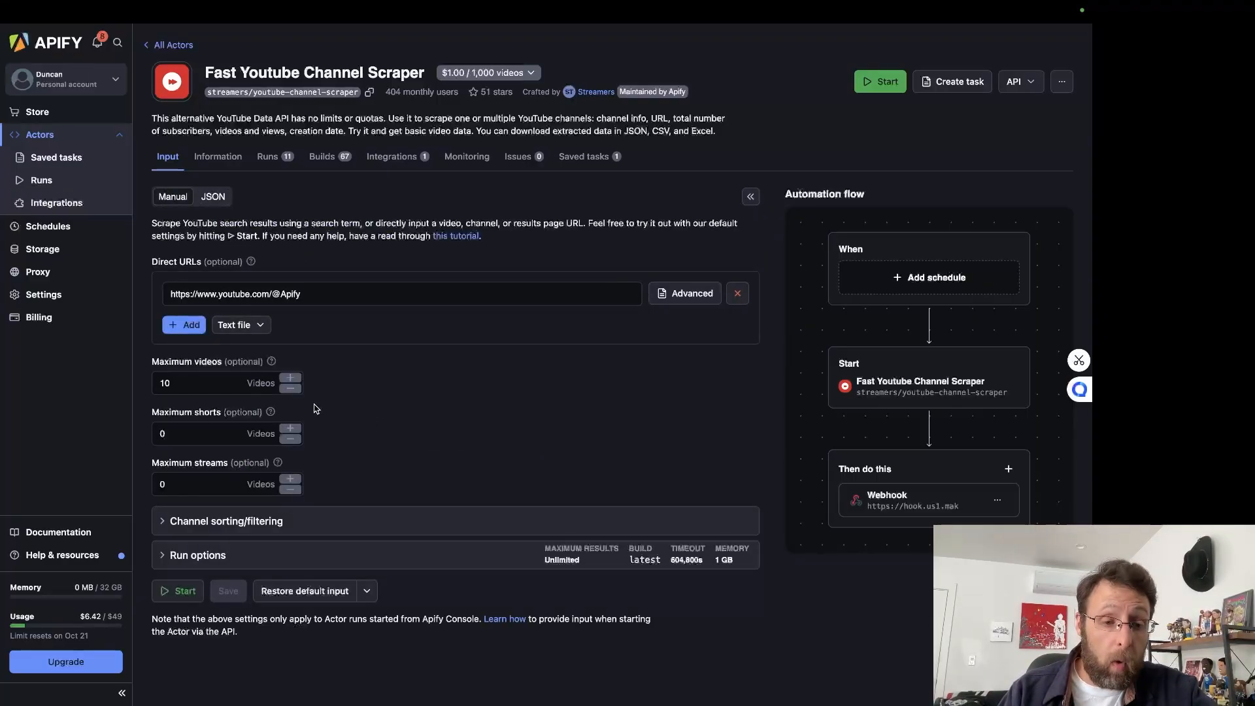
click(186, 325)
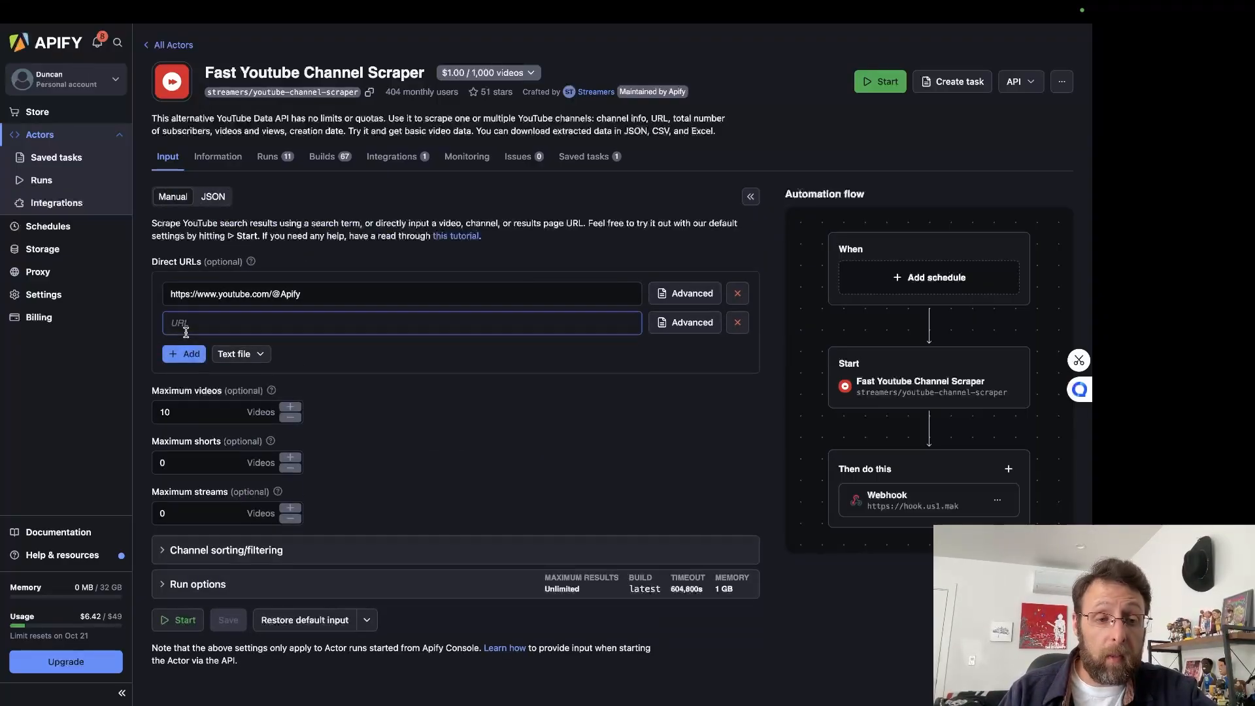
click(185, 364)
click(187, 406)
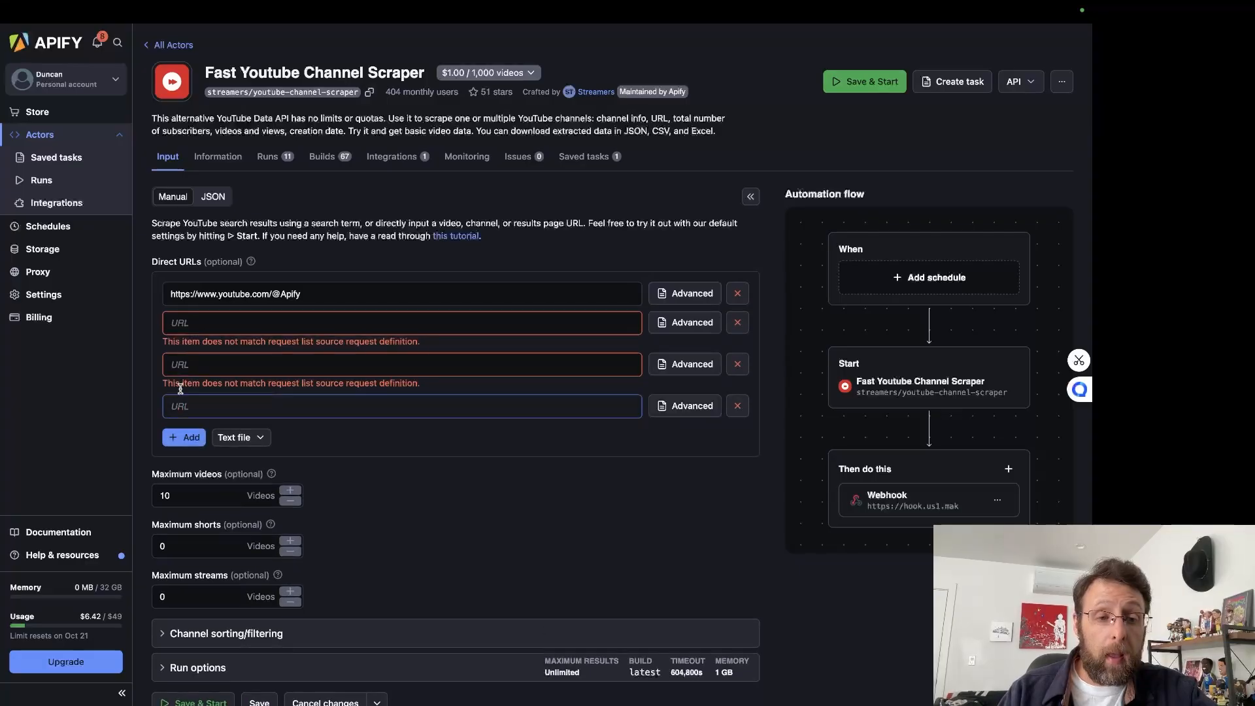
Step: Add a fourth empty direct URL to the scraper's manual input and examine how the entries are represented in the JSON input
click(213, 196)
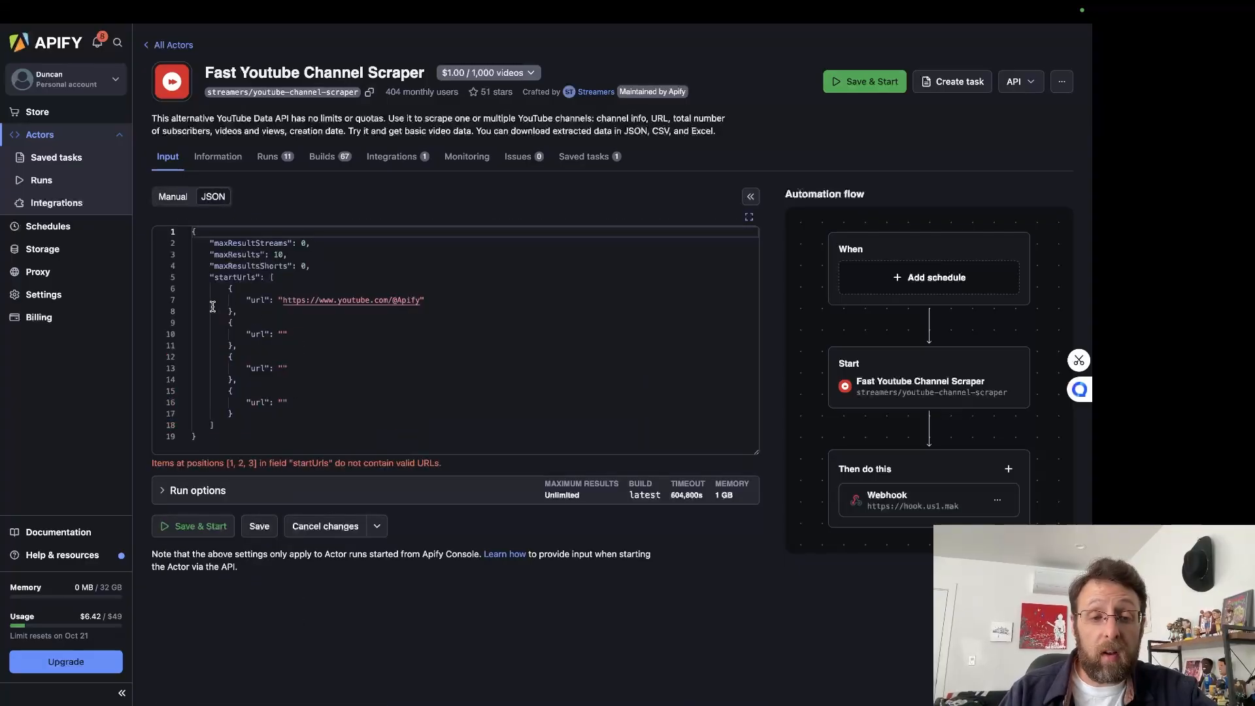
click(172, 196)
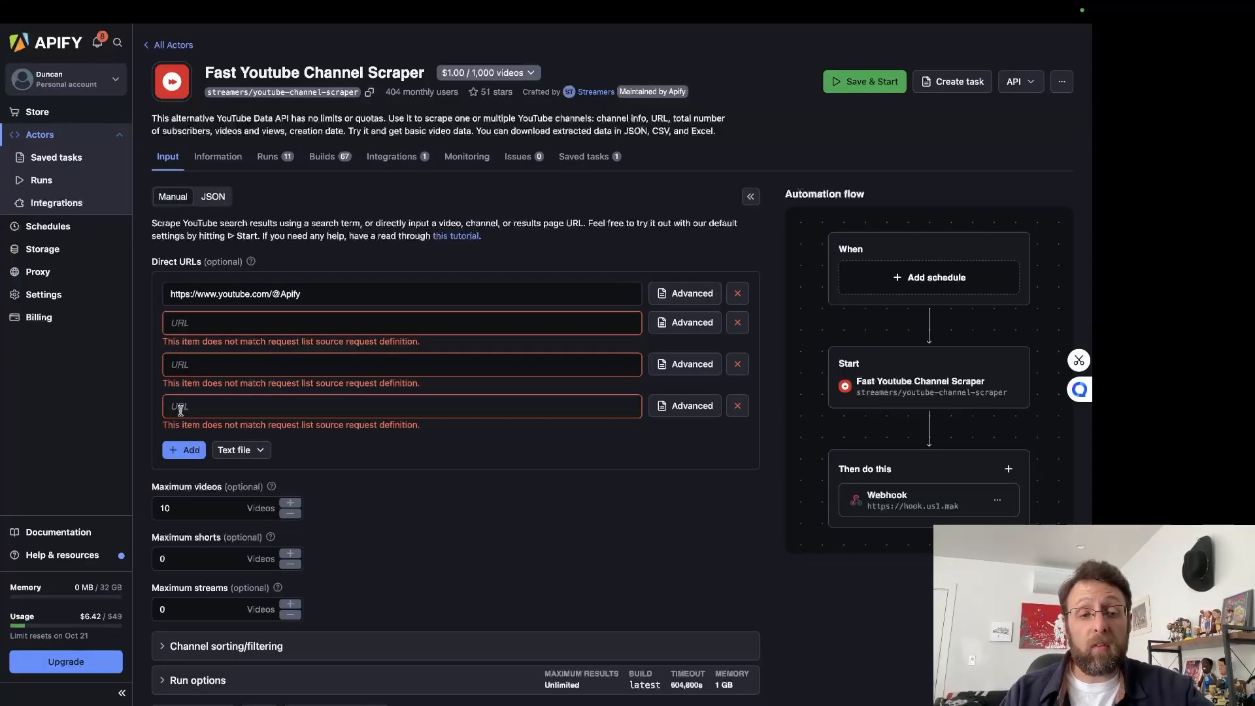
click(182, 451)
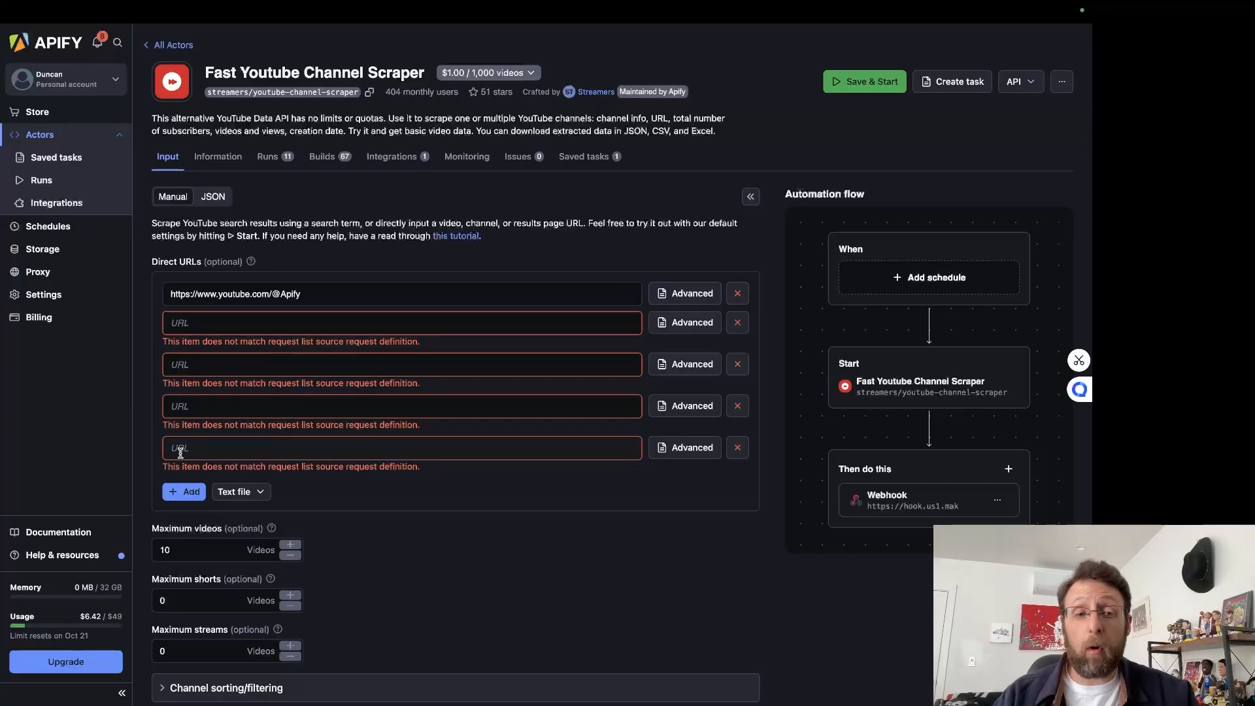
click(213, 196)
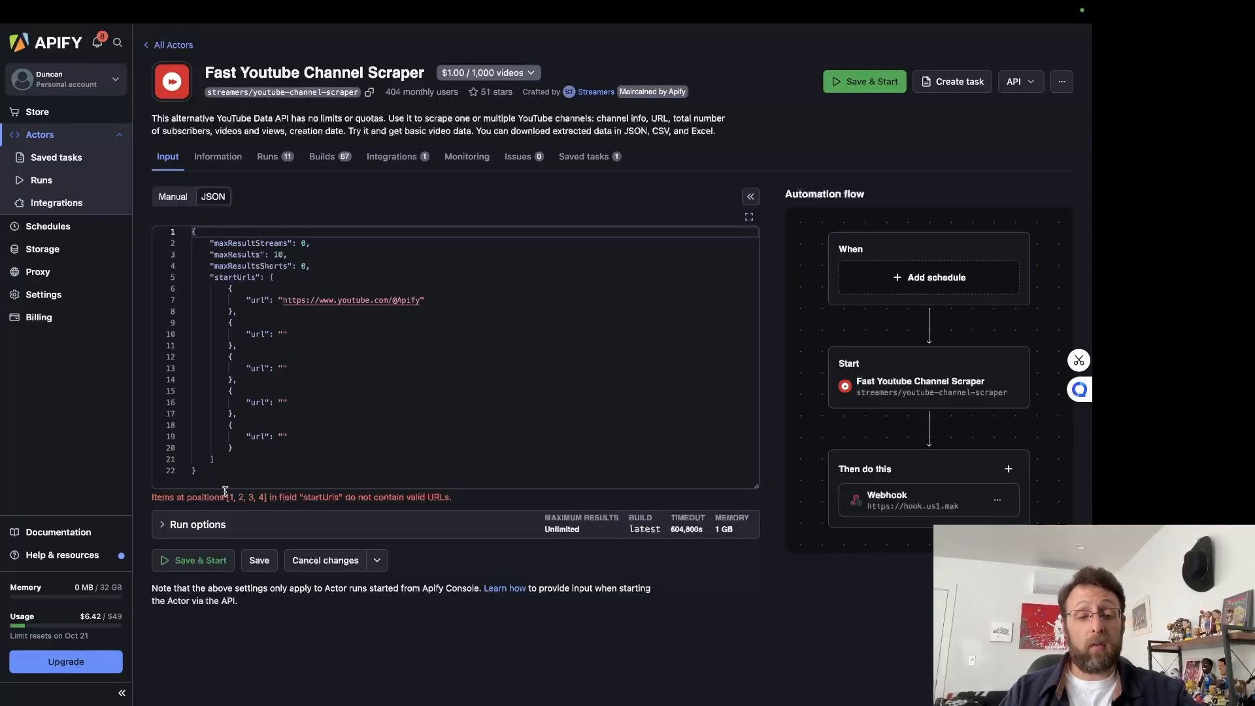
drag(222, 476, 178, 235)
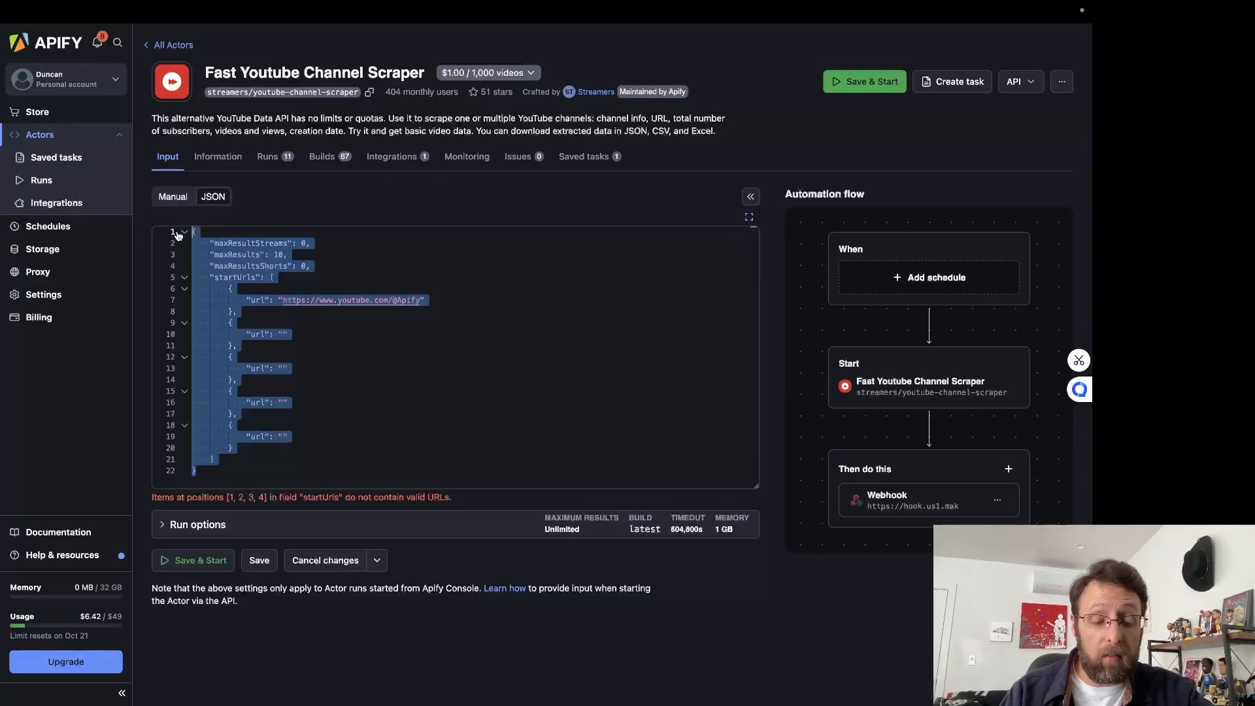
click(434, 430)
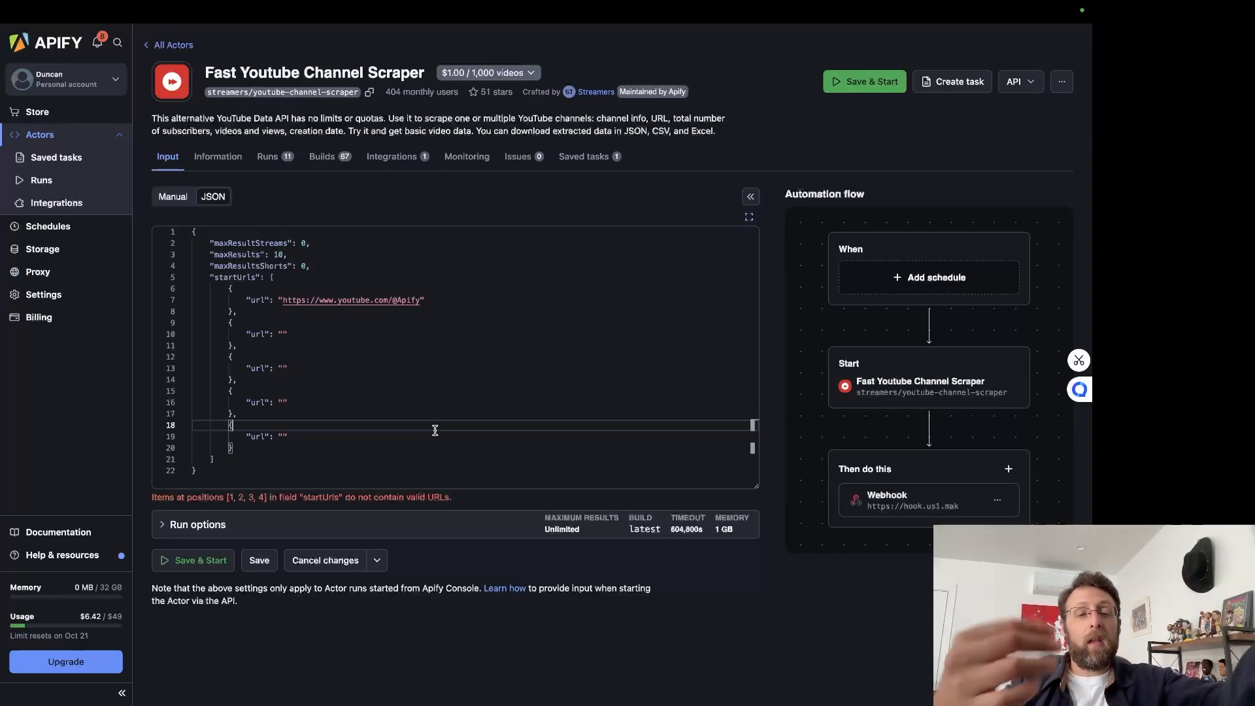
Step: Switch to the new Make scenario and add a Tools "Set multiple variables" module as its first module
mouse_move(345, 2)
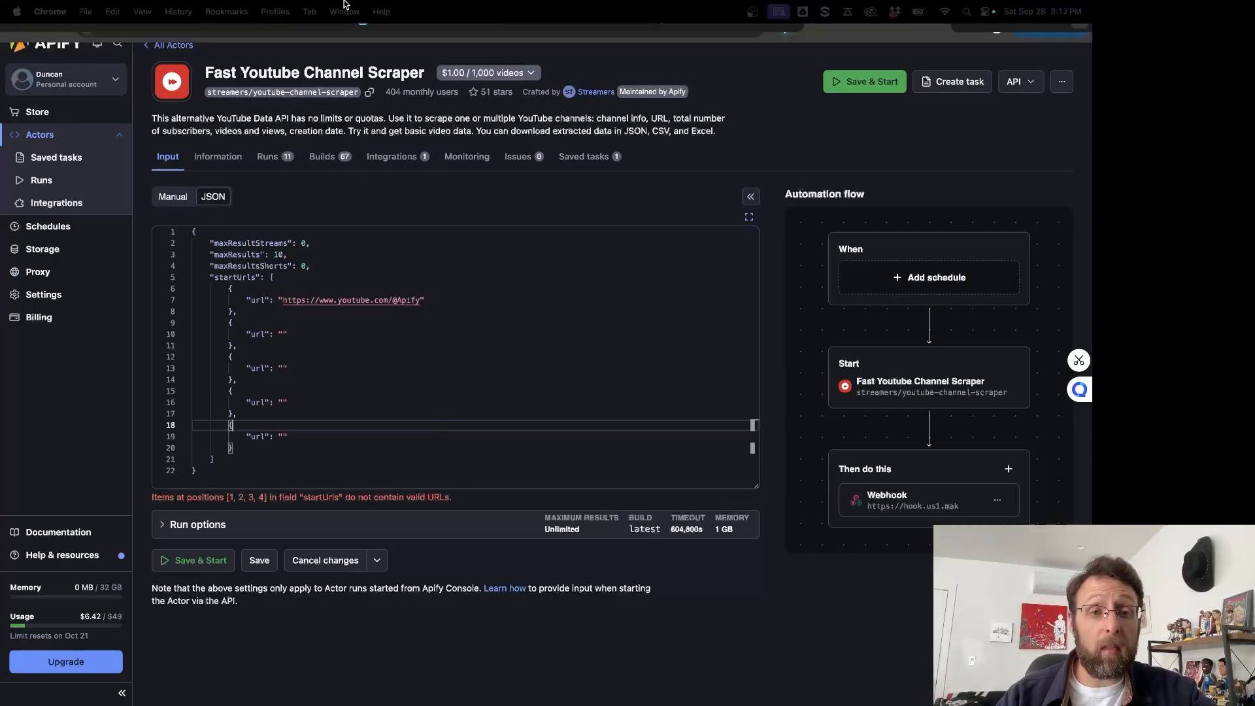
click(157, 37)
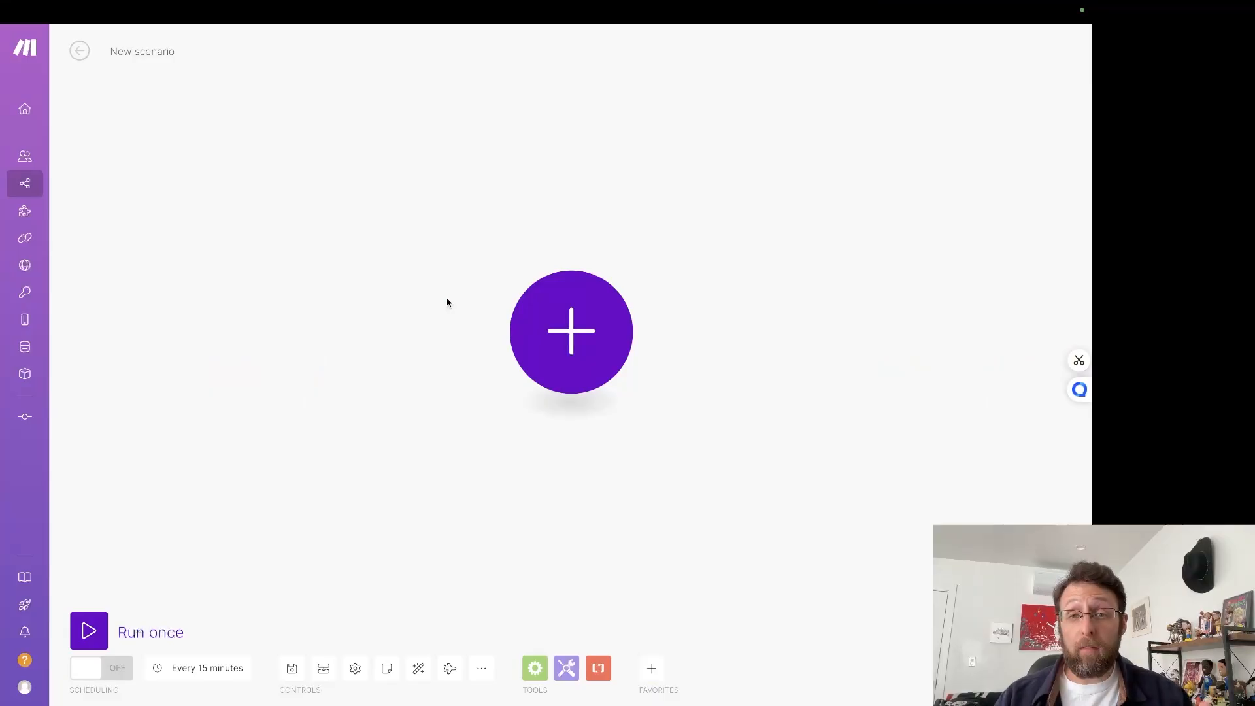
click(600, 357)
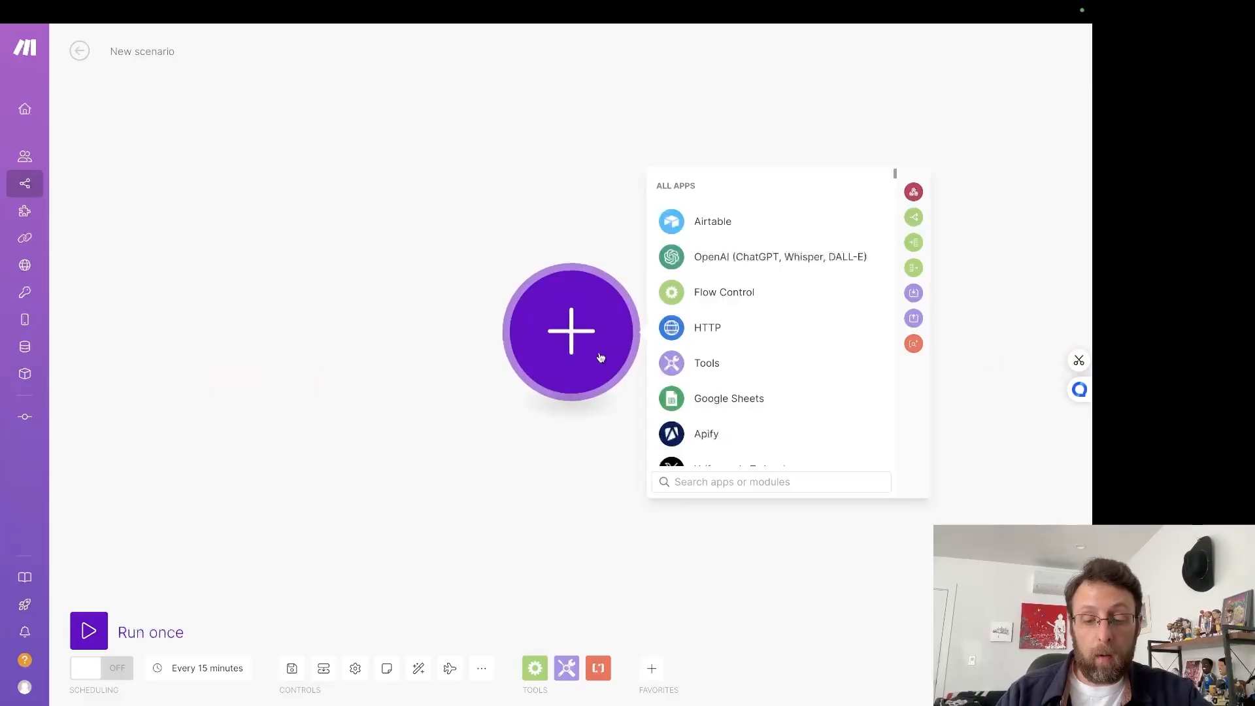
click(734, 361)
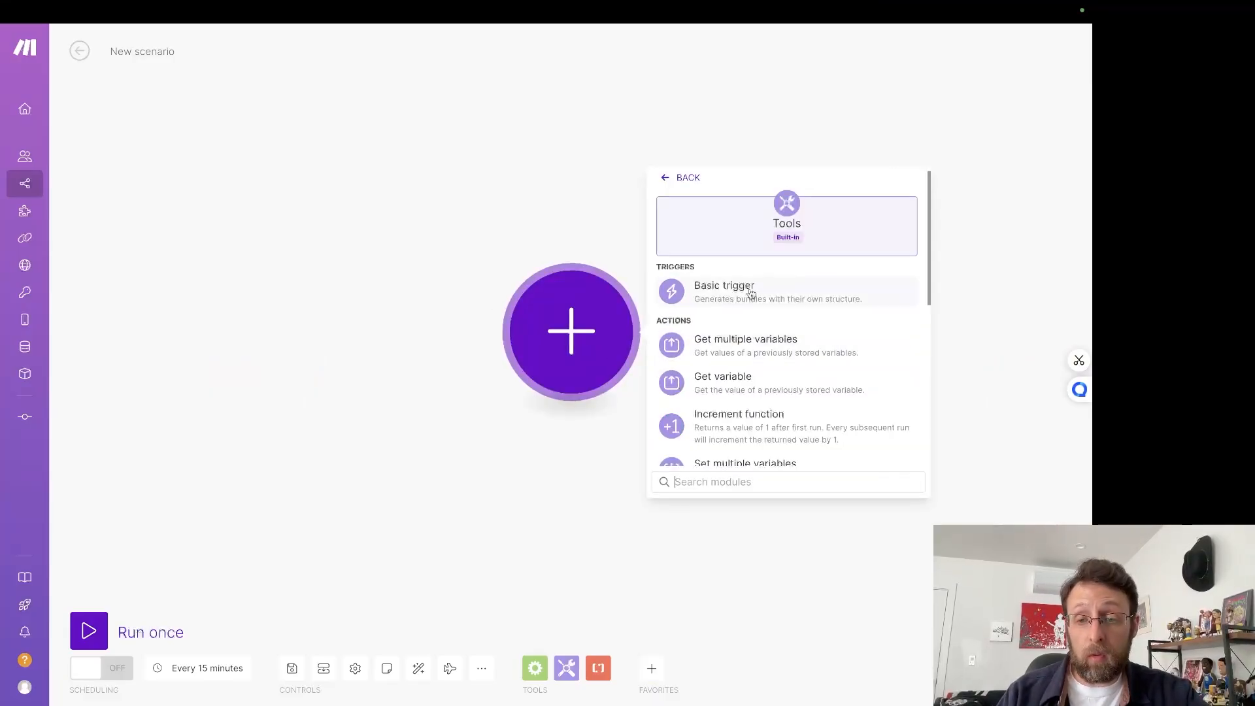
scroll(772, 320, down, 1)
scroll(772, 320, down, 2)
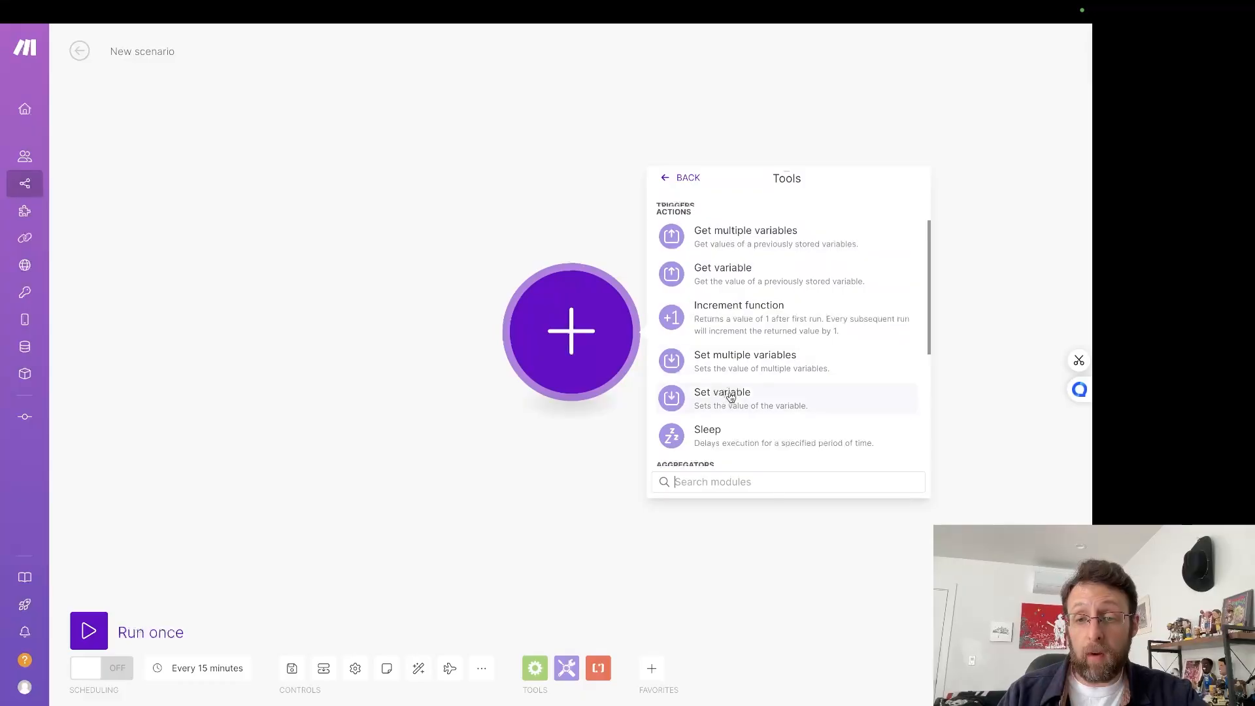
text(set)
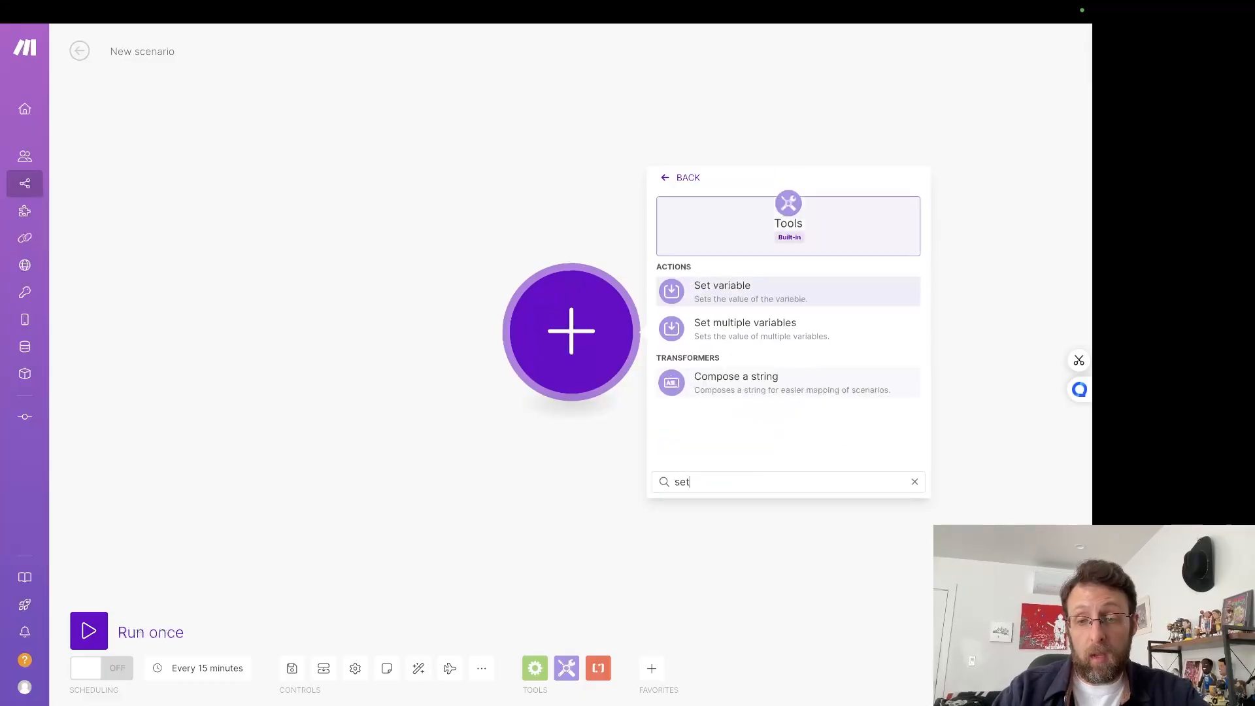
click(730, 328)
Step: Add two variables to the Tools module, named Channel 1 and Channel 2
click(696, 340)
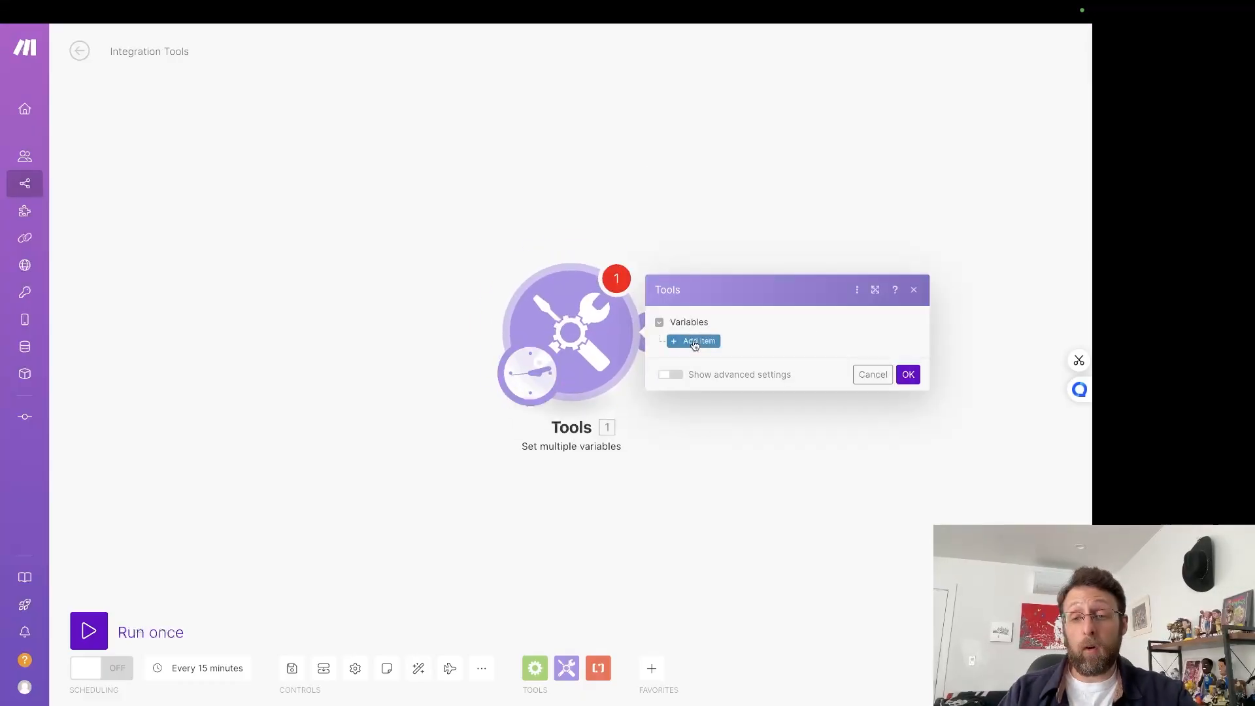
click(734, 323)
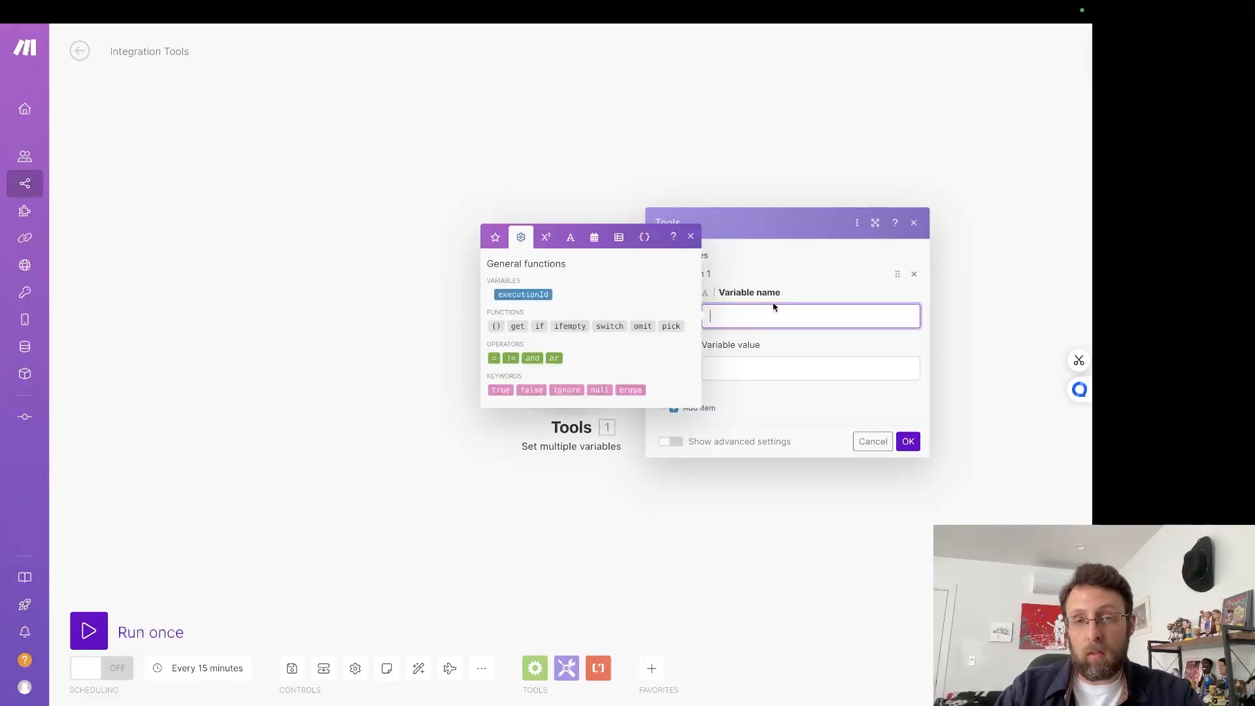
text(Channel 1)
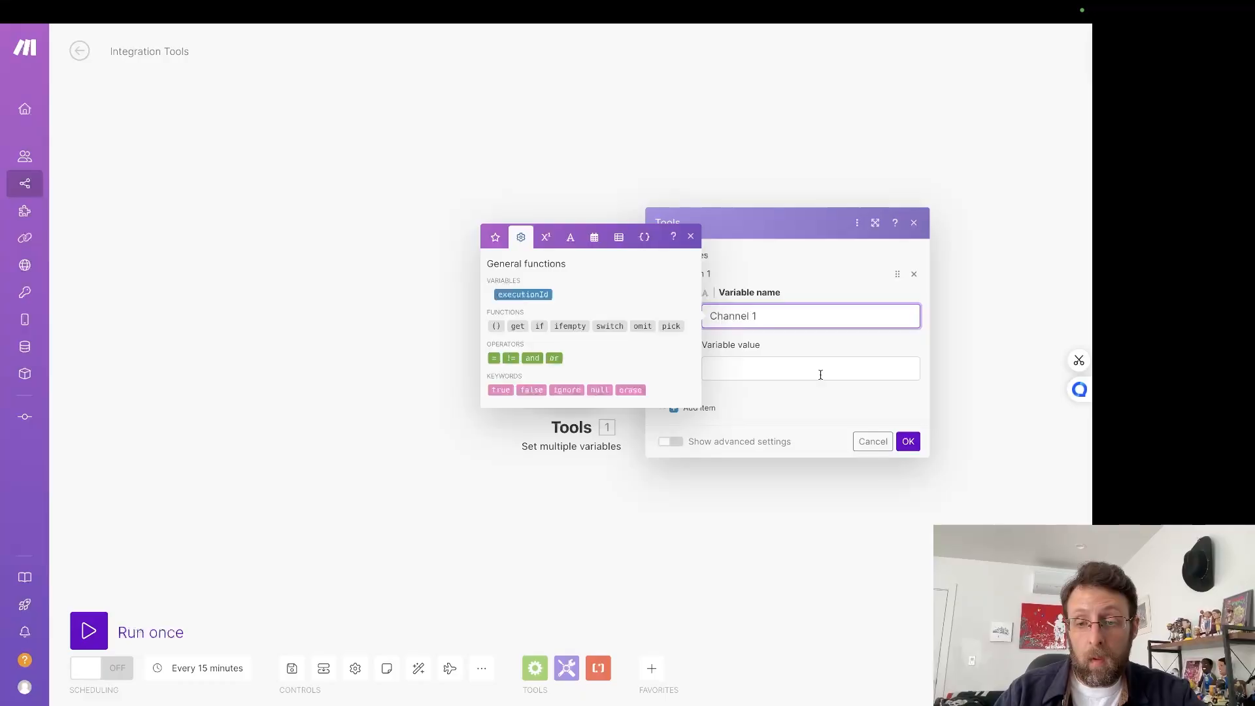
click(702, 409)
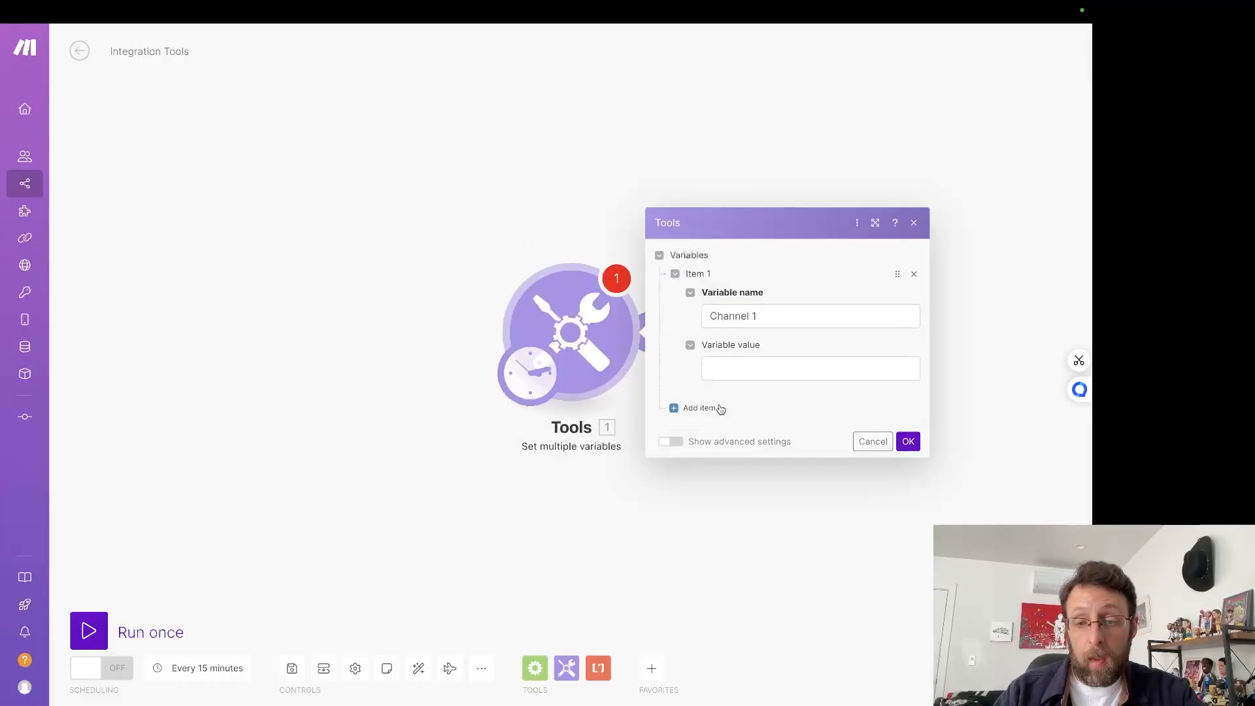
click(763, 384)
text(Channel 2)
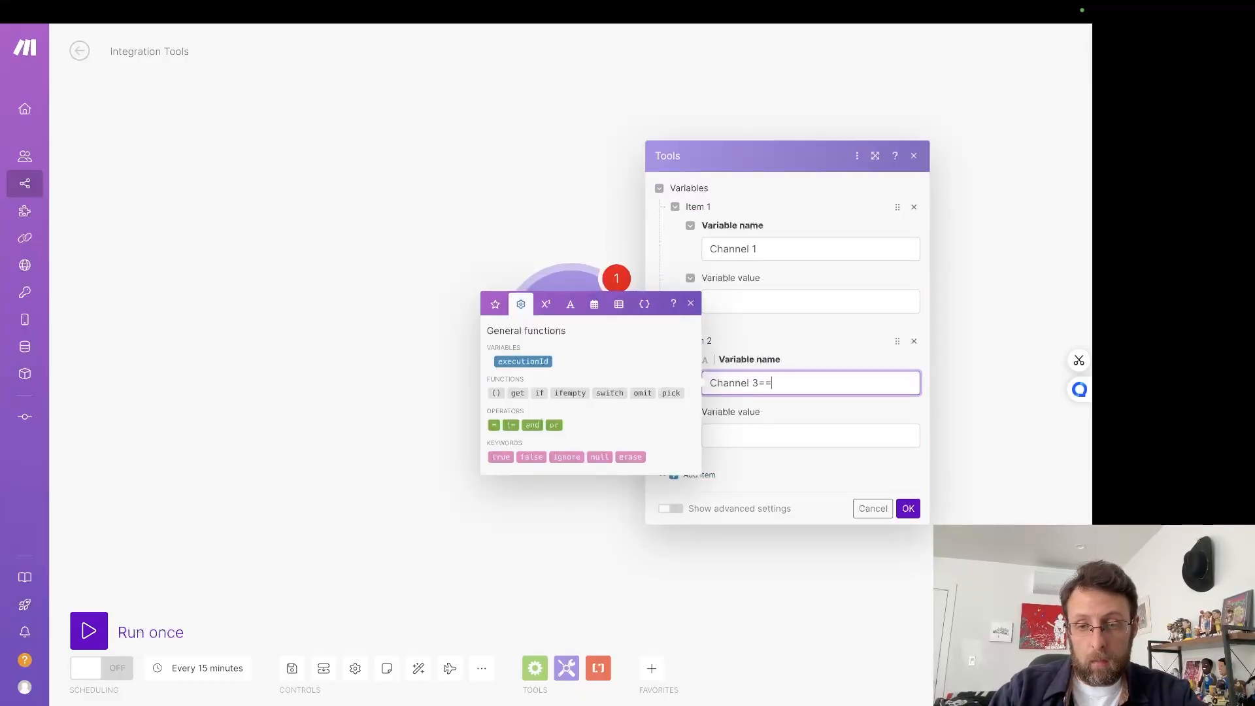
Step: Add a third variable named Channel 3 to the Tools module
click(696, 475)
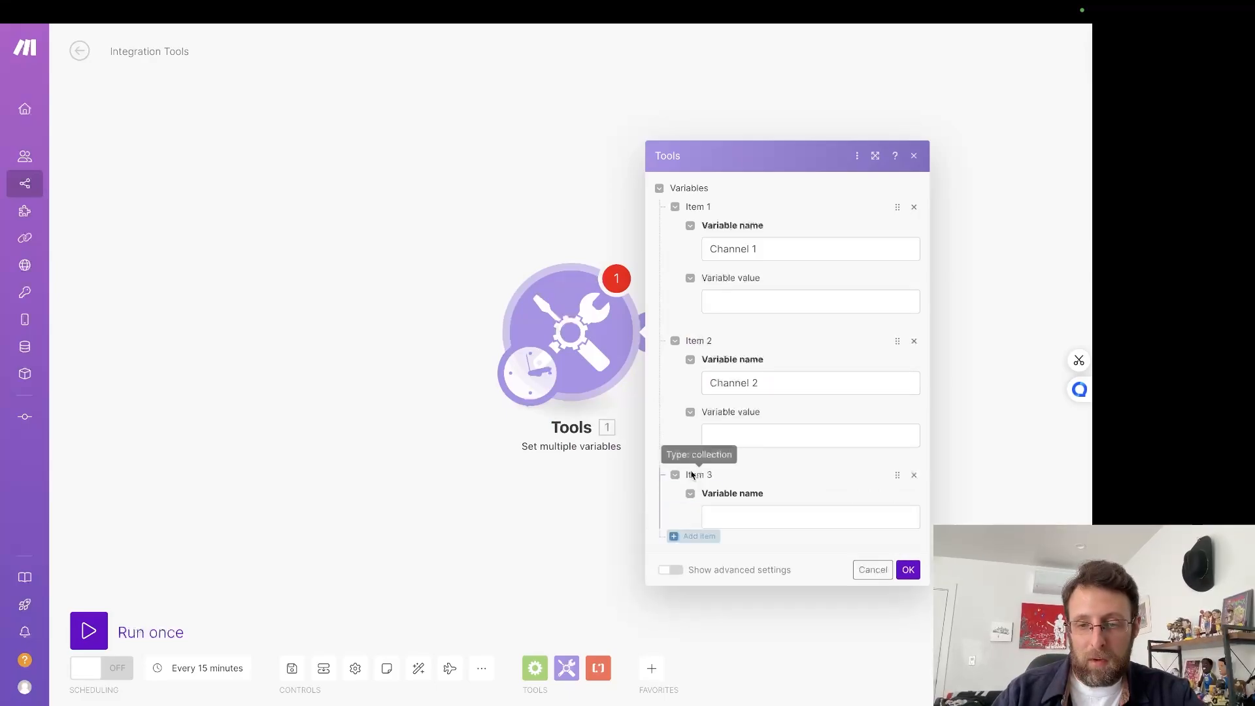
click(764, 449)
text(CHann)
key(BackSpace)
key(BackSpace)
key(BackSpace)
key(BackSpace)
text(hann)
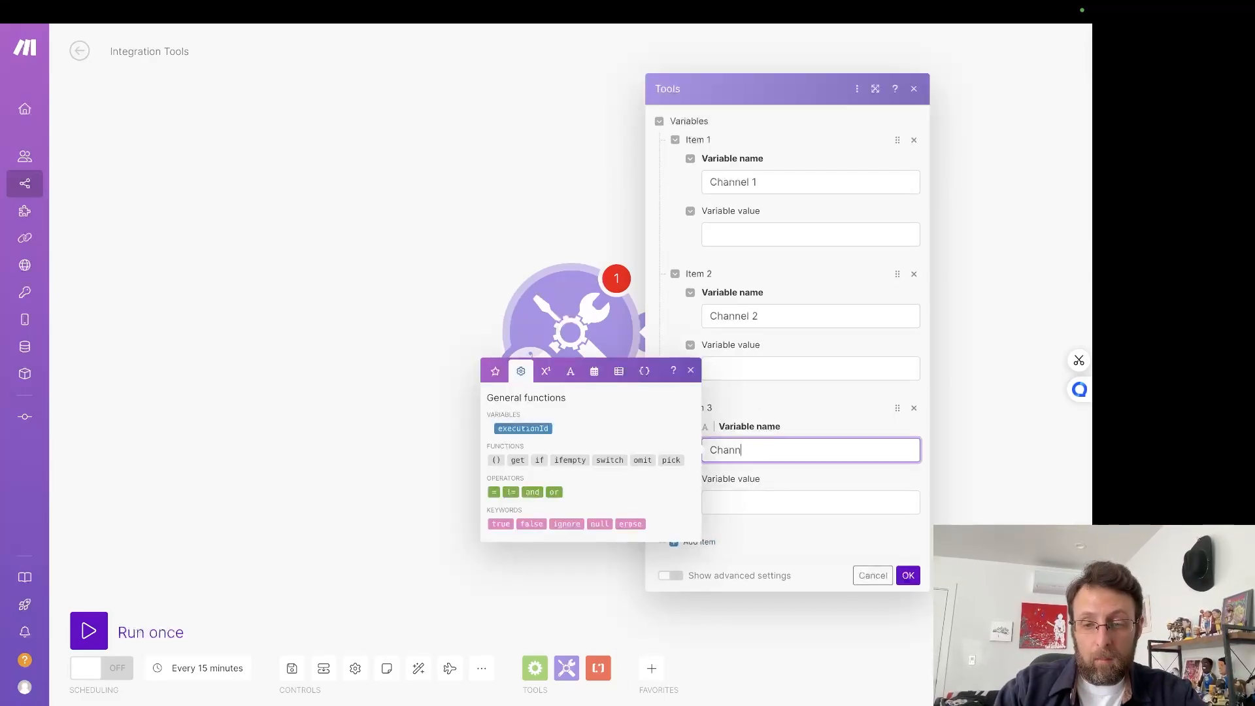
text(el 3)
click(769, 546)
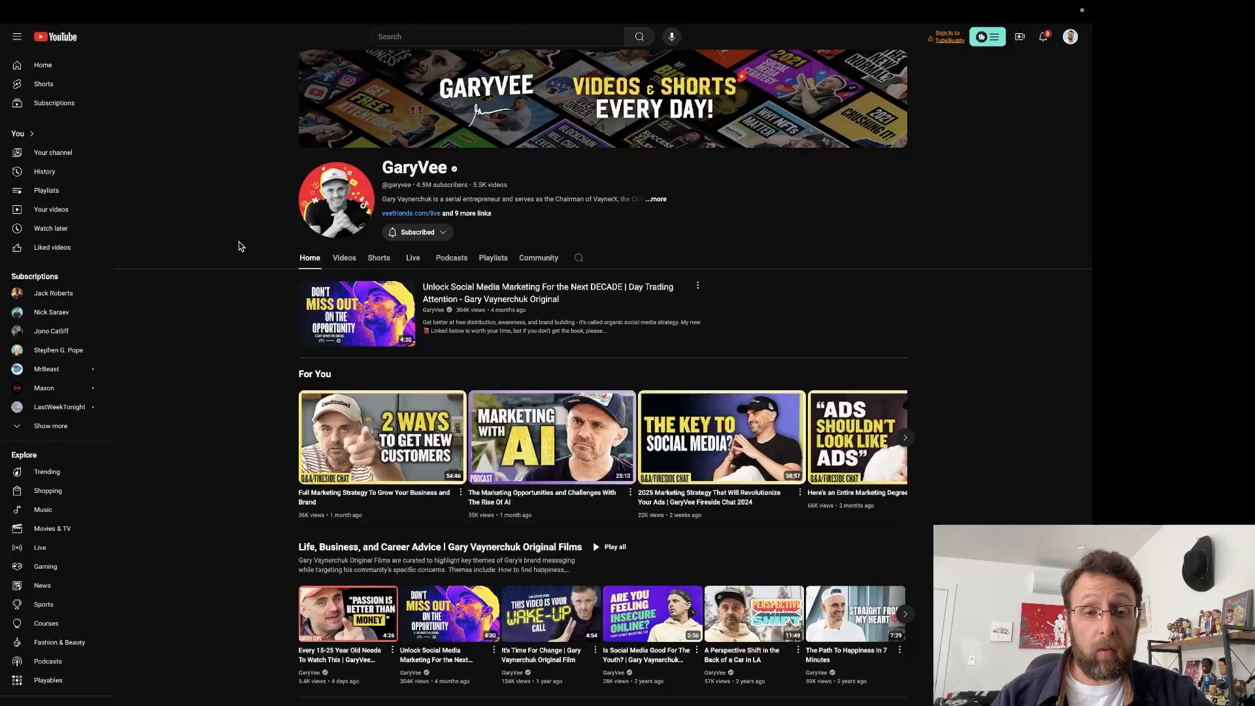
Step: View the Alex Hormozi, GaryVee and The Futur channel pages on YouTube
click(745, 37)
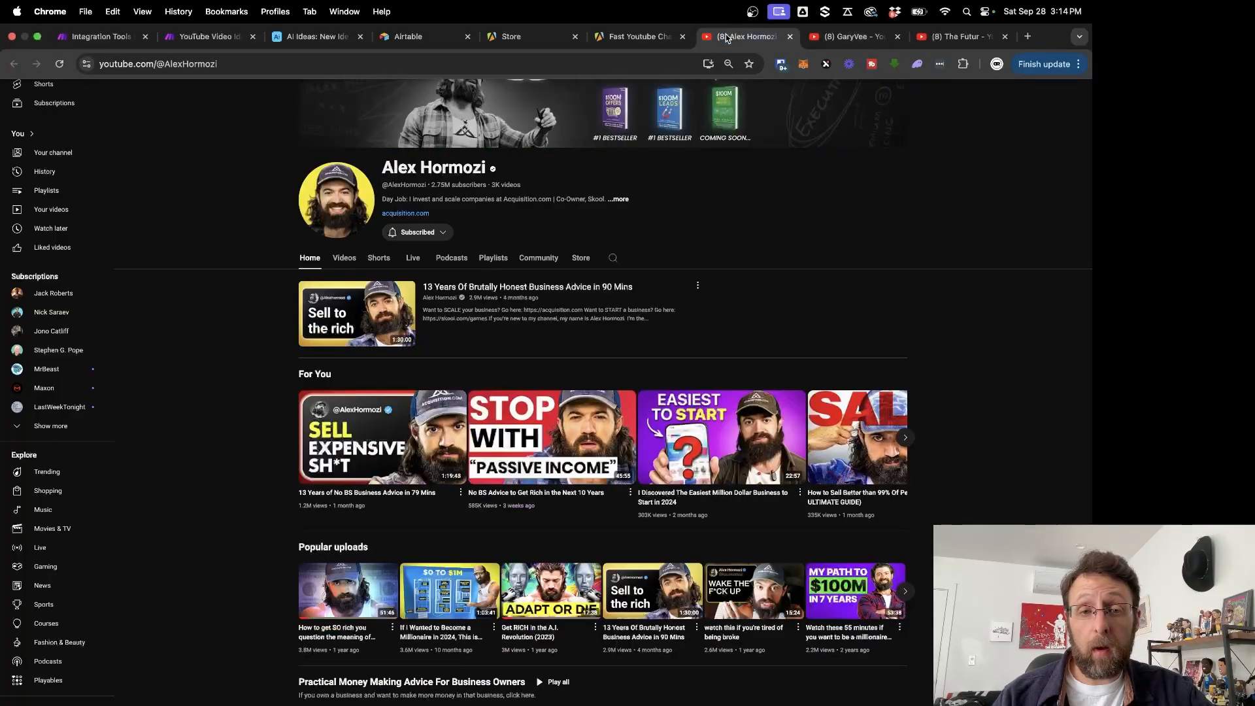
click(839, 37)
click(956, 36)
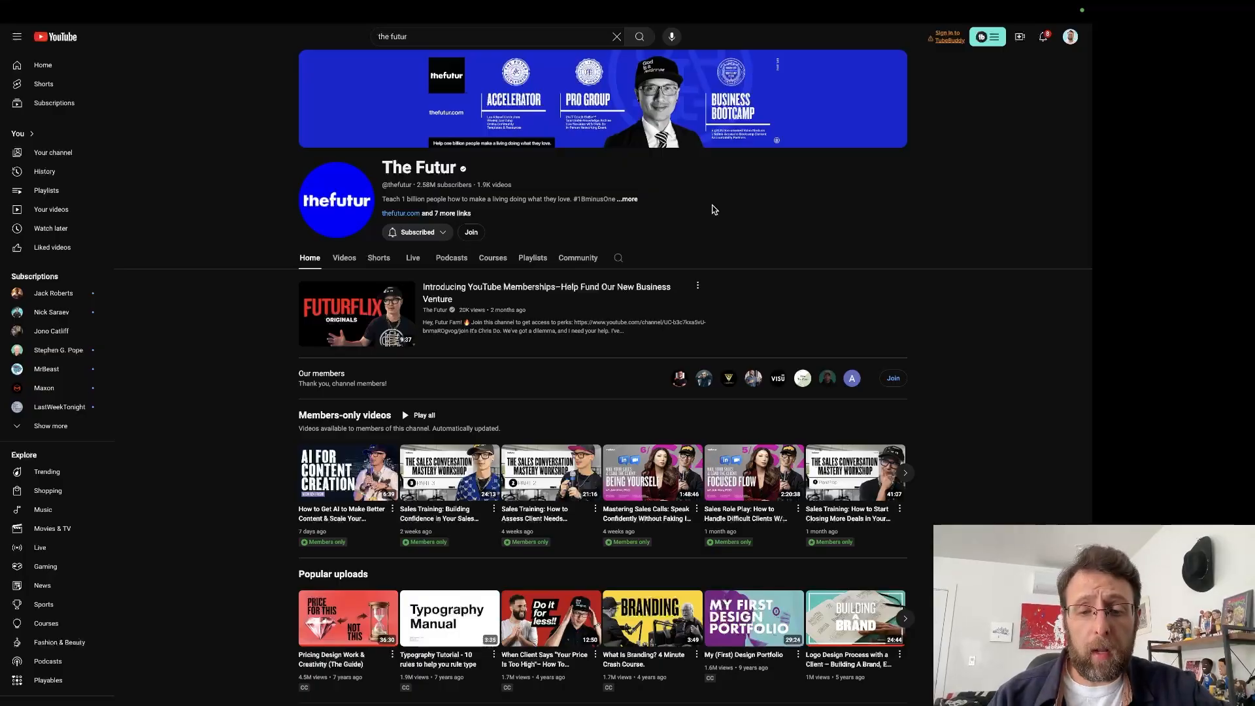
Step: Copy the Alex Hormozi channel URL from YouTube and paste it as the value of Channel 1 in the Make Tools module
click(745, 36)
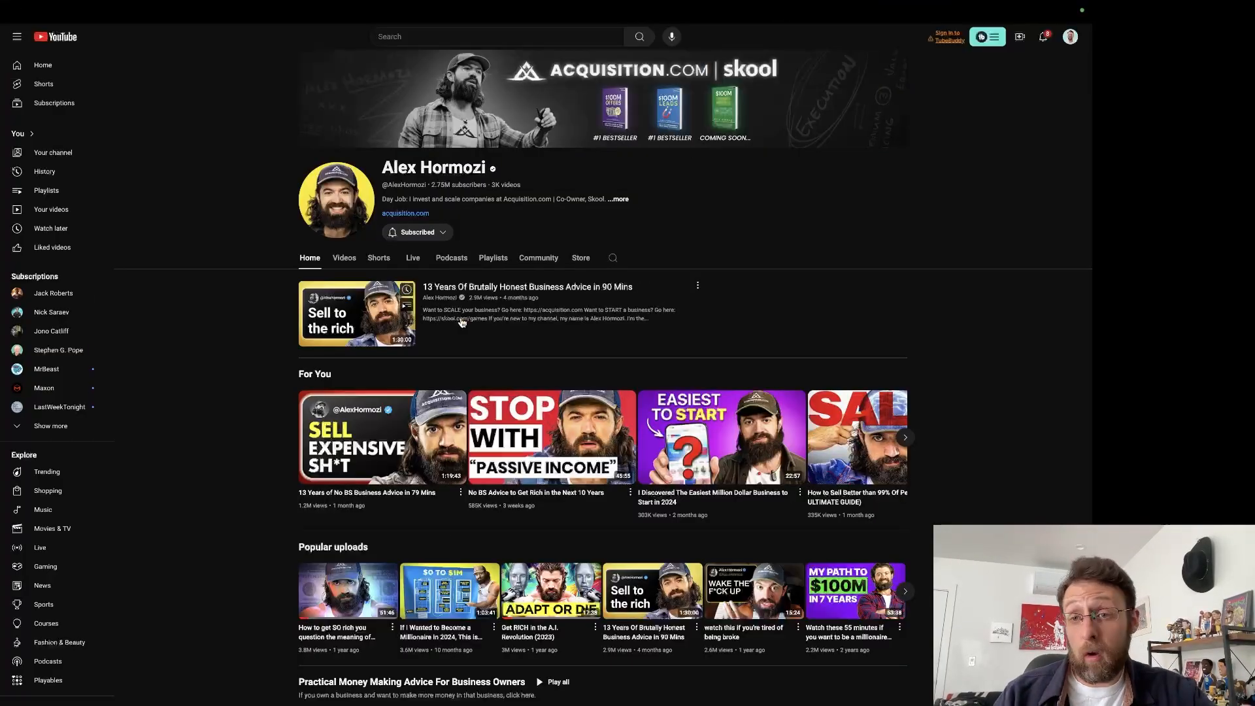
click(173, 66)
key(super+c)
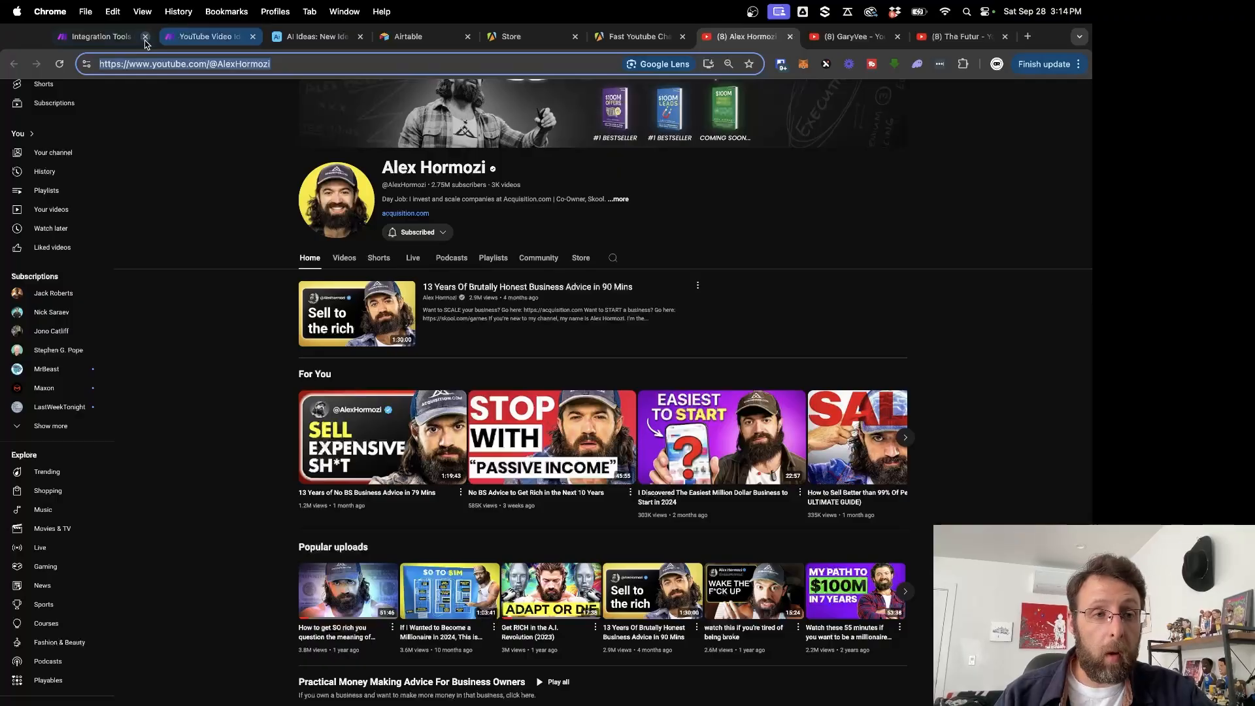
click(105, 36)
click(283, 331)
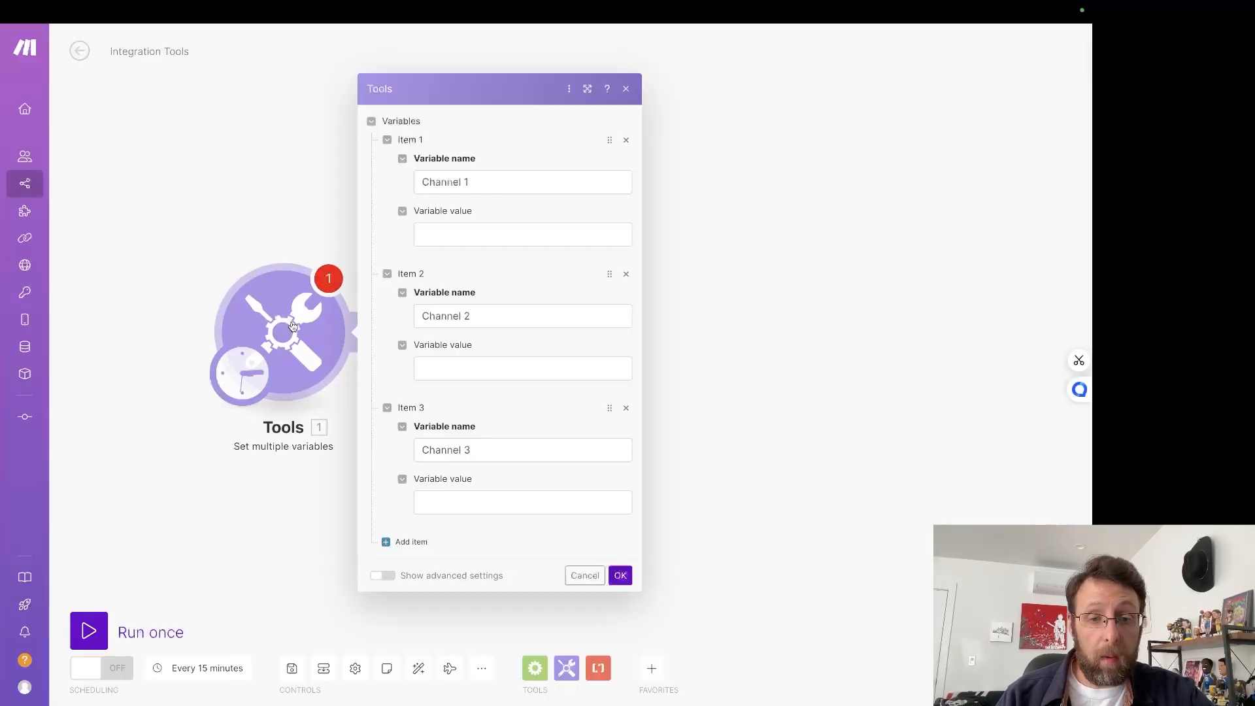
click(462, 232)
key(super+v)
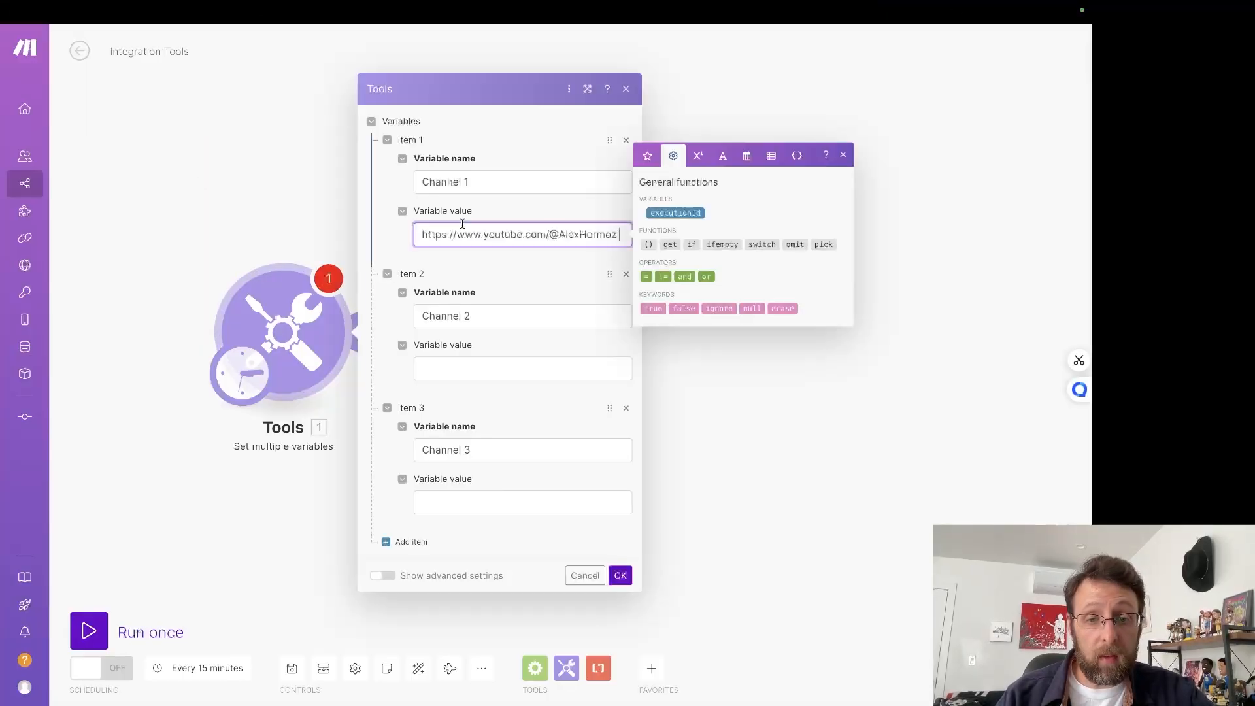
Step: Paste the same channel URL as the value of Channel 2 and Channel 3, and close the module settings
click(525, 369)
key(super+v)
click(470, 502)
key(super+v)
click(798, 265)
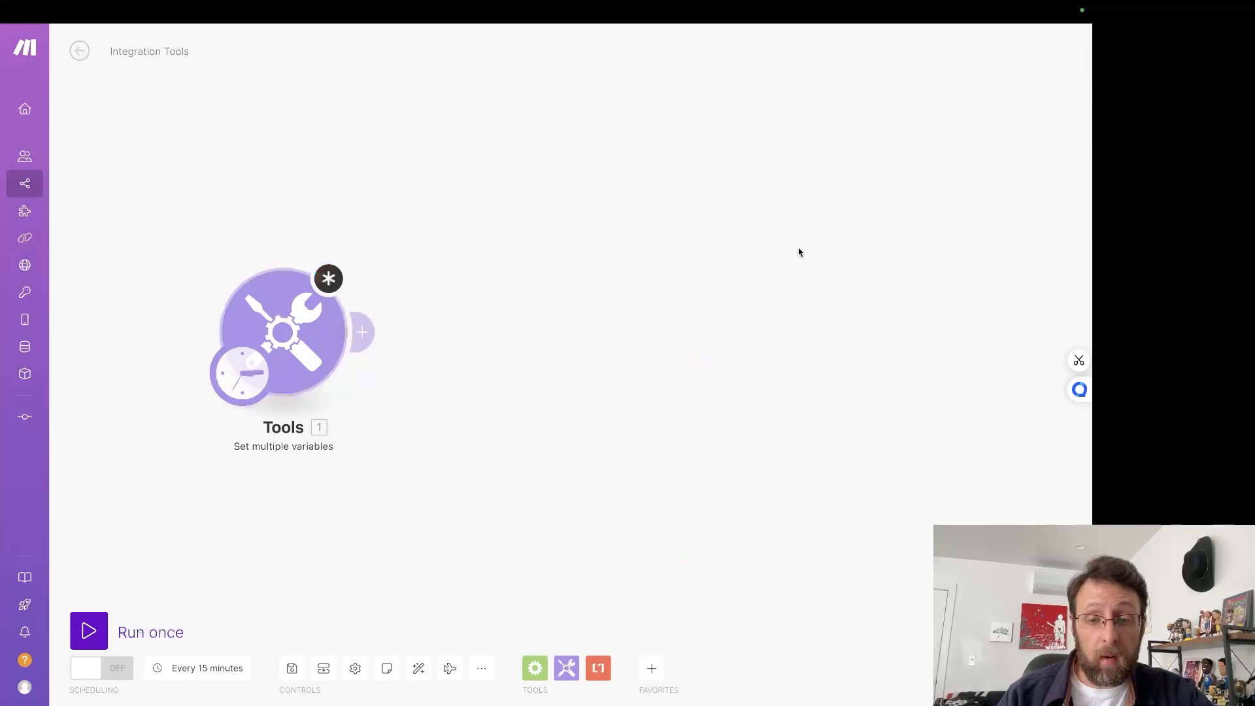
click(837, 40)
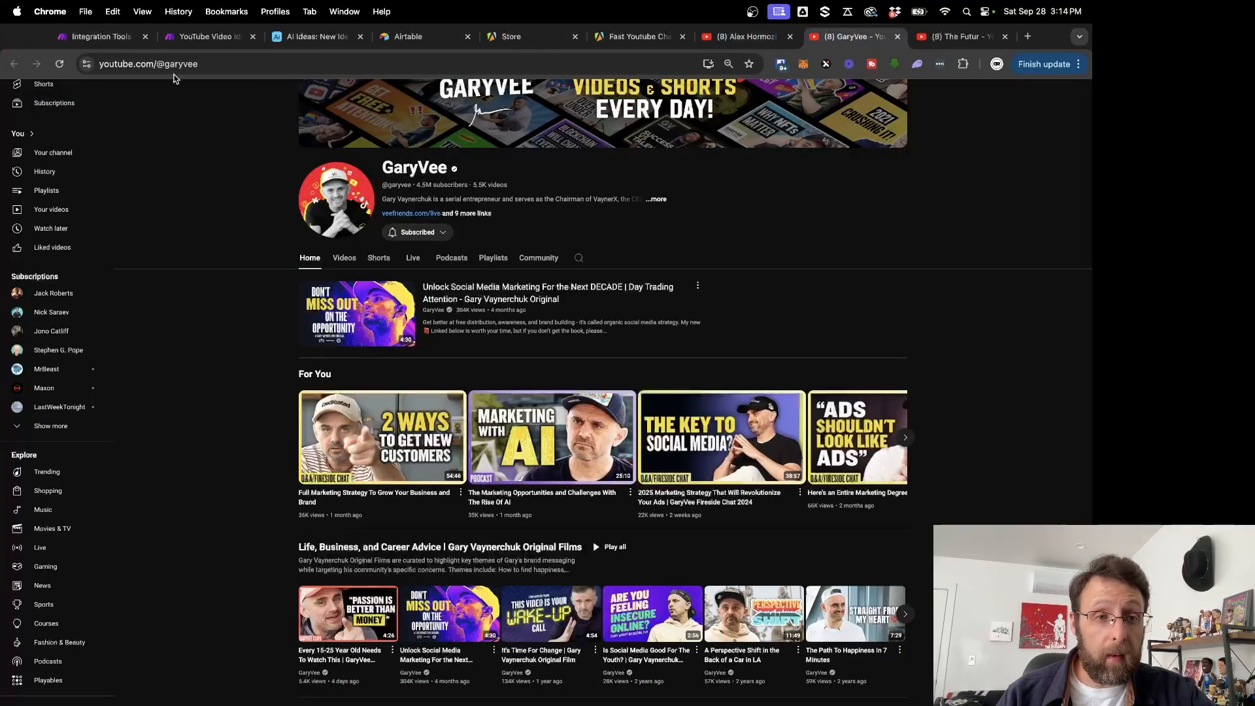
click(959, 39)
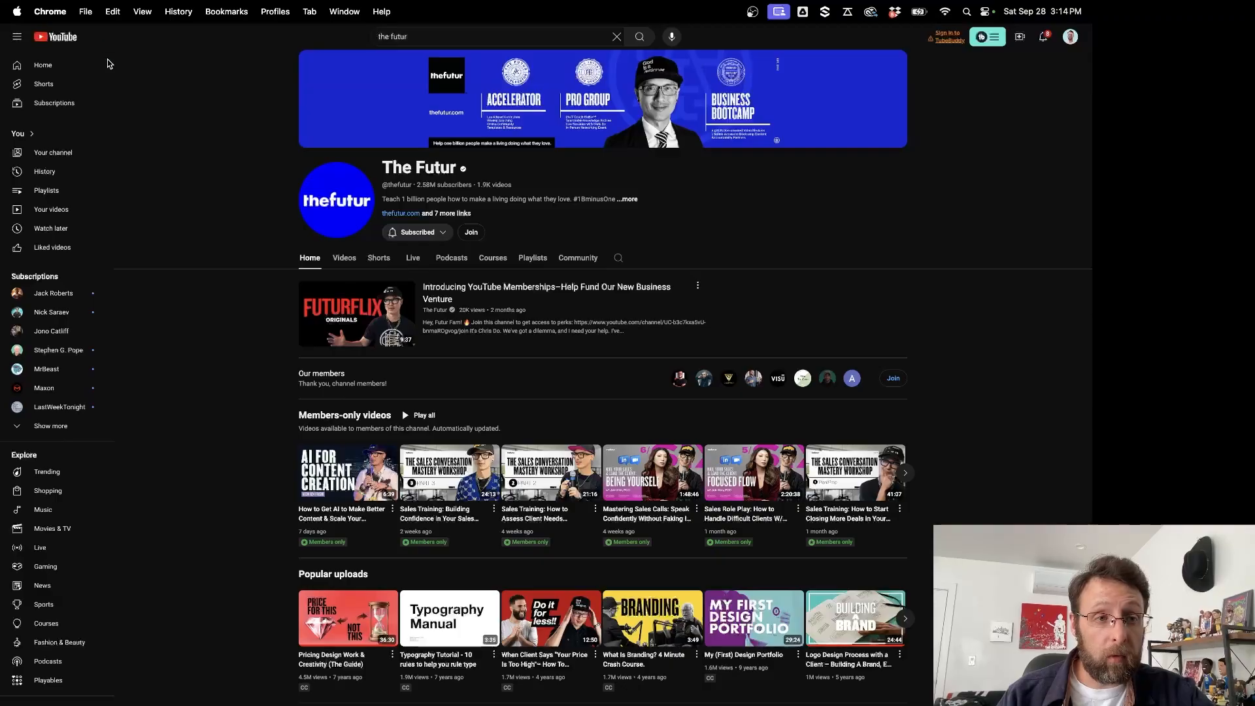
click(104, 38)
click(340, 287)
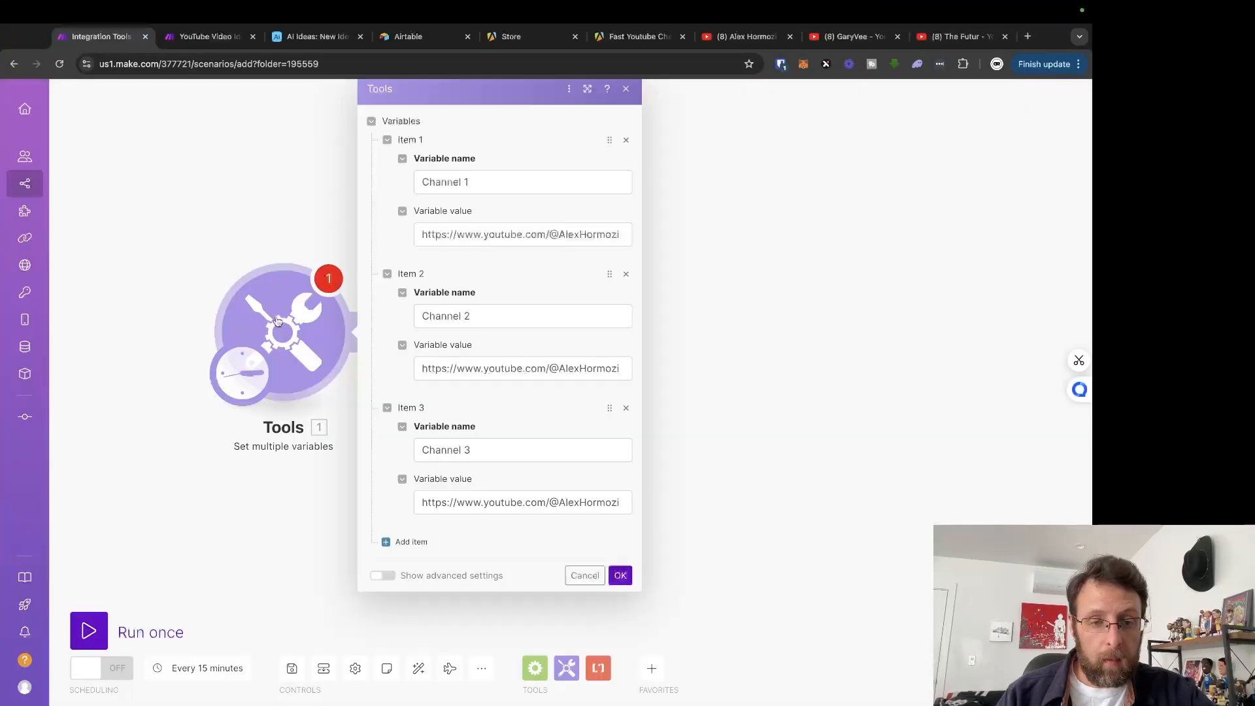
click(560, 369)
double_click(560, 369)
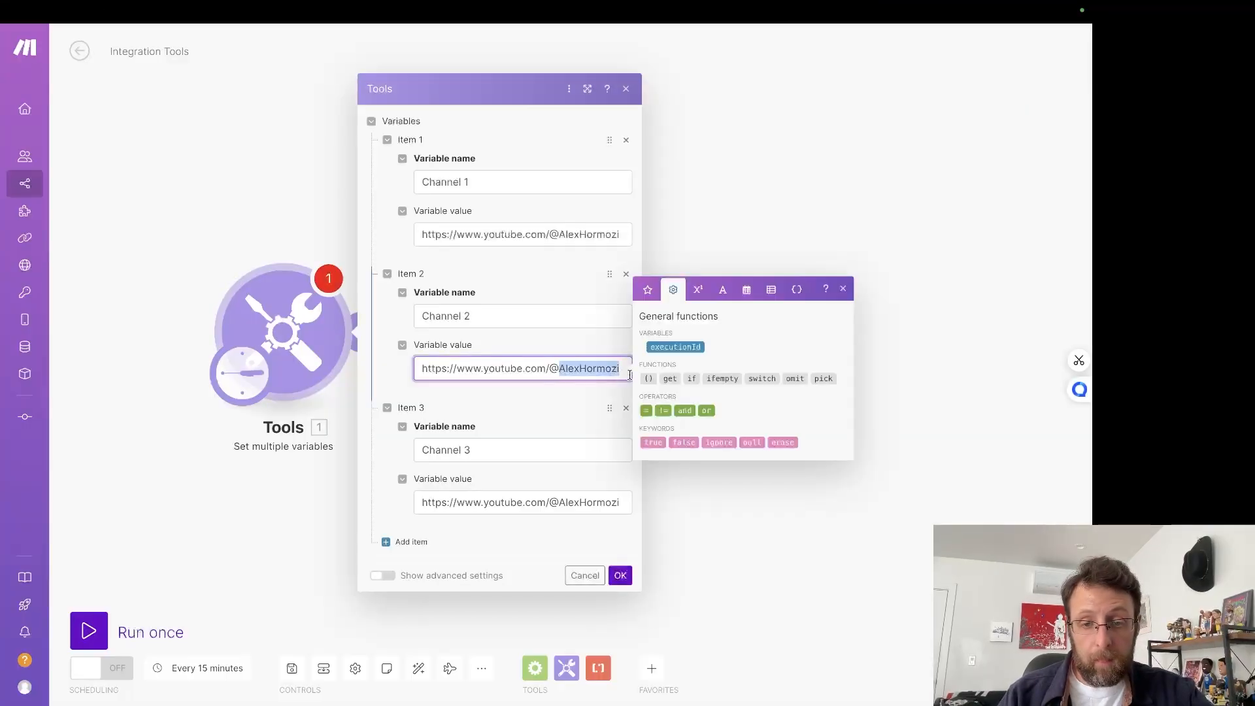
text(garyvee)
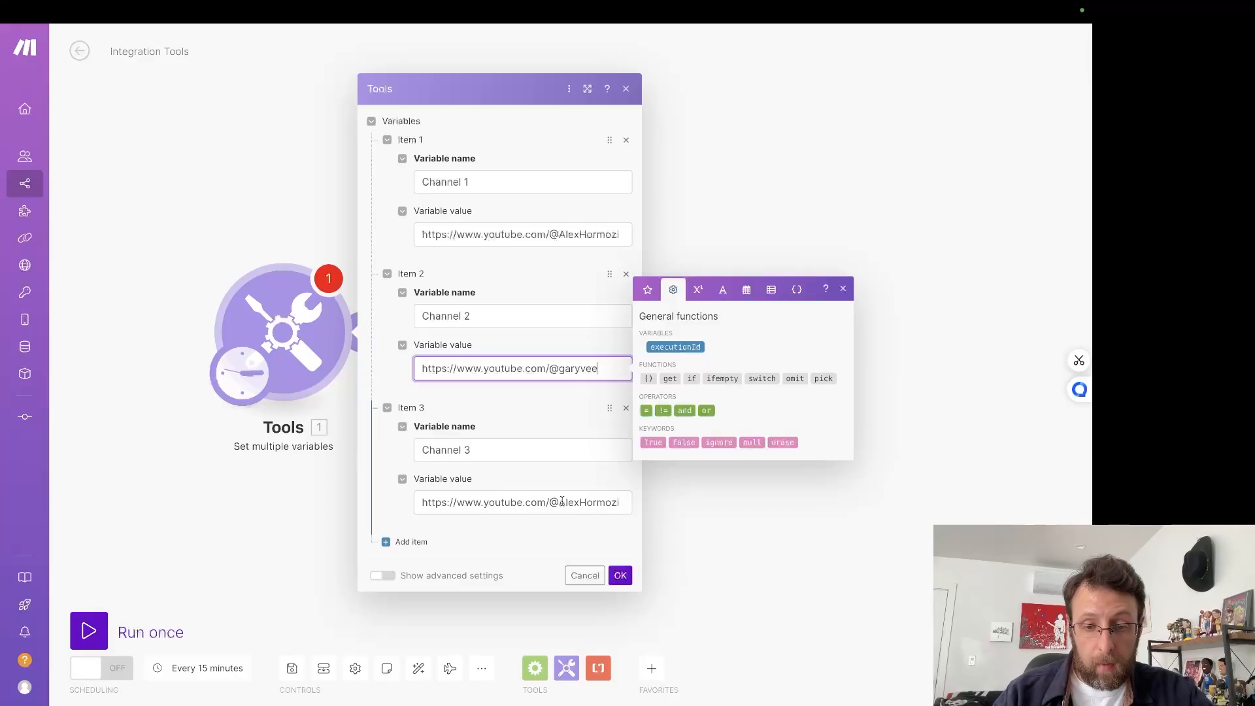
double_click(561, 501)
text(thef)
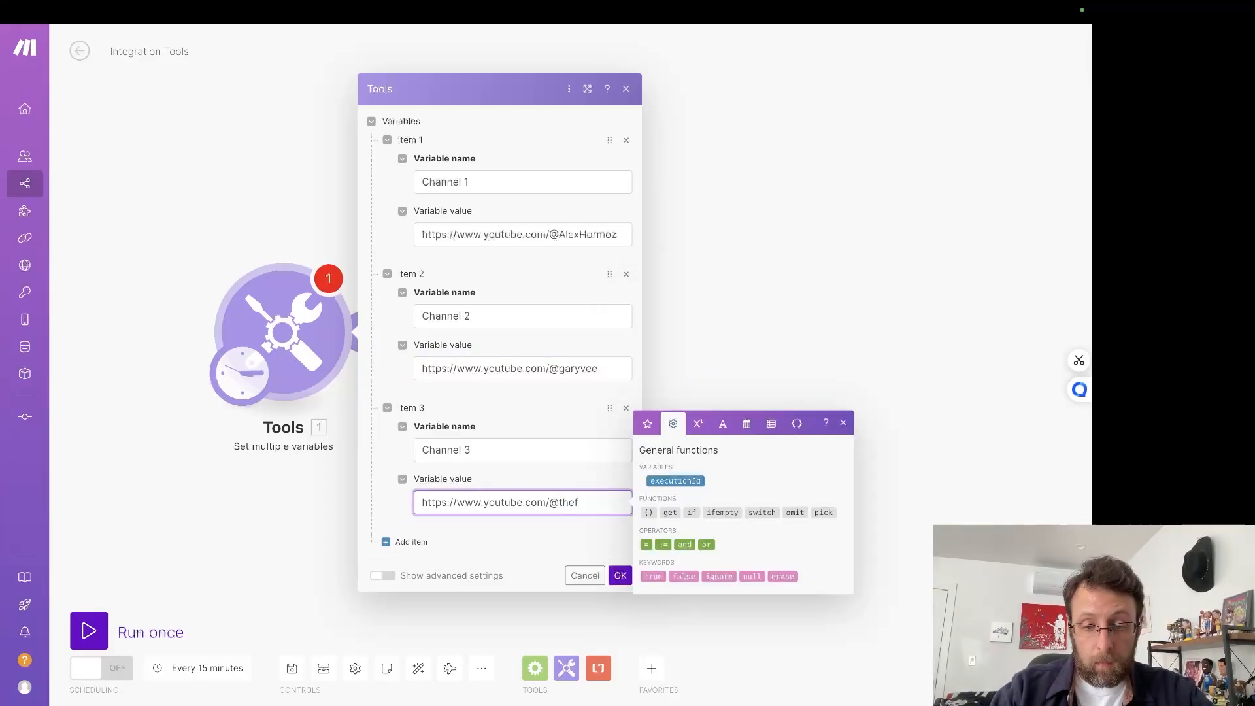
text(utur)
click(620, 576)
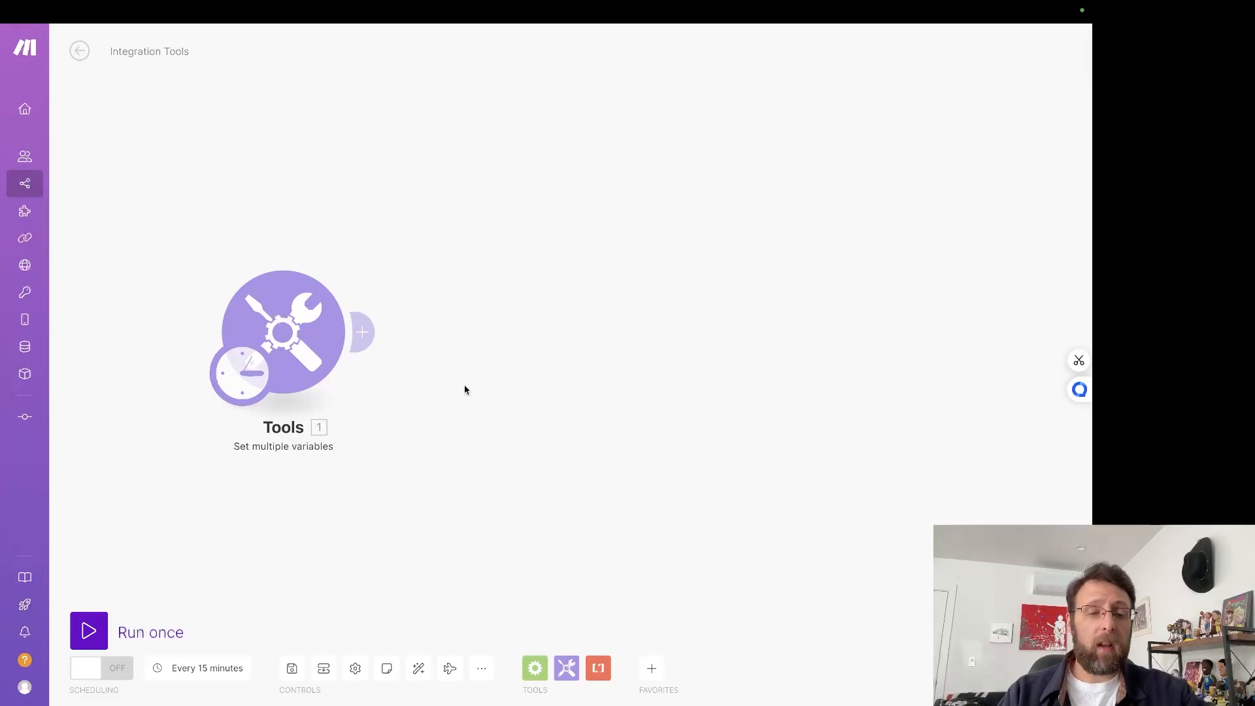
Step: Add an Apify Run an Actor module after the Tools module
click(362, 332)
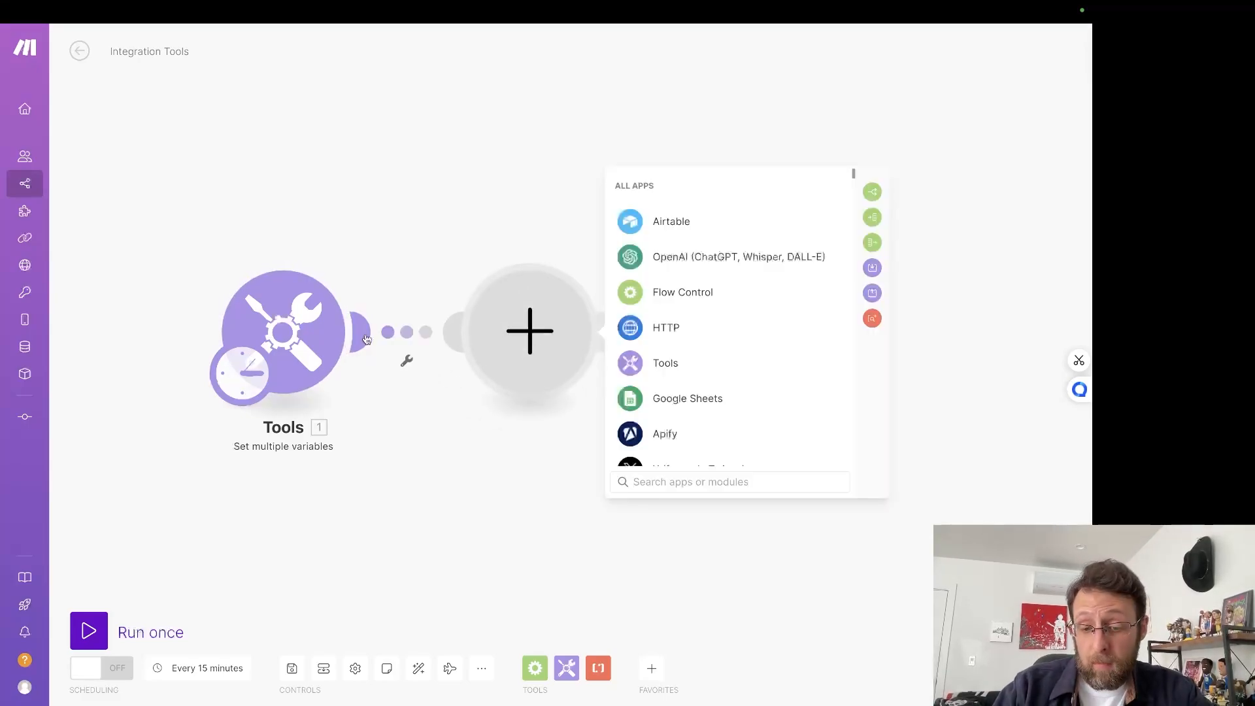
text(api)
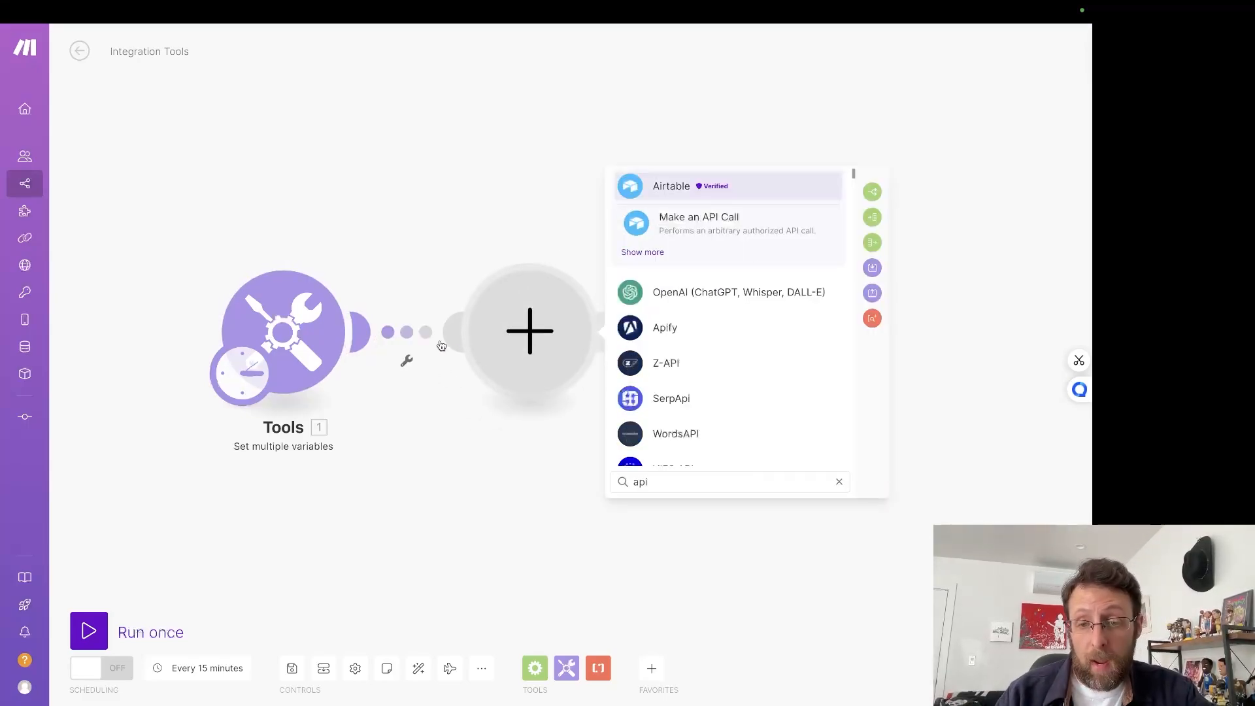
click(665, 327)
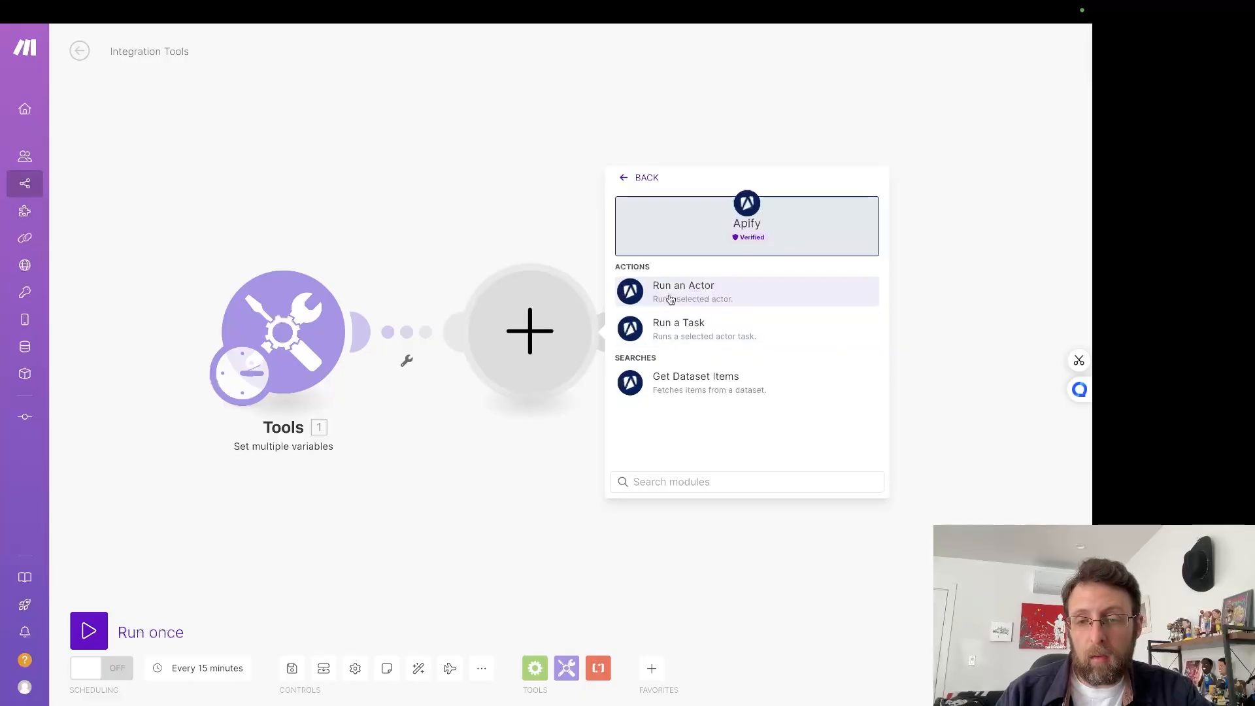
click(634, 296)
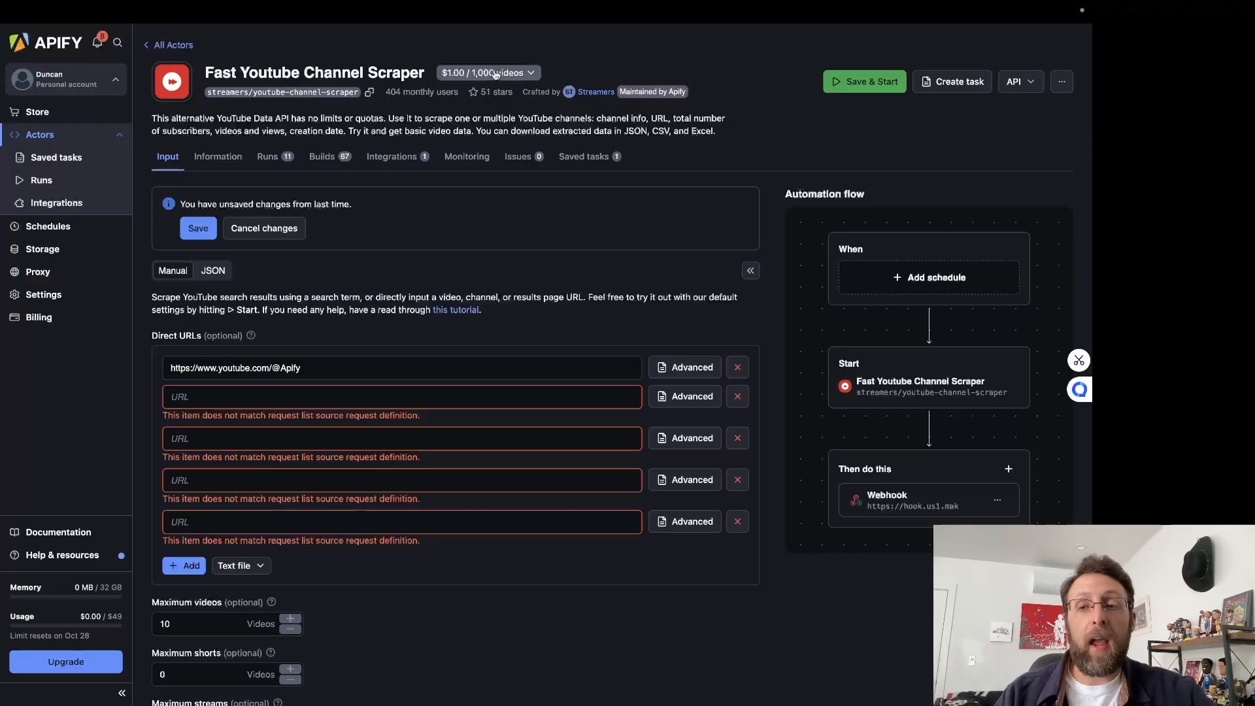
Step: Review the input settings of Apify's Fast Youtube Channel Scraper and open the account's API & Integrations settings
scroll(513, 360, down, 3)
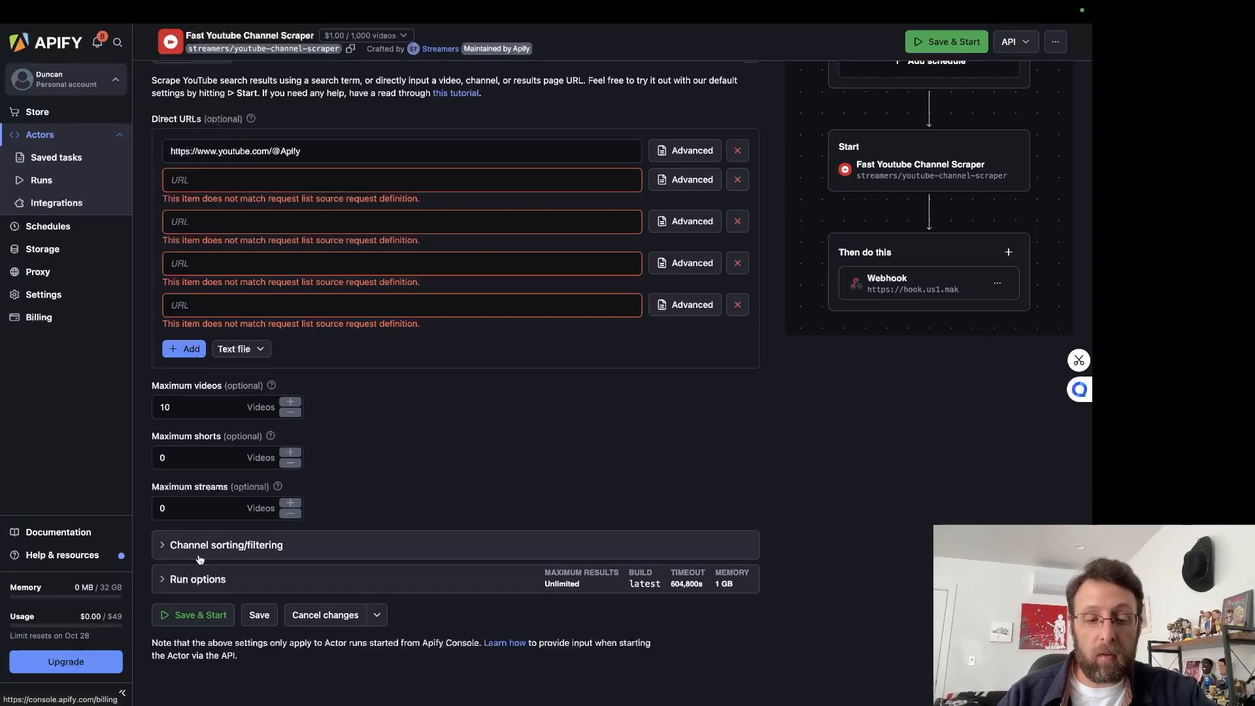
scroll(391, 458, up, 3)
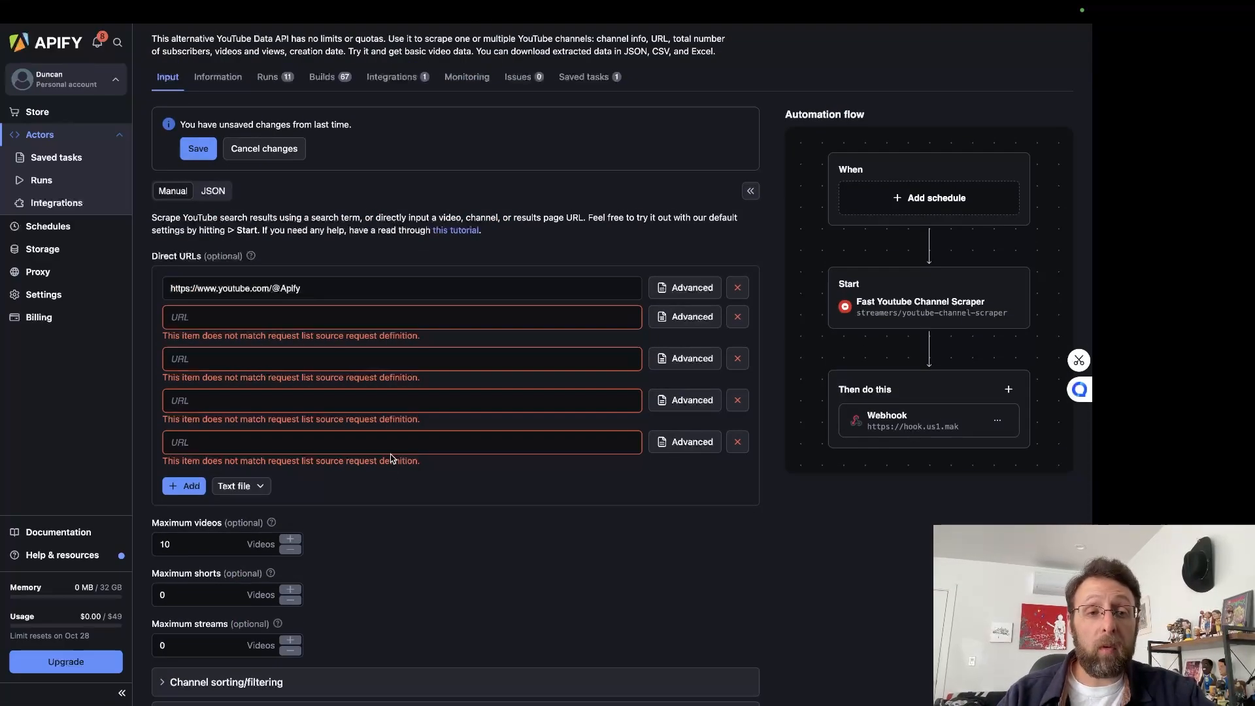
scroll(332, 233, up, 2)
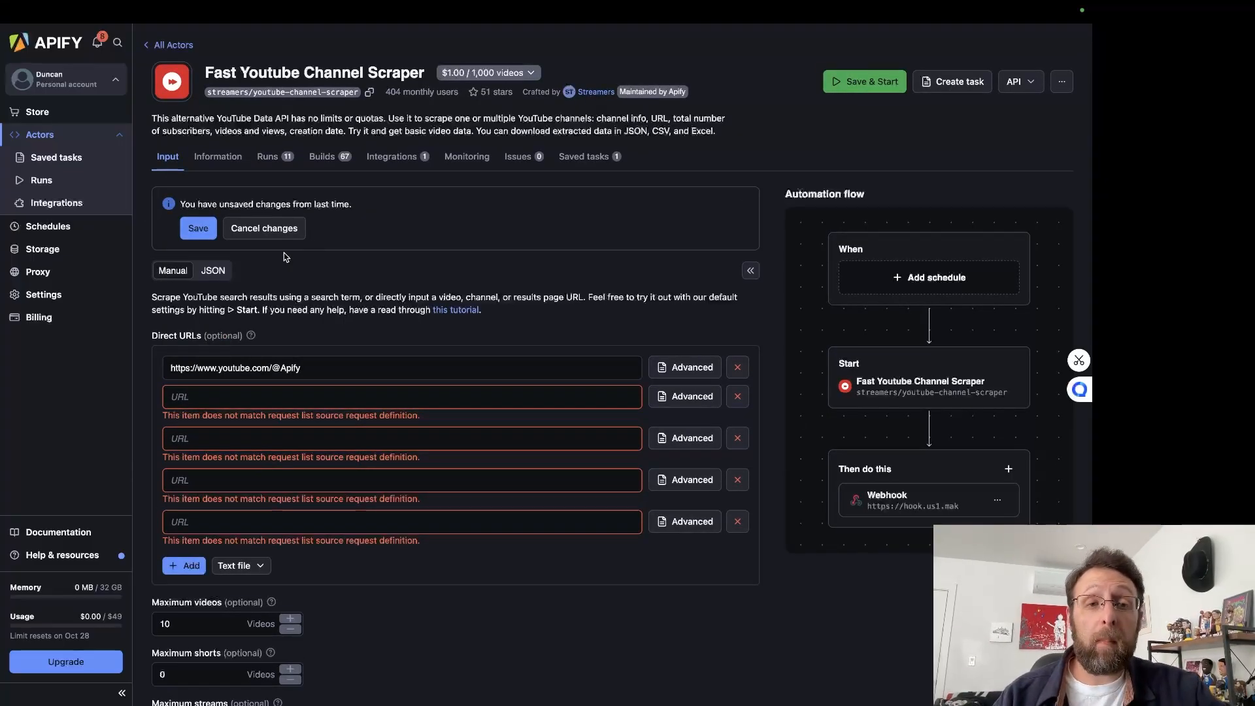
click(41, 296)
click(245, 80)
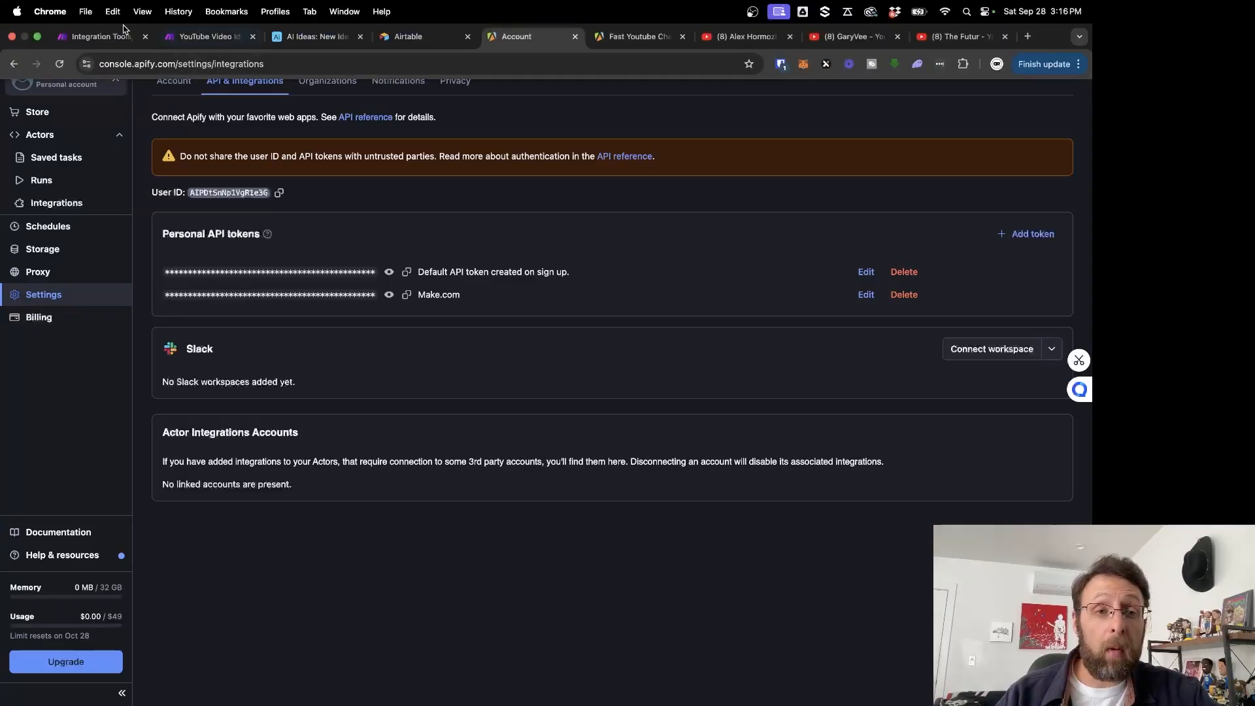
Step: Check in Make where a new Apify connection's API token is entered, and close the connection form without saving
click(111, 36)
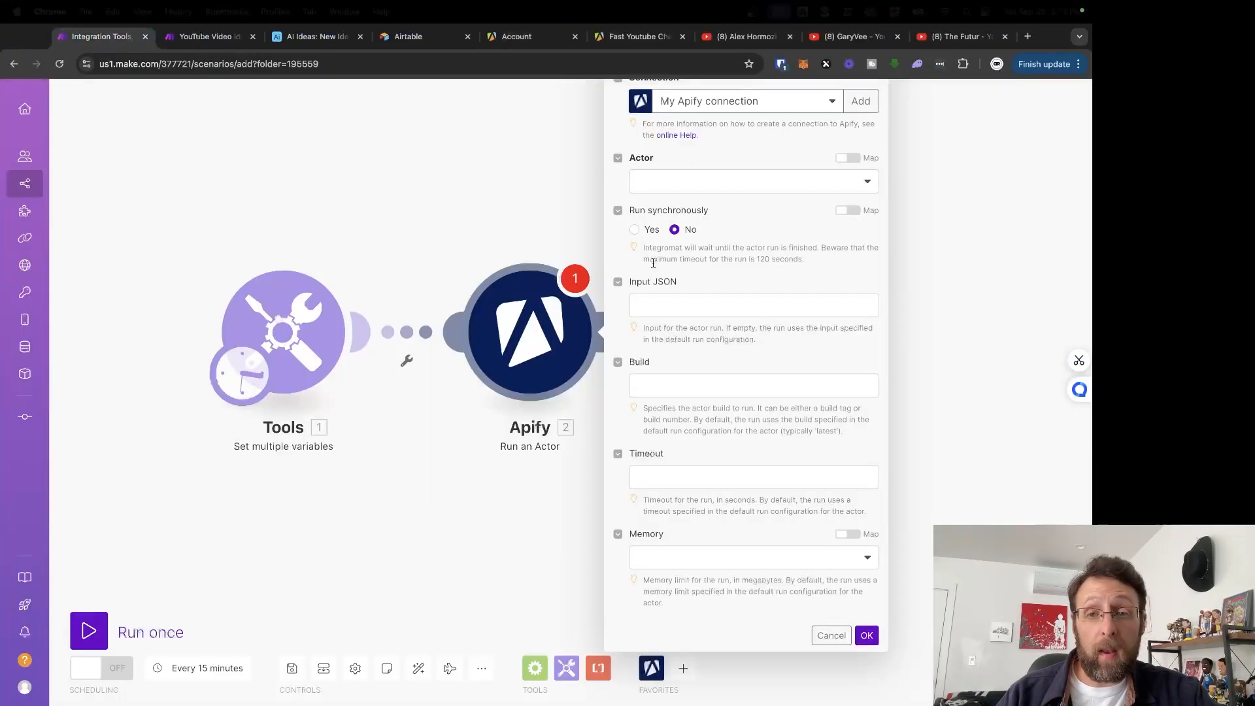
click(861, 101)
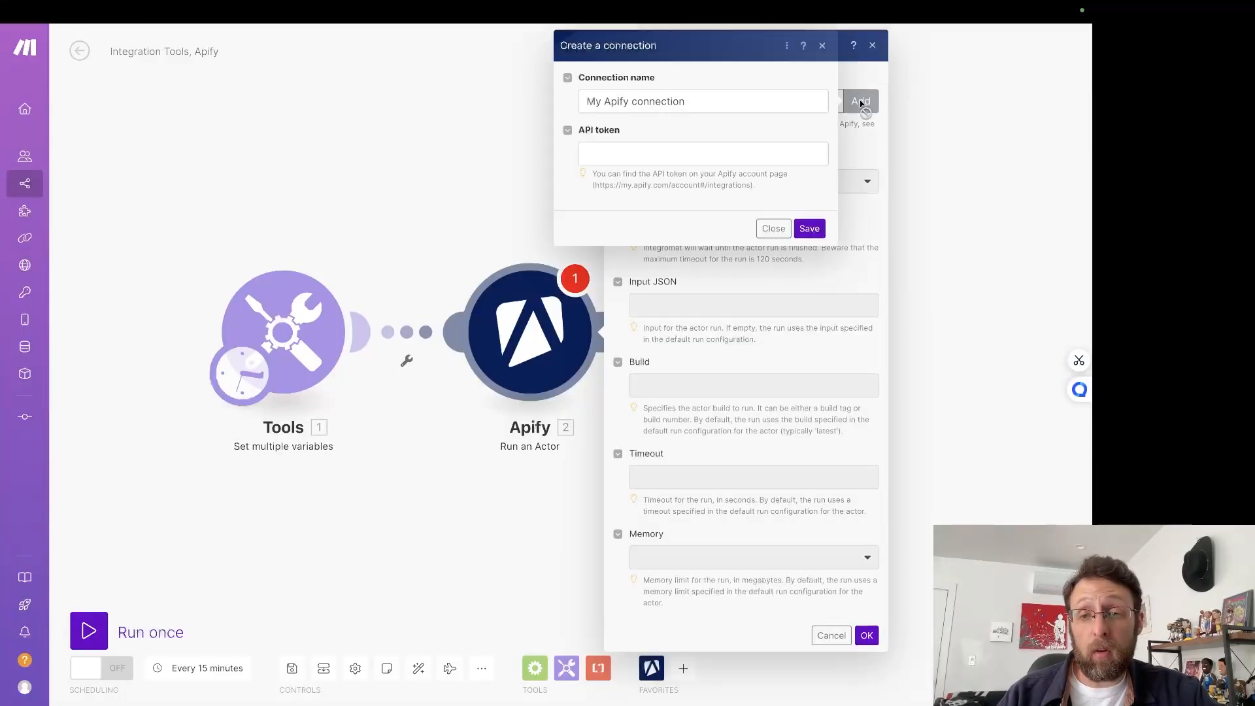
click(773, 228)
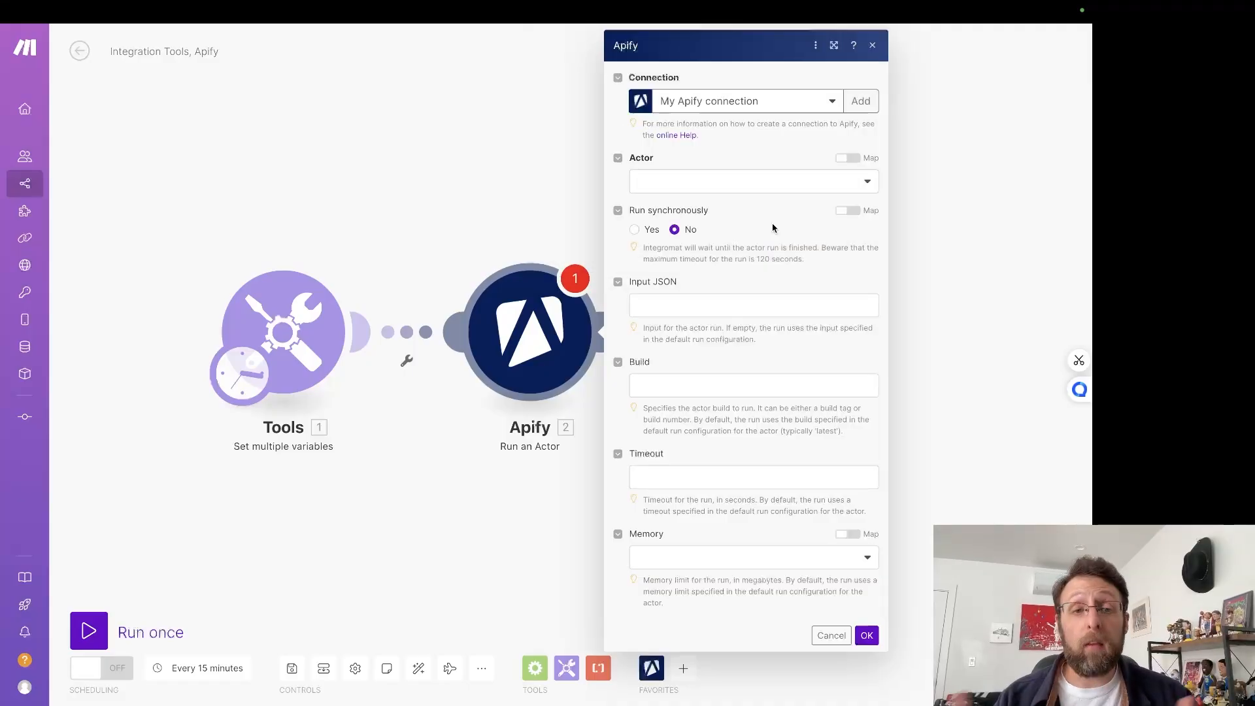
Step: In Apify's Fast Youtube Channel Scraper, check the JSON input and delete two empty Direct URLs rows, leaving three rows
mouse_move(502, 5)
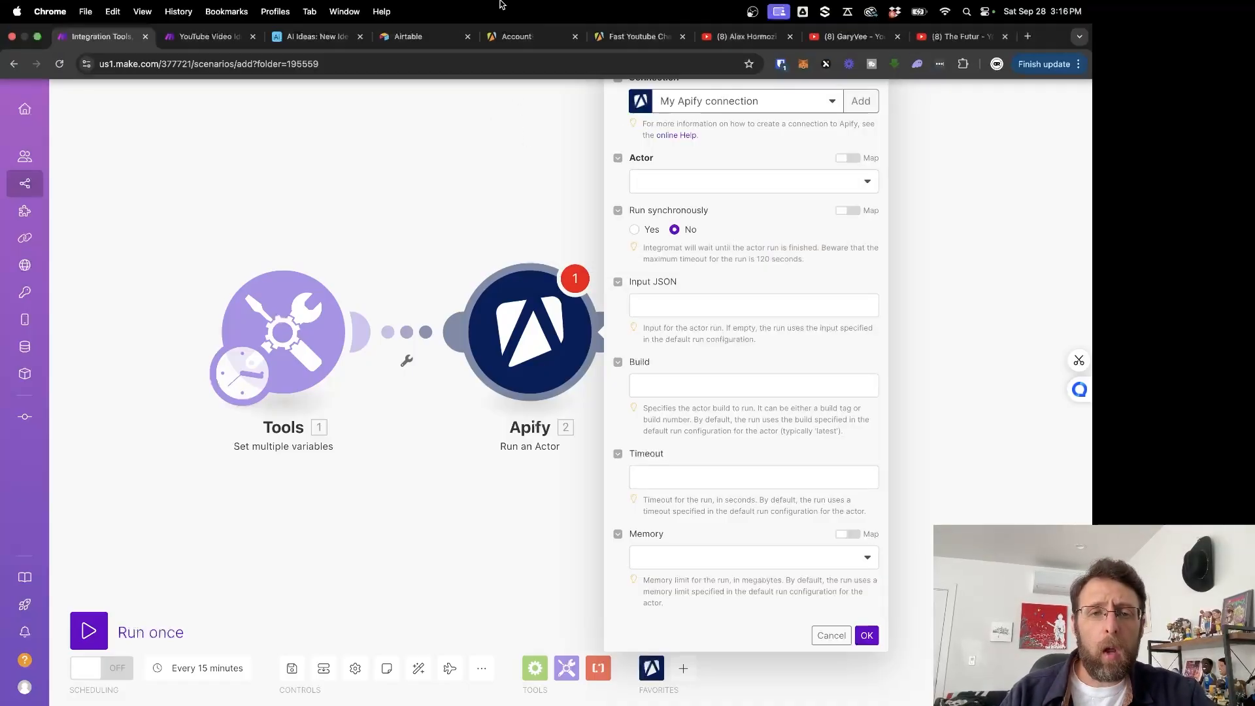
click(637, 37)
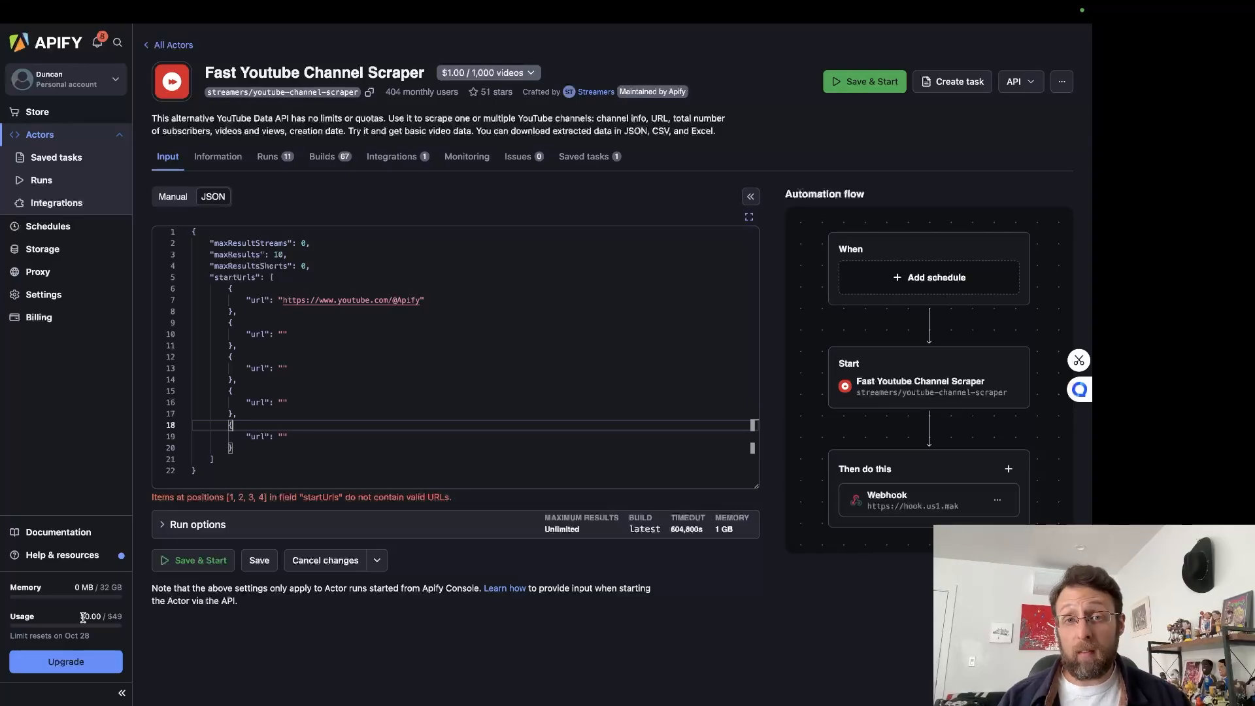
drag(199, 472, 184, 234)
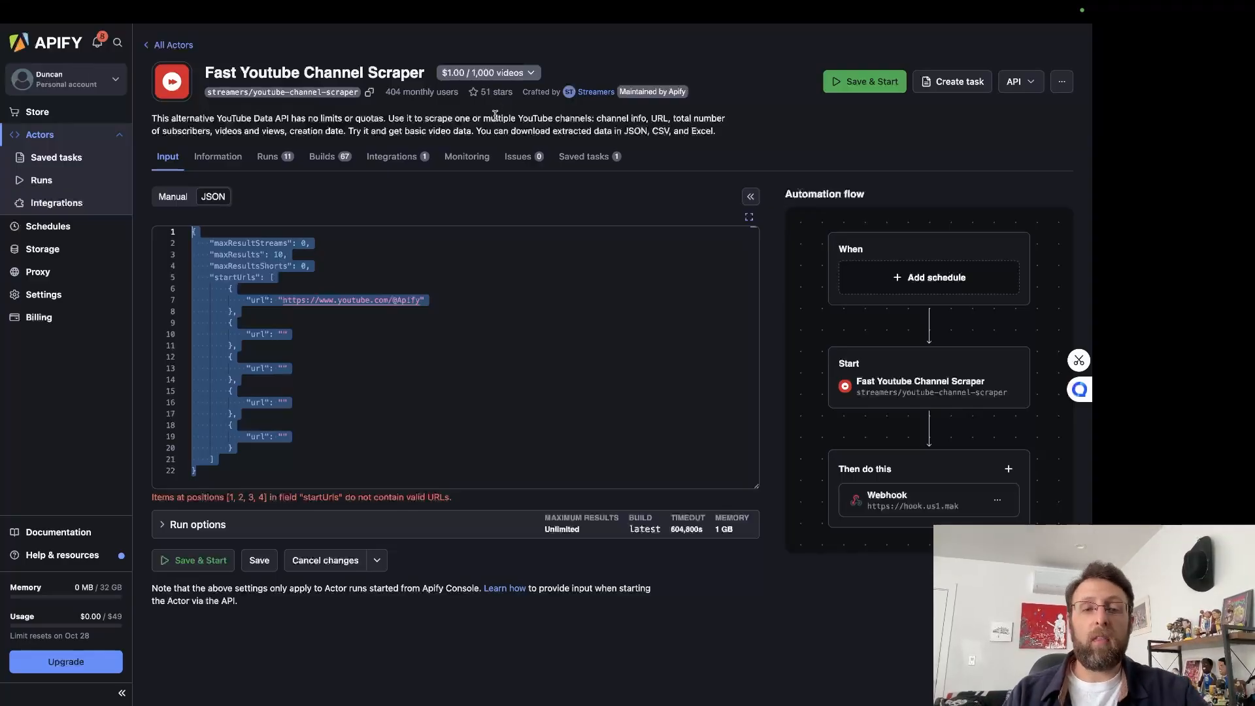
click(353, 439)
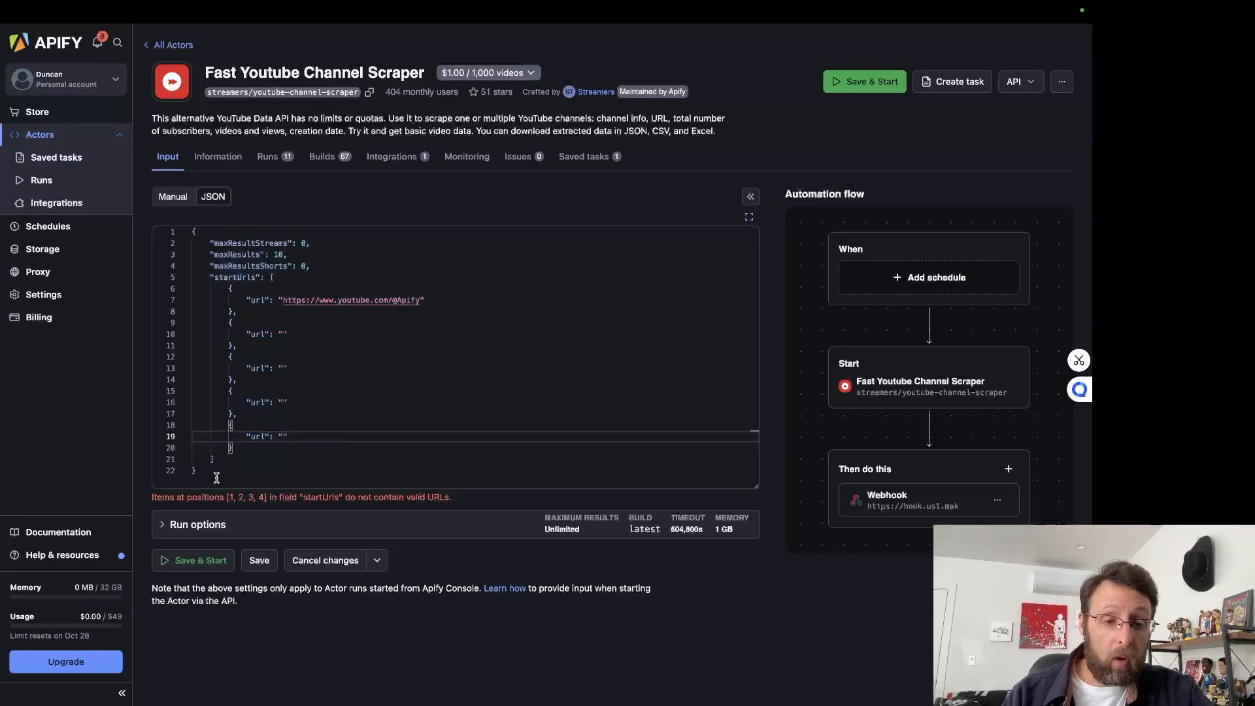
click(173, 197)
click(743, 447)
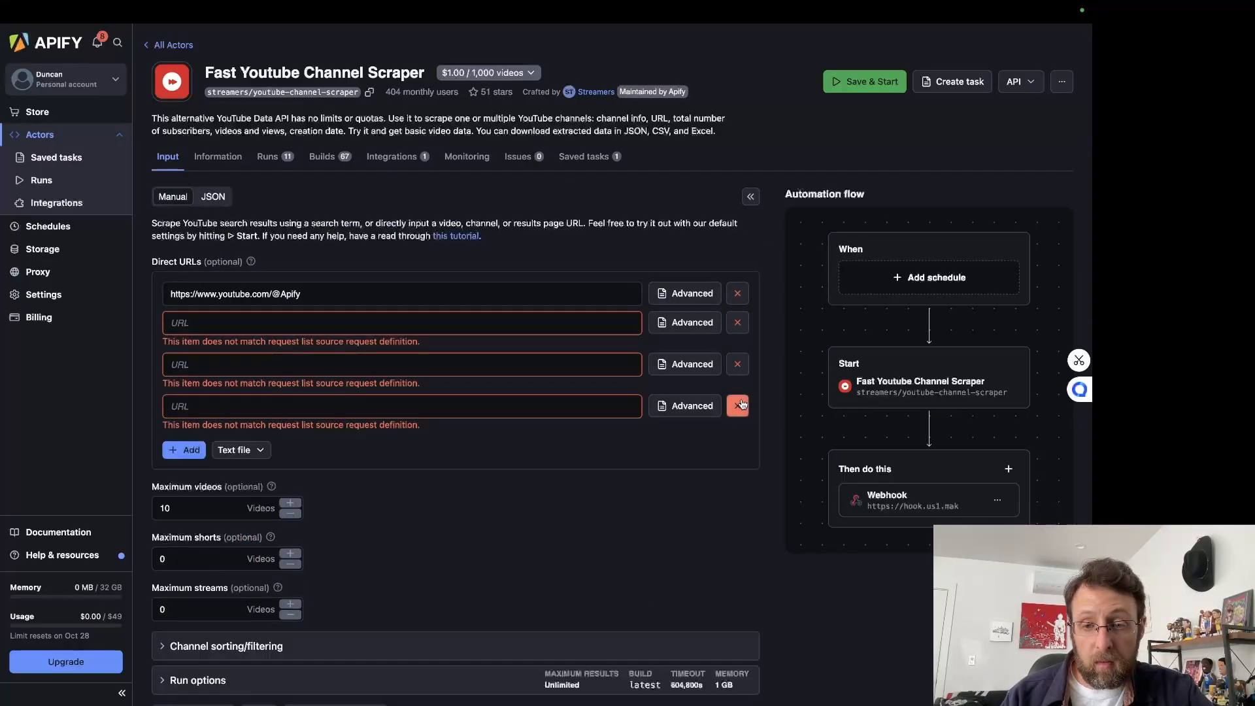
click(738, 406)
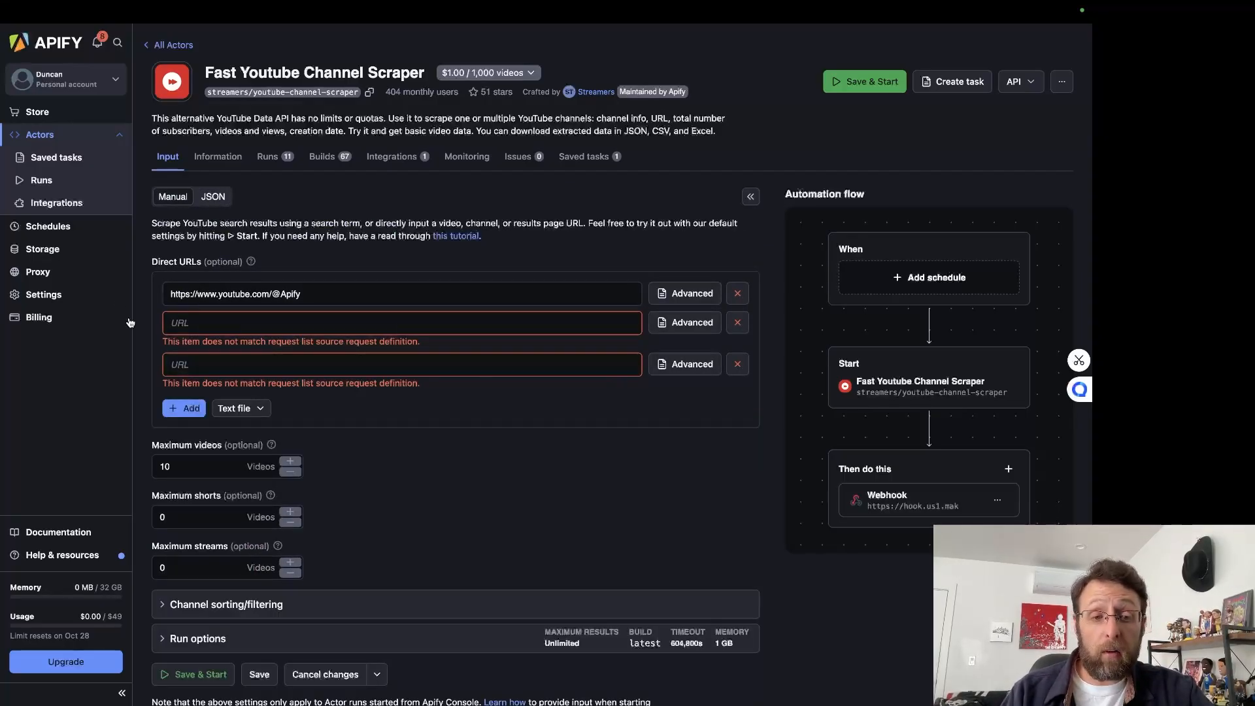
Step: Copy the scraper's full JSON input, and choose streamers/youtube-channel-scraper as the actor in Make's Apify module
click(213, 197)
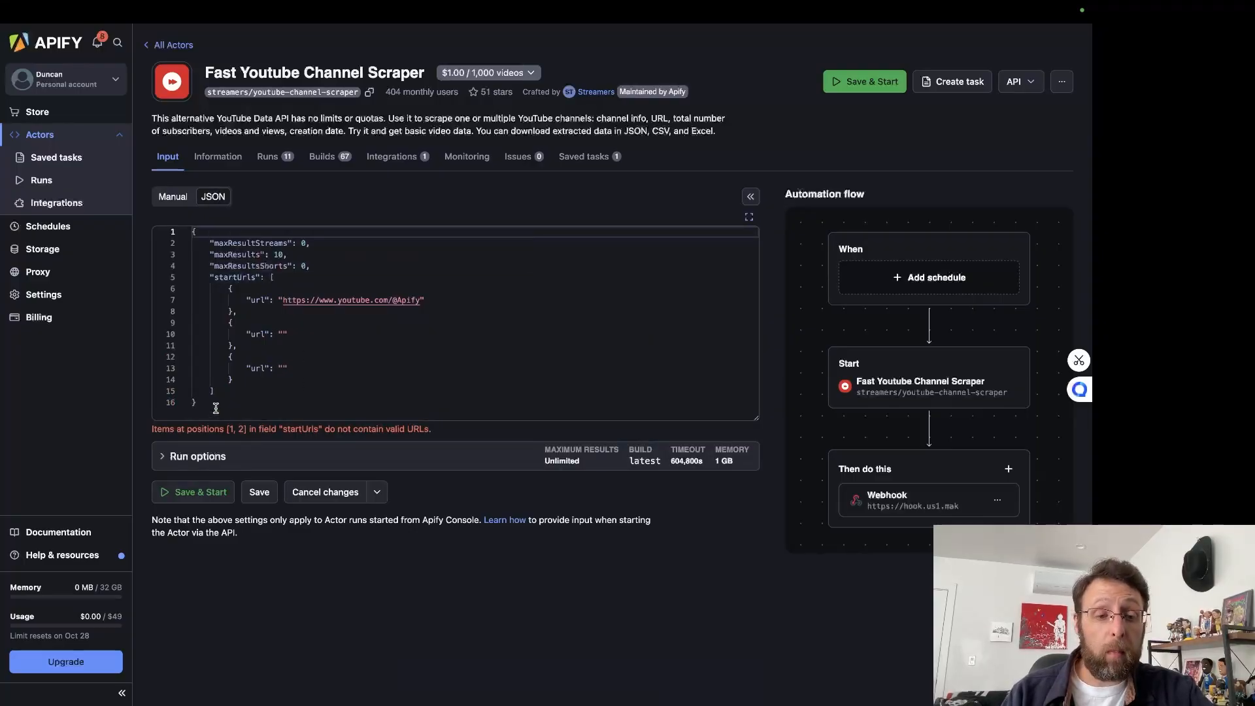
drag(209, 407, 169, 230)
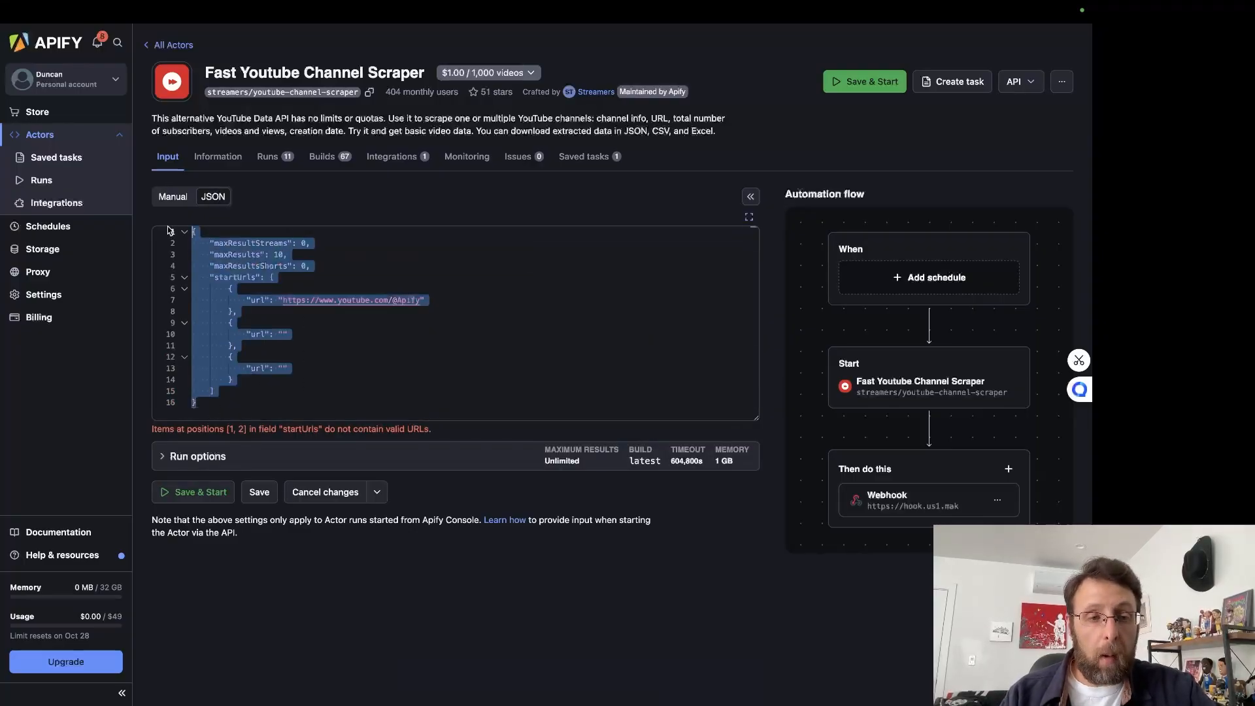
click(101, 36)
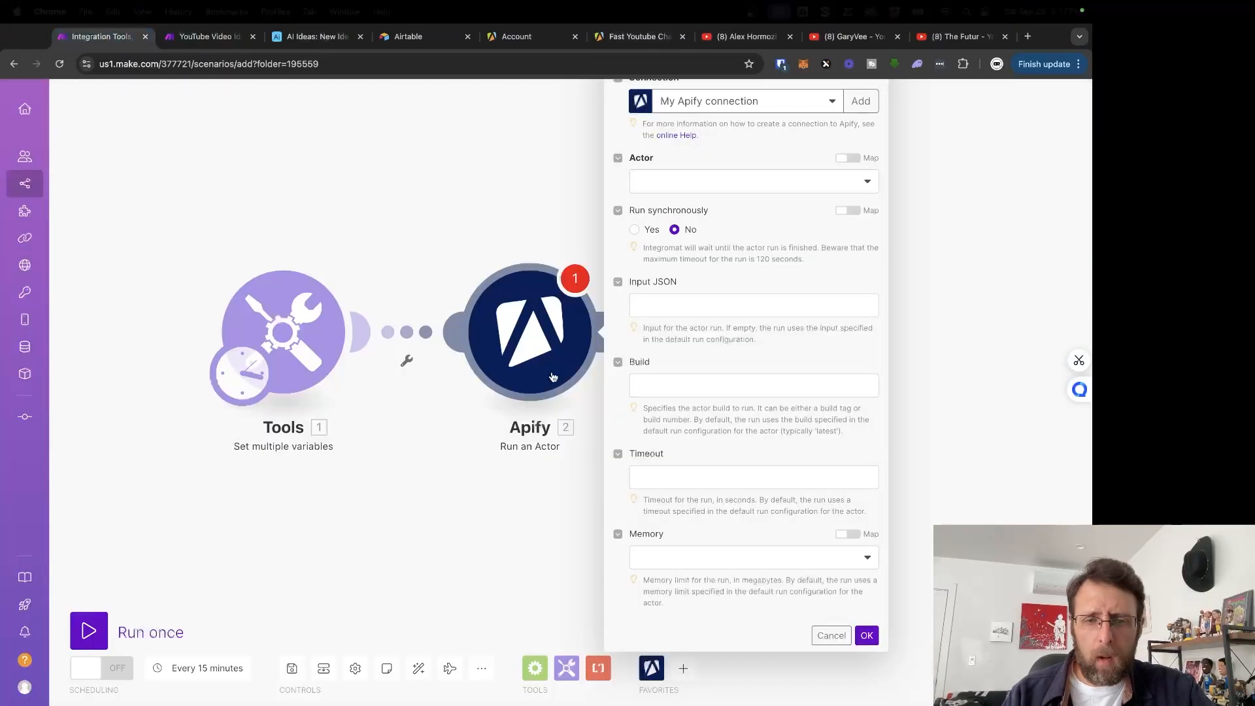
click(698, 186)
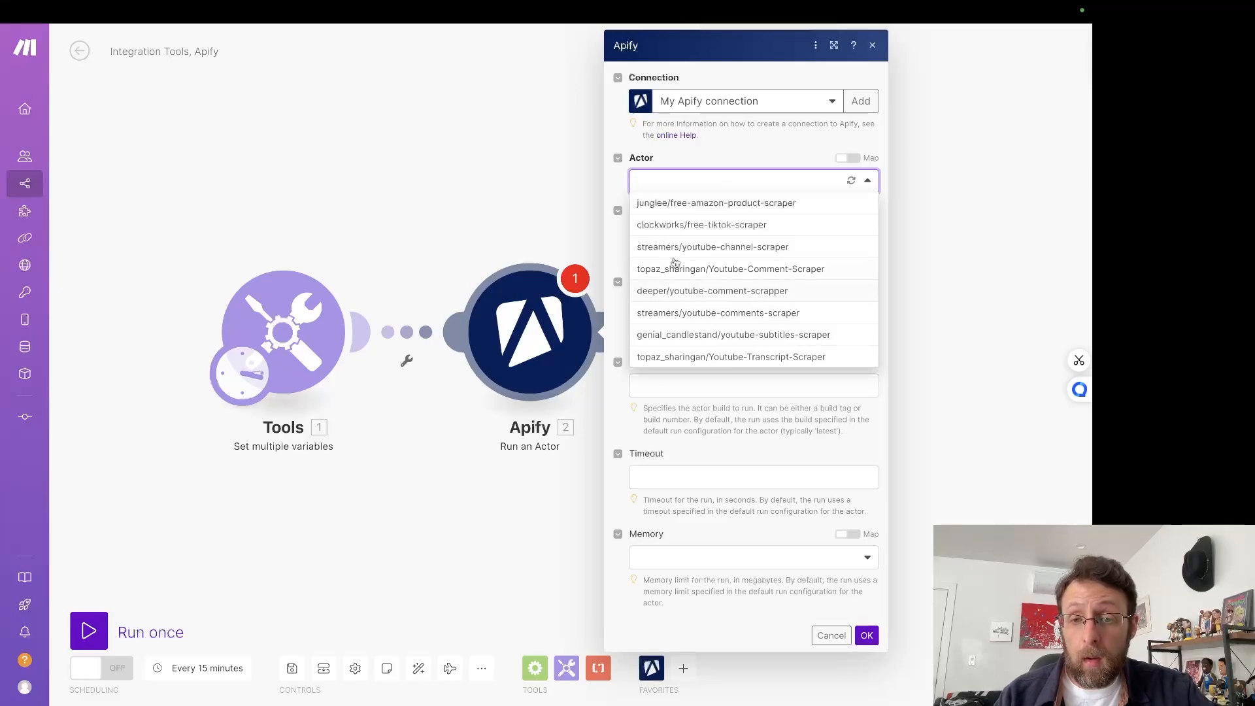
click(715, 247)
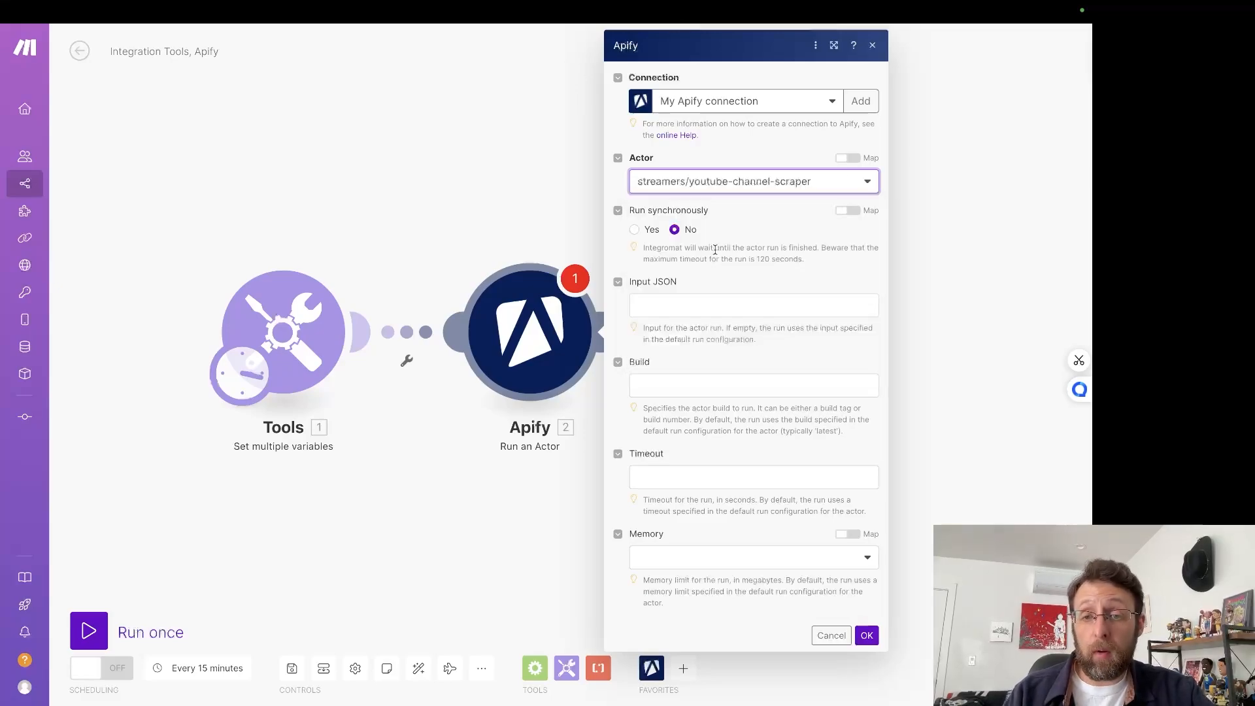
Step: Paste the scraper's JSON into Input JSON, replacing the flattened version with one that keeps its line breaks
click(698, 308)
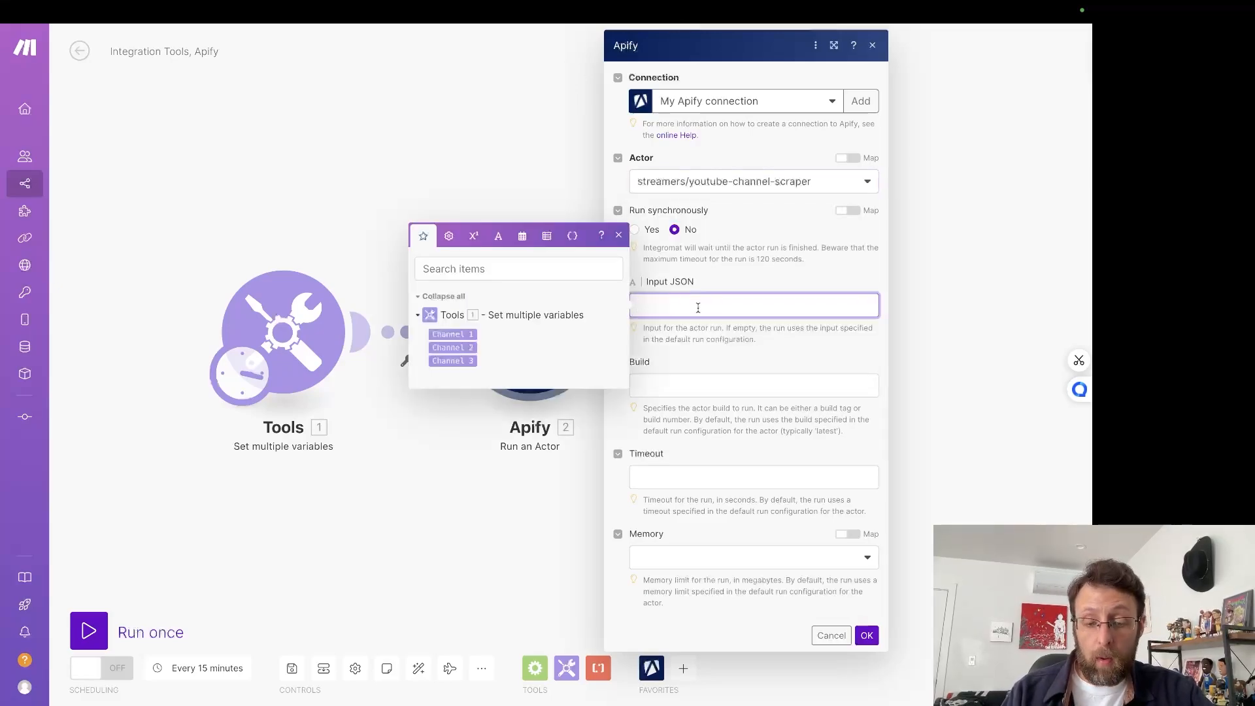
text({ "maxResultStreams": 0, "maxResults": 10, "maxResultsShorts": 0, "startUrls": [ { "url": "https://www.youtube.com/@Apify" }, { "url": "" }, { "url": "" } ]})
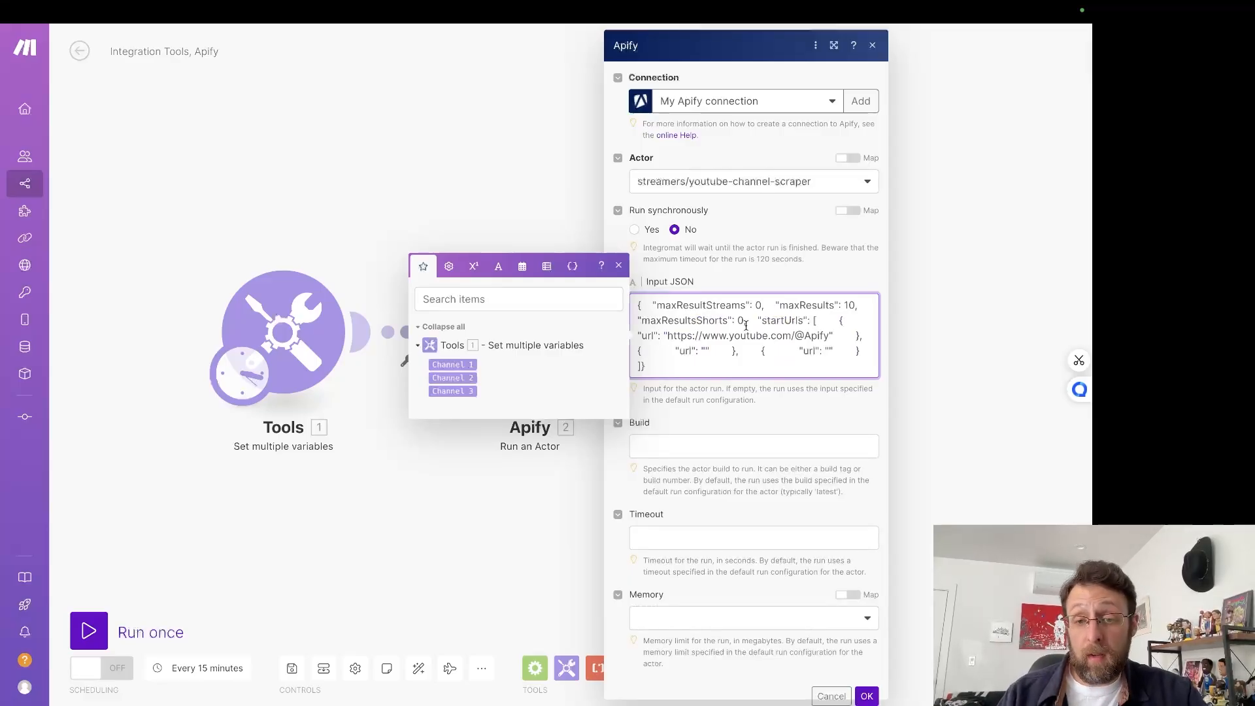
key(ctrl+a)
key(BackSpace)
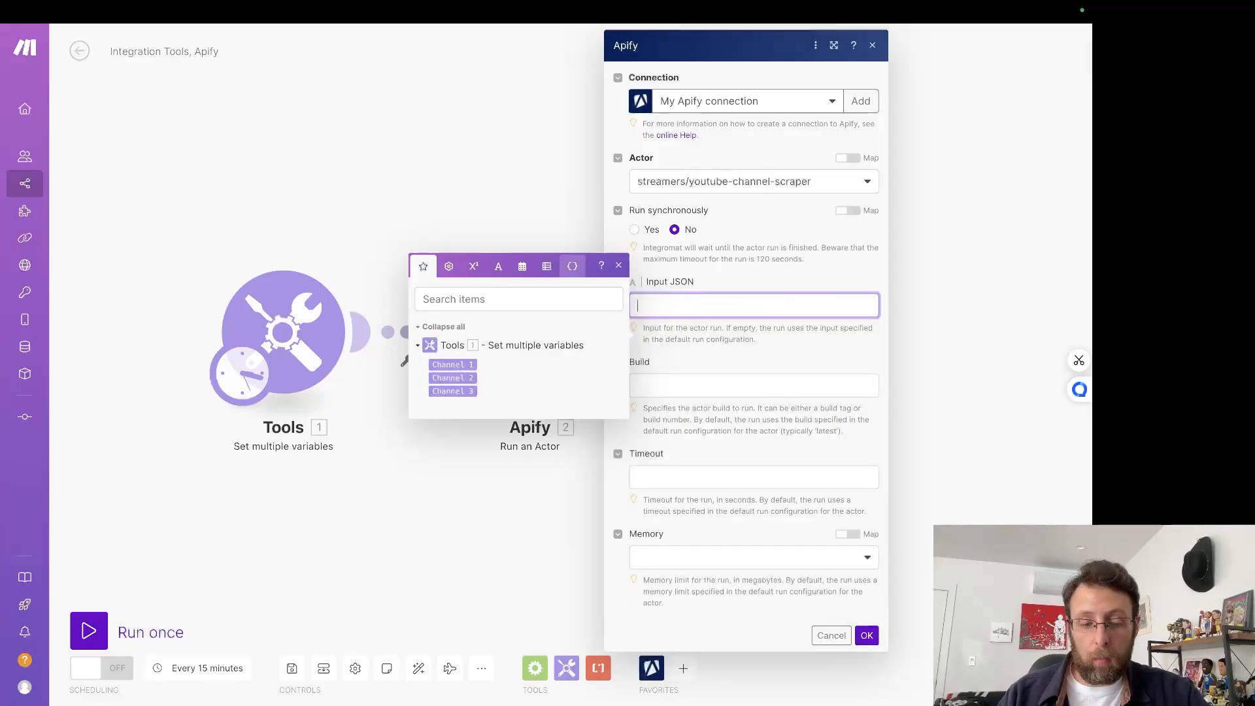
text({     "maxResultStreams": 0,     "maxResults": 10,     "maxResultsShorts": 0,     "startUrls": [         {             "url": "https://www.youtube.com/@Apify"         },         {             "url": ""         },         {             "url": ""         }     ] })
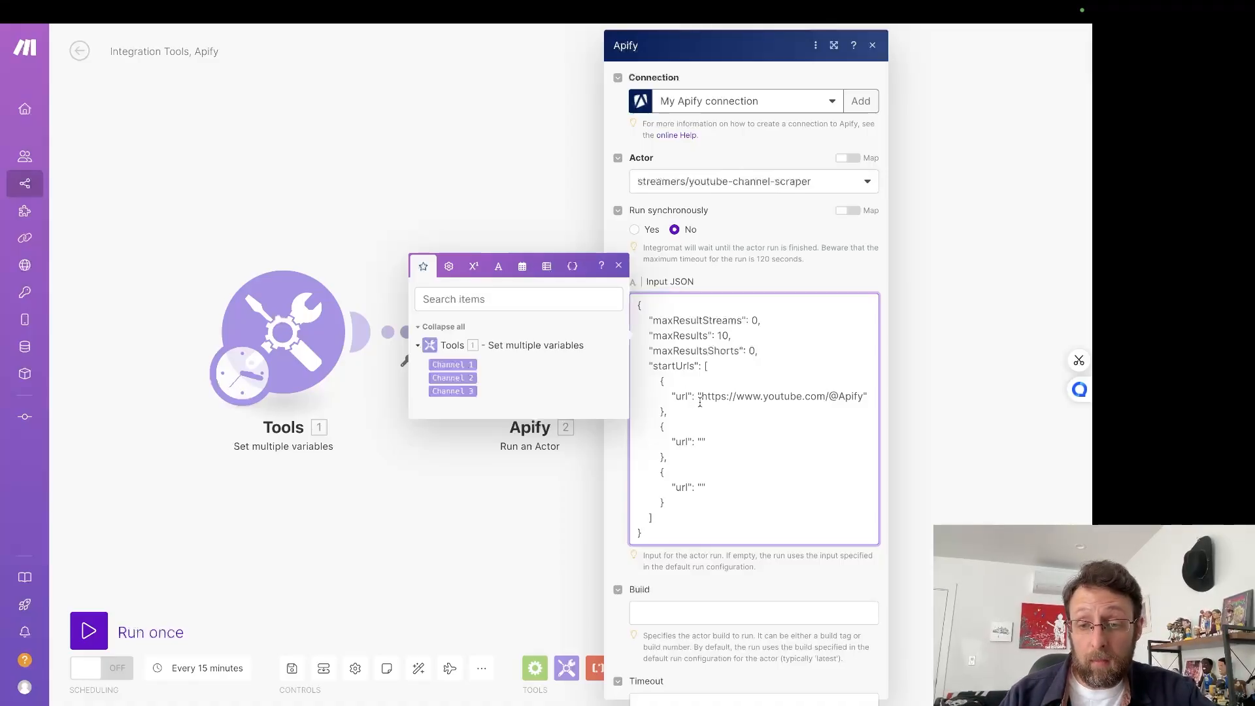
Step: Replace the Apify channel URL with the Channel 1 variable, and map Channel 2 and Channel 3 into the two empty url values
drag(701, 396, 866, 396)
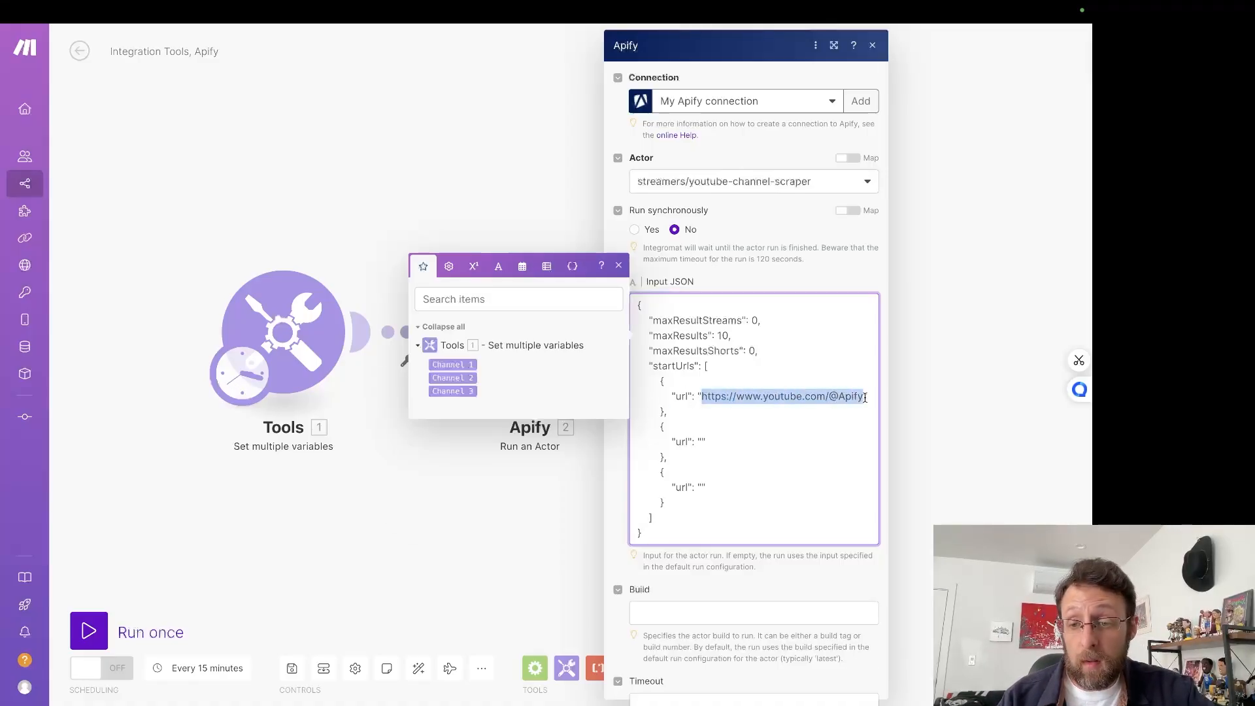
key(BackSpace)
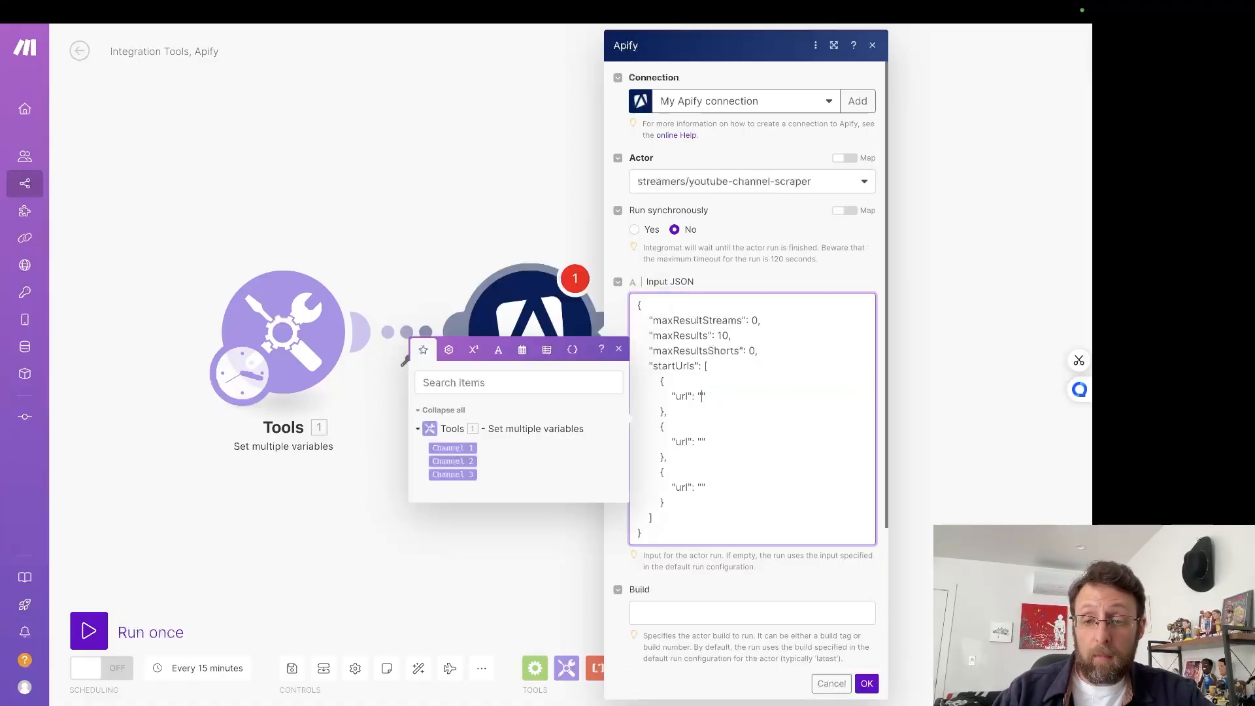
click(465, 448)
click(702, 442)
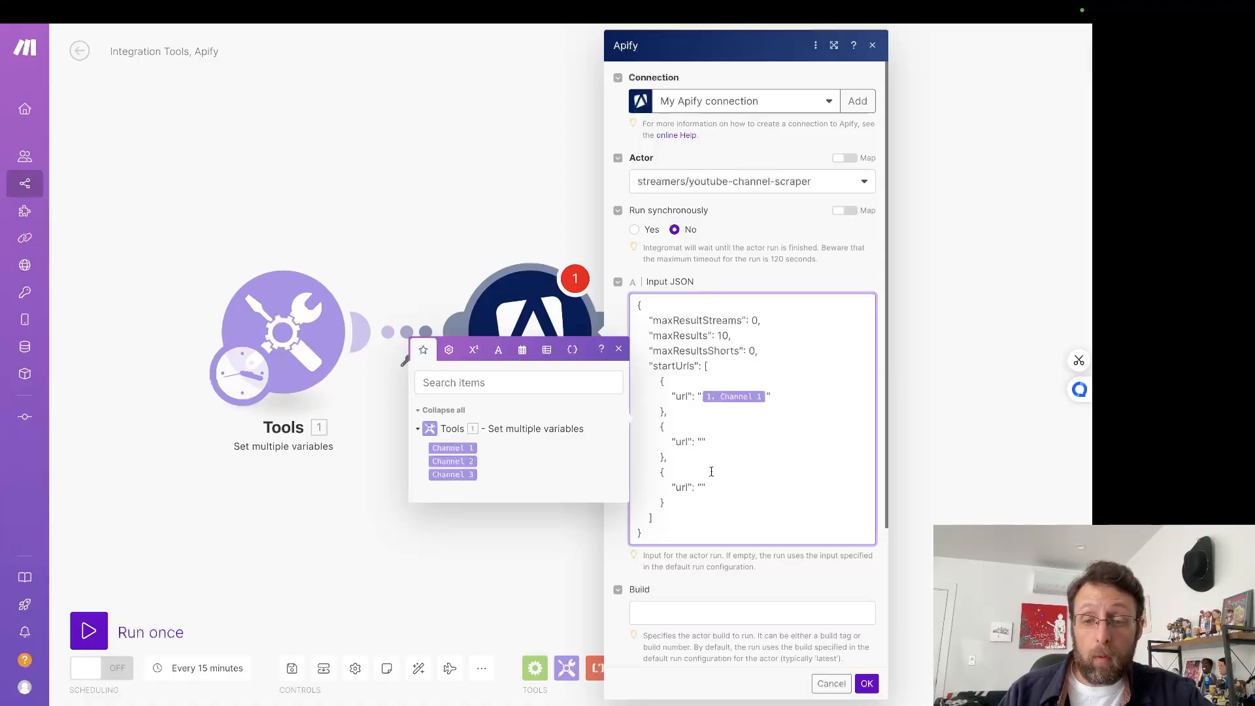
click(465, 461)
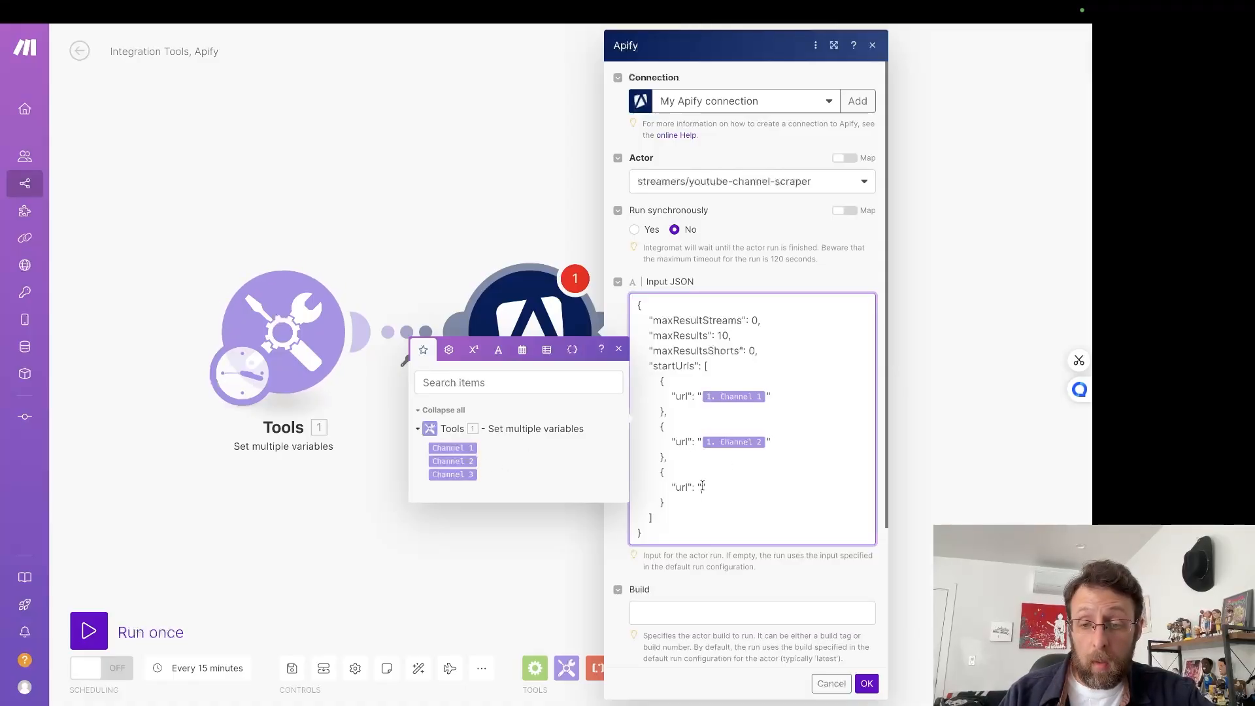
click(451, 474)
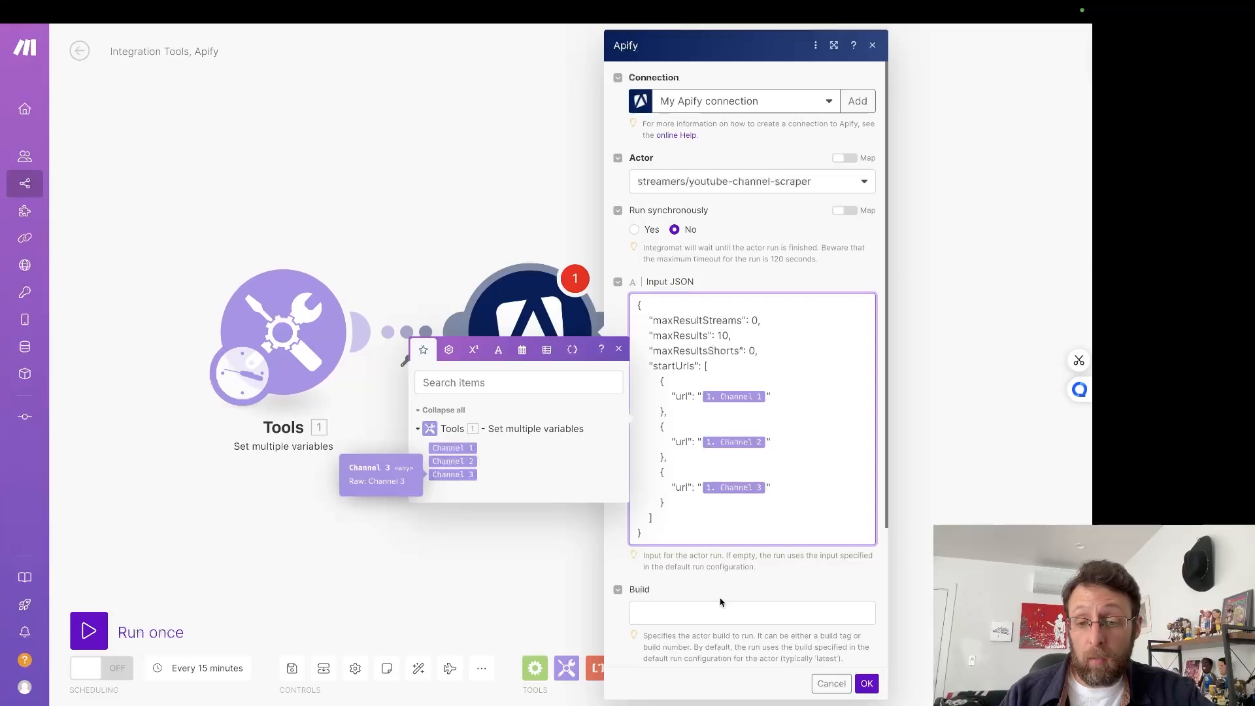
Step: Review the Channel 3 entry in the Input JSON and the module's remaining Build, Timeout and Memory settings
click(740, 586)
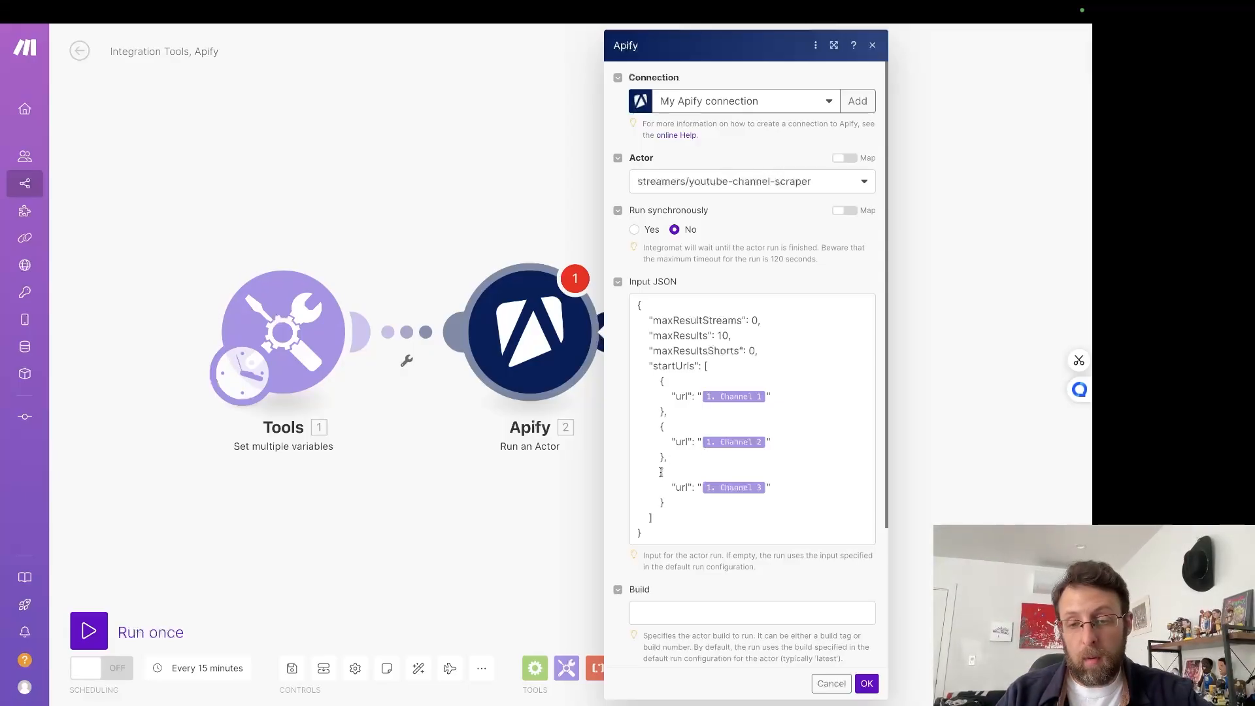
drag(666, 503, 659, 471)
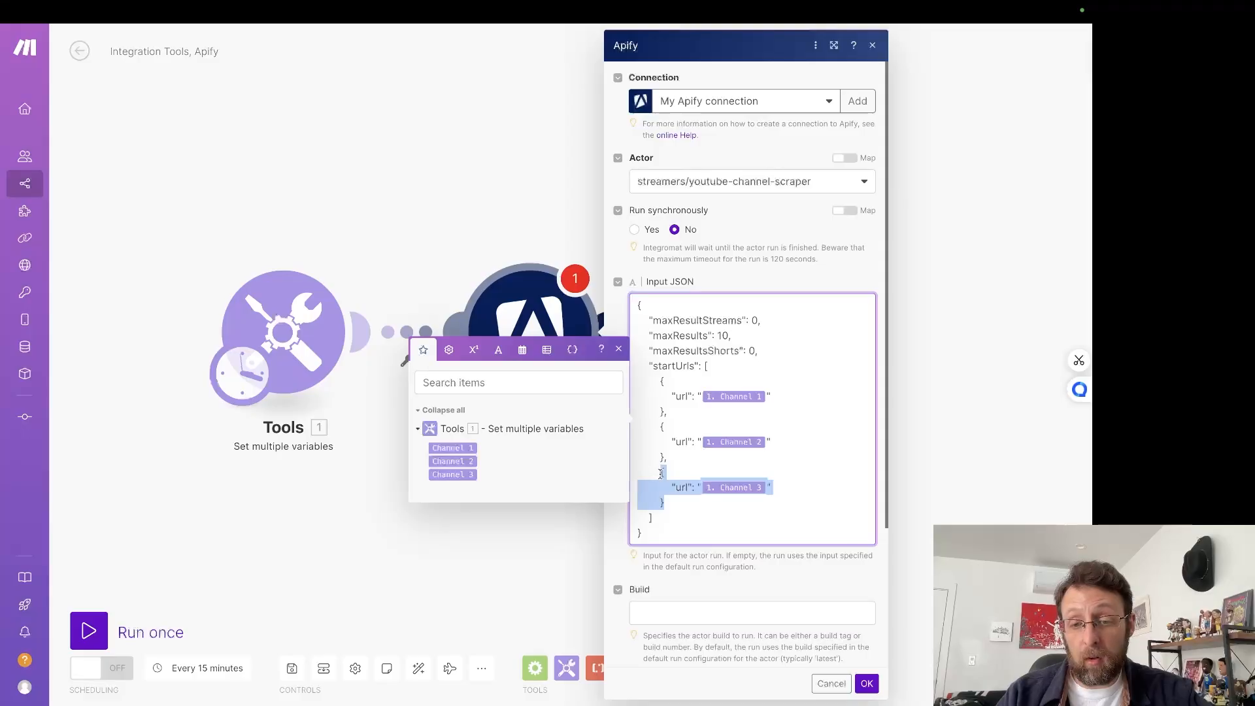
click(658, 442)
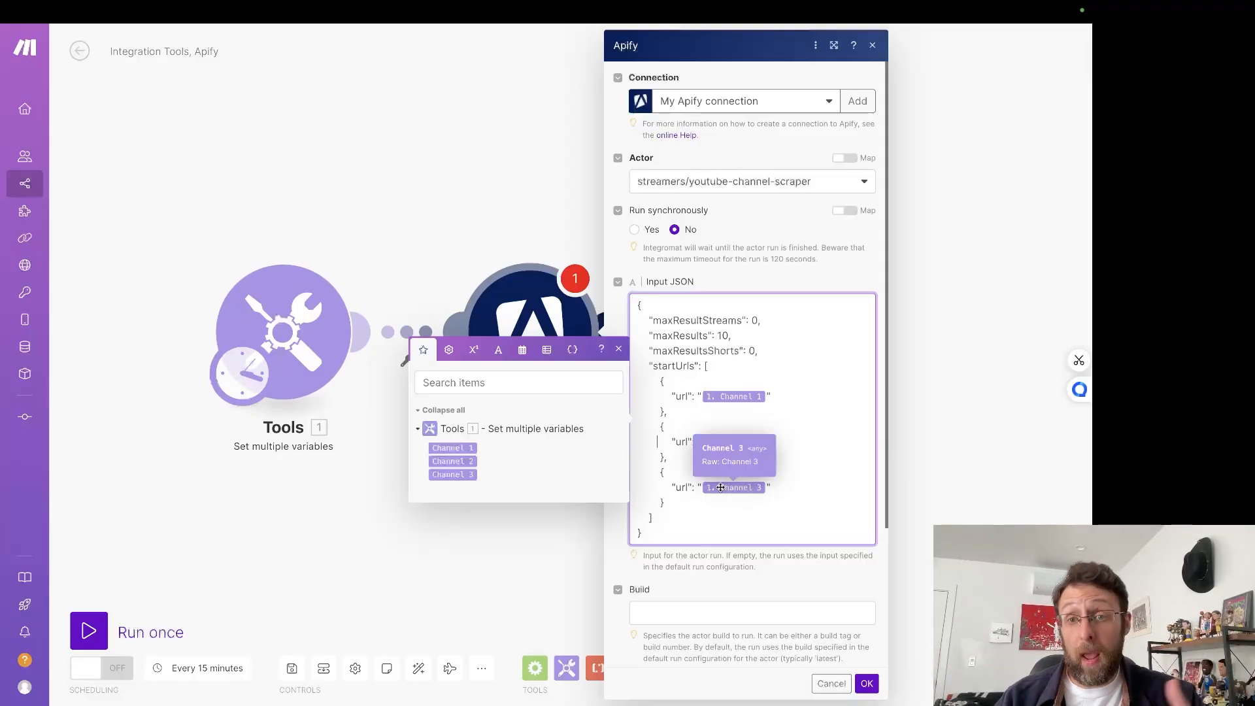
click(777, 242)
scroll(752, 588, down, 3)
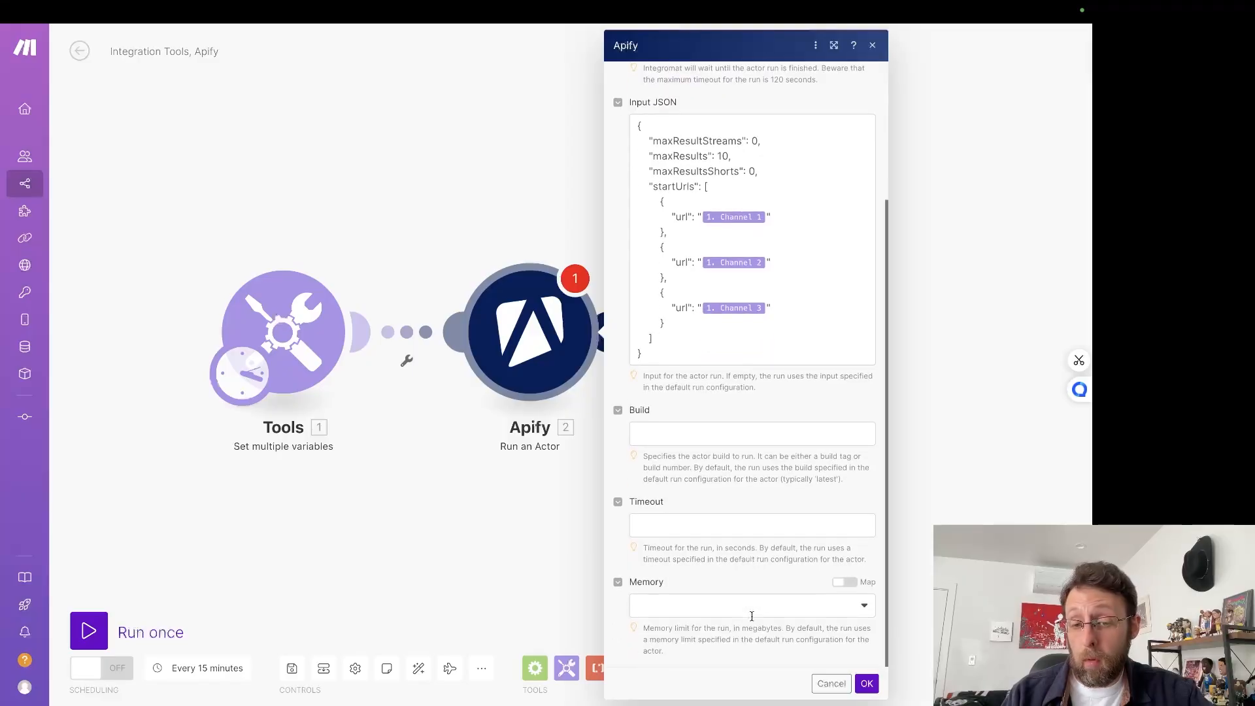
Step: Set the Apify actor to run synchronously, change maxResults in its Input JSON to 3, and save the module
scroll(751, 615, up, 3)
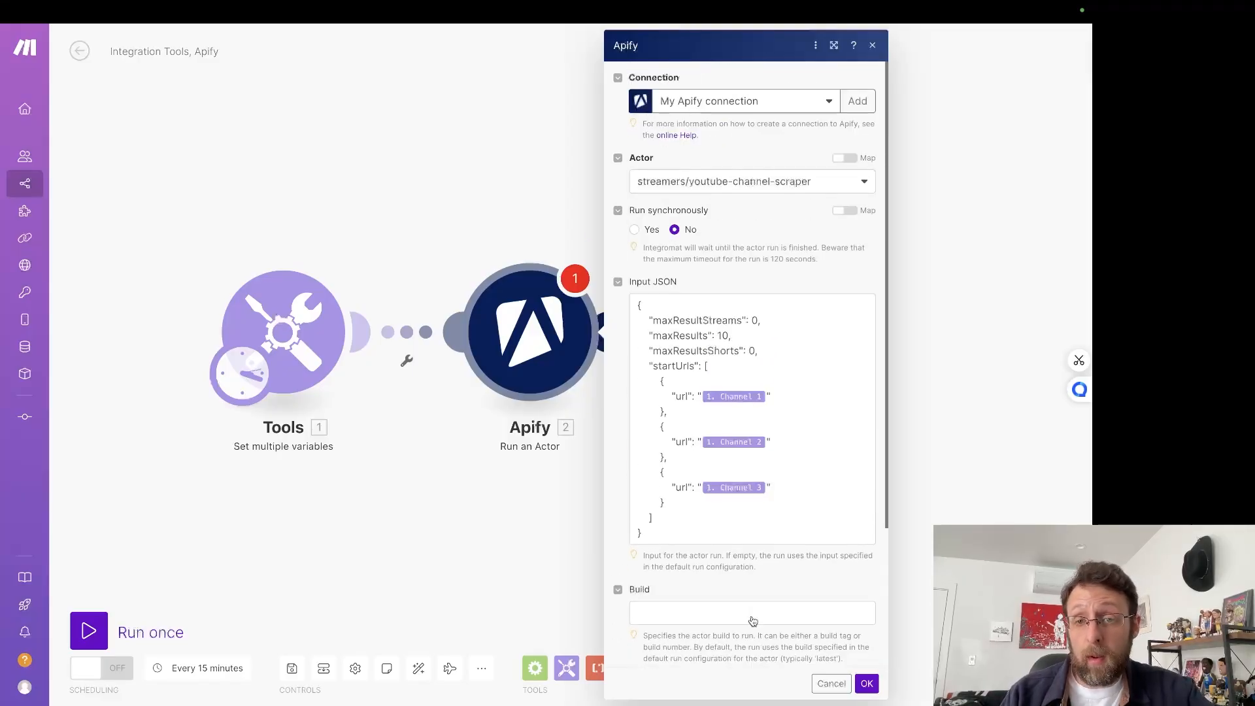
click(635, 230)
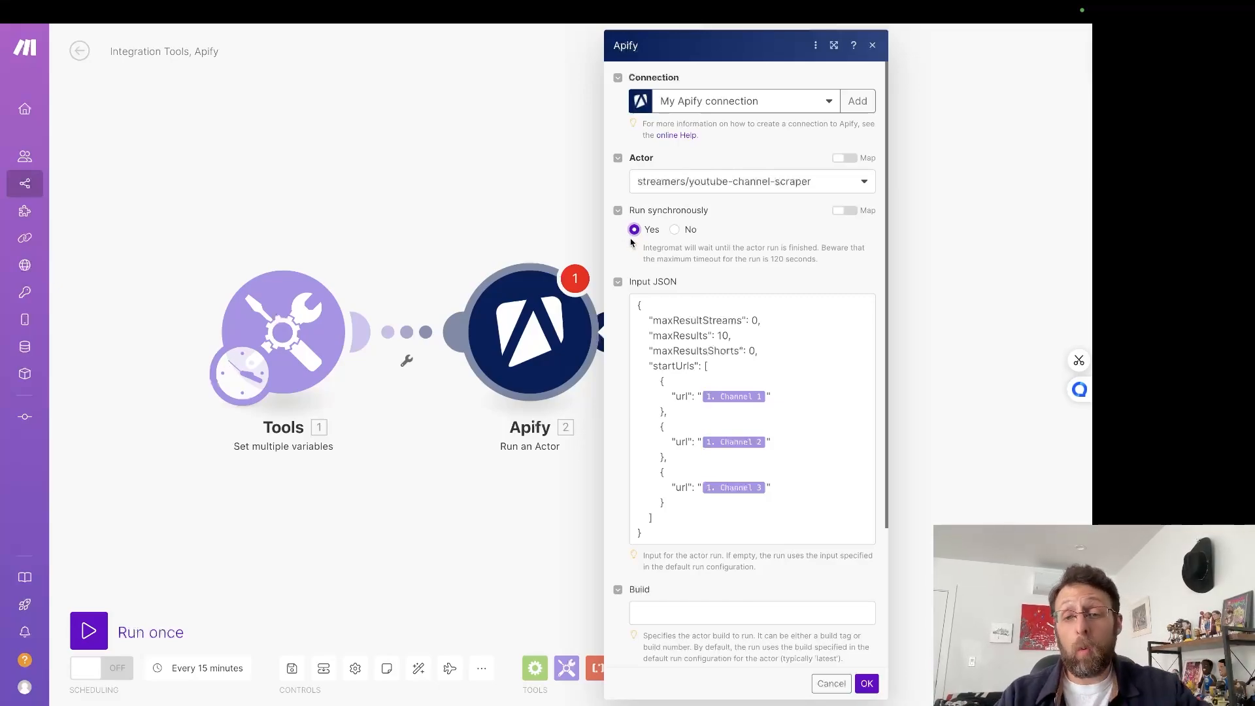
double_click(719, 336)
key(BackSpace)
text(=3)
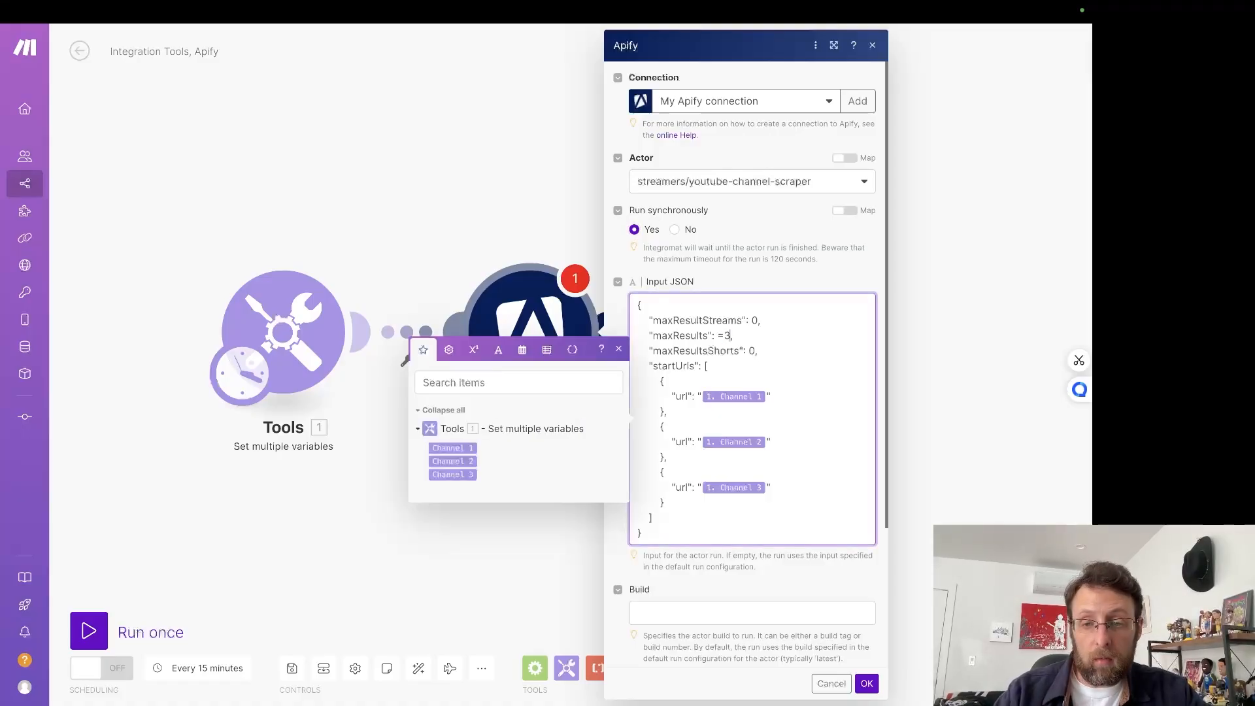
key(Left)
key(BackSpace)
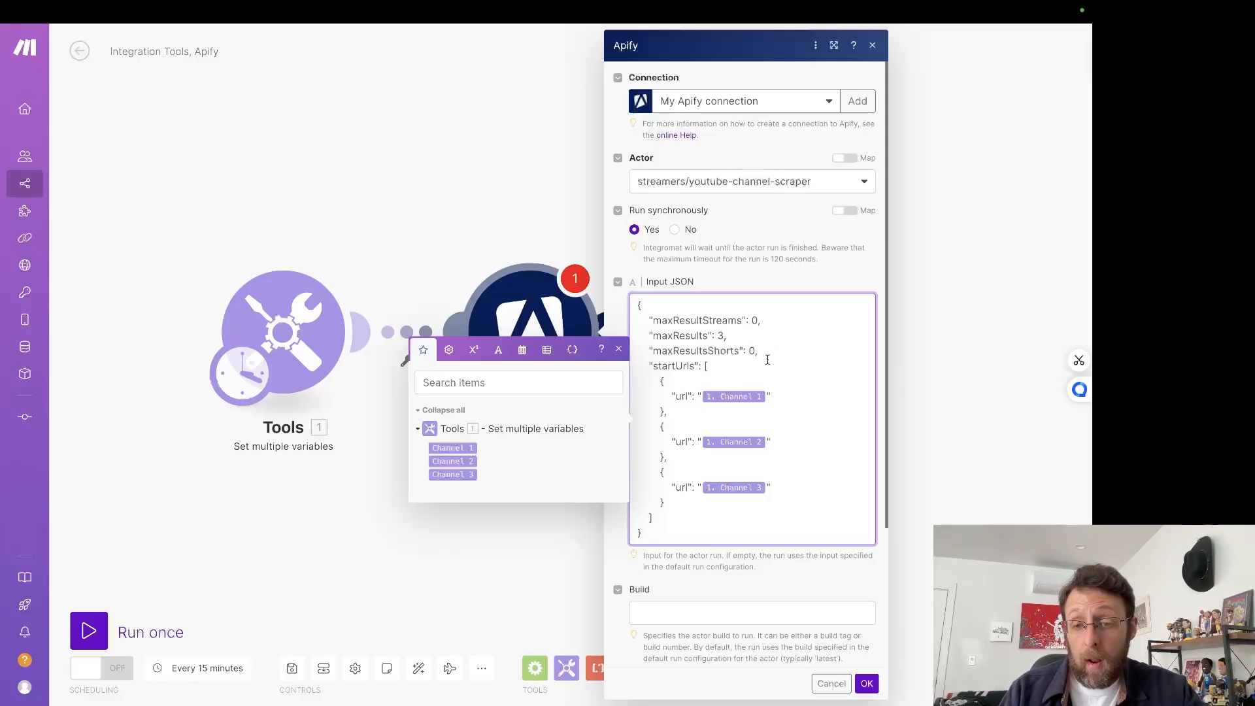
click(729, 534)
click(790, 584)
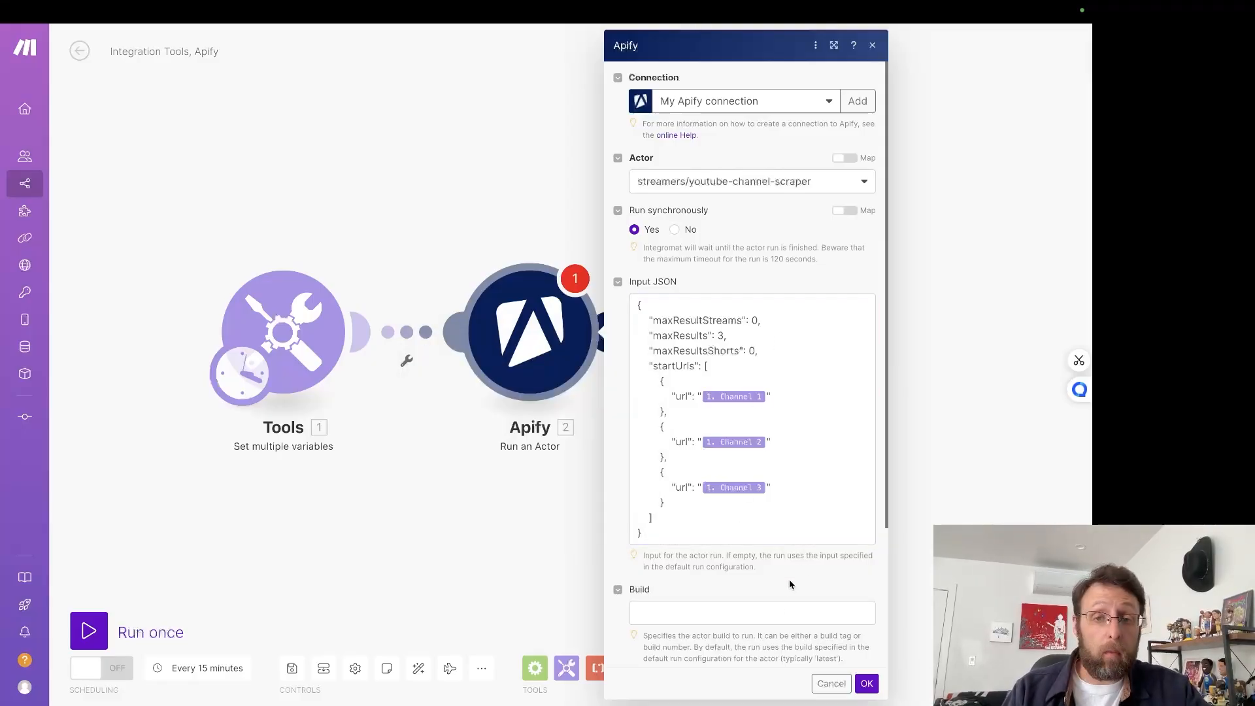
click(867, 683)
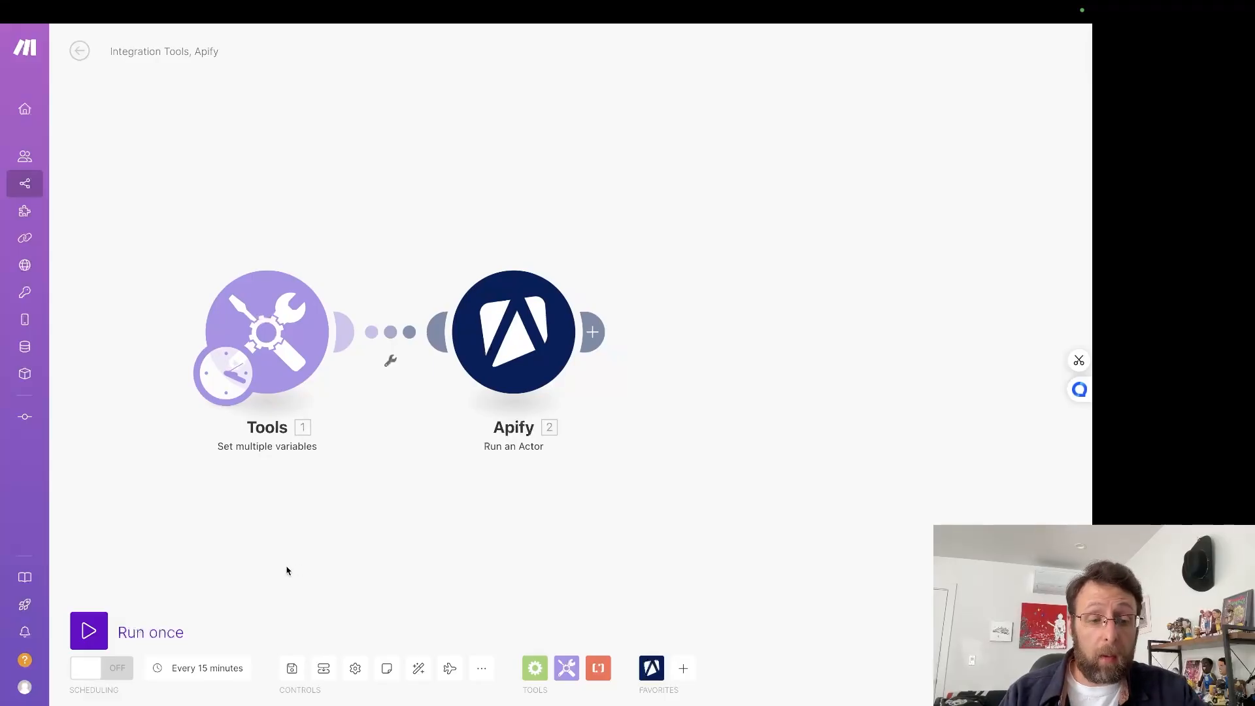
Step: Run the scenario once and inspect the Run an Actor module's output, including its status message and stats
click(98, 625)
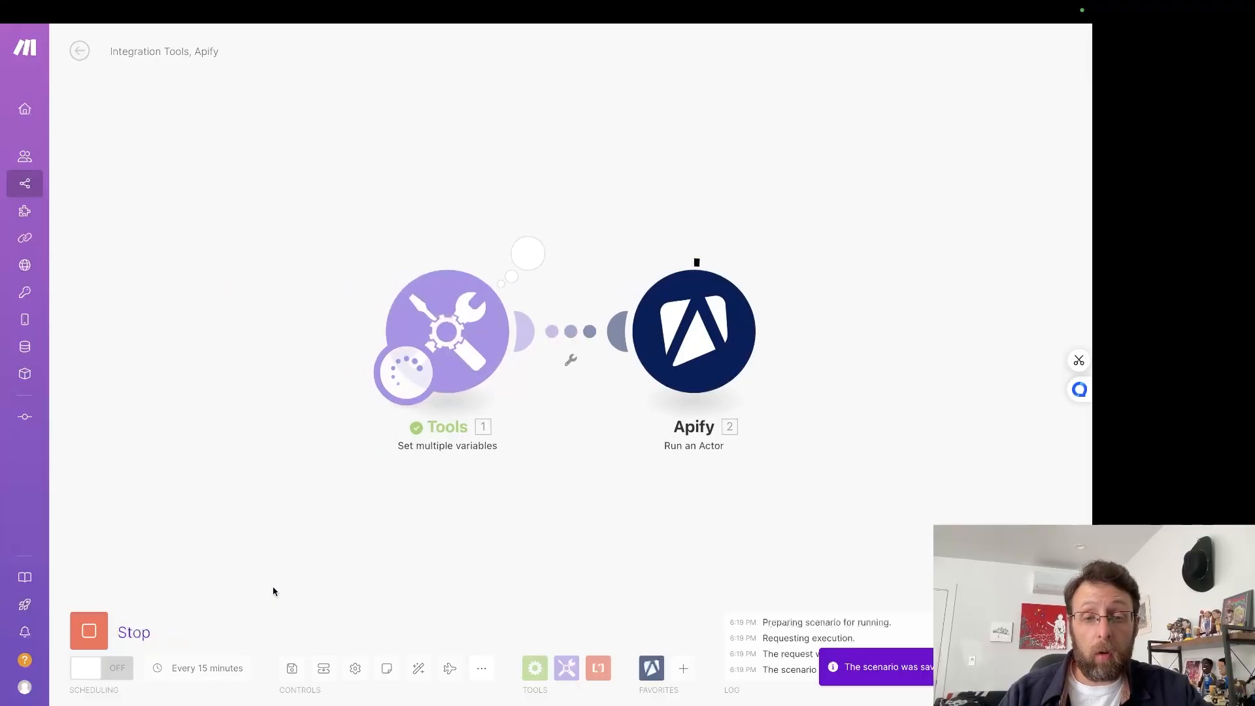
click(544, 262)
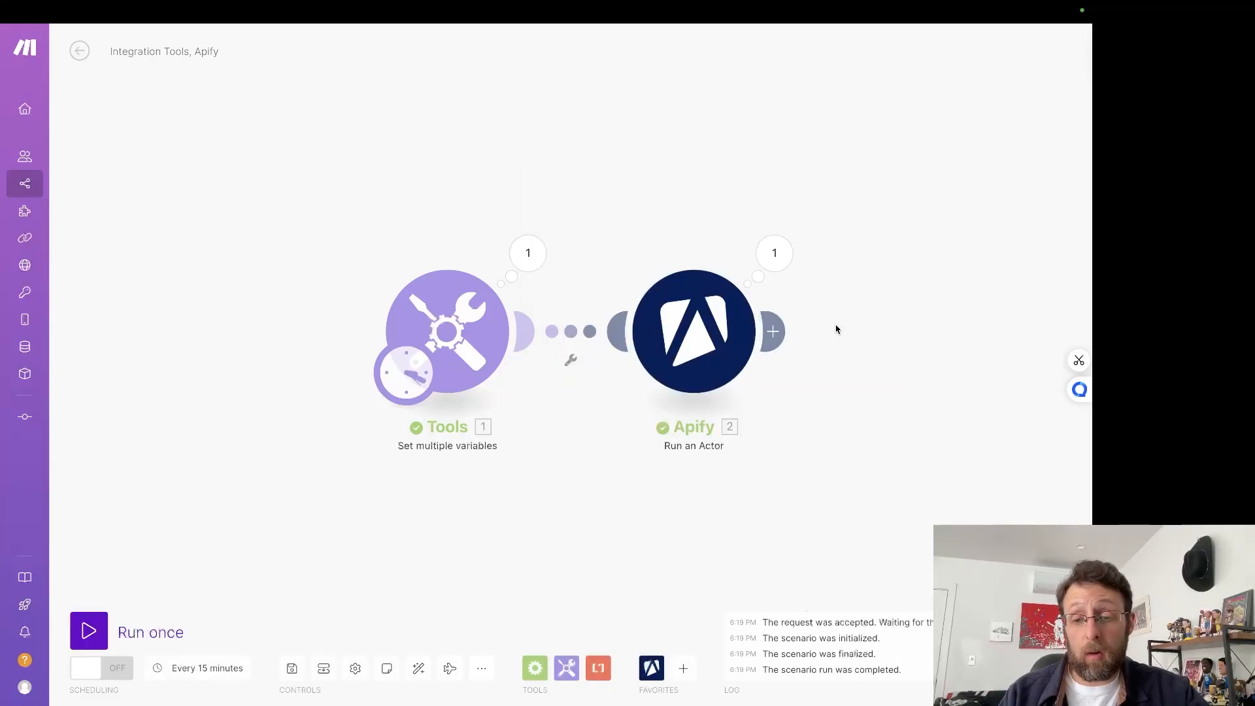
click(787, 255)
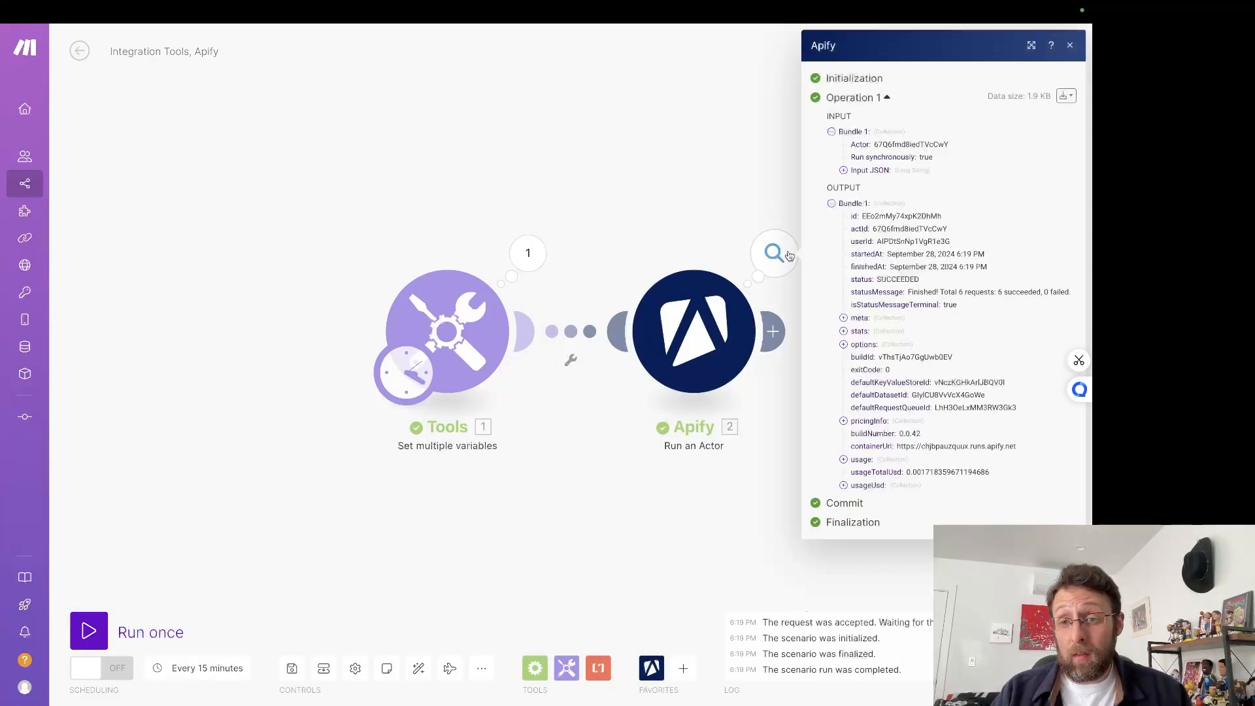
drag(879, 279, 992, 292)
click(963, 333)
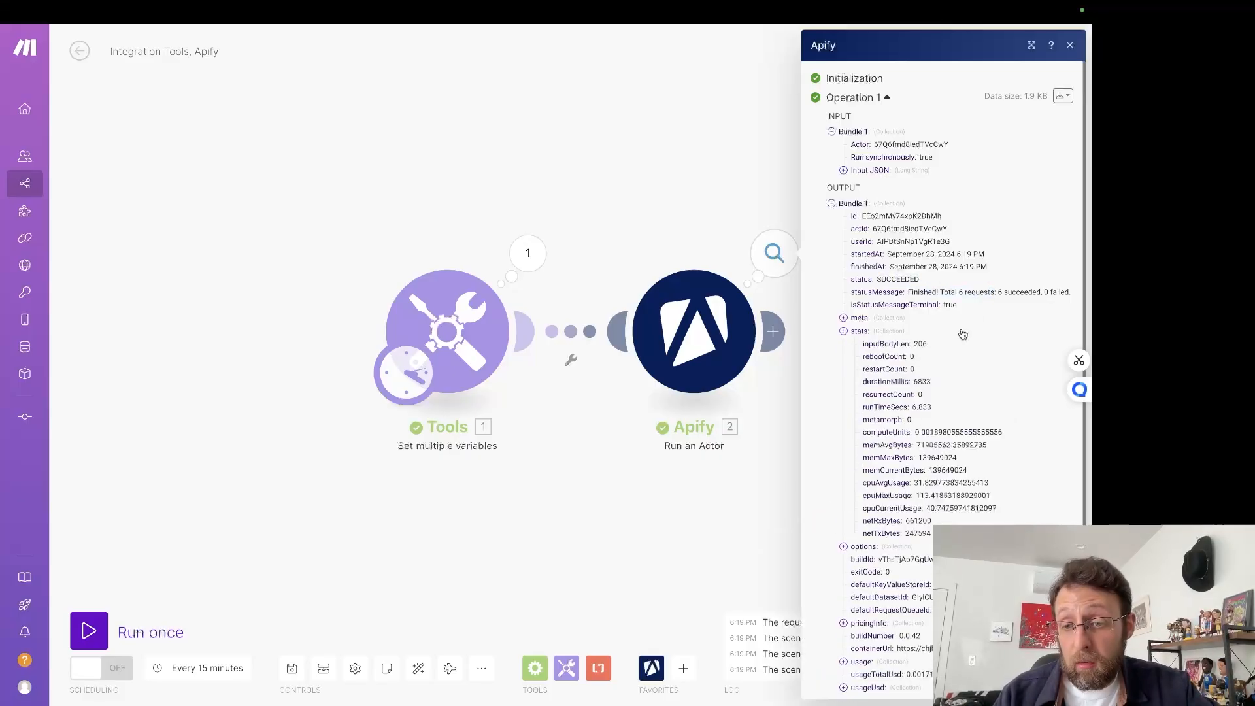
scroll(961, 332, down, 1)
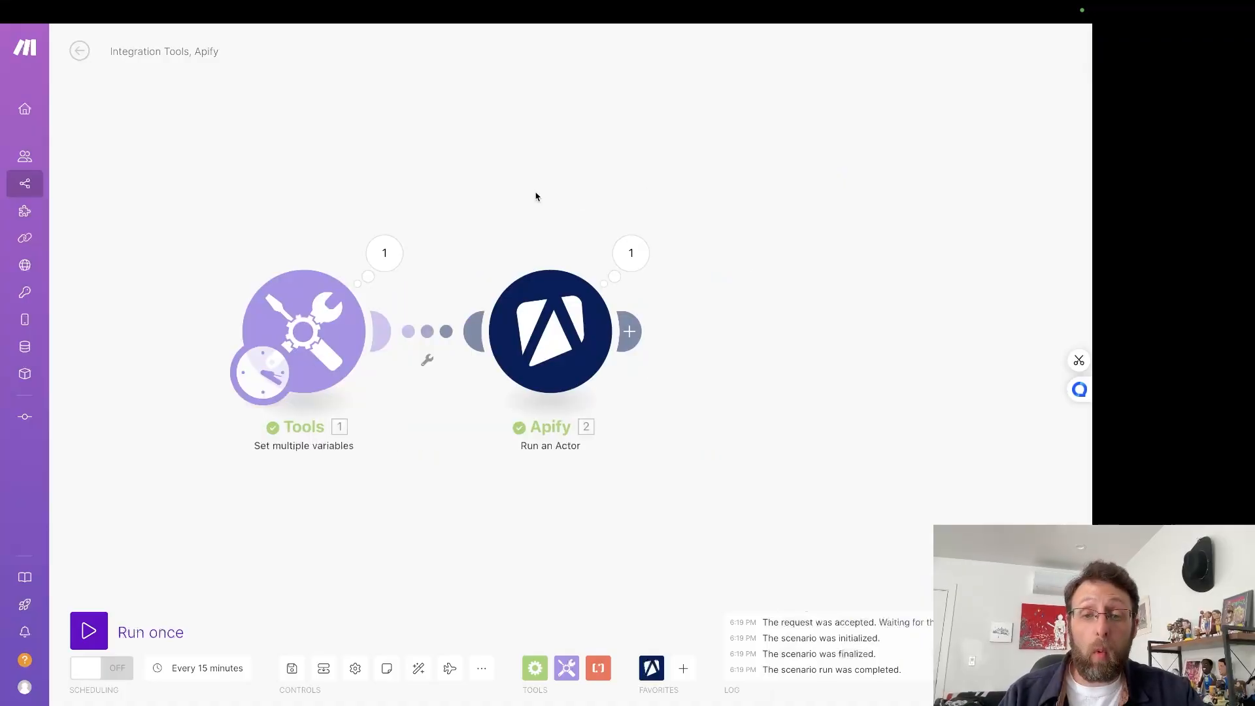
Step: Add an Apify Get Dataset Items module after the Run an Actor module
click(628, 332)
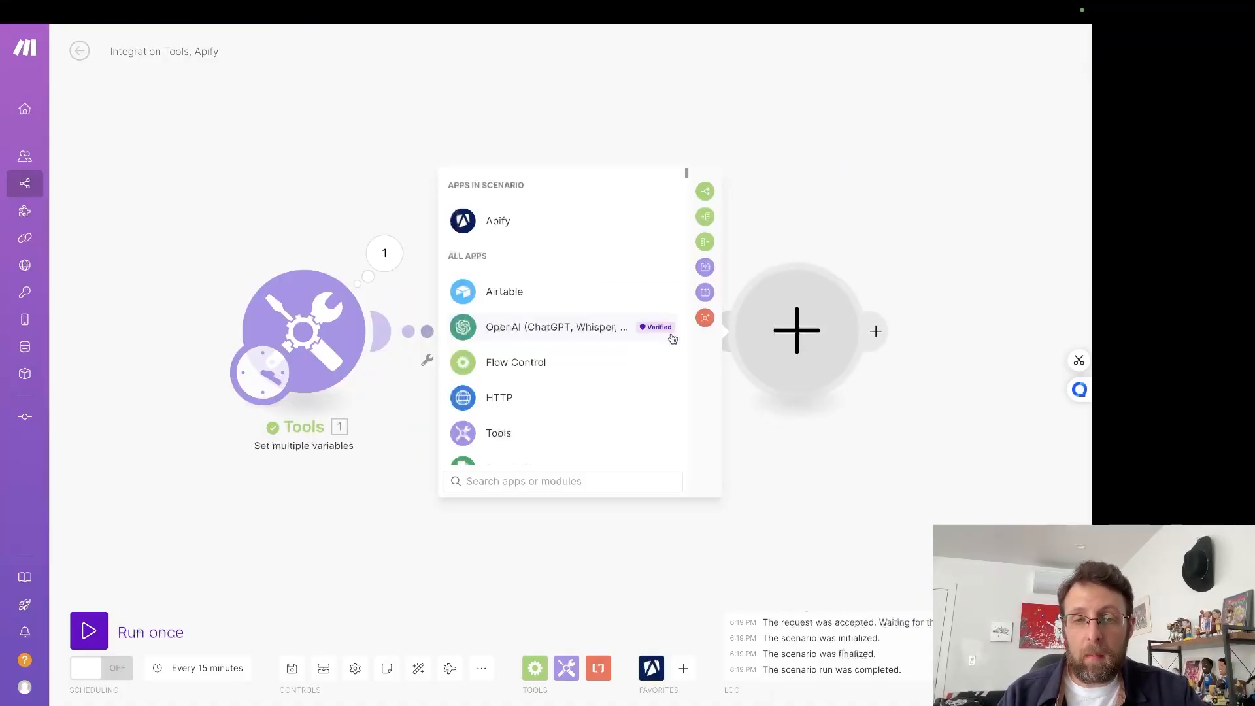
click(495, 232)
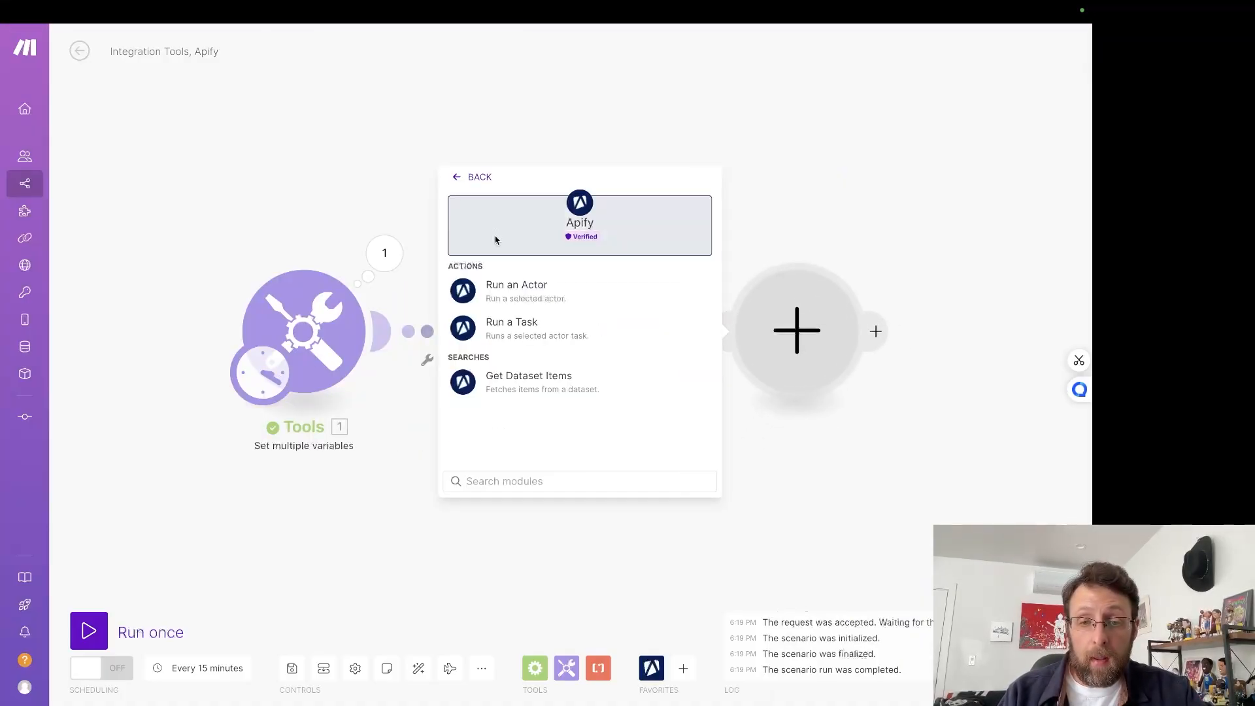
click(500, 383)
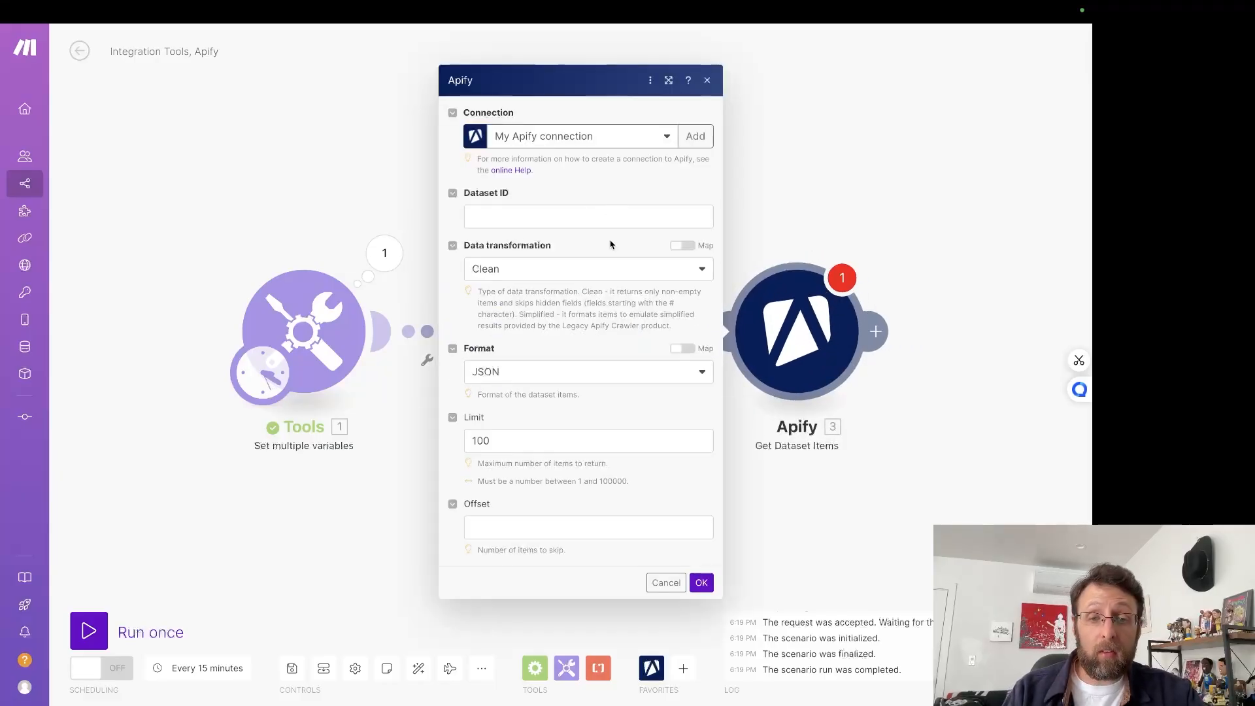
Step: Map defaultDatasetId from the Run an Actor module into the Dataset ID of Get Dataset Items and save the module
click(521, 218)
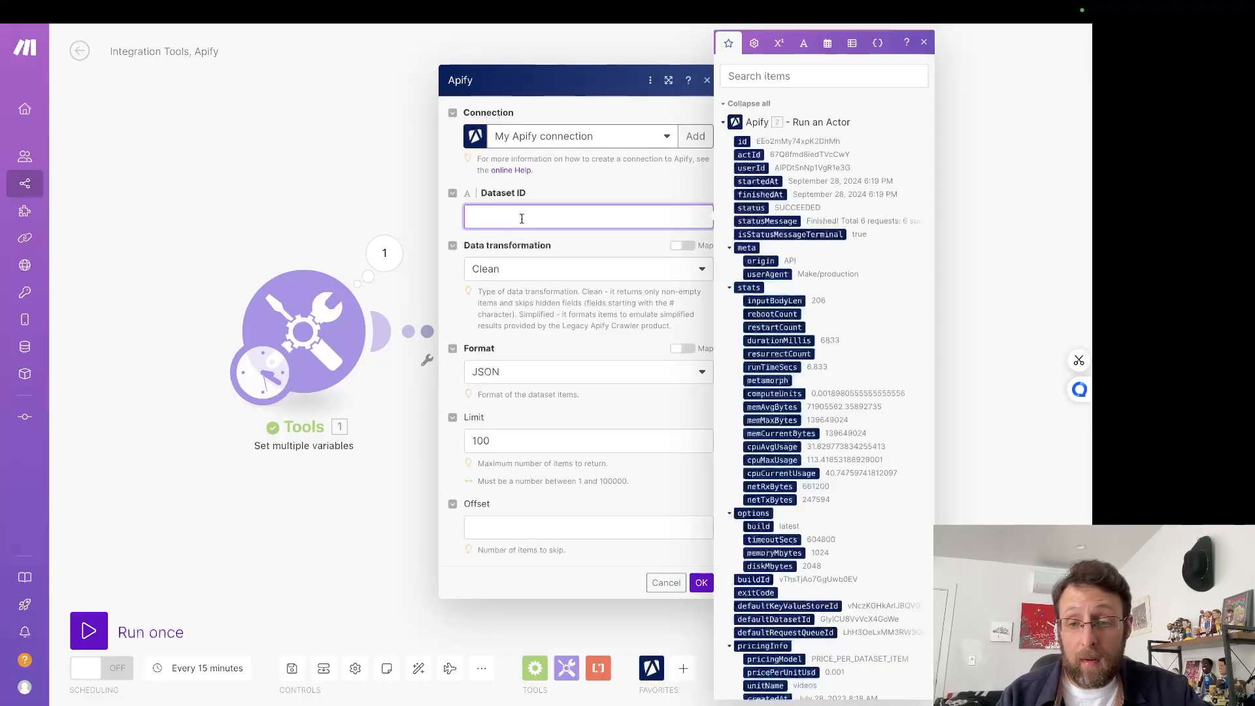
text(dataset)
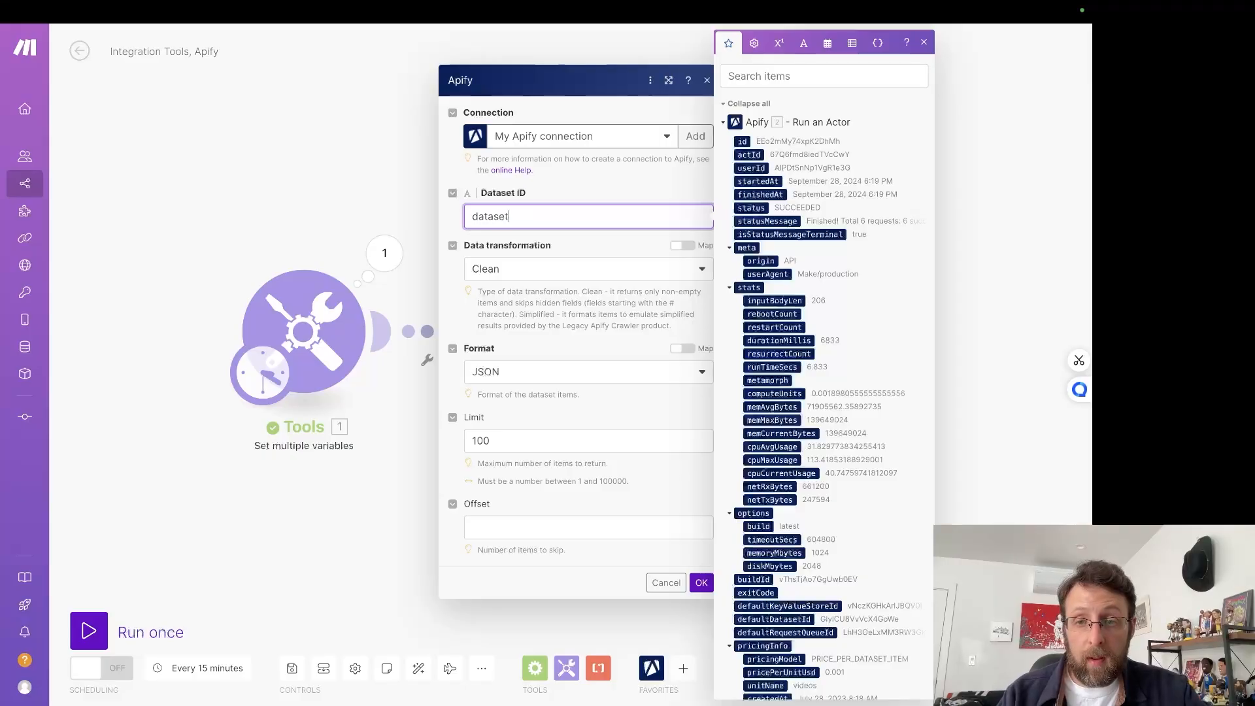
key(ctrl+a)
key(BackSpace)
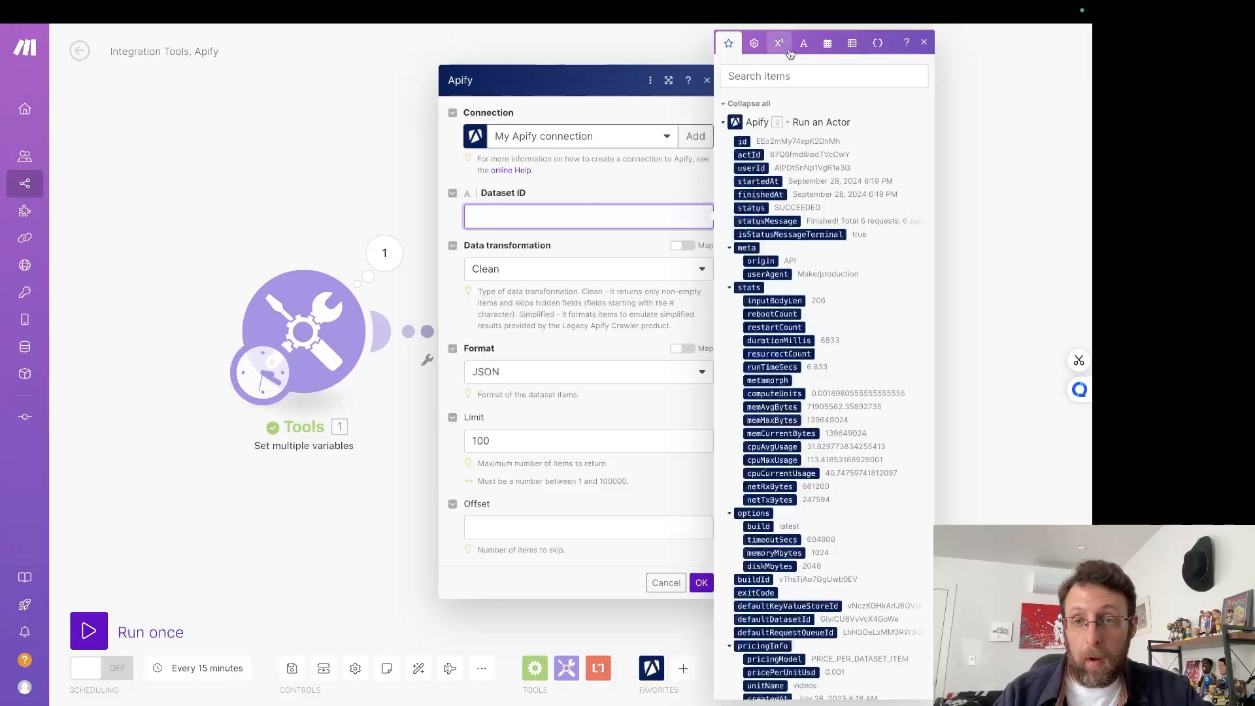
click(803, 76)
text(data)
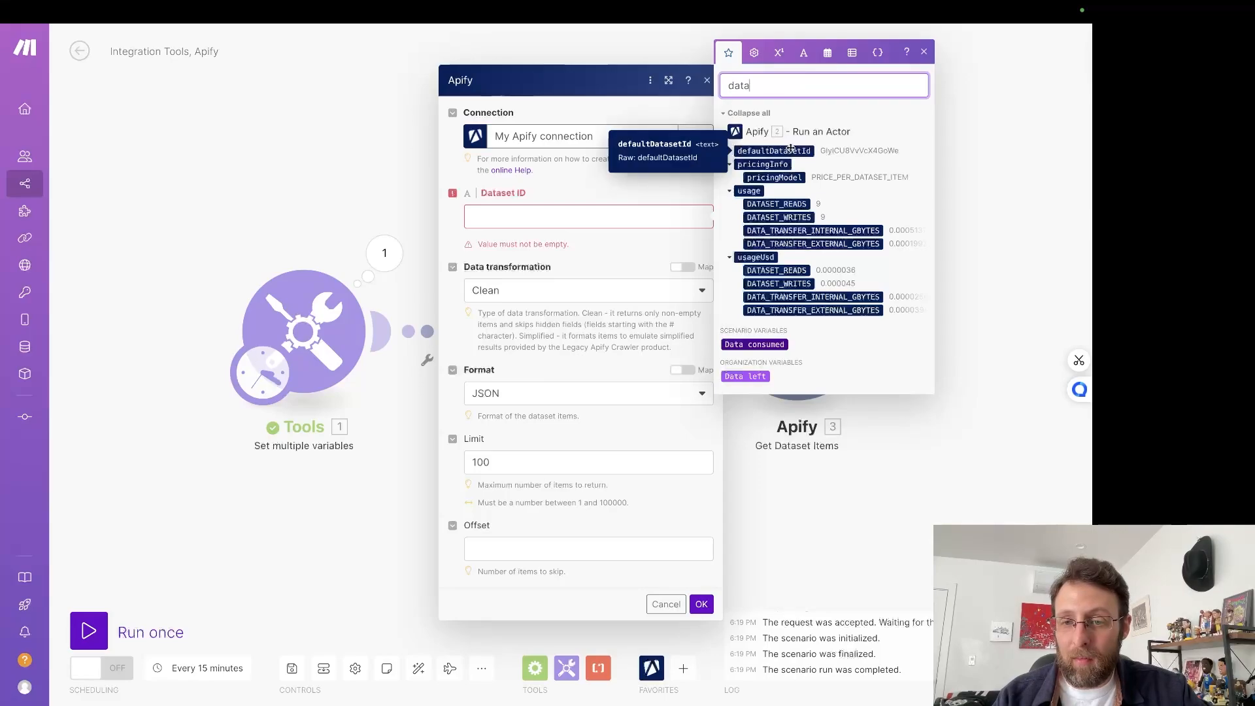
drag(789, 151, 543, 219)
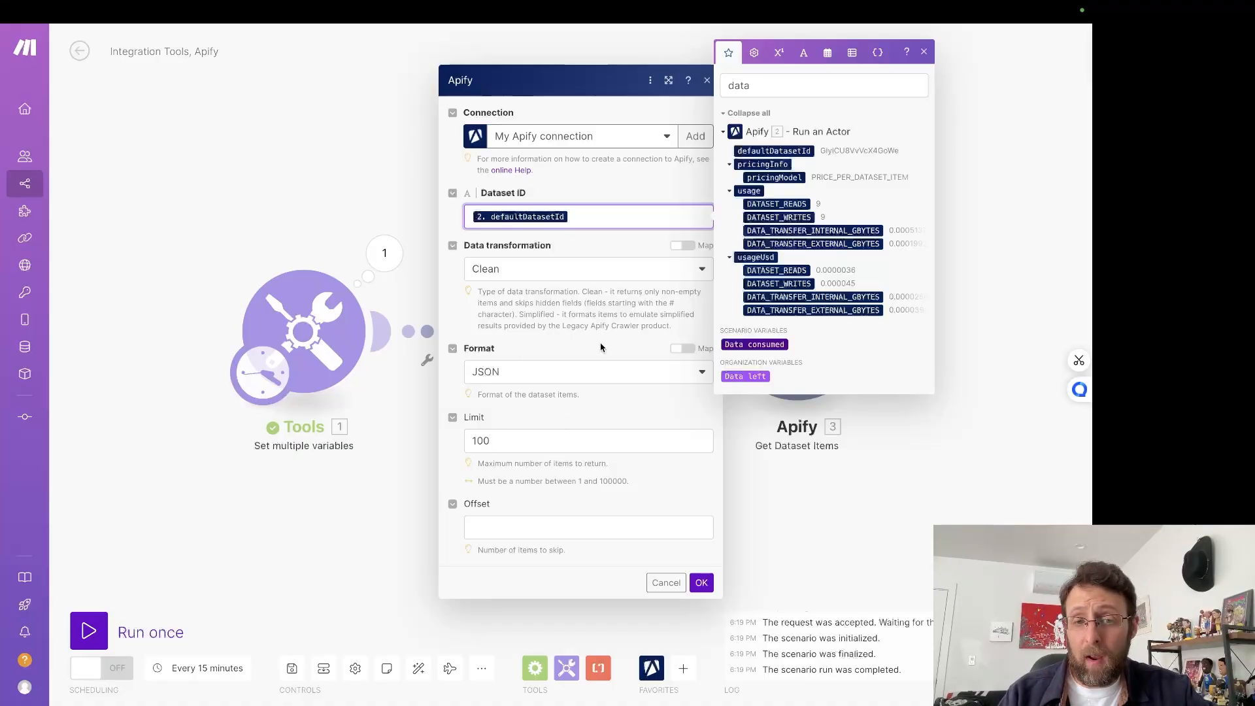
click(701, 582)
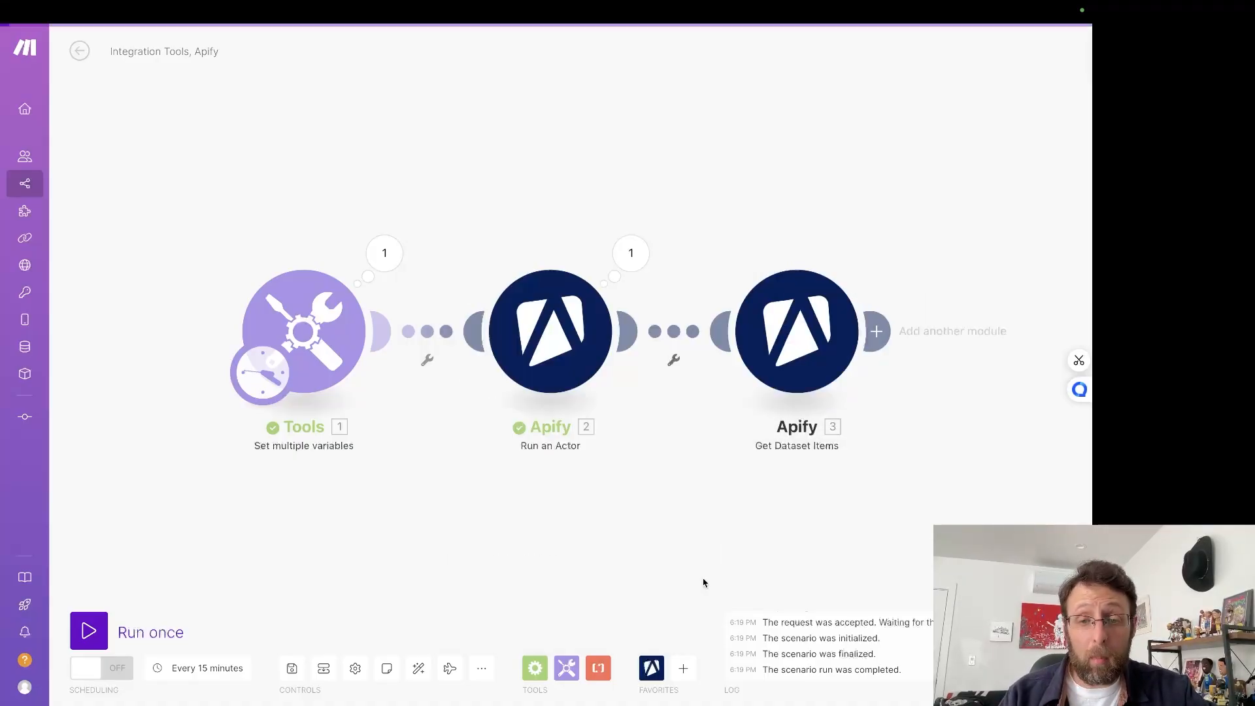
Step: Run the scenario once and examine the first Get Dataset Items bundle, including its title, channel URL, channel description and total videos
click(102, 621)
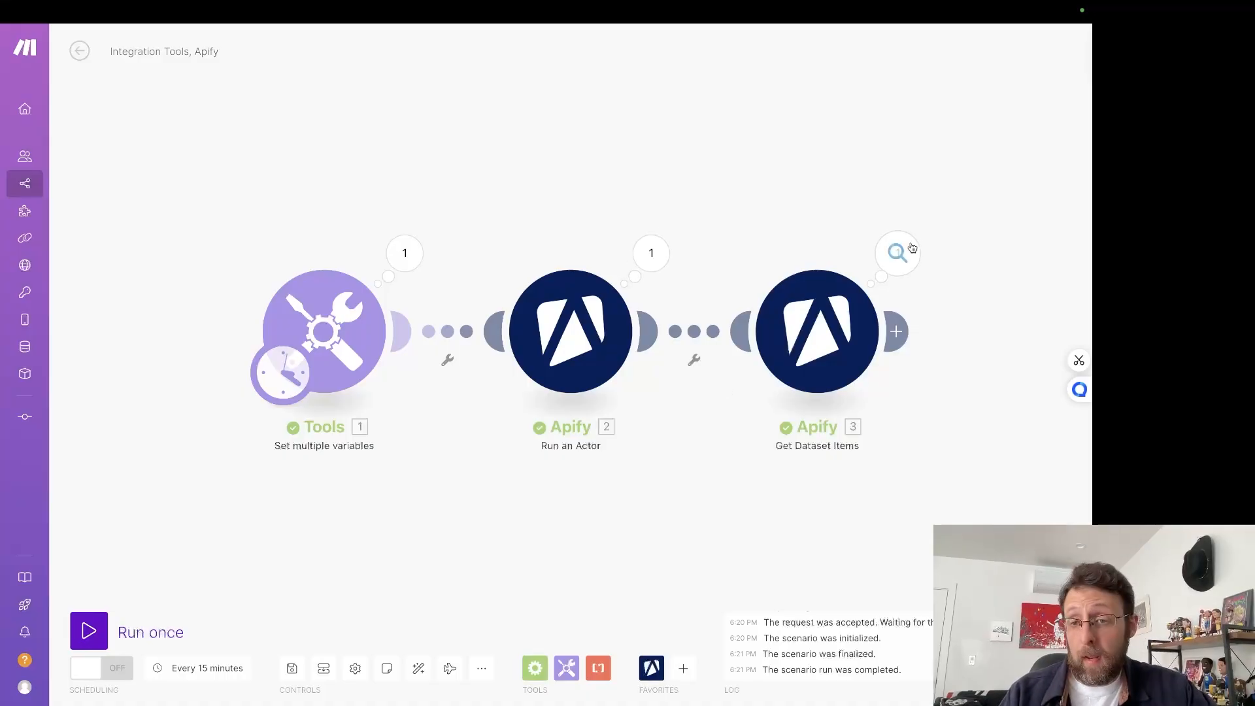
click(900, 254)
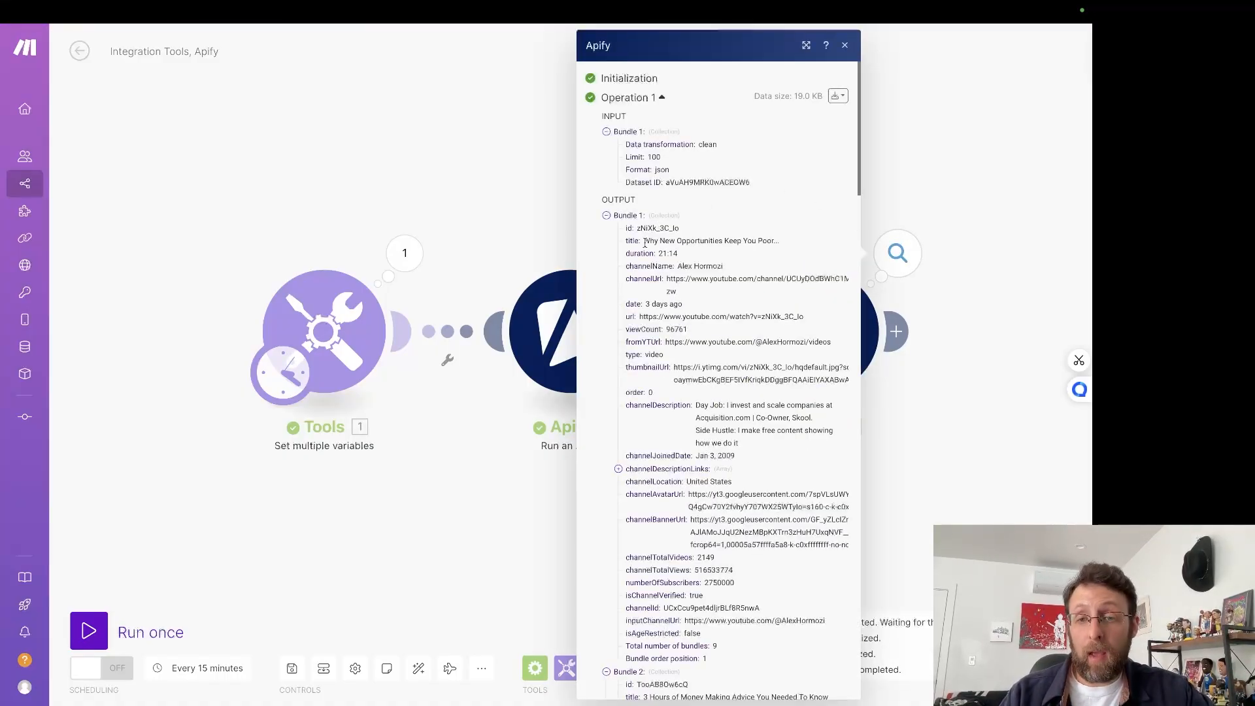
drag(645, 243, 778, 239)
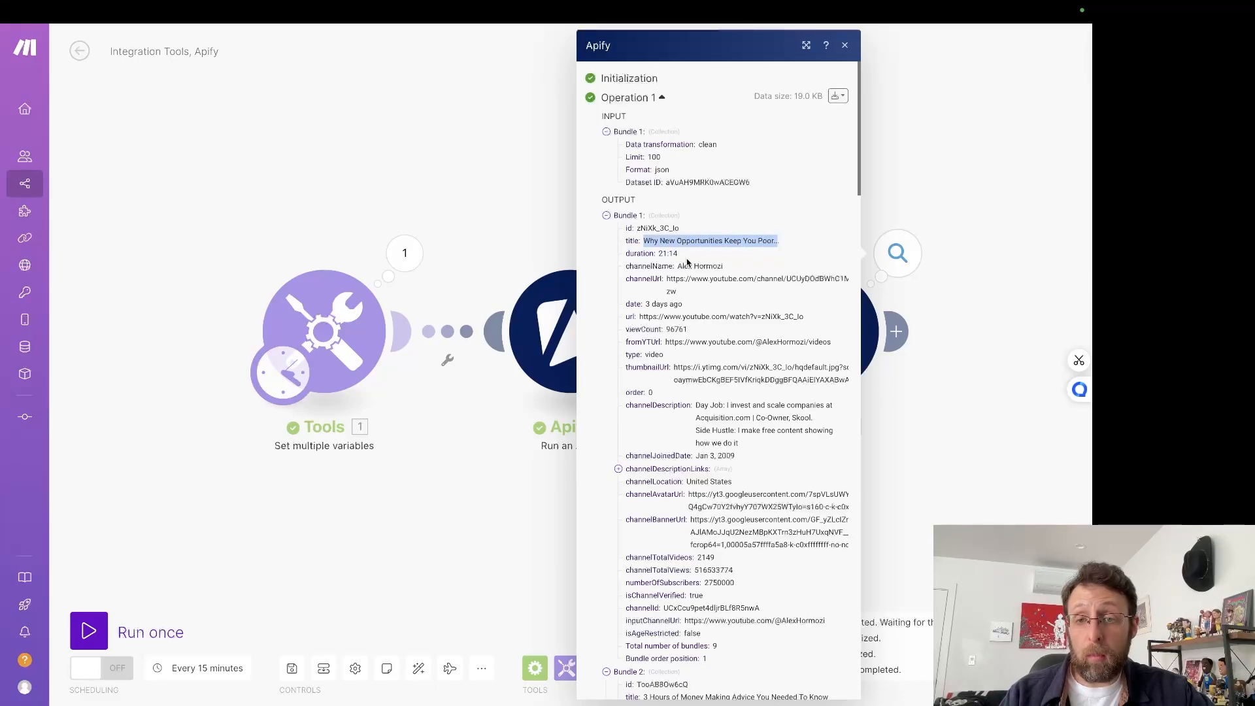
click(651, 253)
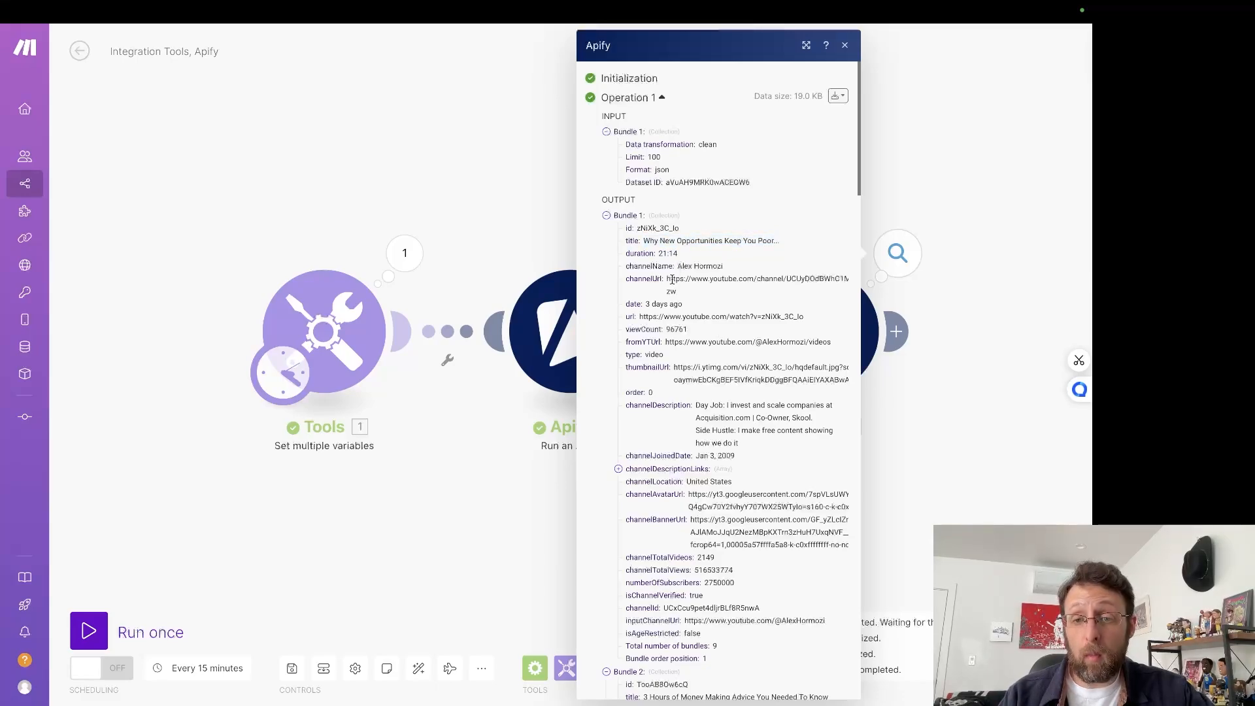
drag(666, 280, 721, 293)
click(694, 327)
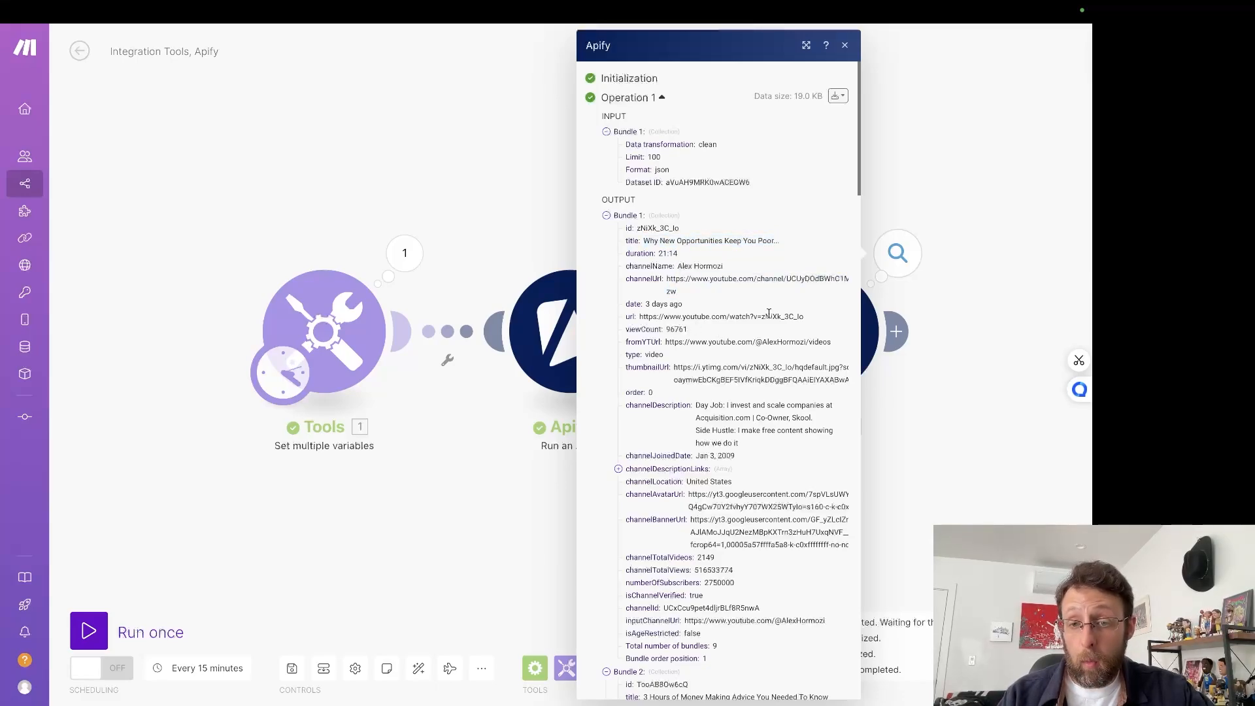
scroll(714, 352, down, 1)
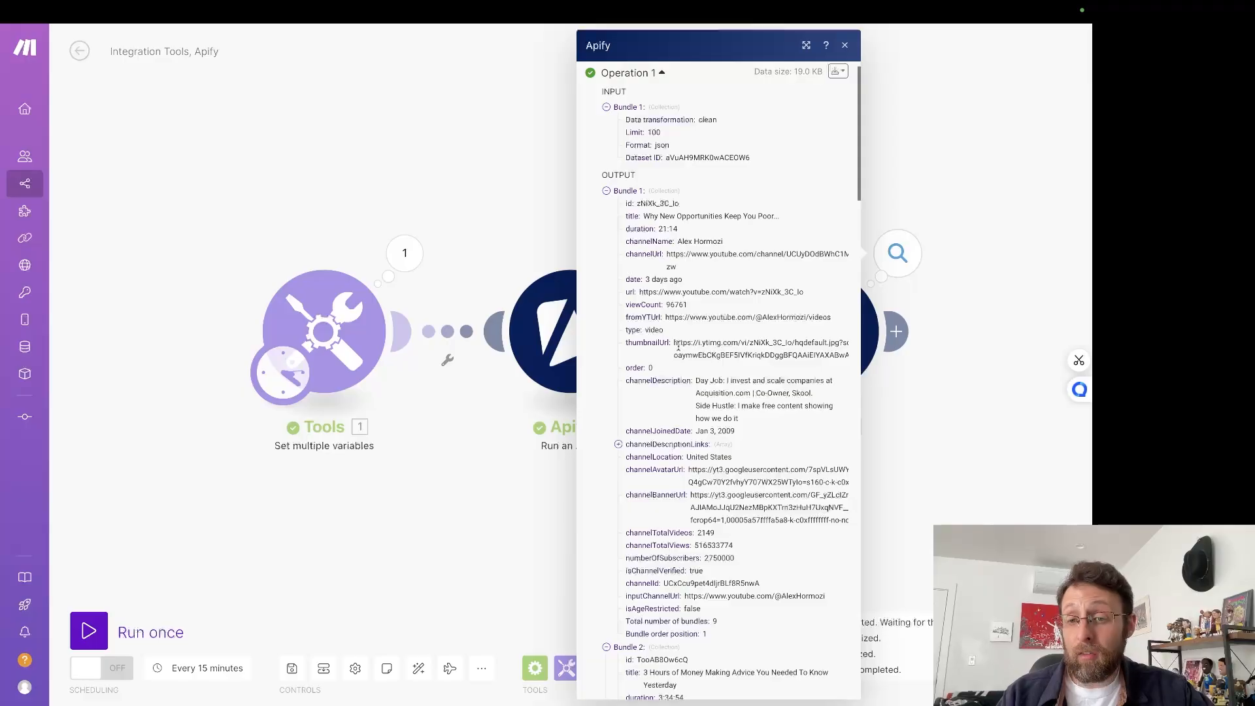
scroll(680, 343, down, 2)
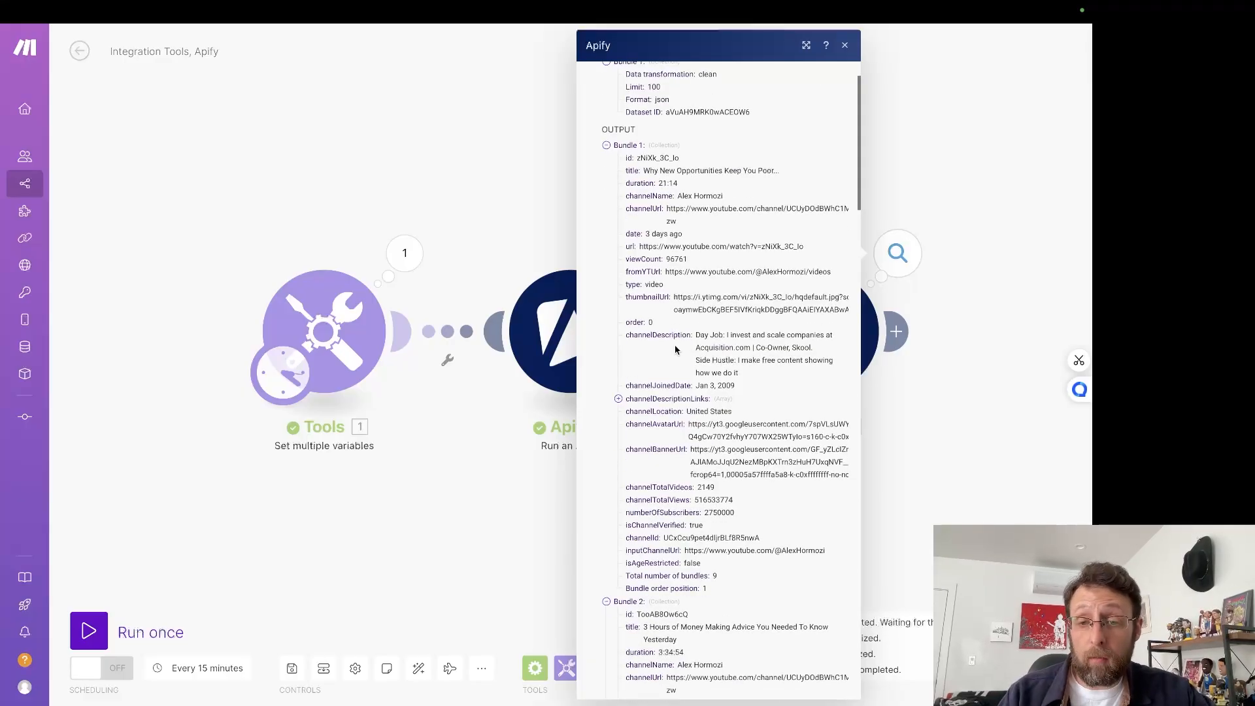
drag(695, 335, 766, 357)
scroll(752, 377, down, 2)
scroll(751, 377, down, 3)
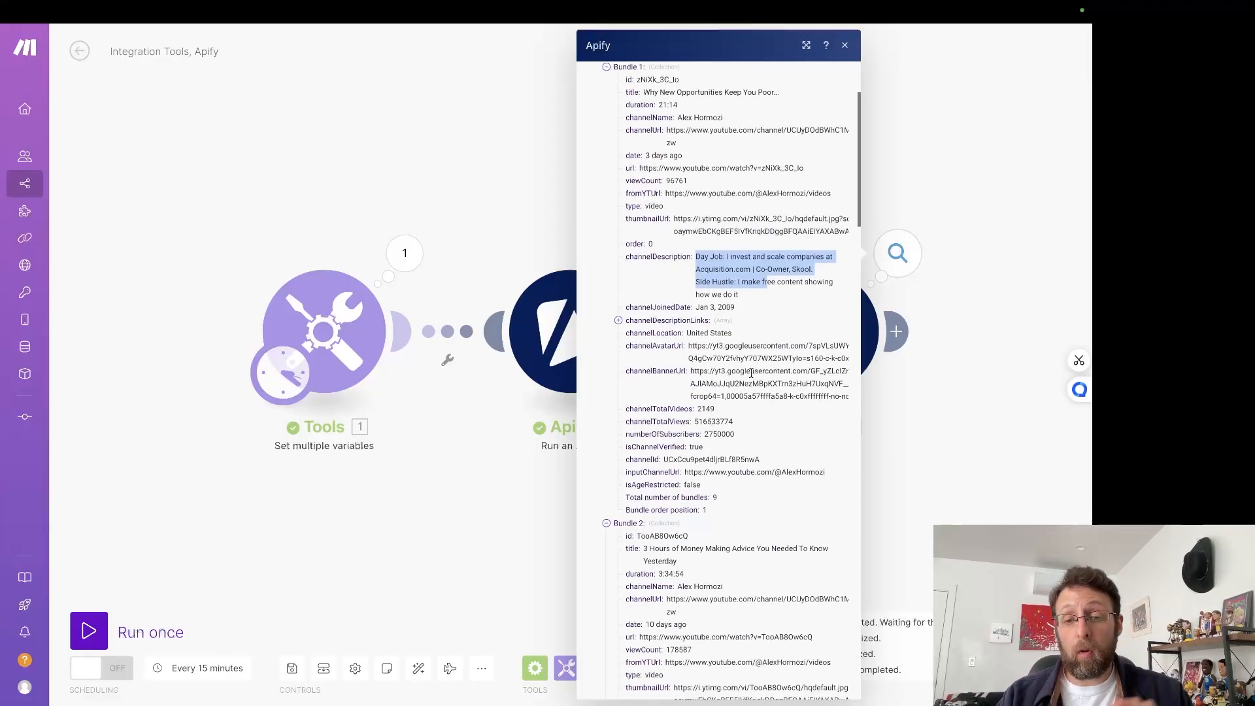
drag(697, 360, 747, 362)
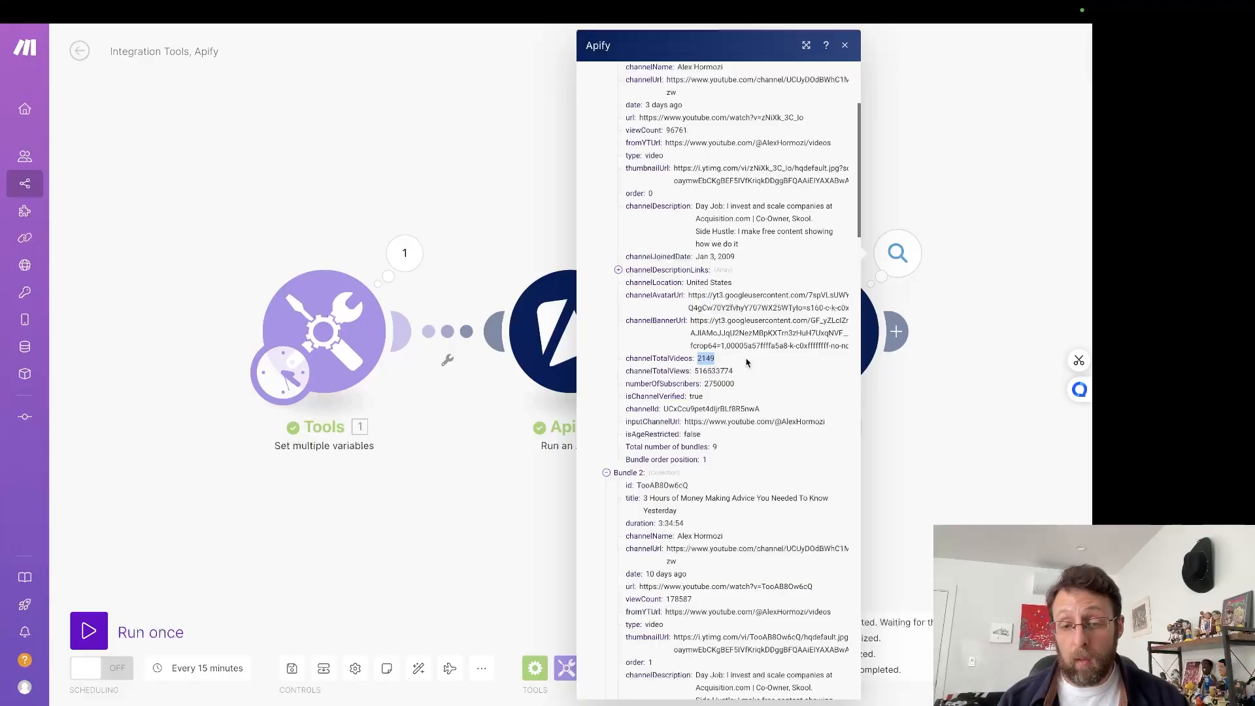
Step: Review the remaining video bundles returned by Get Dataset Items across the scraped channels and close the output
scroll(747, 362, down, 3)
scroll(708, 457, down, 9)
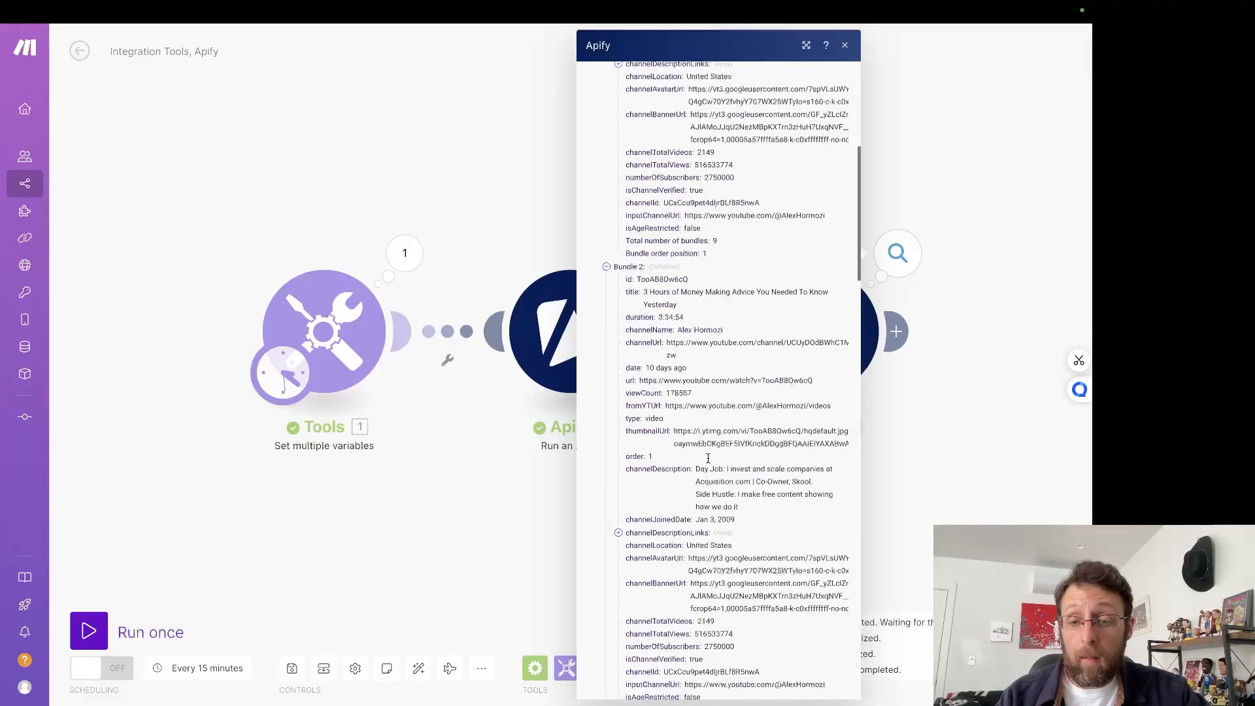
scroll(708, 458, down, 12)
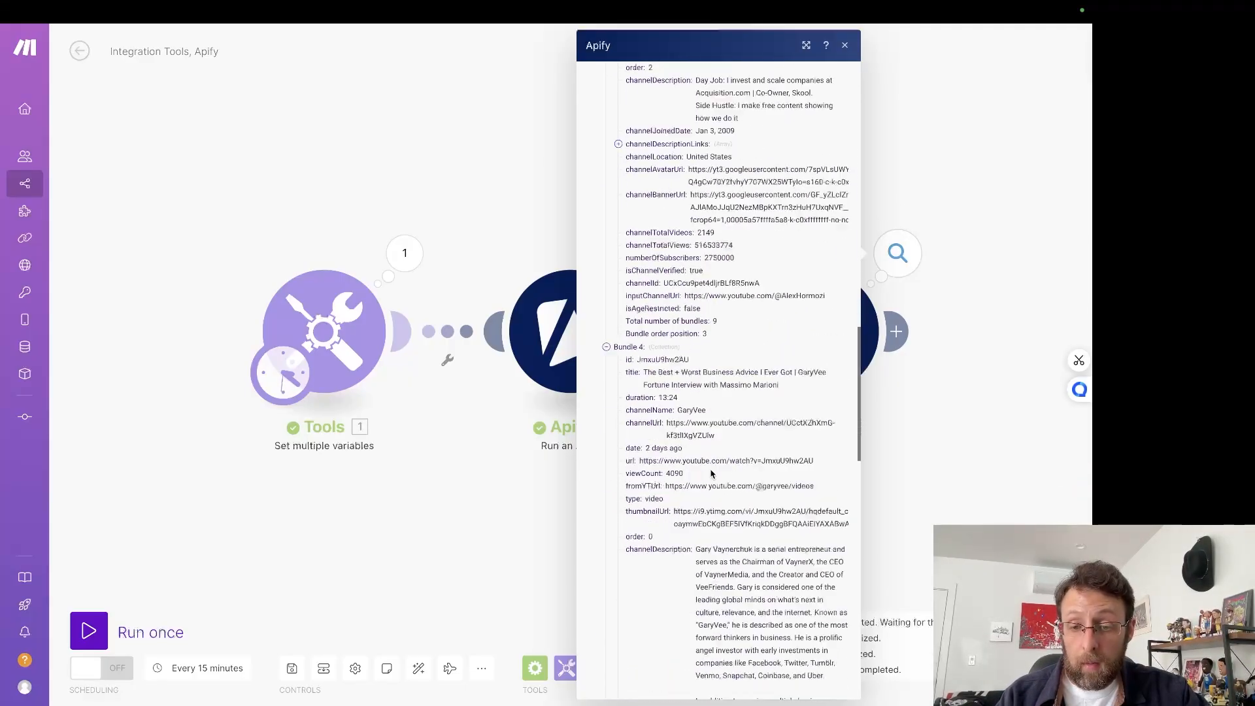
scroll(745, 400, down, 16)
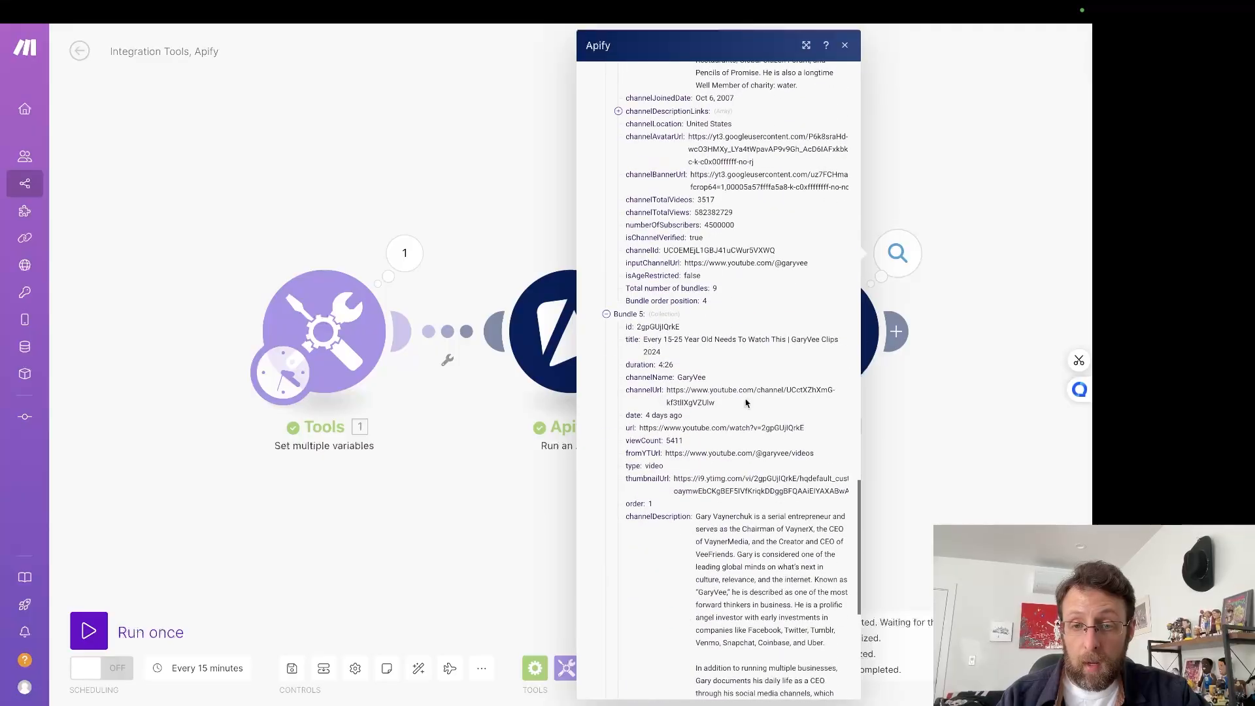
click(628, 609)
scroll(684, 526, down, 9)
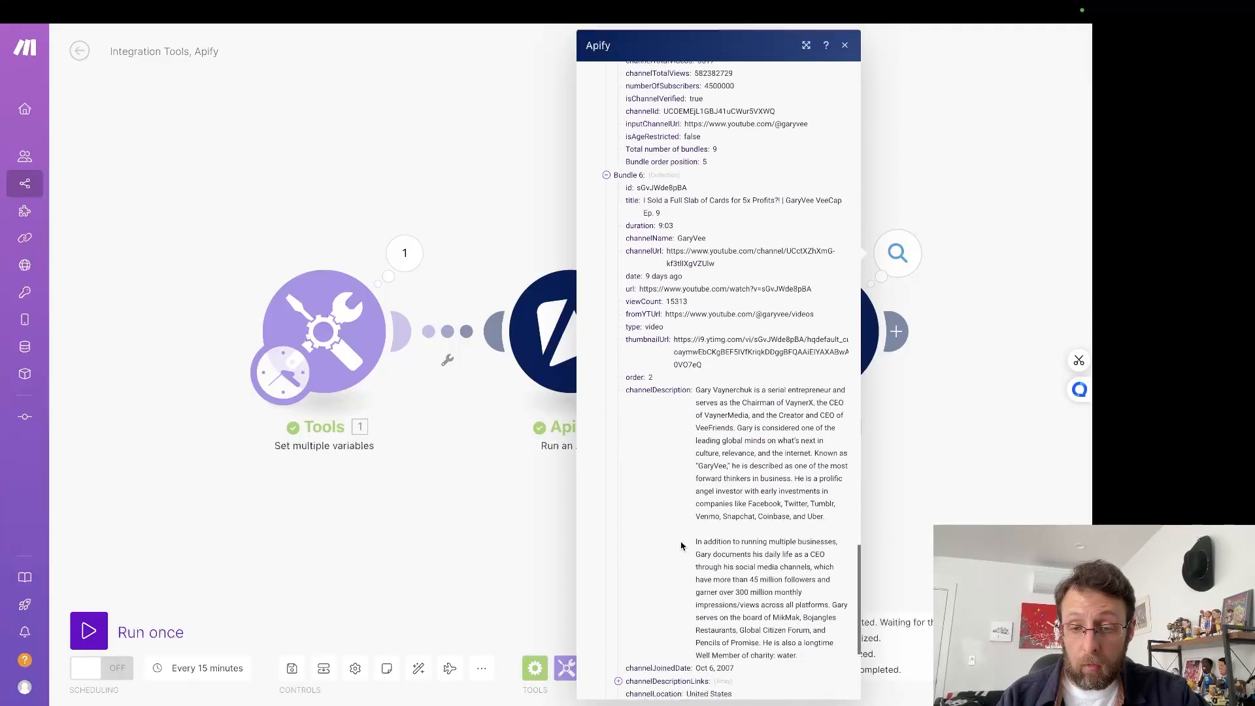
scroll(684, 526, down, 2)
click(954, 378)
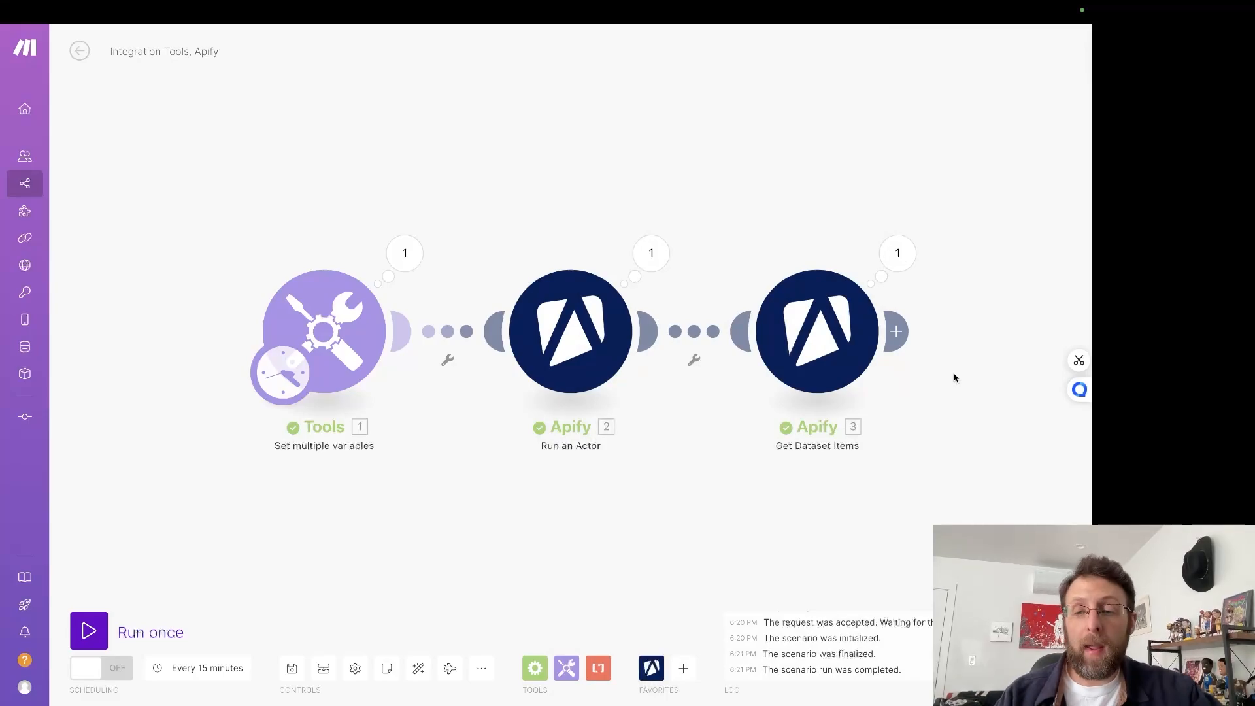
drag(954, 377, 879, 391)
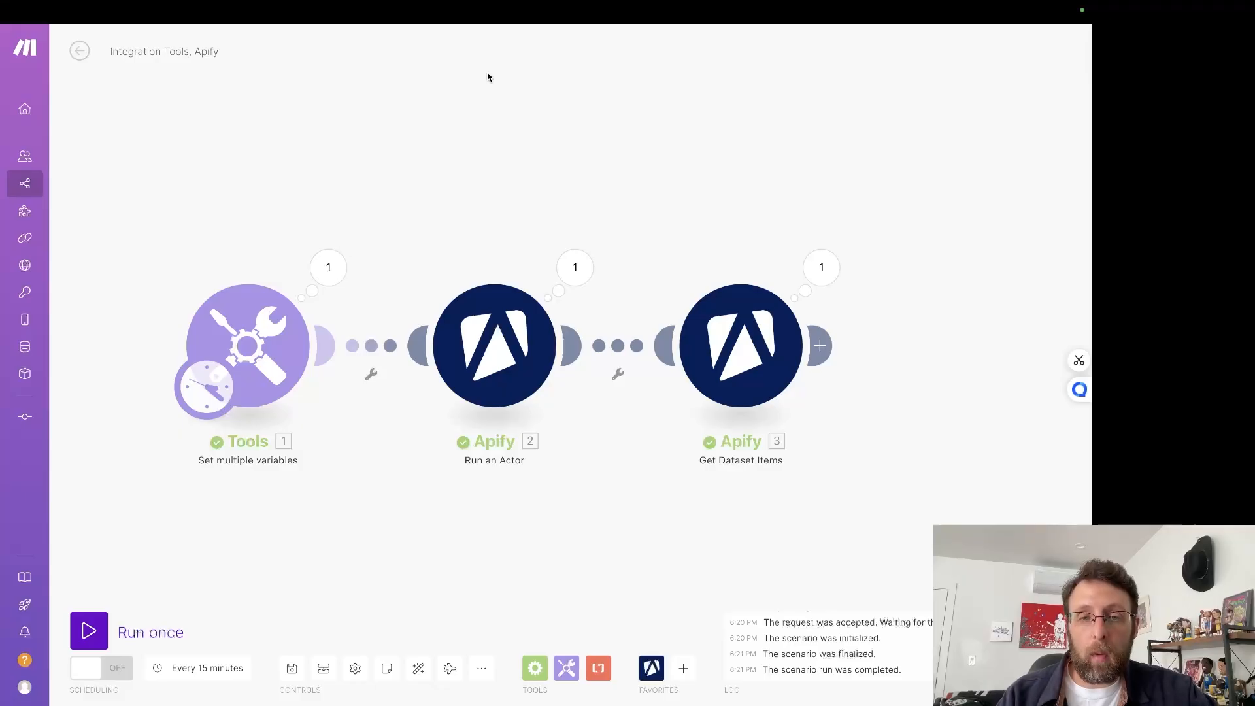
Step: Add an Array aggregator after Get Dataset Items and set its source module to Apify - Get Dataset Items [3]
scroll(757, 255, right, 5)
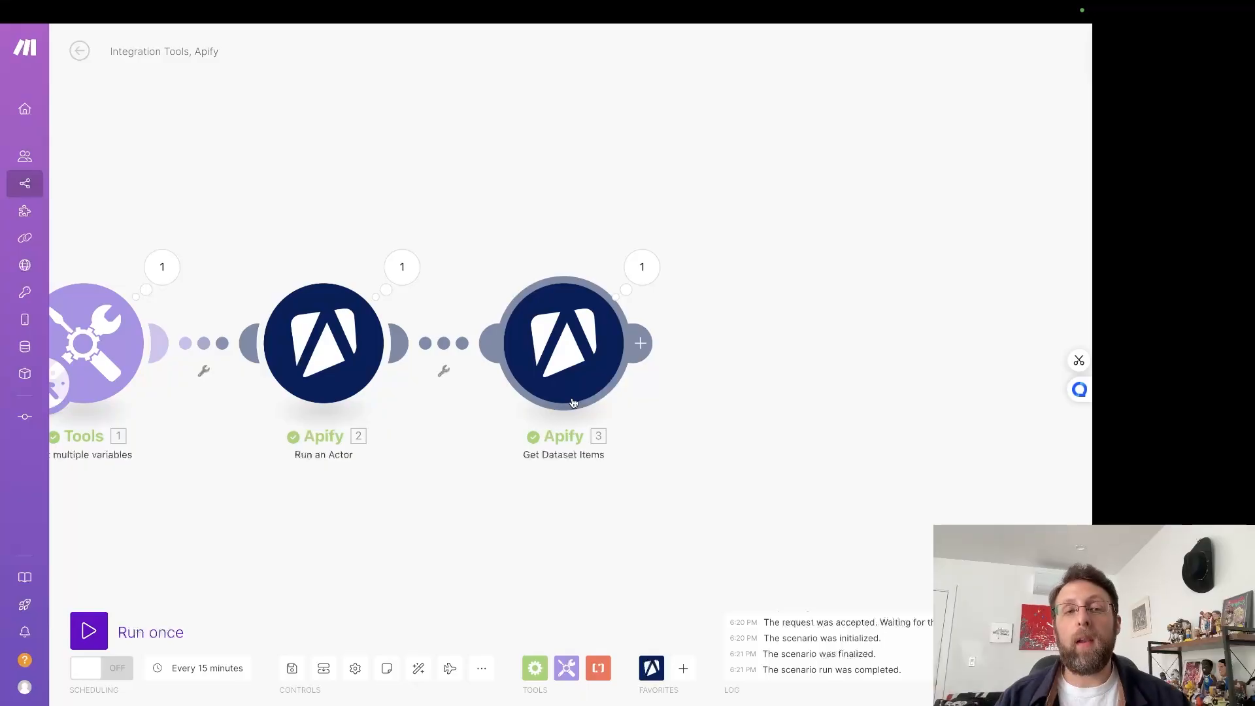
click(640, 343)
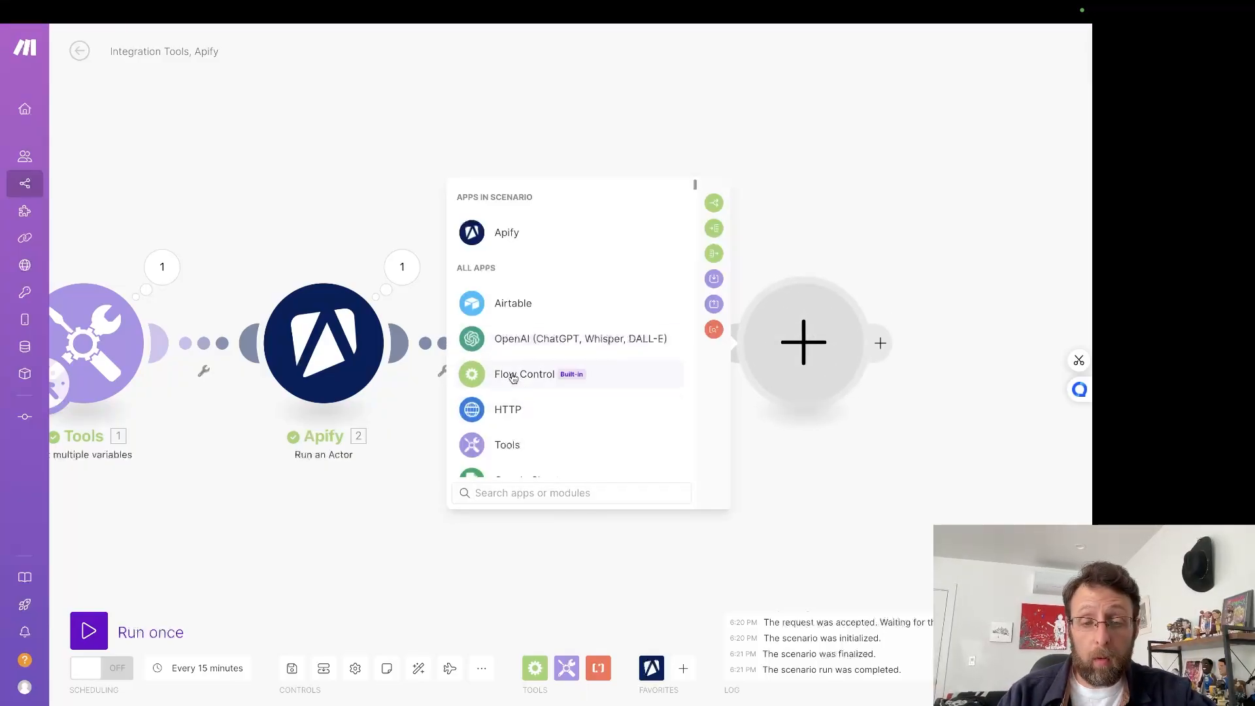
text(aggre)
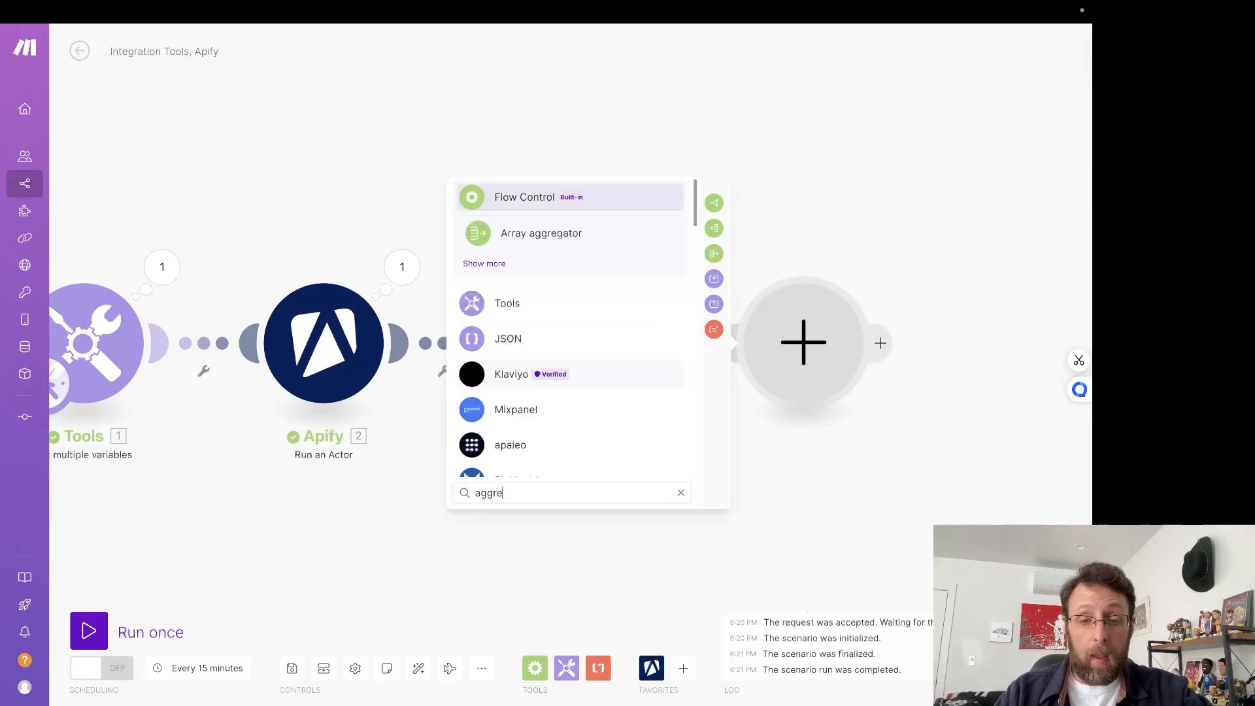
click(516, 234)
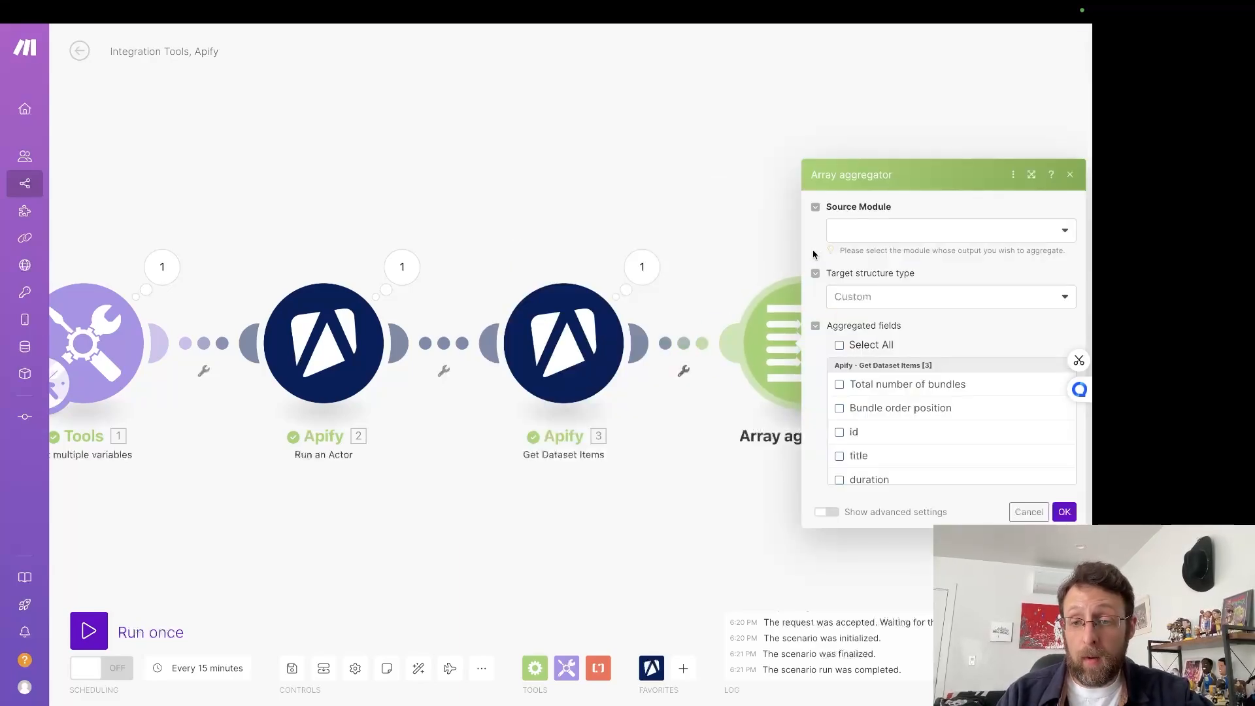
click(888, 233)
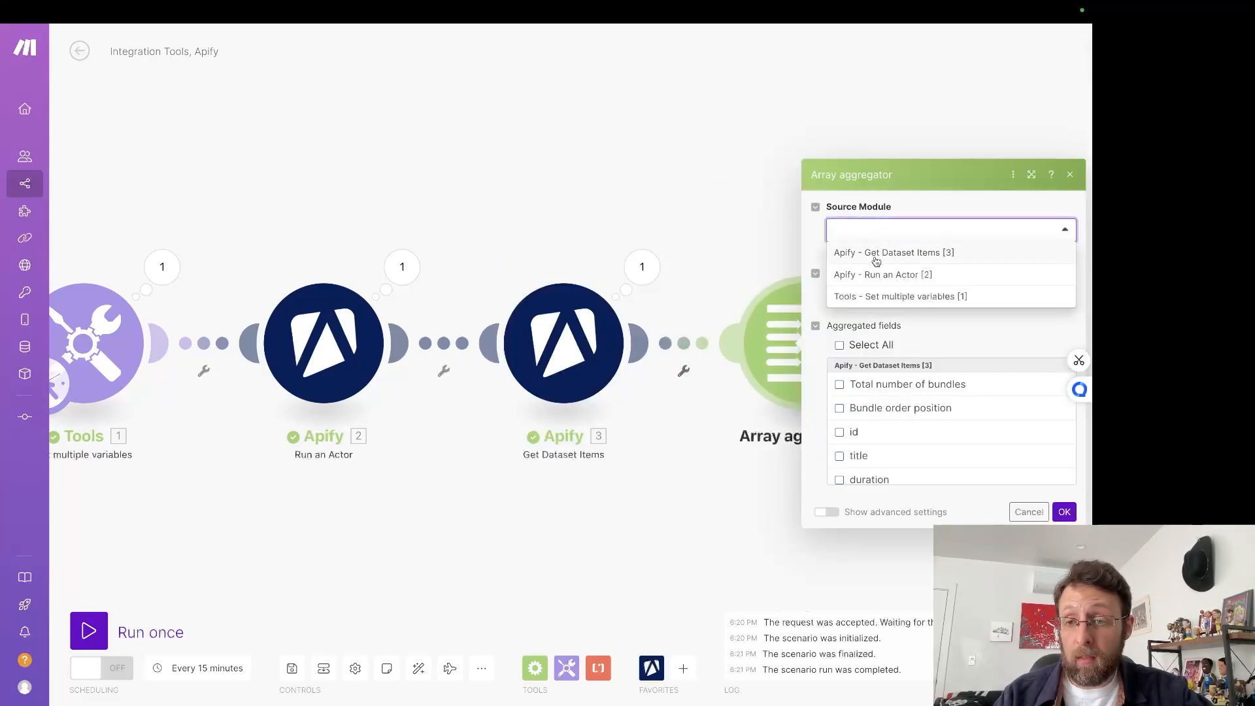
click(876, 255)
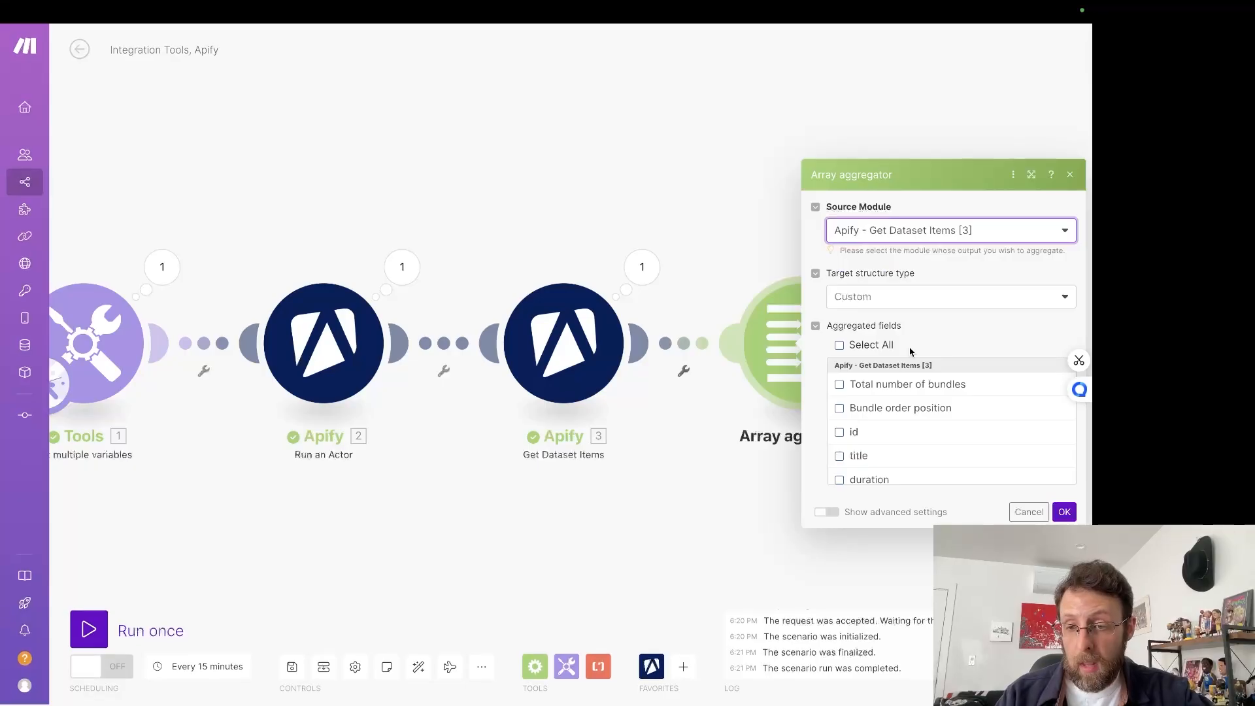
Step: Include title, duration and channelName from Get Dataset Items in the Array aggregator's aggregated fields
scroll(878, 443, down, 1)
scroll(877, 441, up, 1)
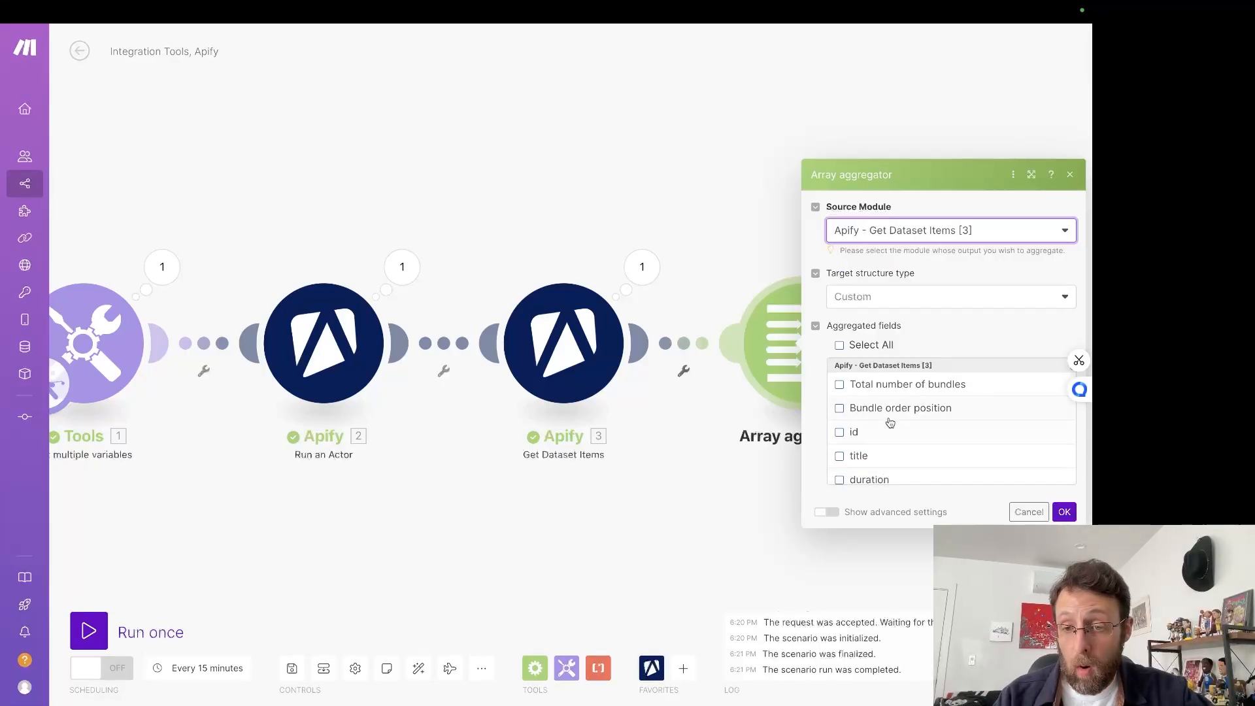
scroll(890, 423, down, 1)
scroll(839, 406, down, 4)
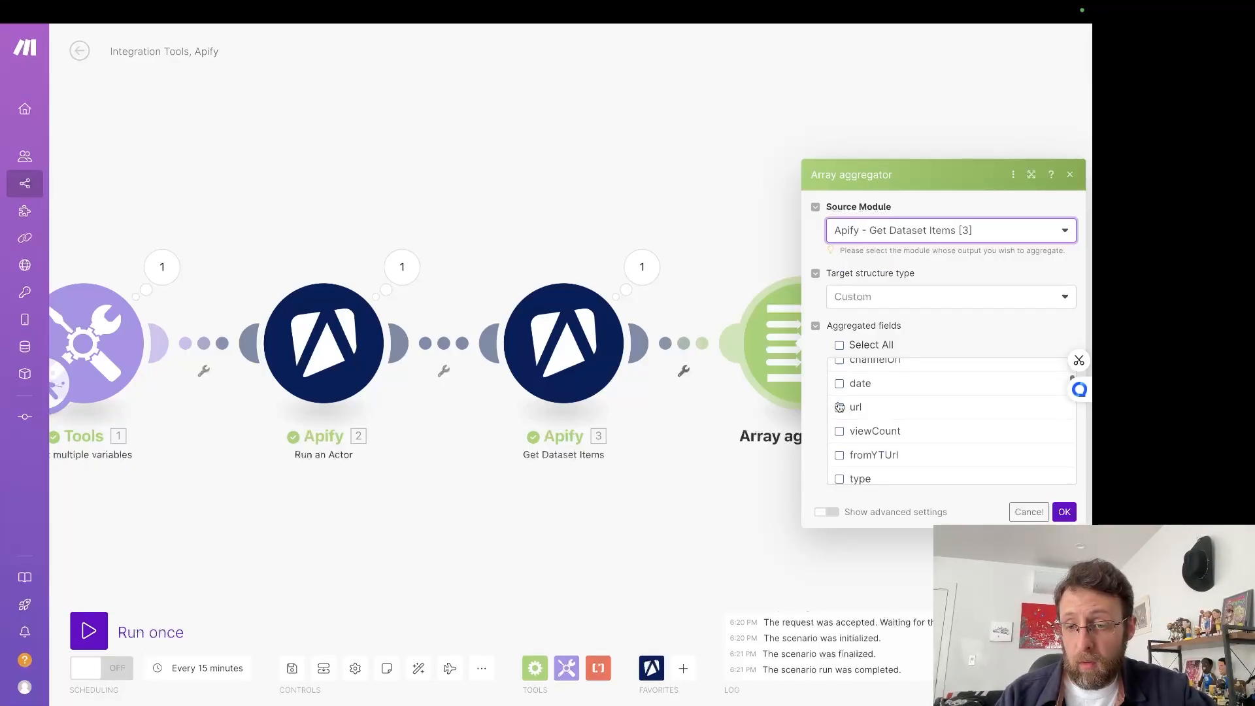
scroll(840, 407, down, 5)
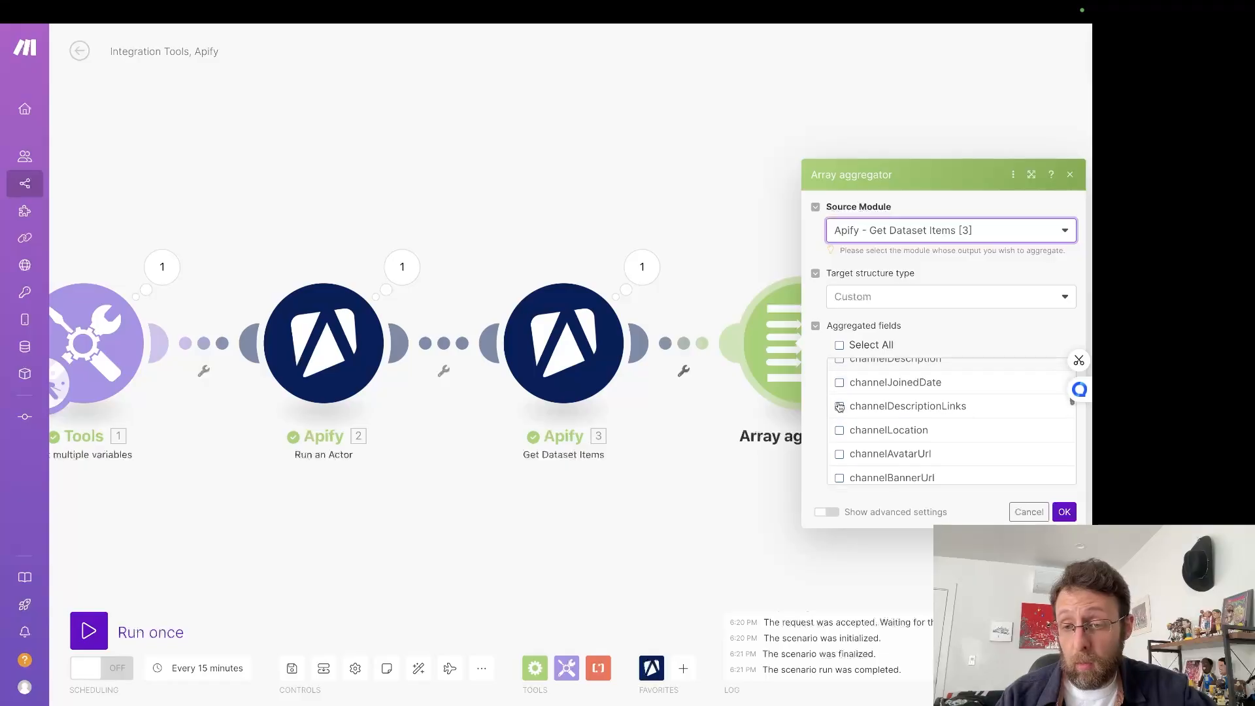
scroll(840, 407, down, 5)
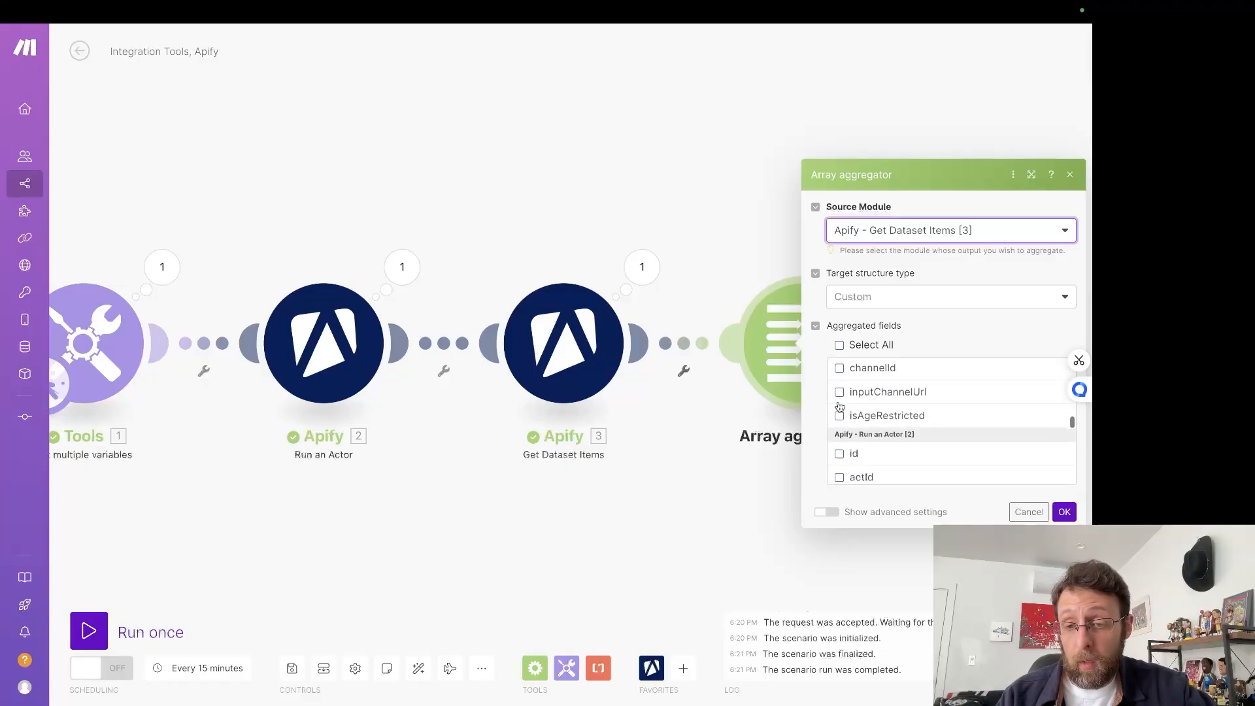
scroll(840, 406, up, 6)
scroll(840, 407, up, 8)
scroll(856, 412, down, 1)
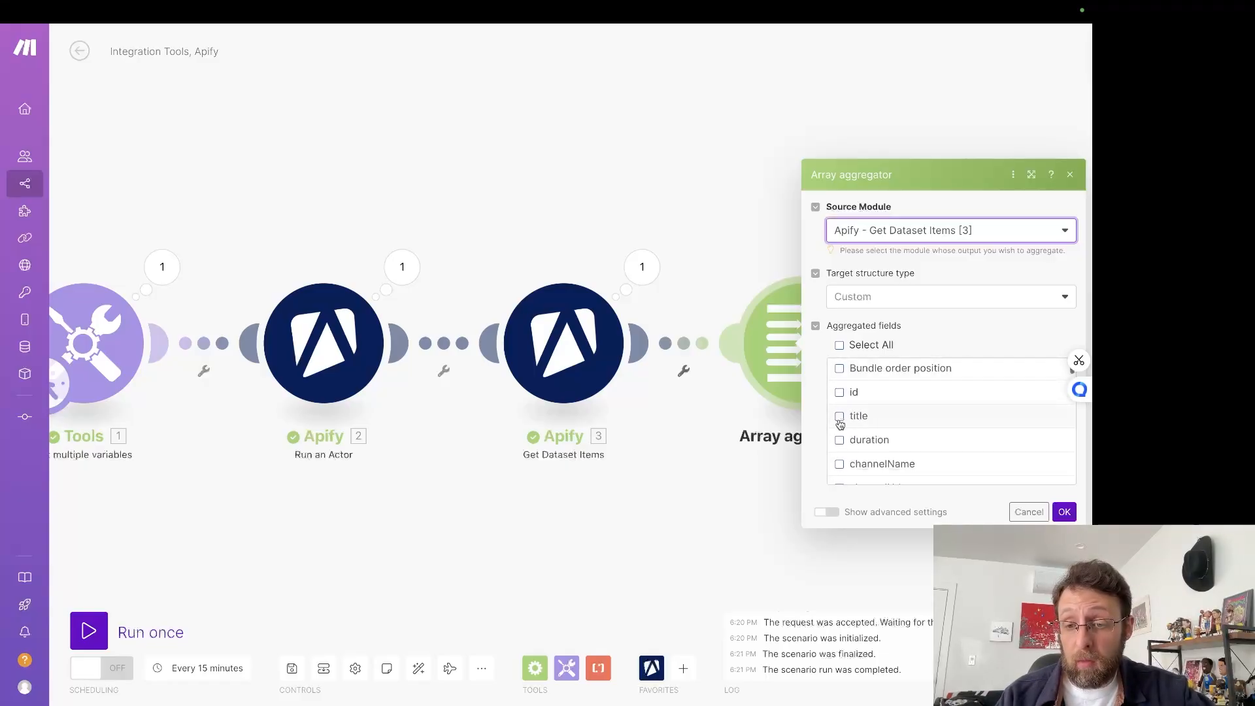
click(840, 417)
click(839, 440)
click(839, 464)
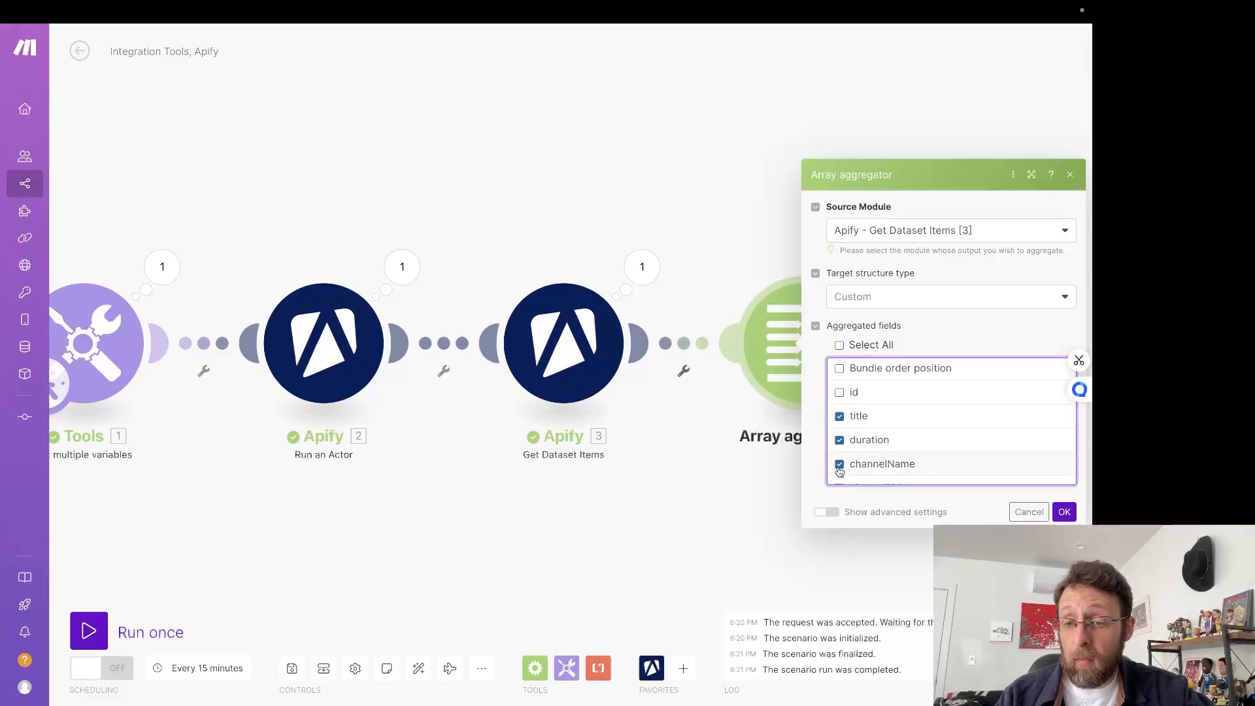
Step: Include the date field in the aggregated fields as well and save the Array aggregator
scroll(840, 464, down, 2)
scroll(839, 420, down, 2)
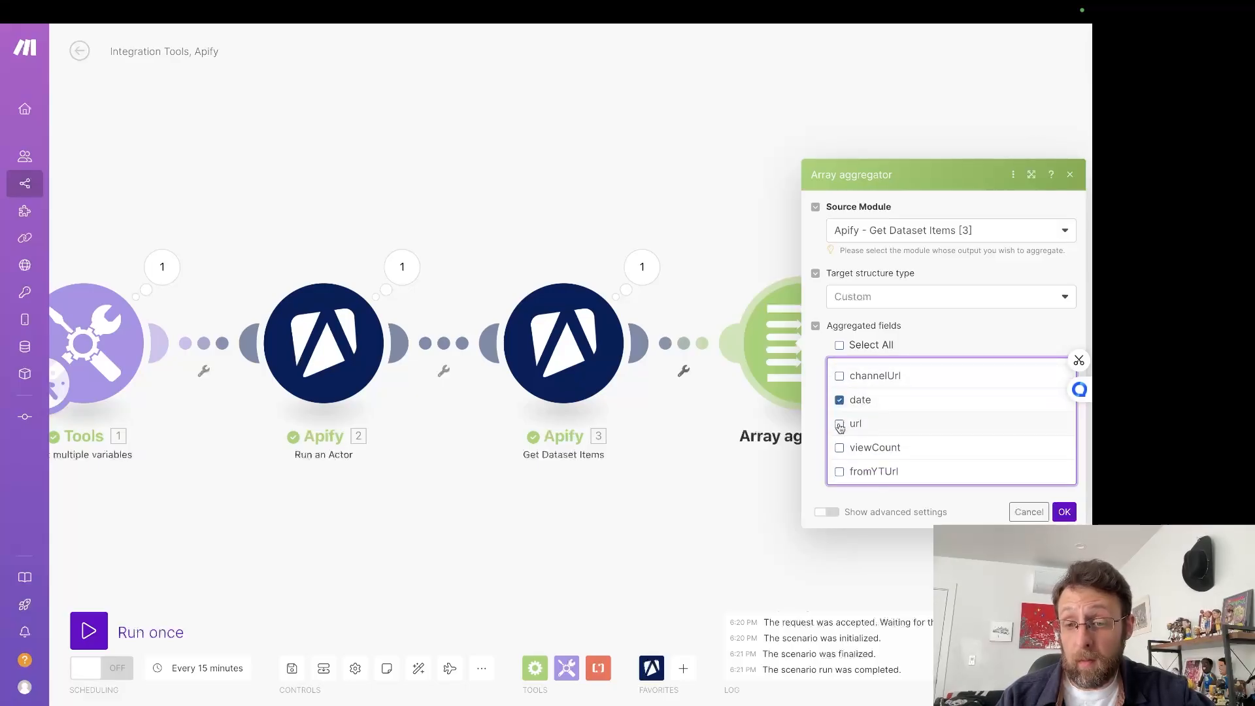
scroll(840, 426, down, 1)
scroll(839, 427, down, 3)
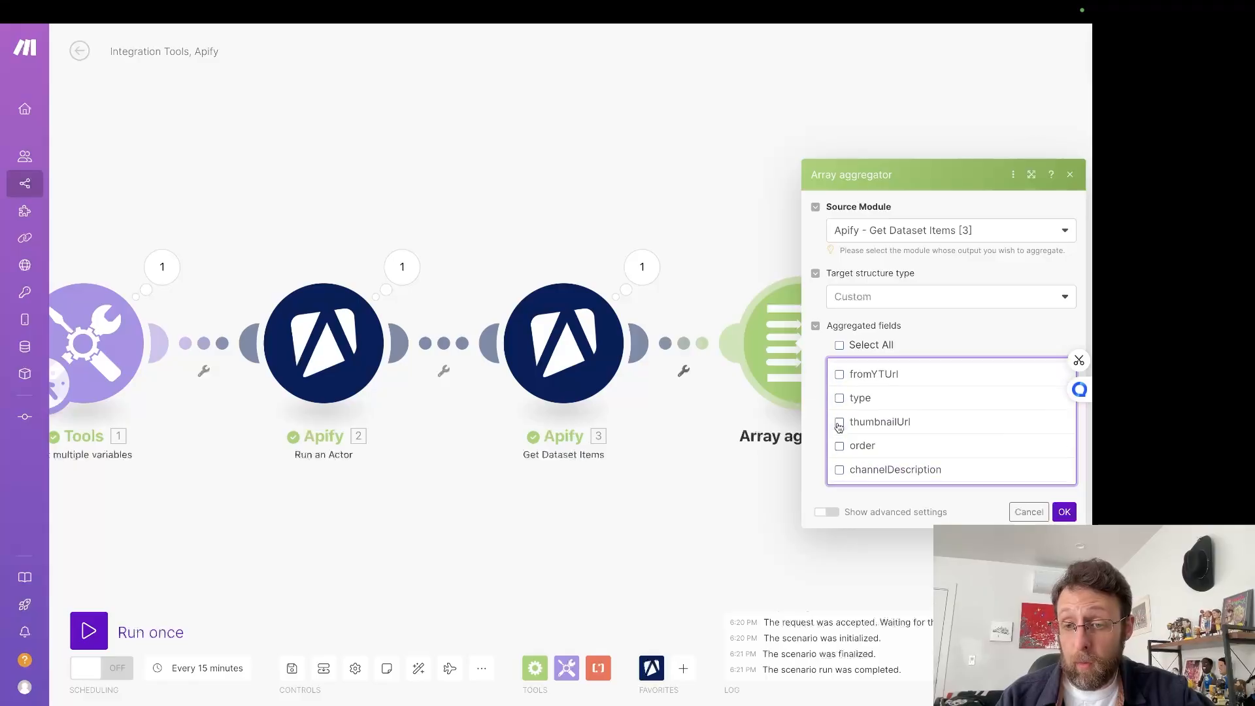
scroll(872, 409, down, 7)
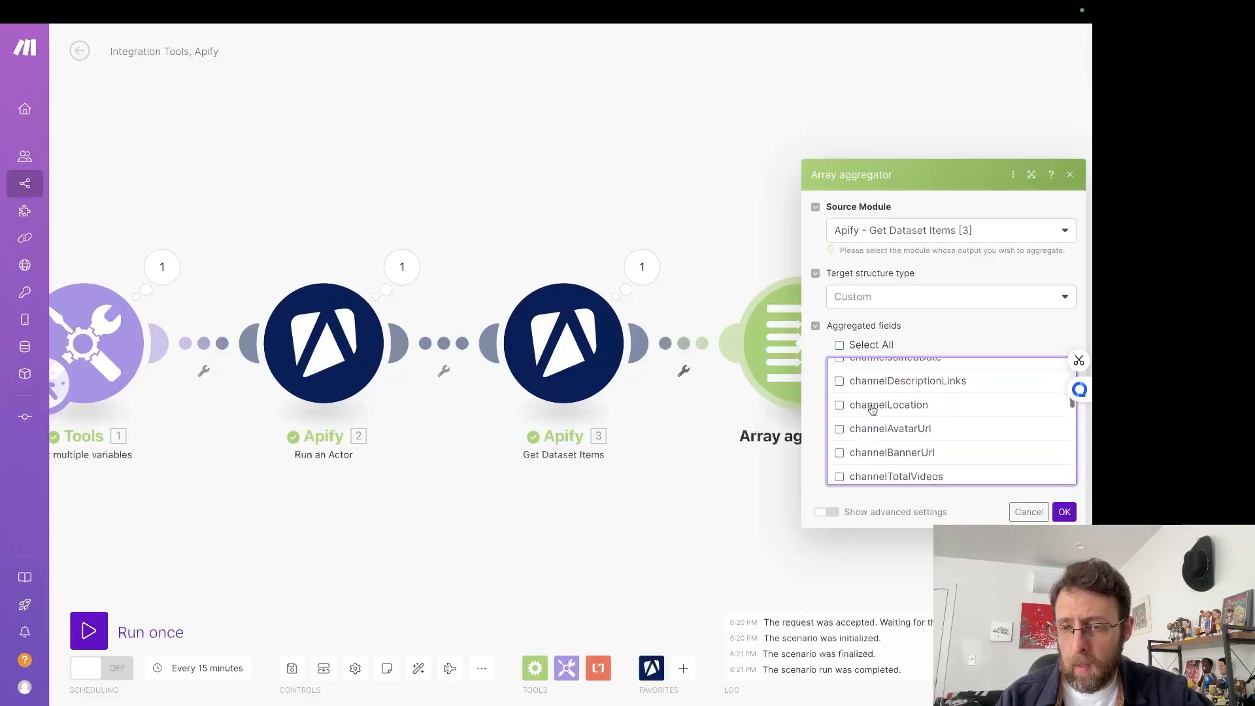
click(1062, 511)
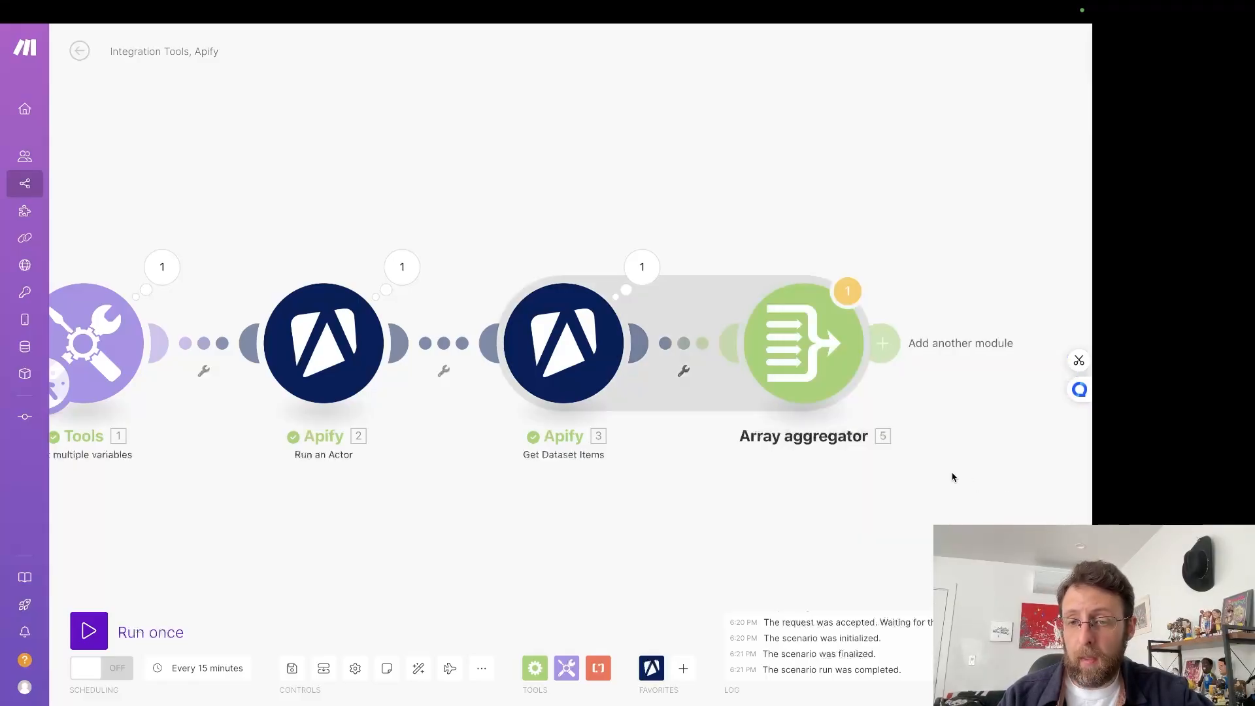
Step: Add an Iterator after the Array aggregator, map the aggregator's Array[] into its Array field and save it
drag(953, 476, 675, 493)
scroll(612, 366, up, 3)
click(765, 360)
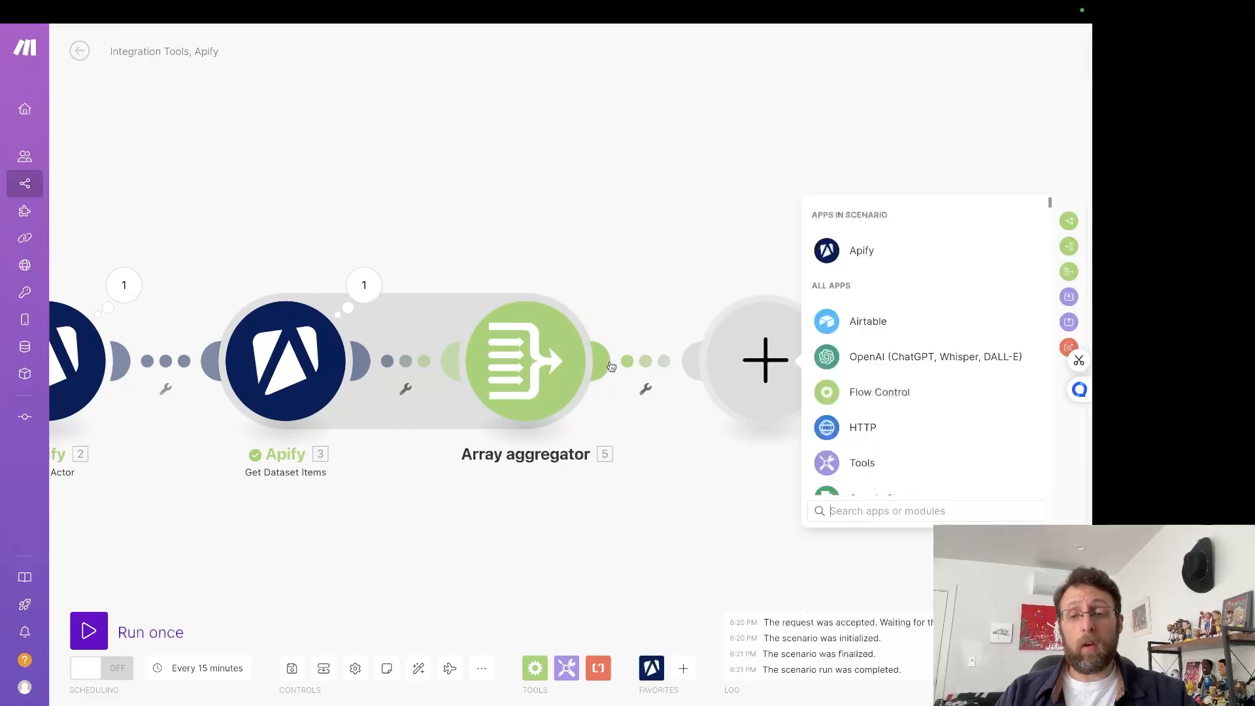
text(iter)
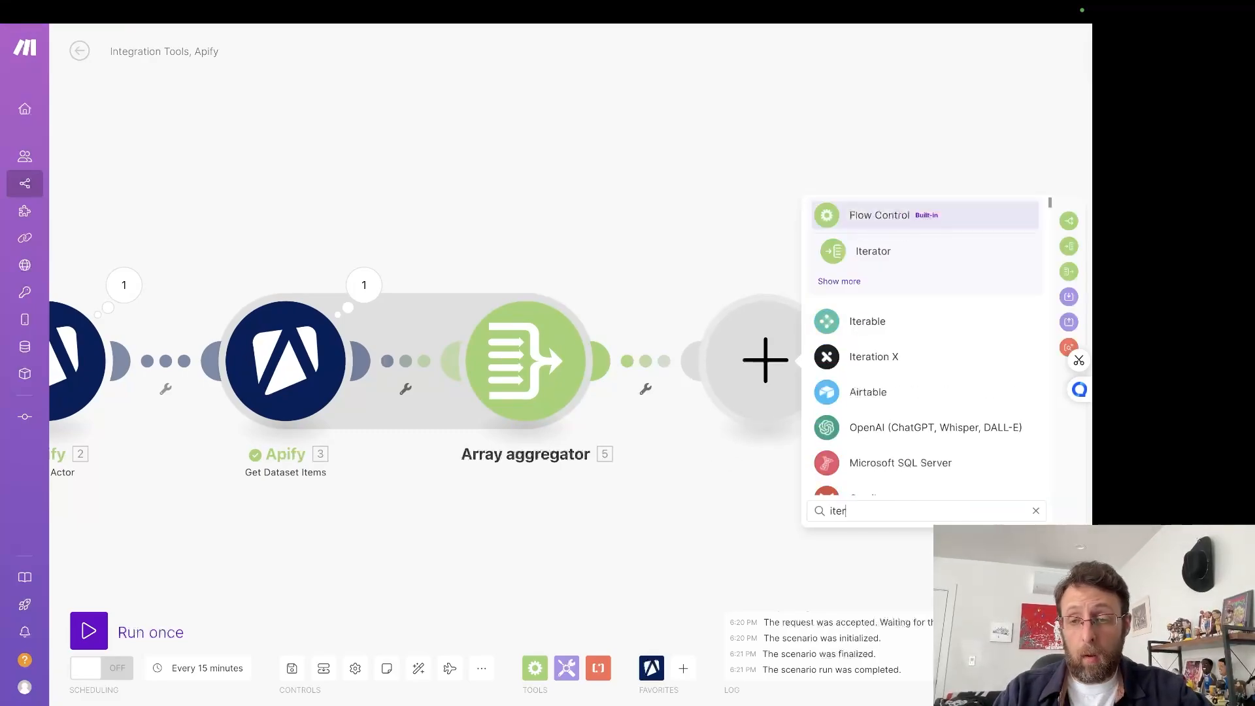
click(844, 254)
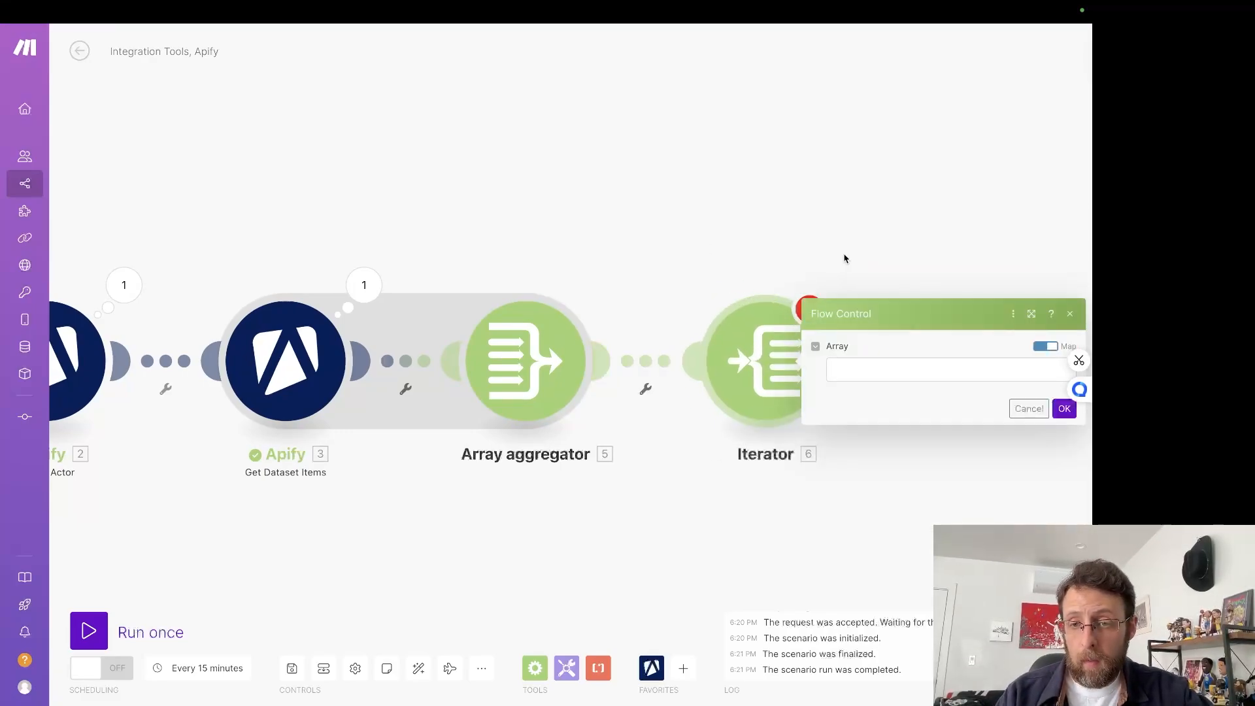
click(857, 361)
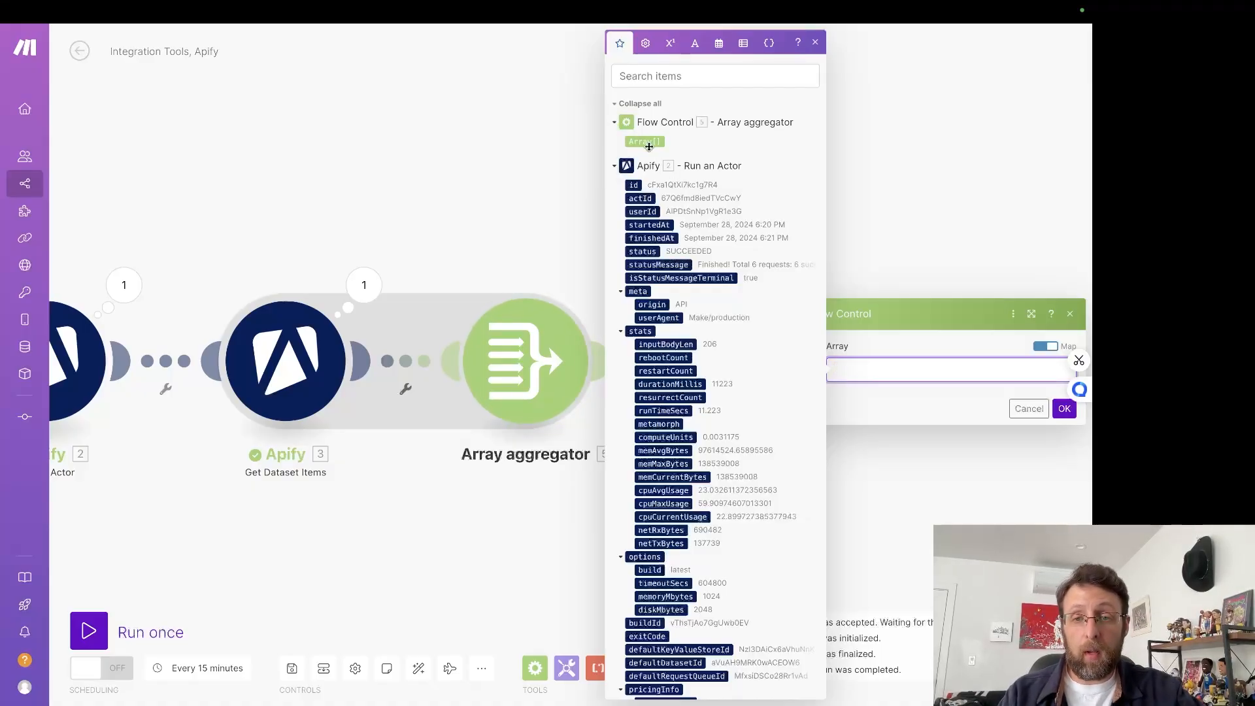
click(645, 142)
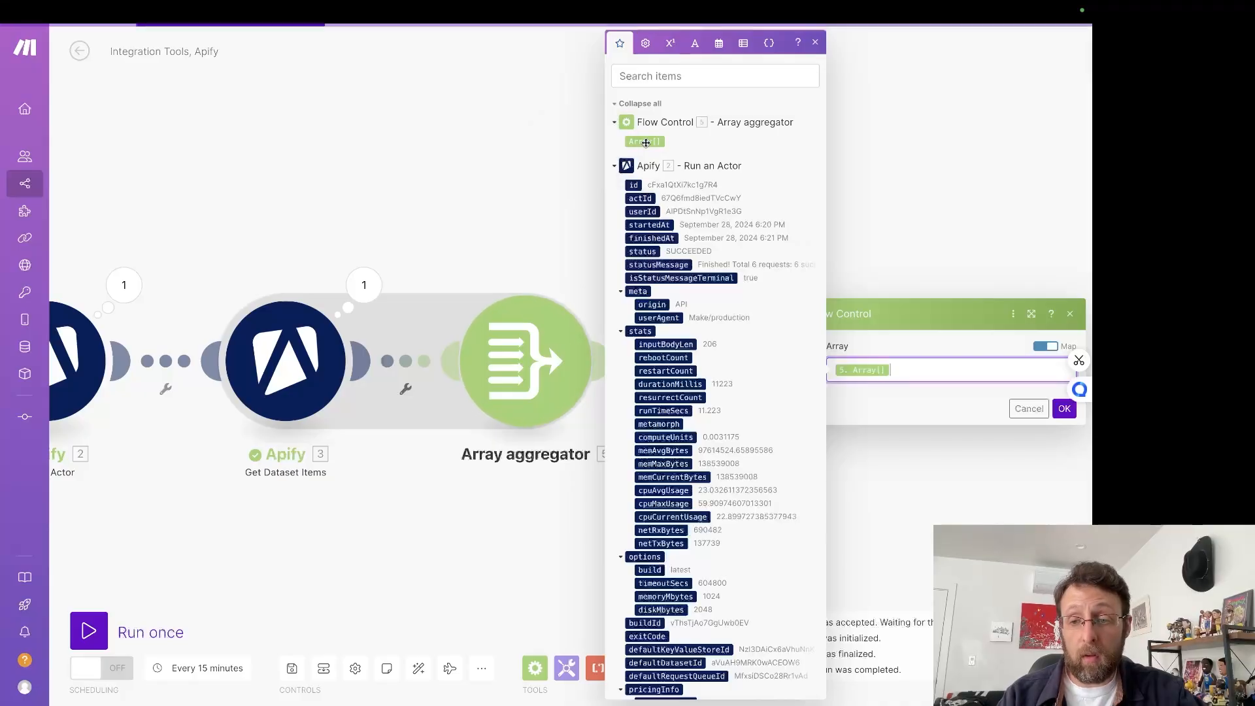
click(1063, 409)
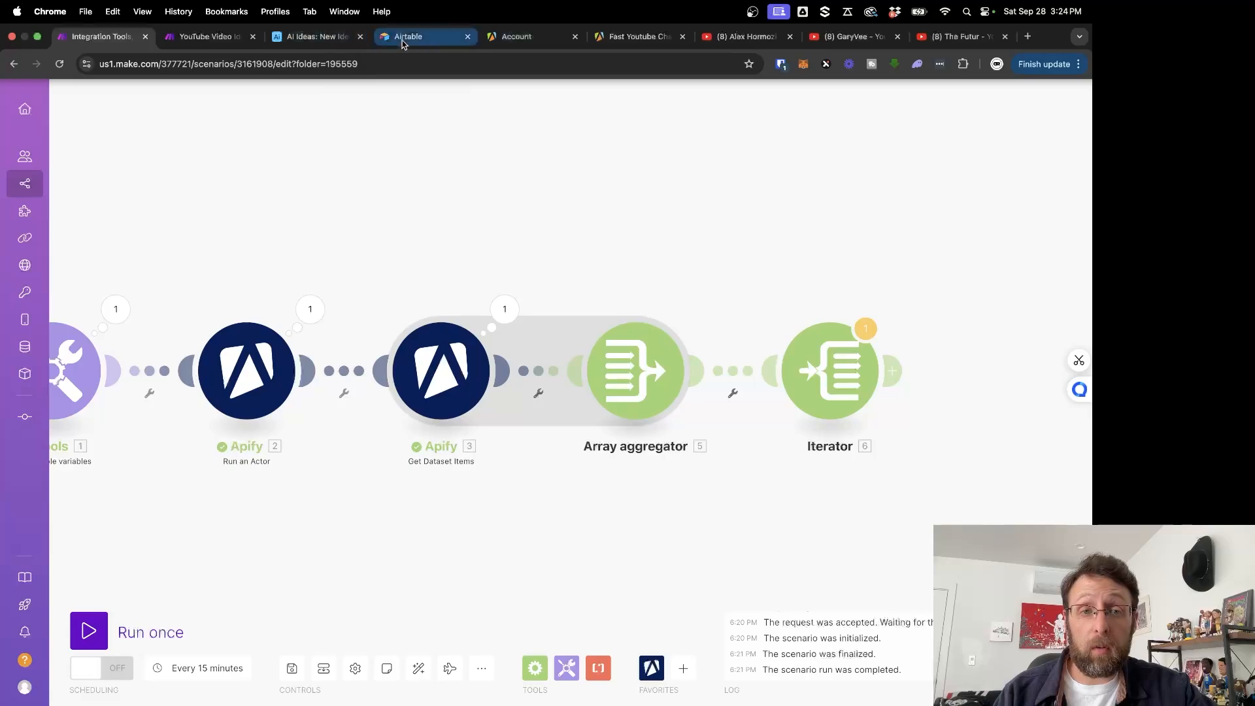
Step: Switch to Airtable and create a new base from scratch in the Create Together workspace
click(402, 38)
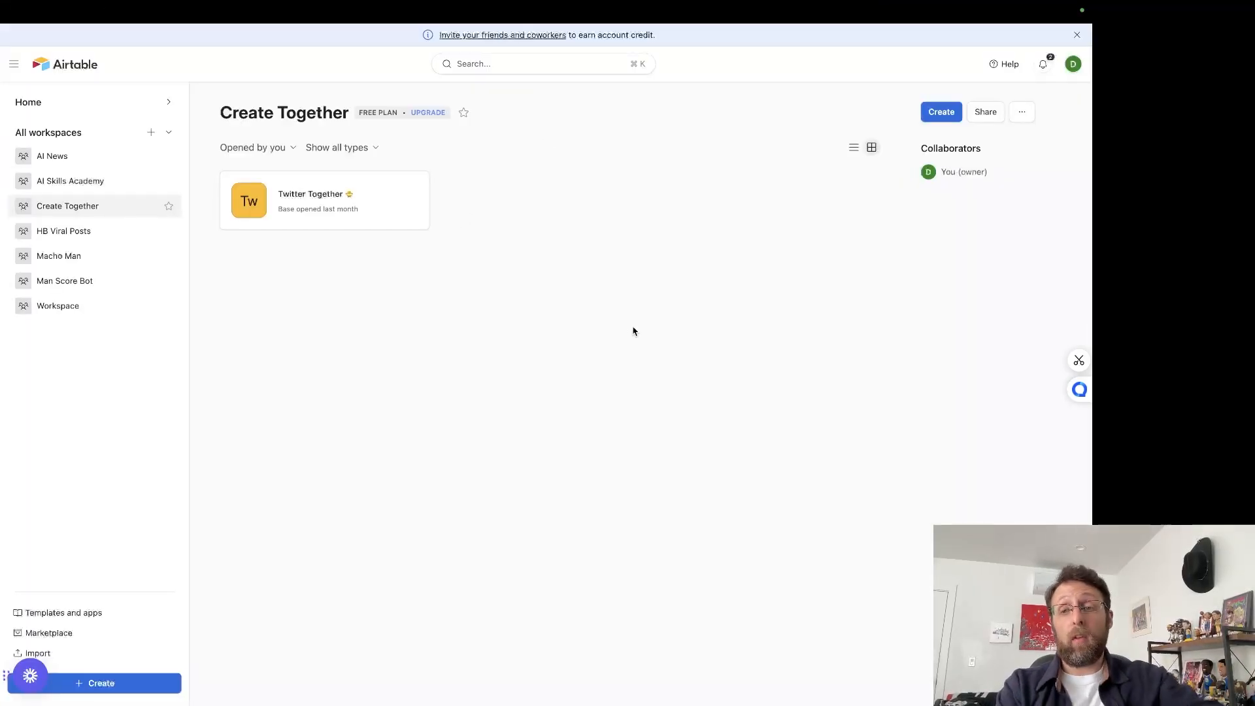
click(947, 113)
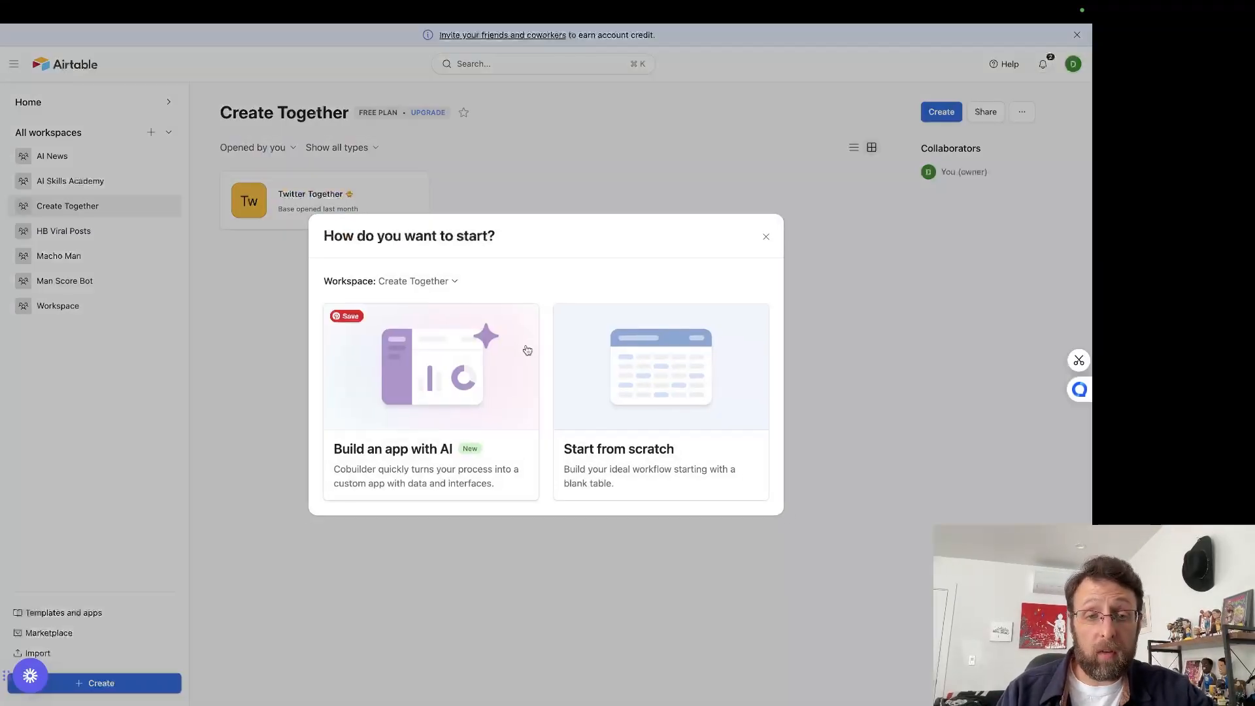
click(631, 395)
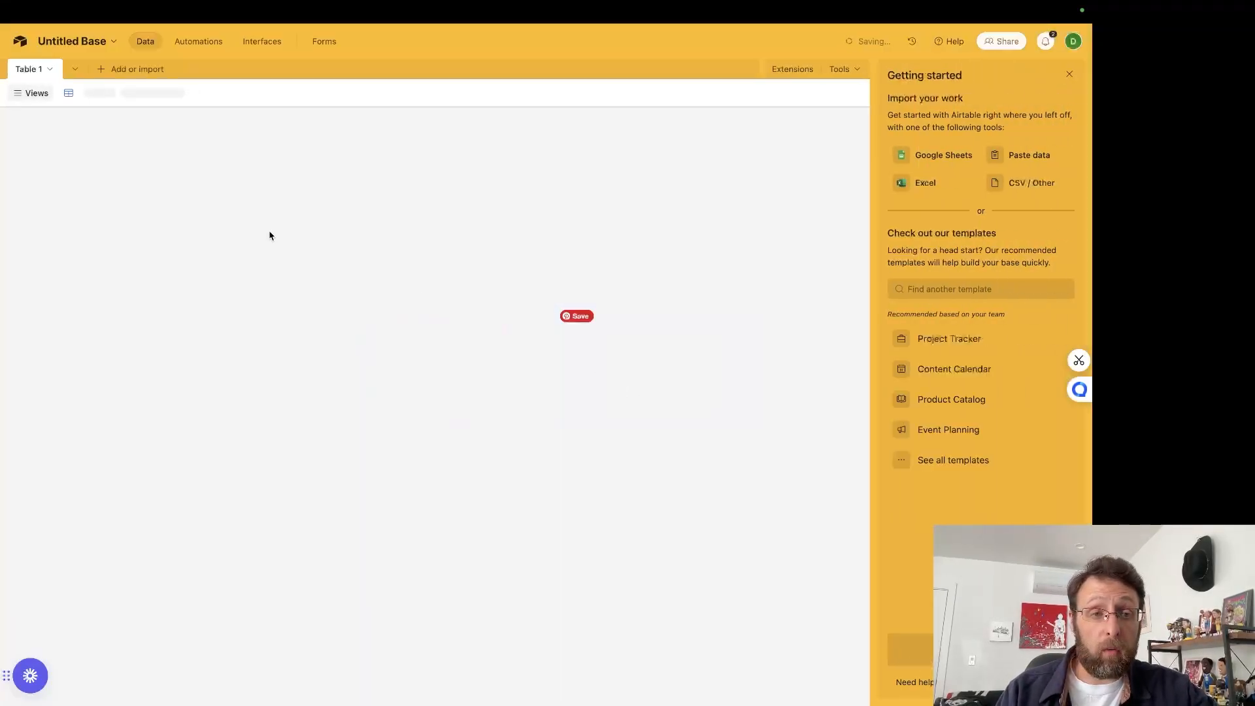
Step: Name the new base YouTube Scraper and give it the dark red colour
text(YouTube S)
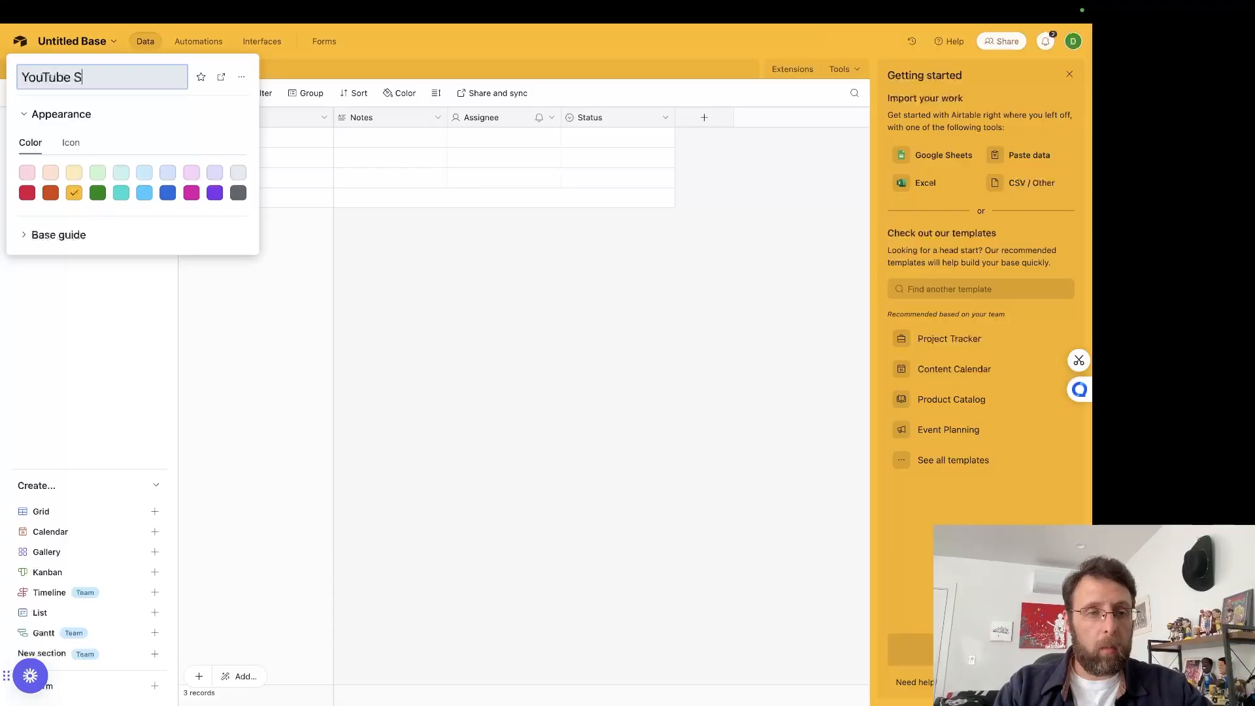
text(craper)
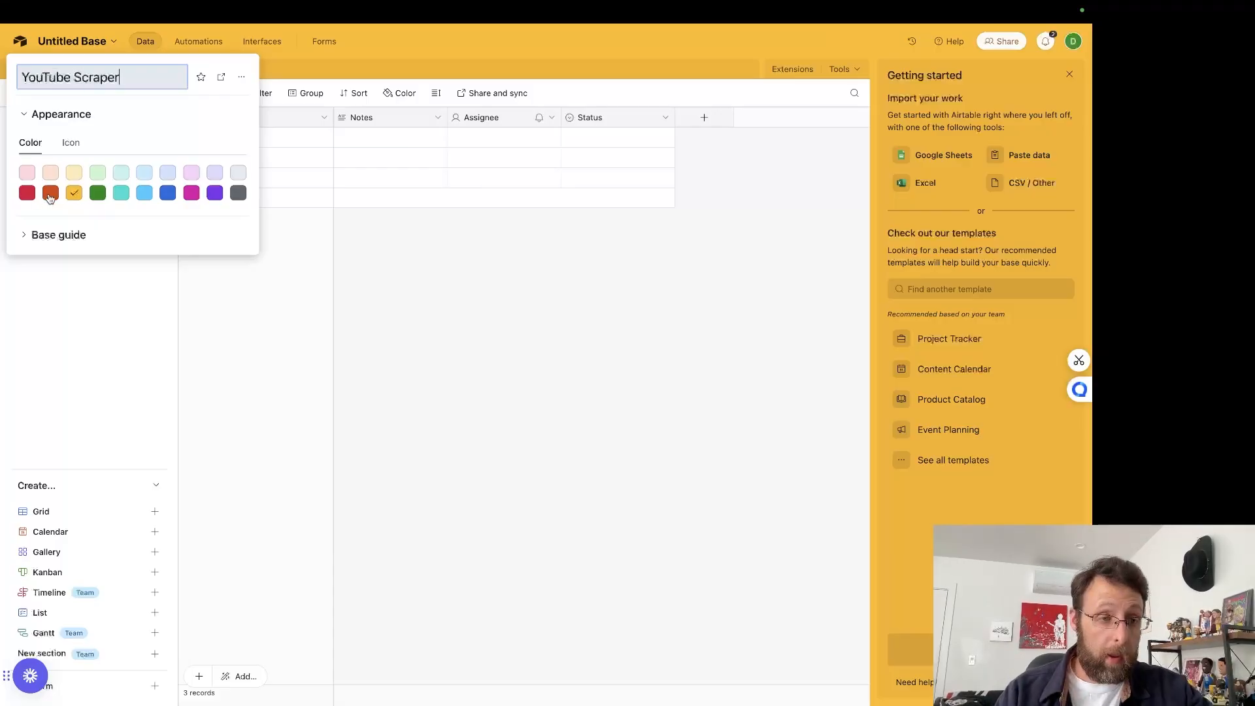
click(29, 198)
click(532, 340)
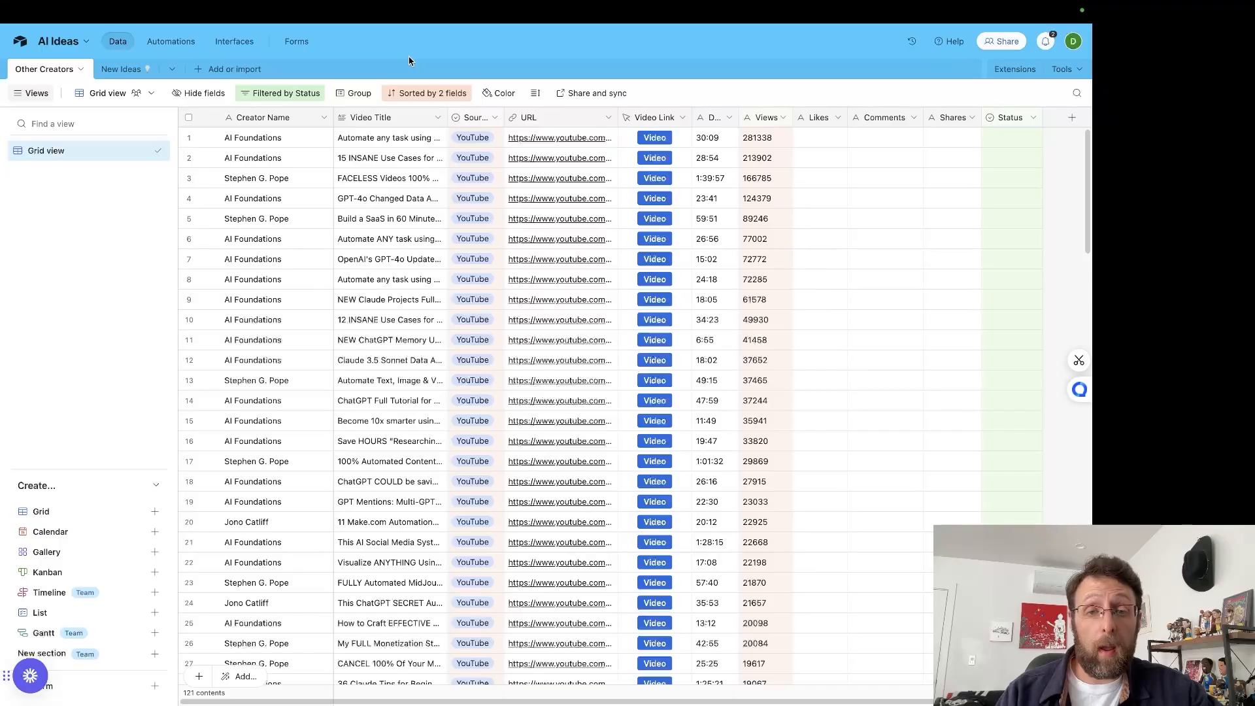
Step: In the YouTube Scraper base, rename the Name field to Creator Name and the Notes field to Video Description
click(427, 36)
double_click(252, 118)
text(C)
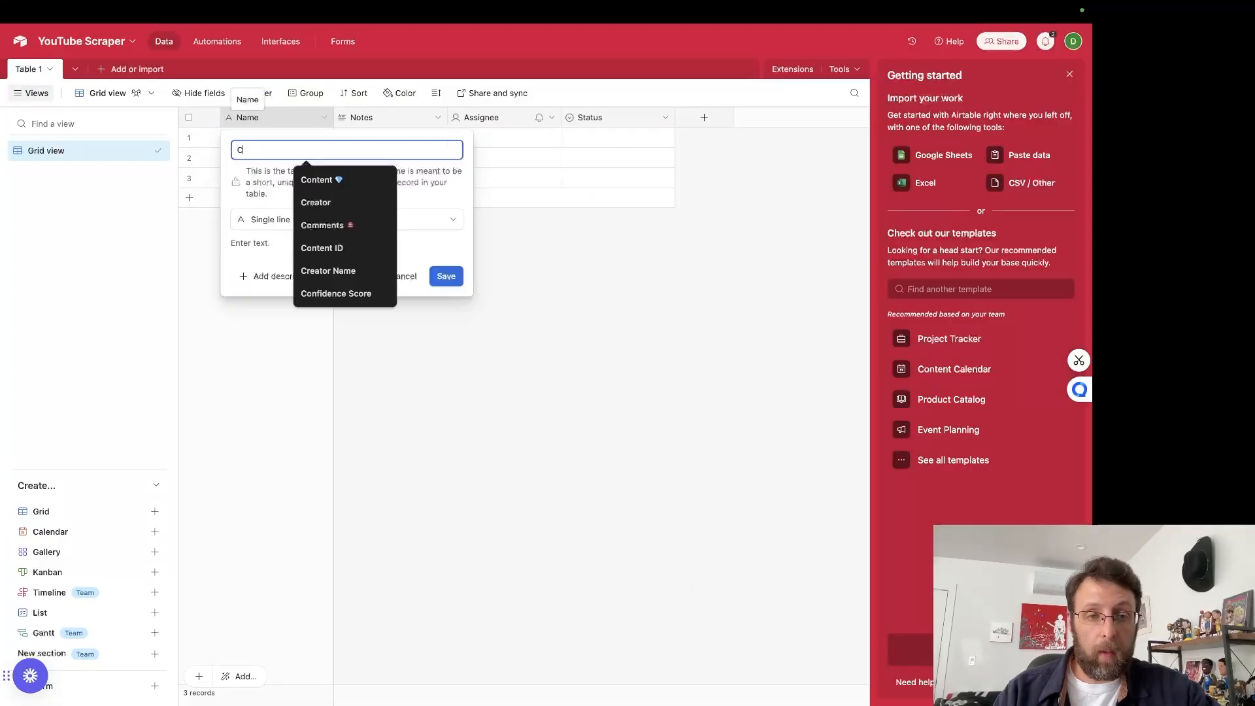
text(reator Name)
click(445, 276)
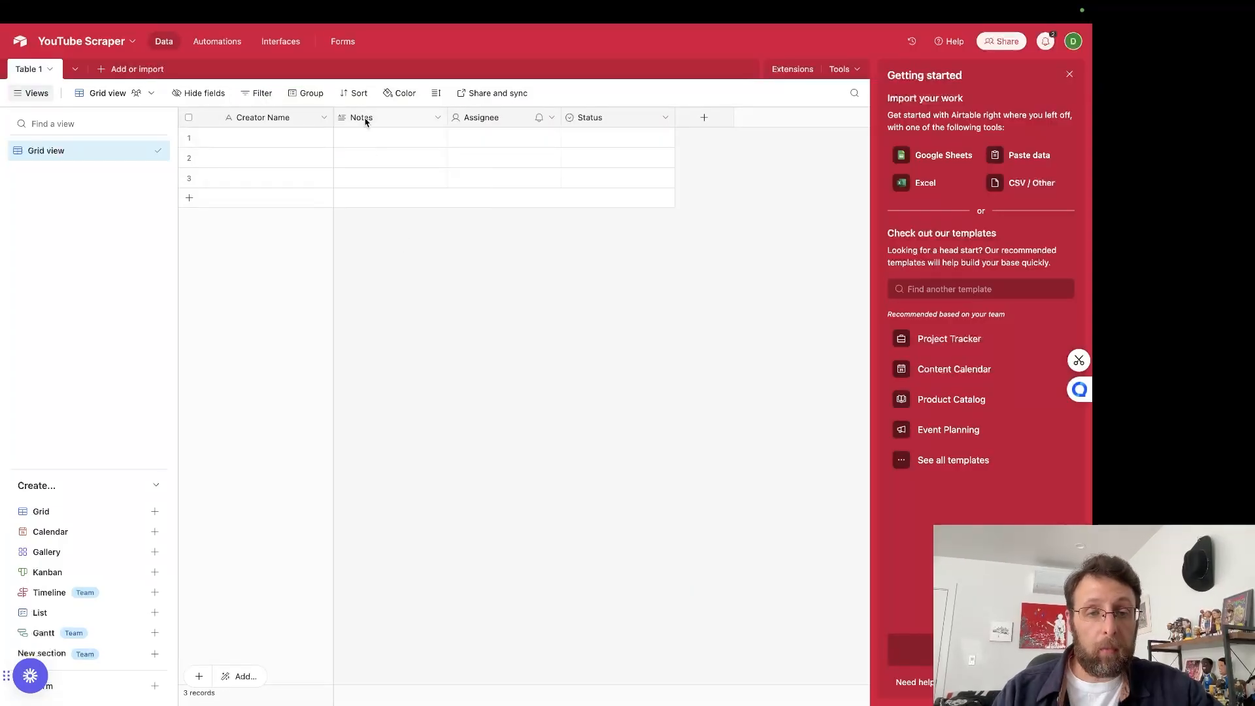
double_click(365, 118)
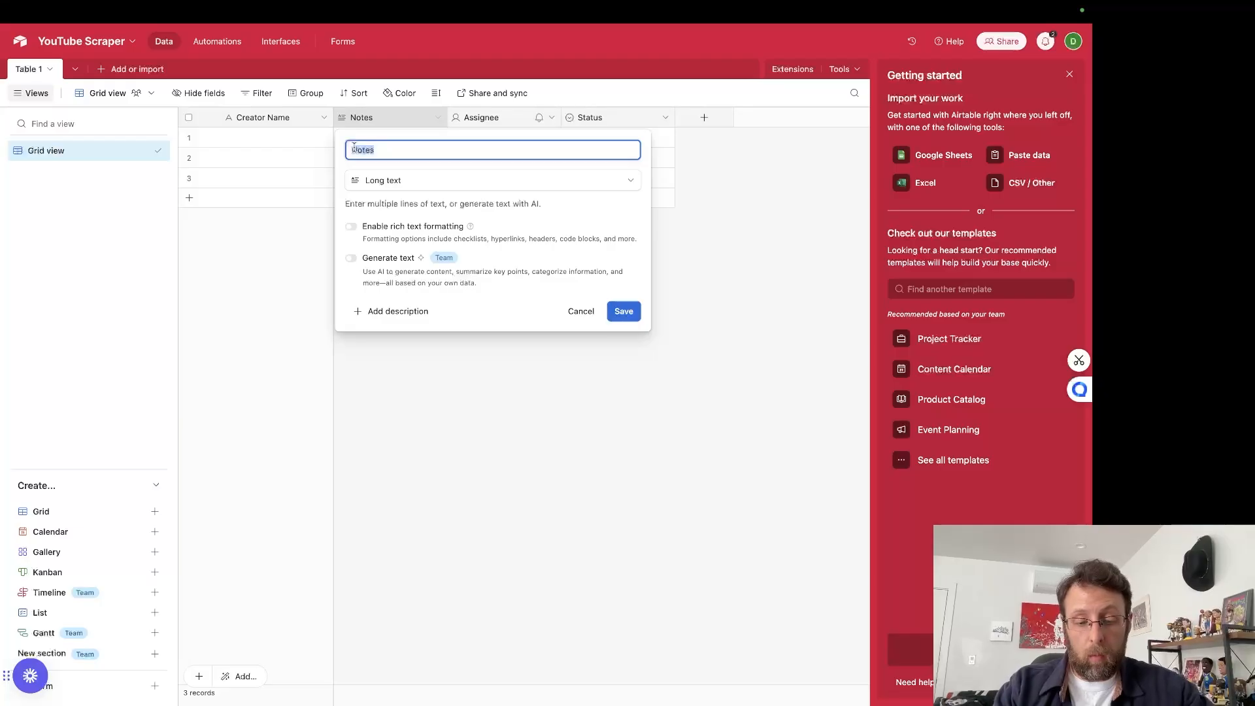
text(Video Description)
key(Return)
Step: Insert a single select field named Source after Video Description, with the options YouTube and TikTok
click(437, 117)
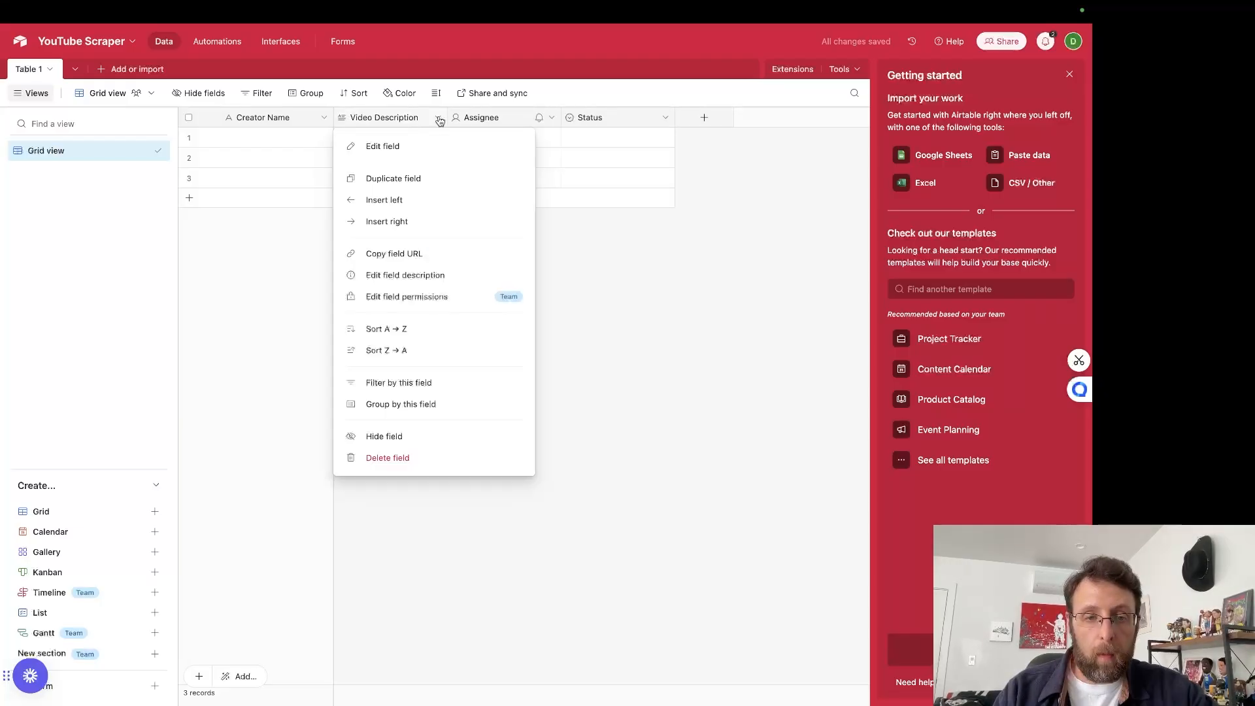
click(409, 220)
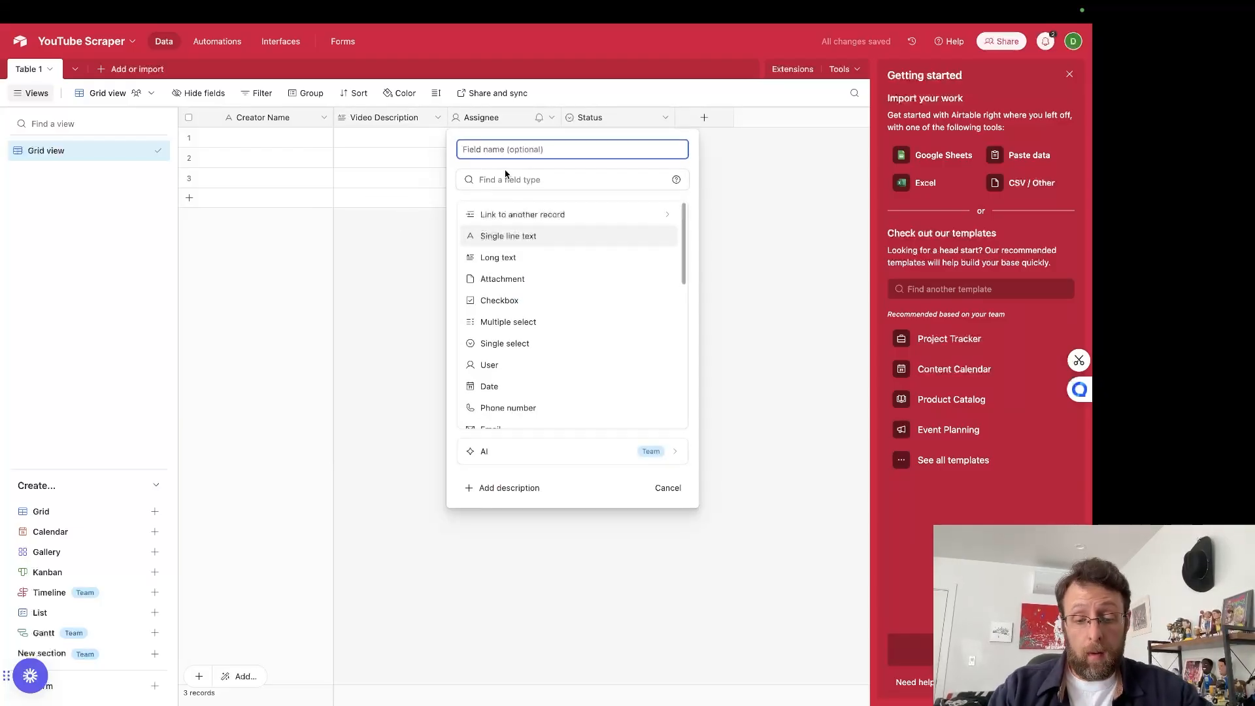
text(Source)
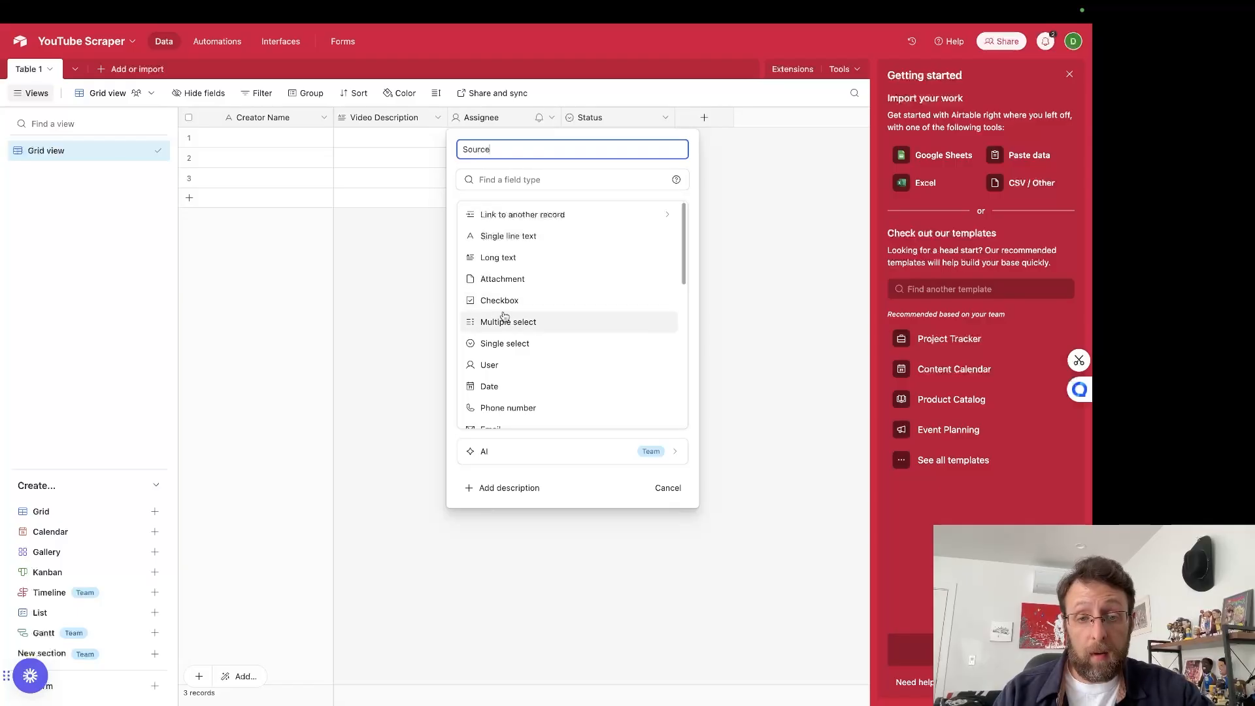
scroll(504, 317, down, 1)
click(505, 321)
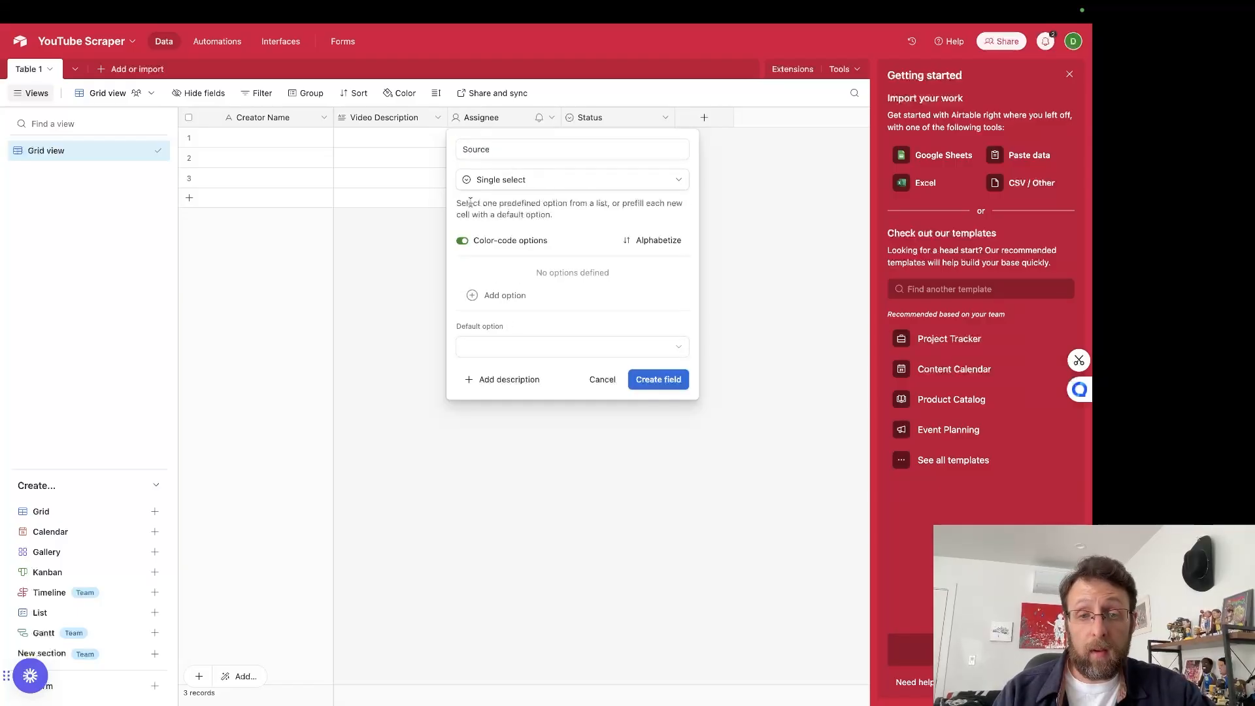
click(512, 295)
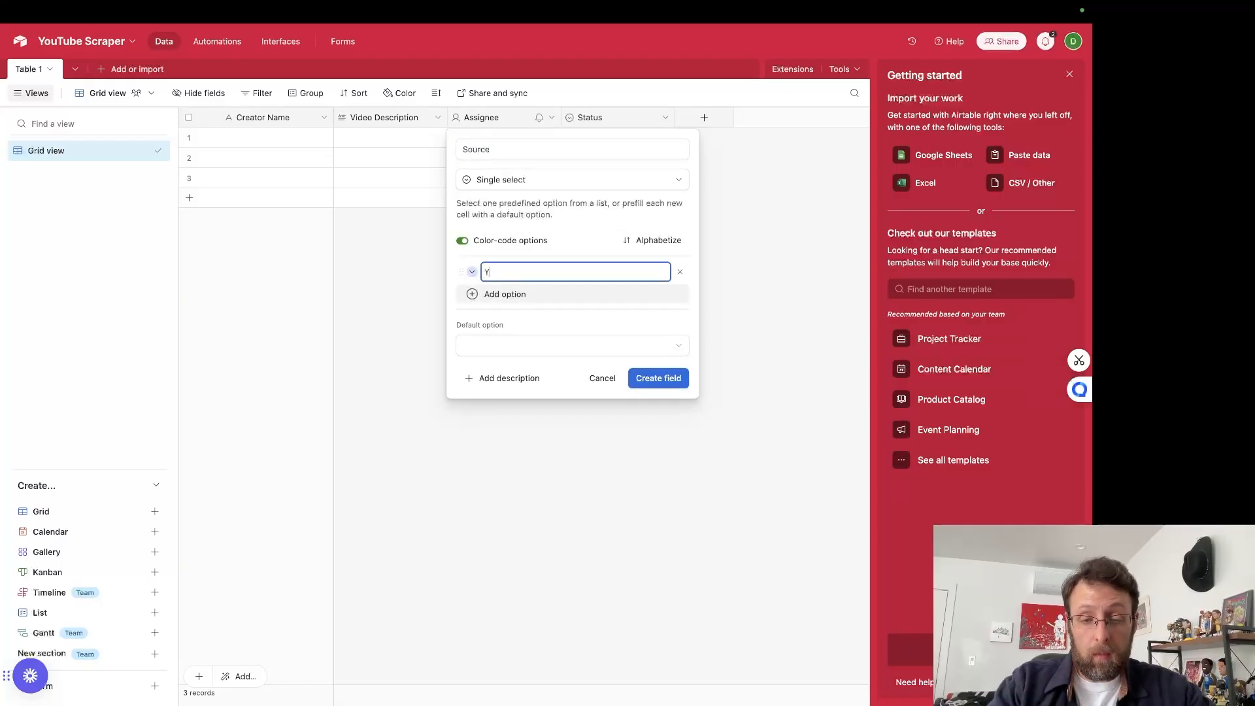
click(483, 294)
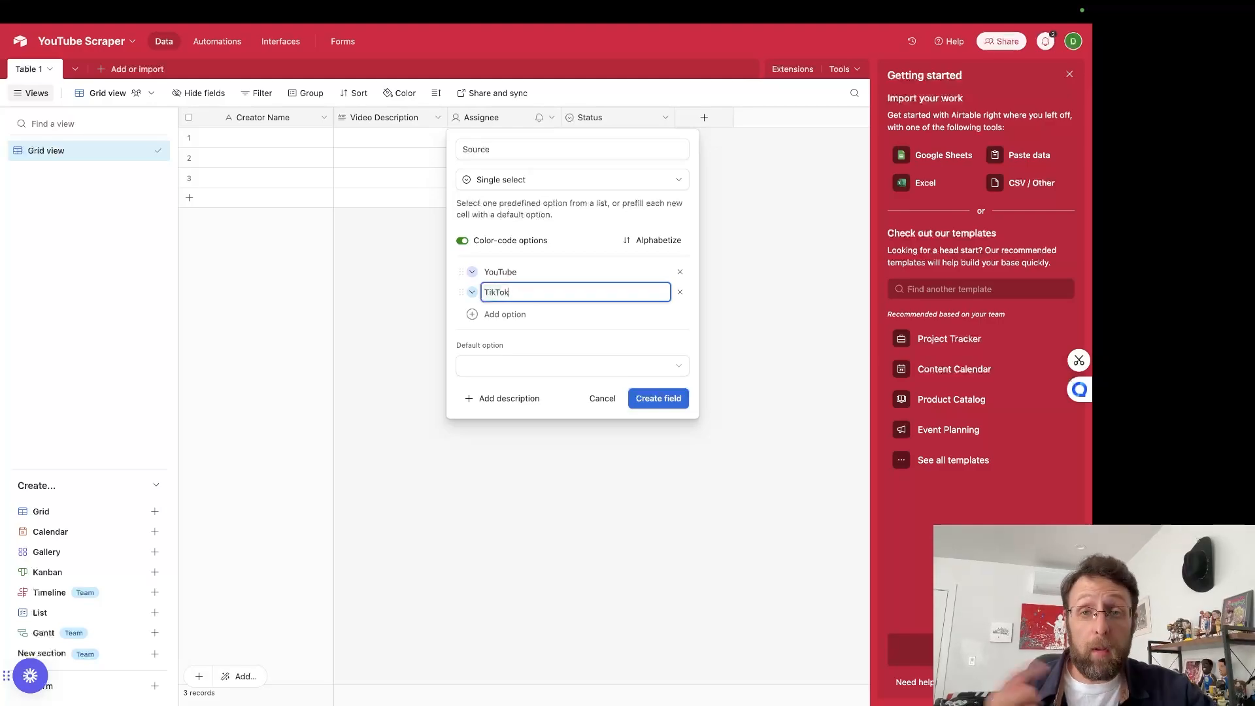
click(657, 399)
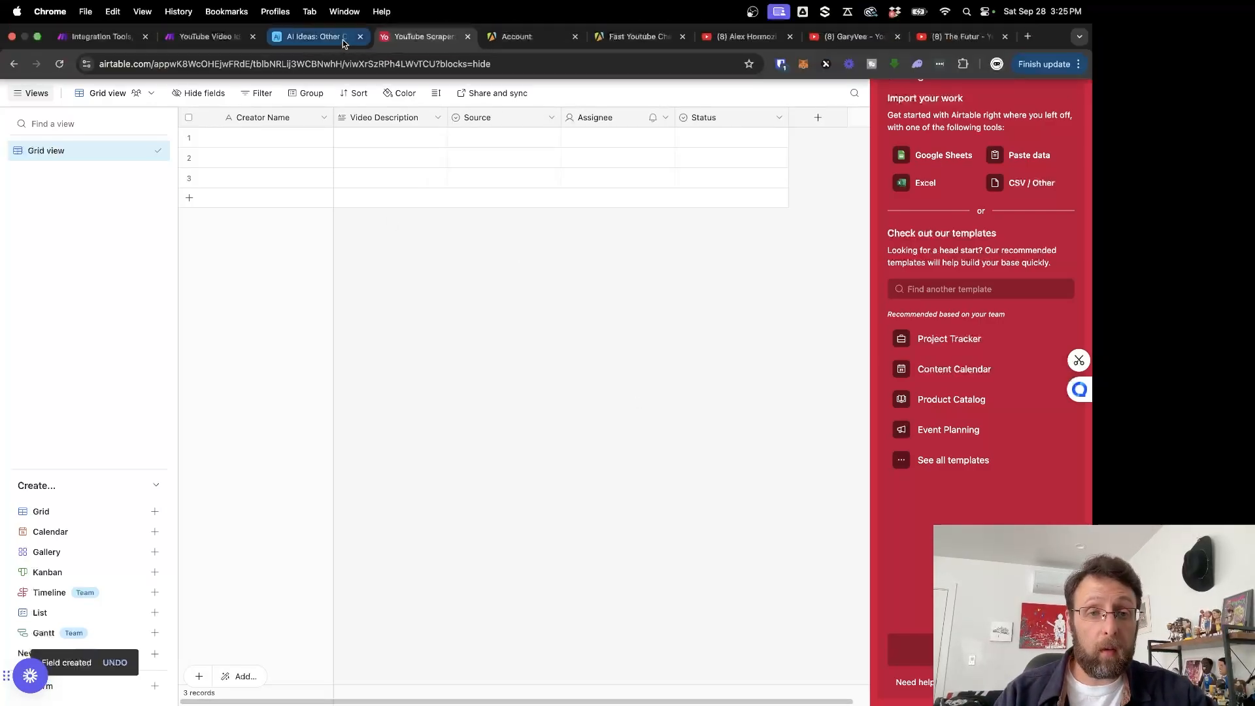
Step: Check the field layout in the AI Ideas base, then insert a URL-type field named URL after Source in YouTube Scraper
click(308, 41)
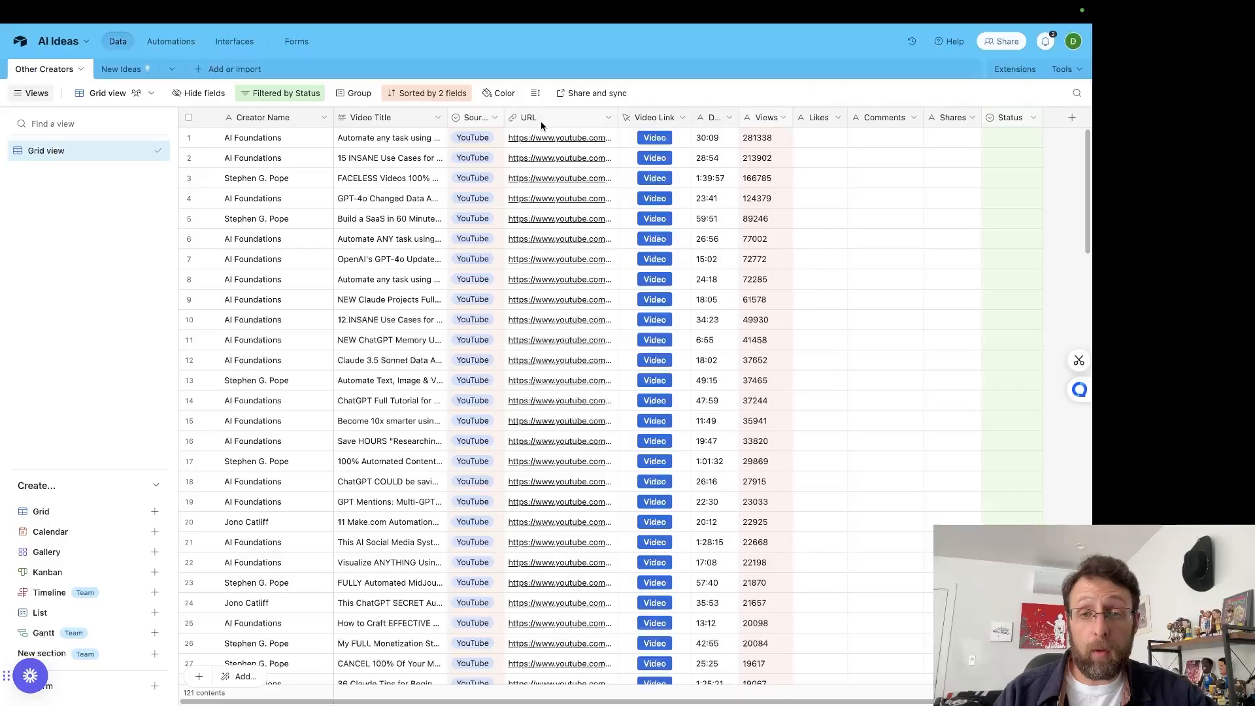
mouse_move(513, 4)
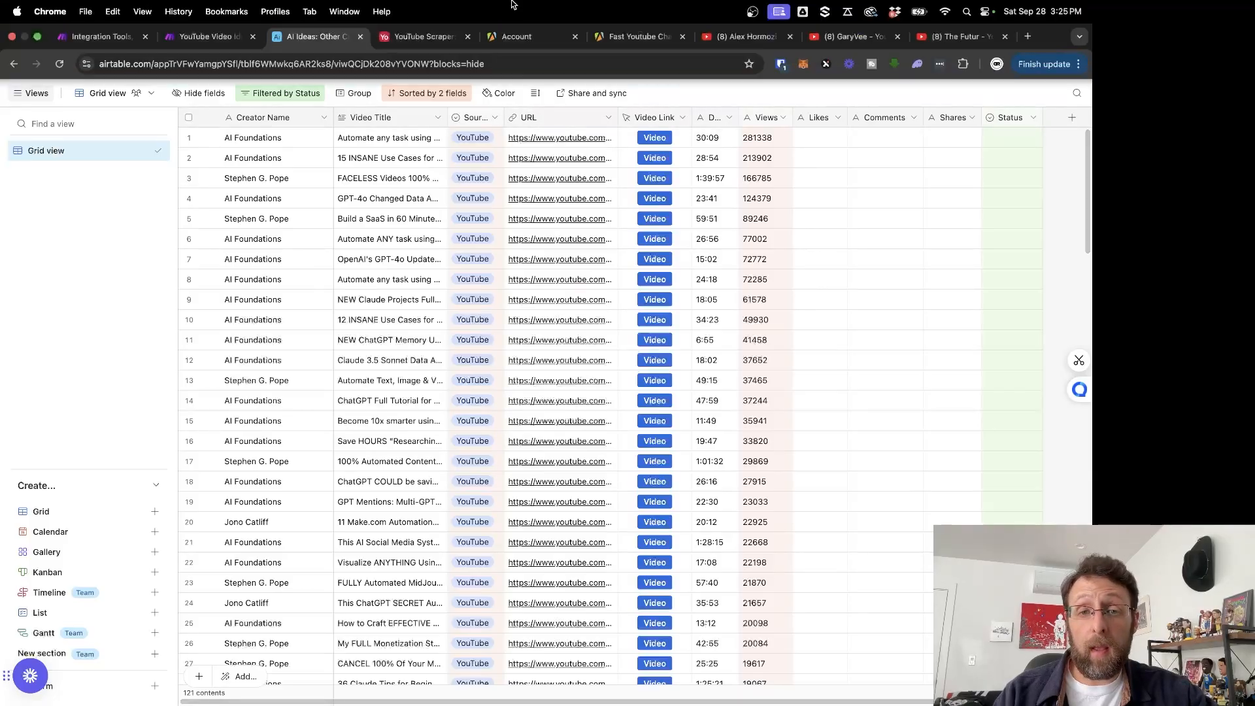
click(419, 37)
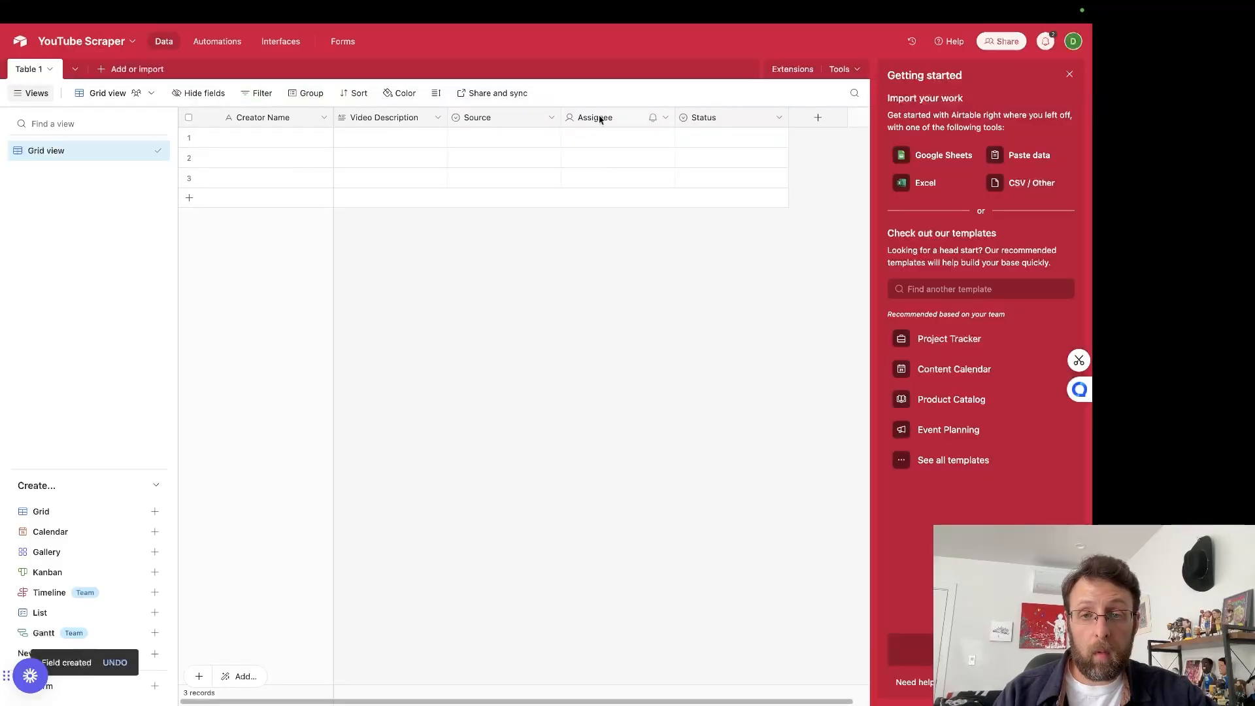
click(552, 119)
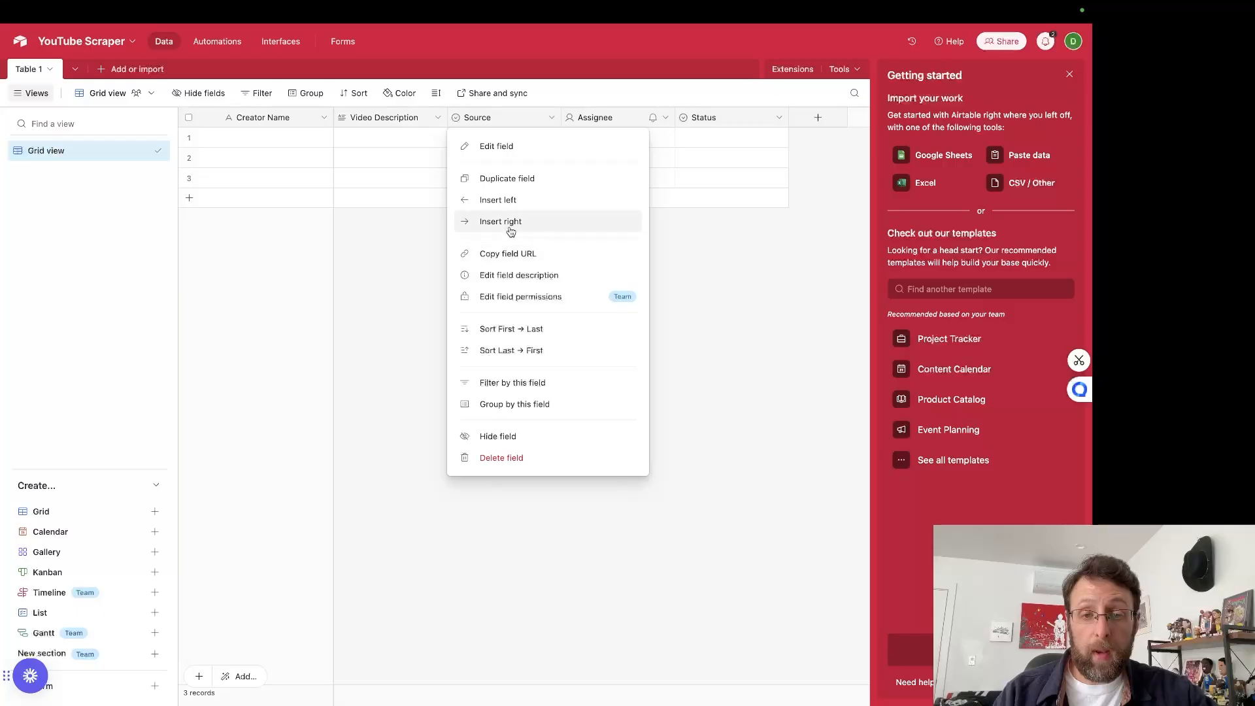
click(509, 222)
text(URL)
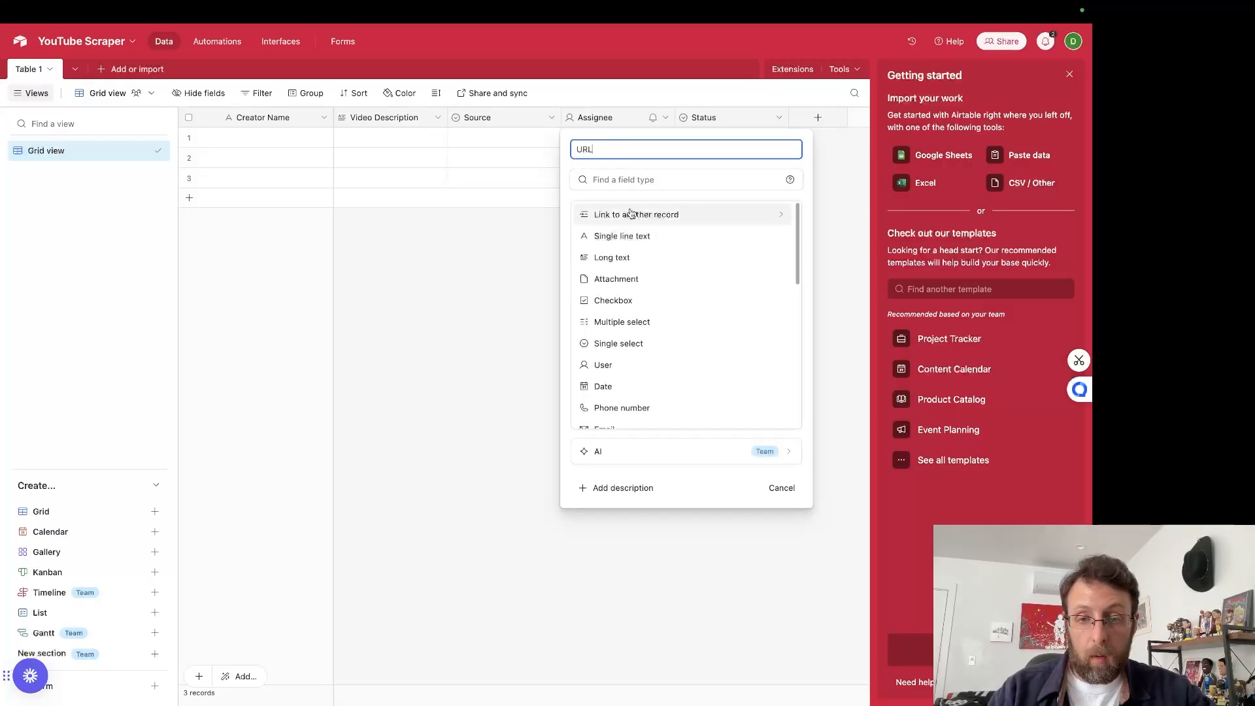
scroll(640, 275, down, 3)
scroll(640, 274, down, 2)
click(598, 282)
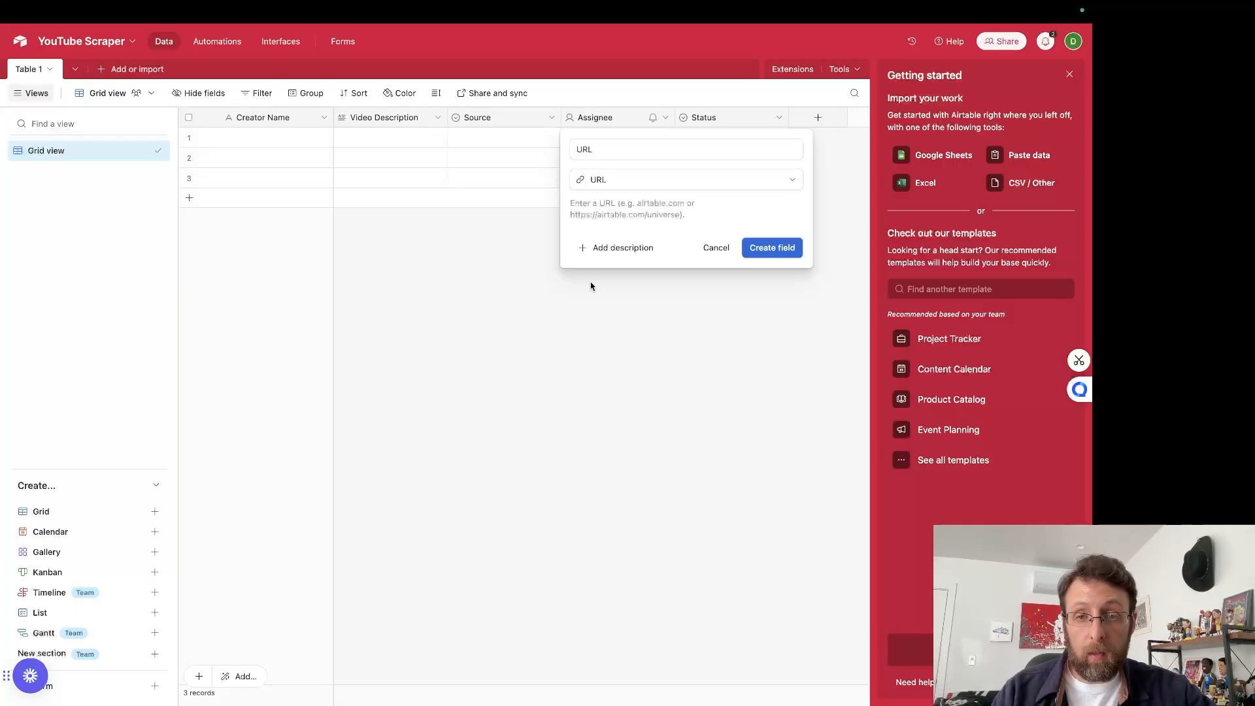
click(763, 247)
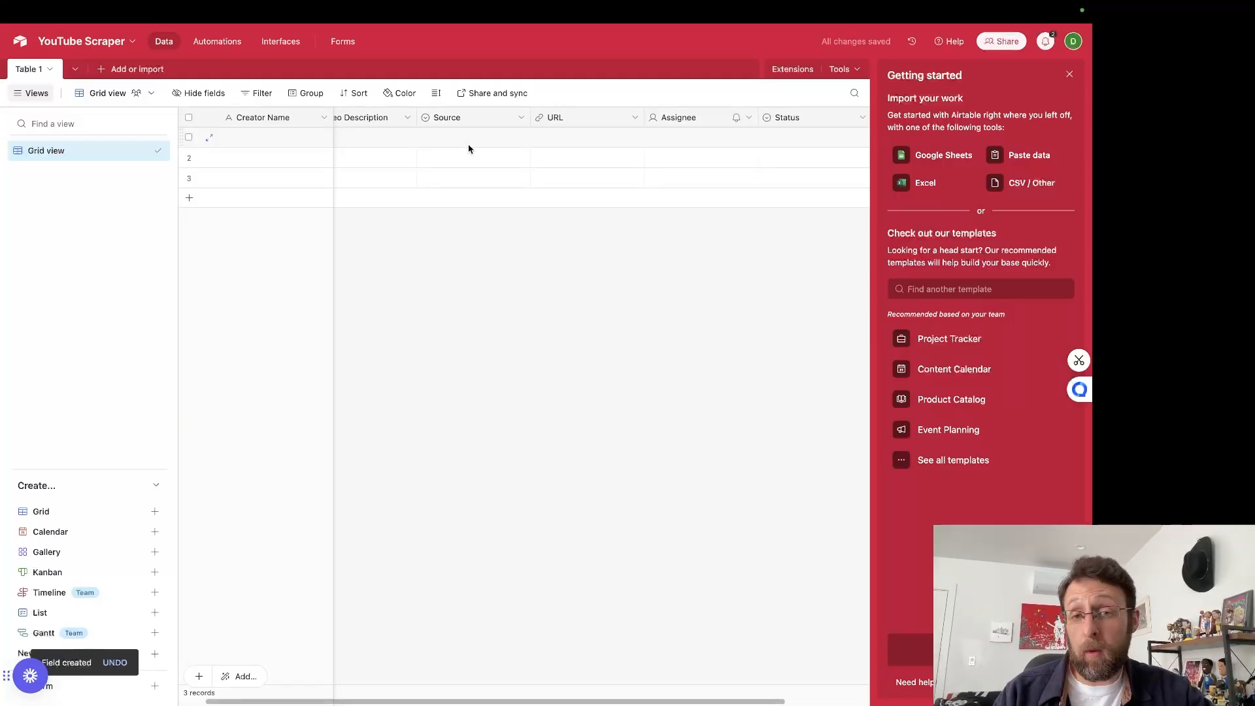
Step: Start a new field named Video Link after the URL field and choose Button as its type
click(634, 118)
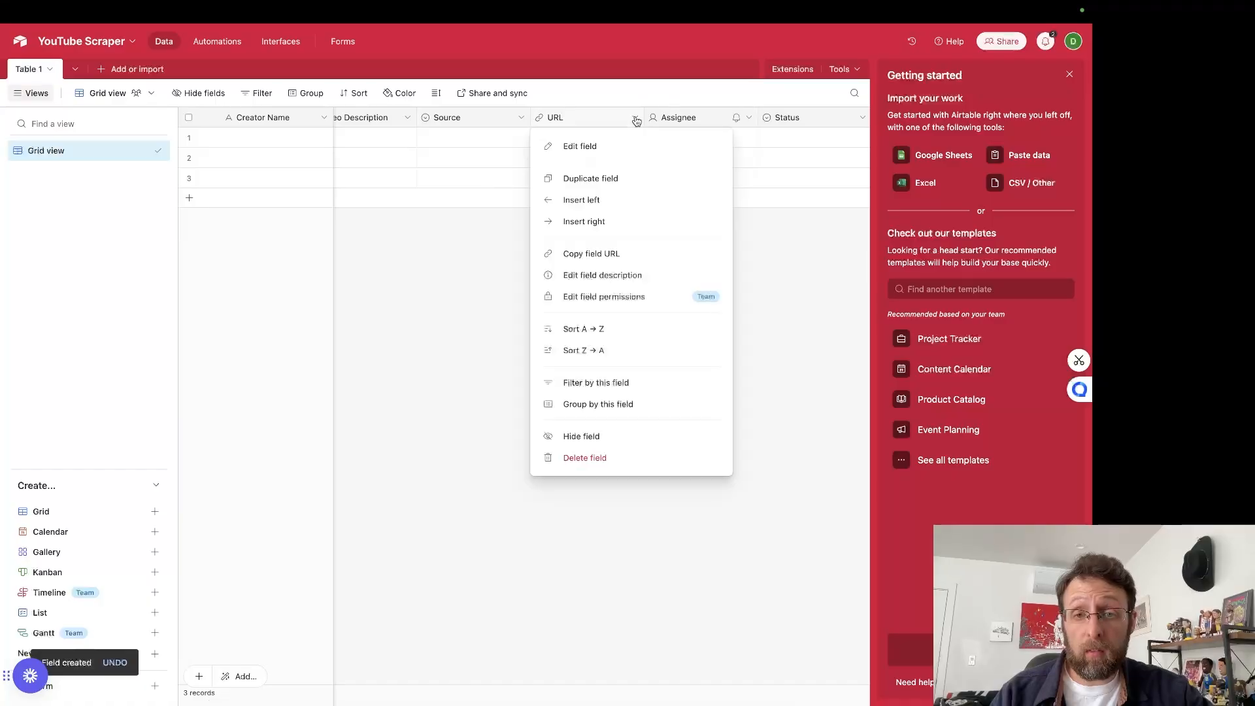
click(579, 222)
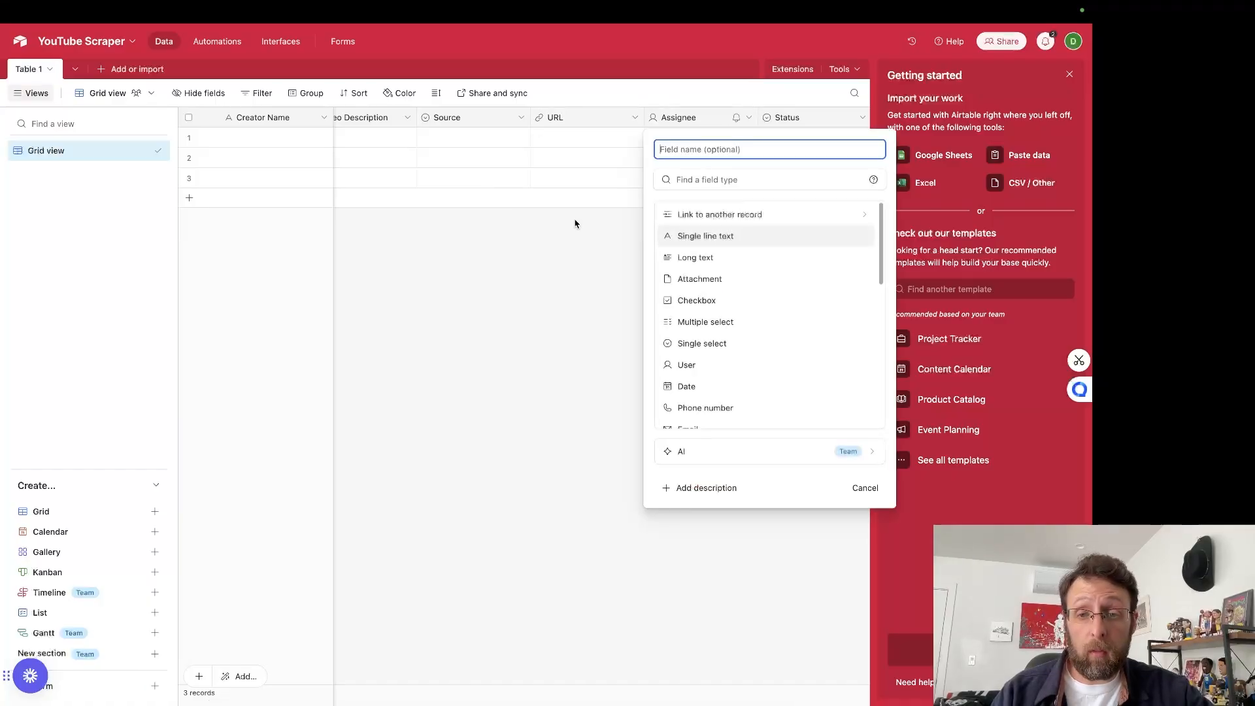
text(Vid)
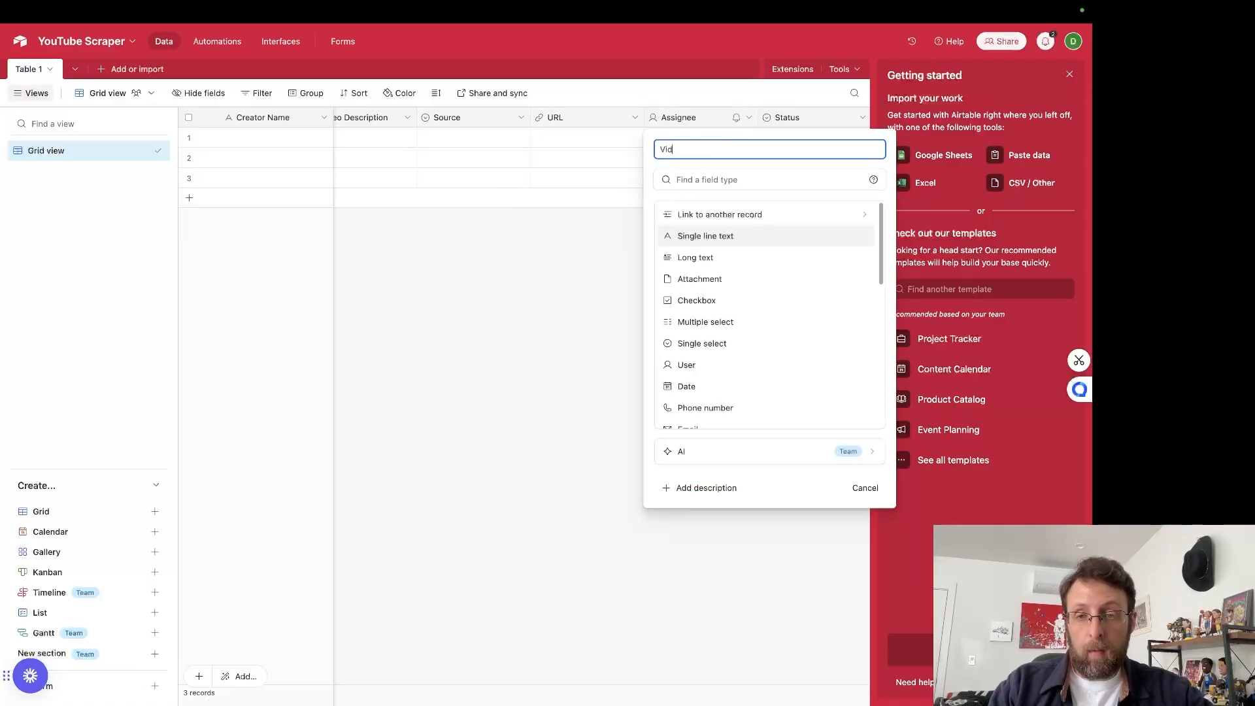
text(eo Link)
key(Tab)
scroll(717, 289, down, 10)
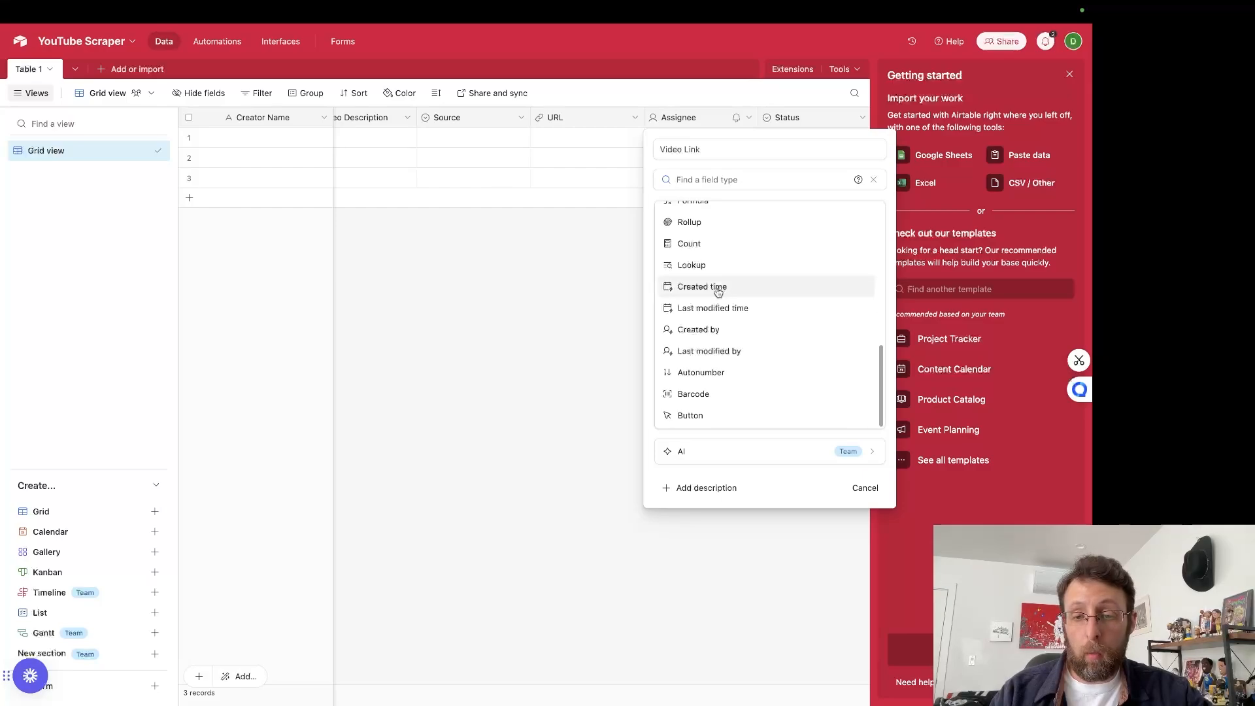
click(684, 419)
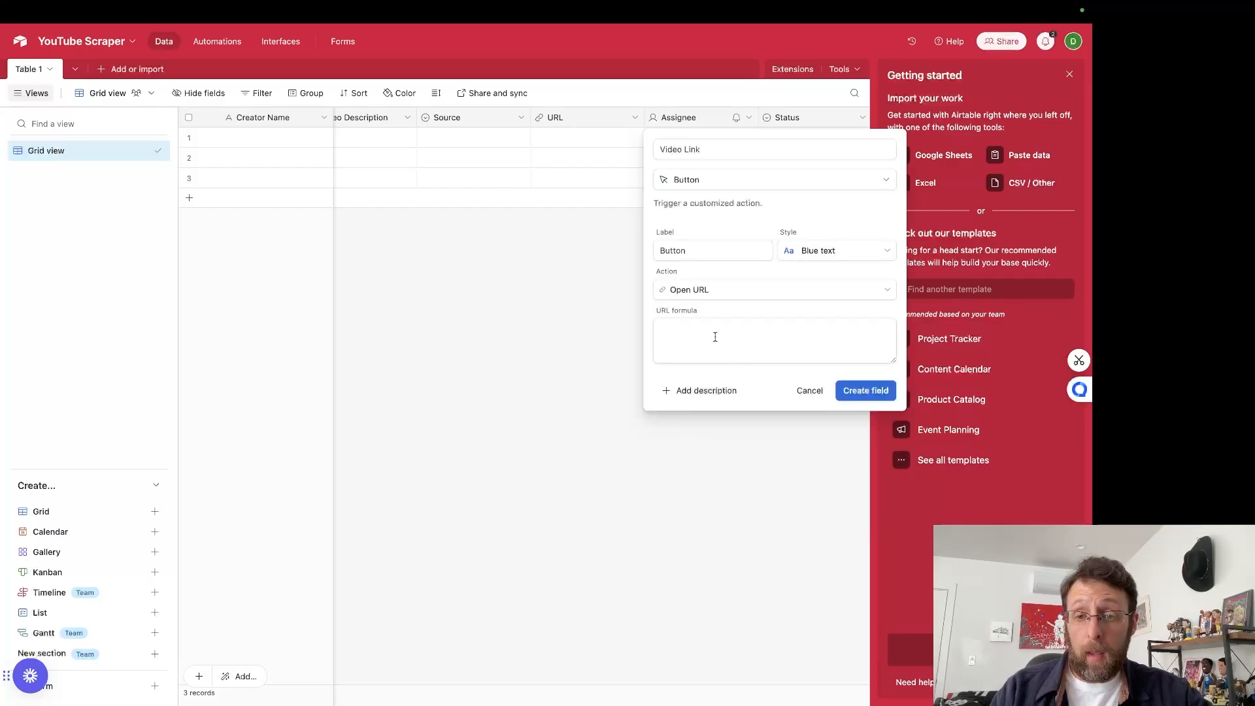
Step: Set the button's URL formula to the URL field, its style to Solid blue and its label to Video, and create the field
click(731, 352)
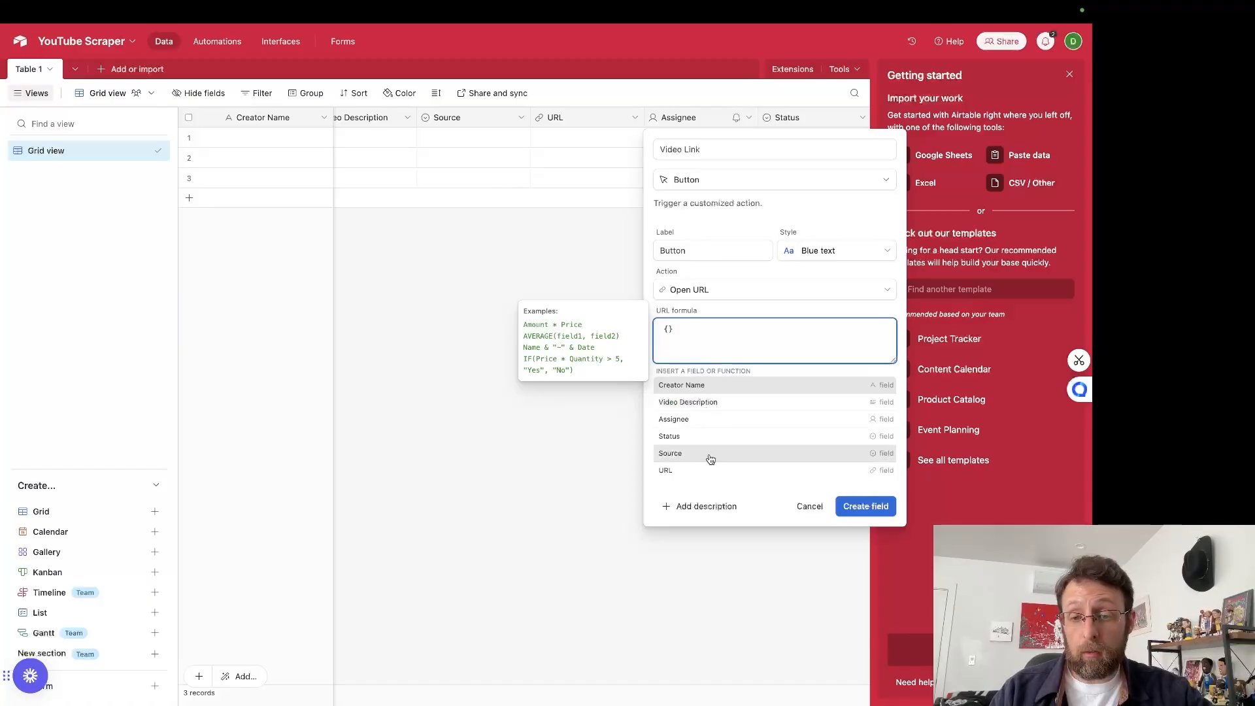
click(671, 471)
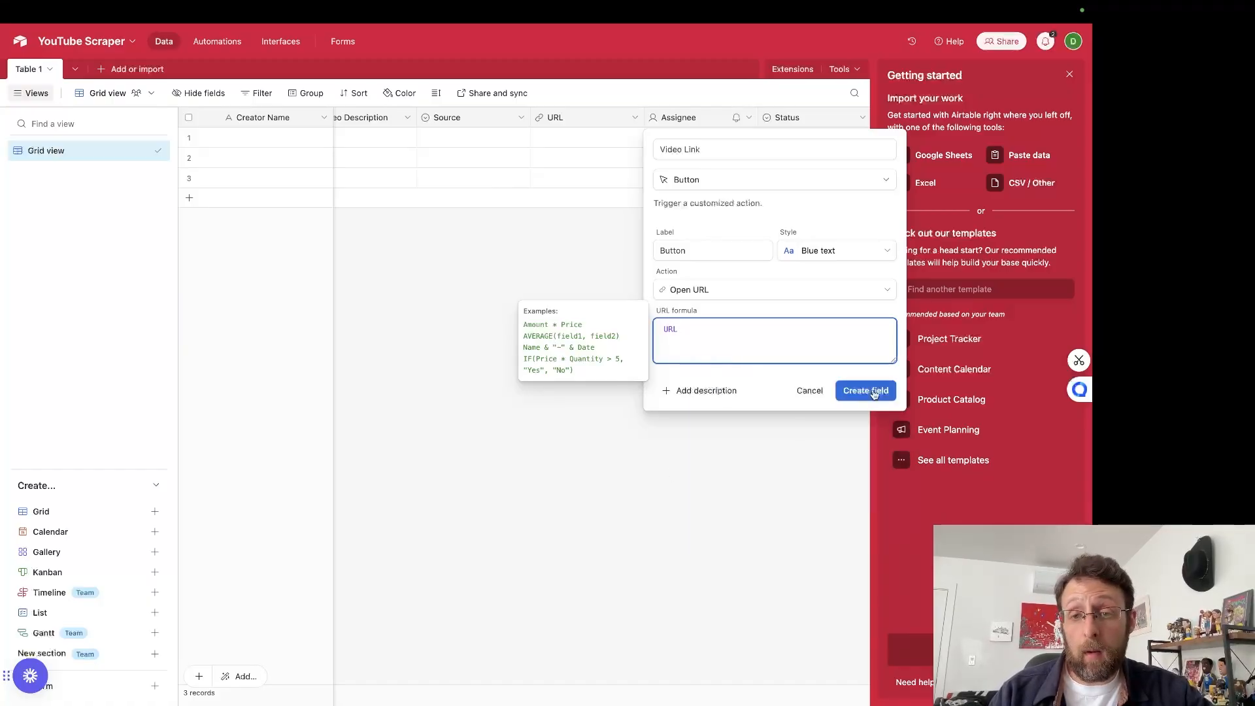
click(875, 257)
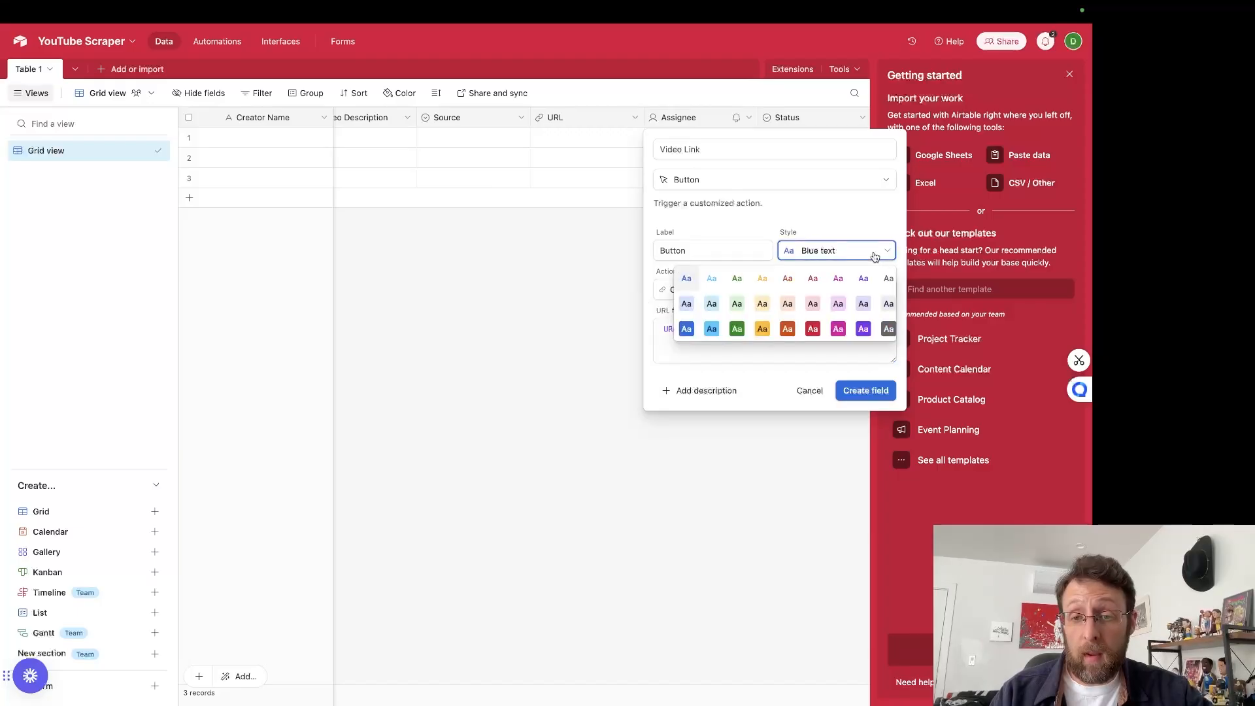
click(686, 328)
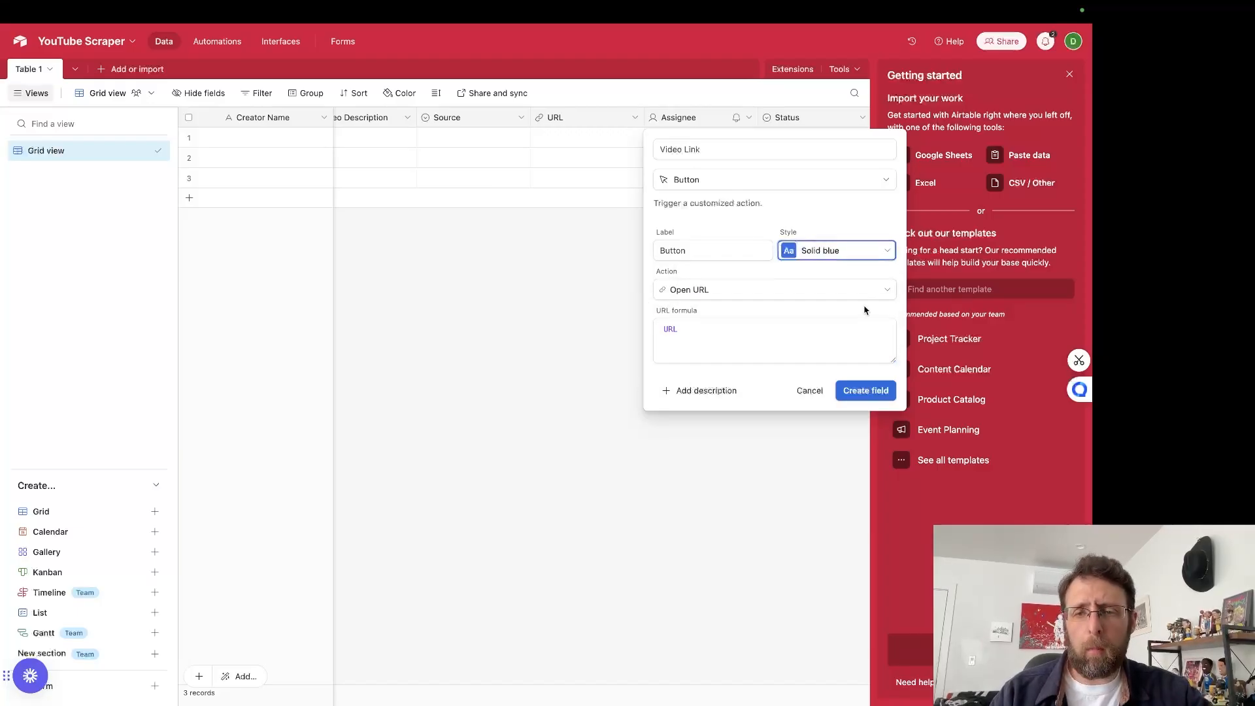
double_click(698, 248)
text(Video)
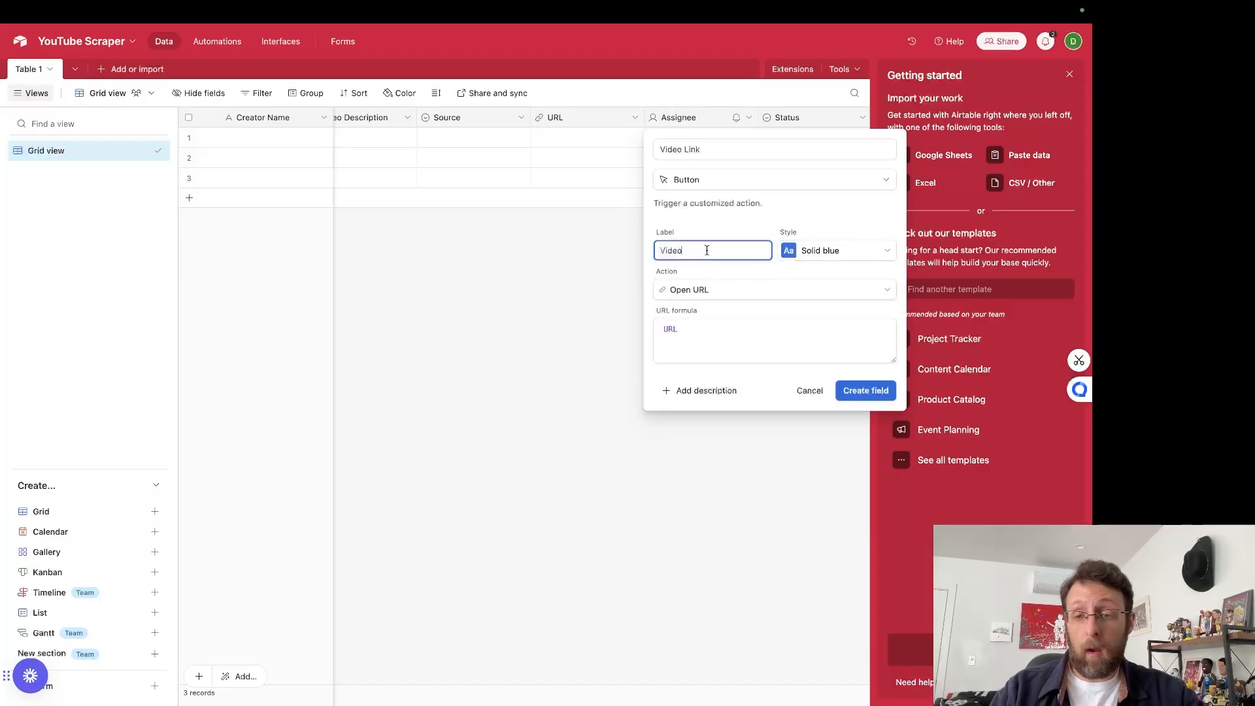
click(848, 388)
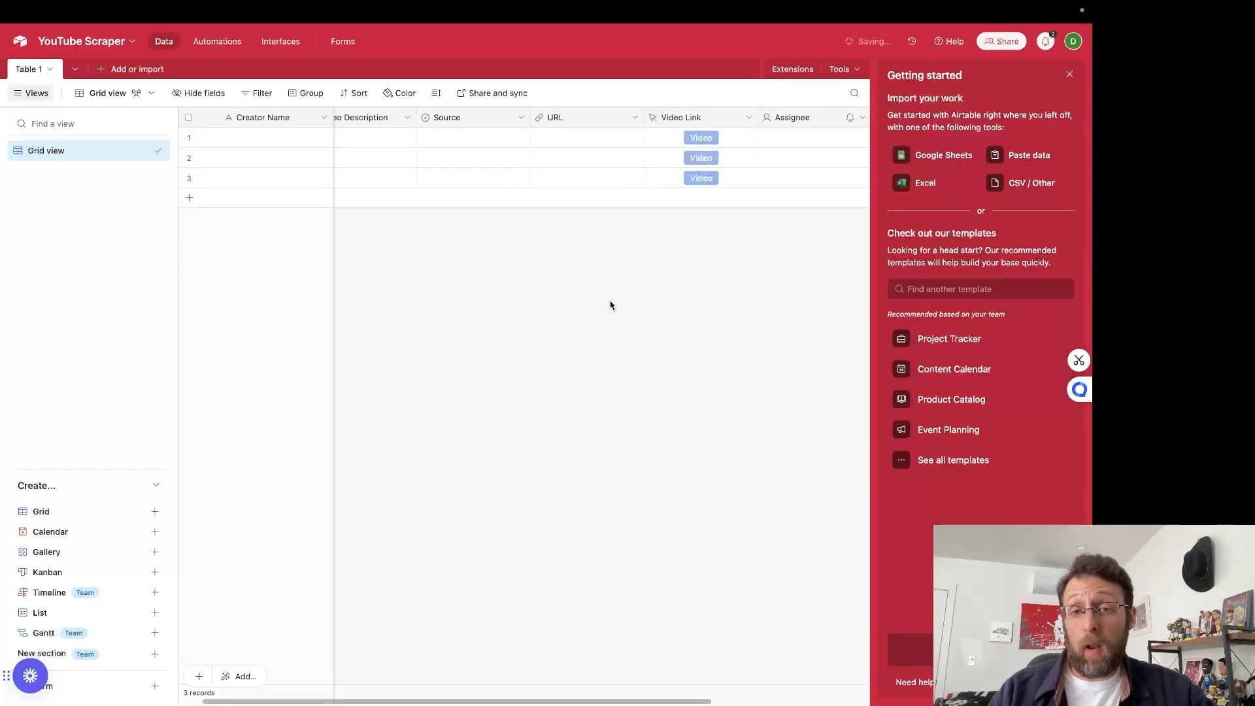
click(550, 137)
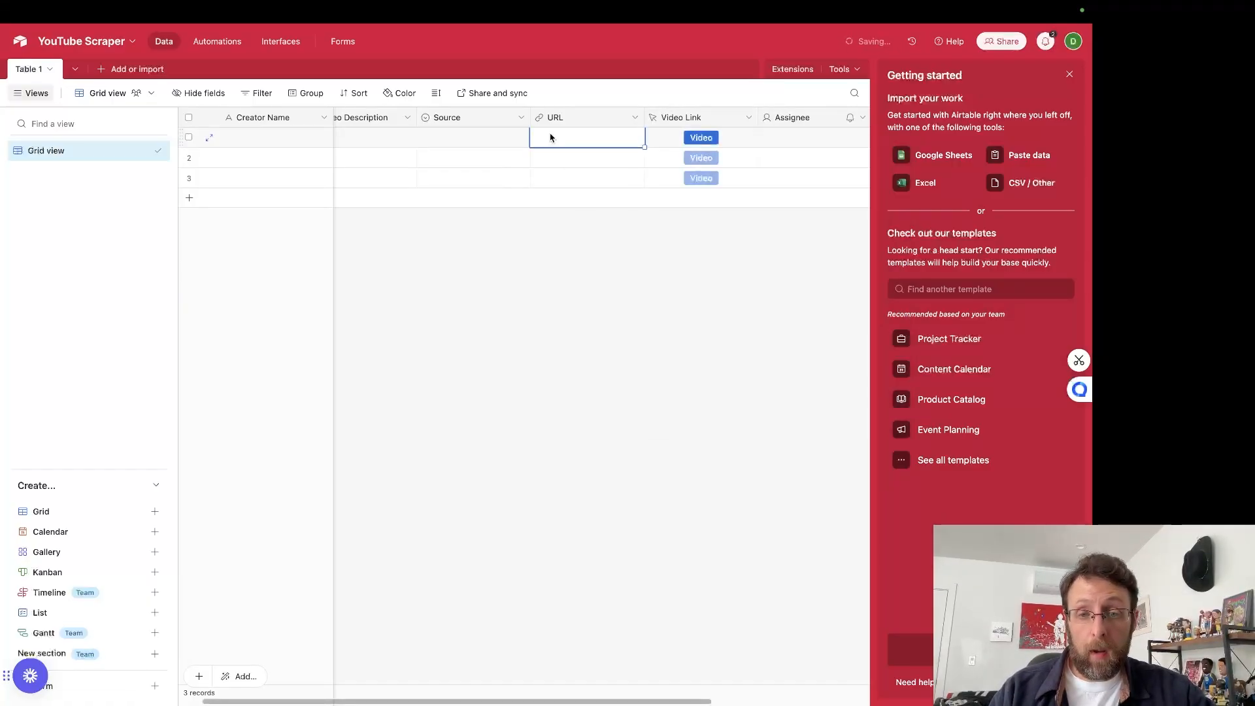
text(https:/)
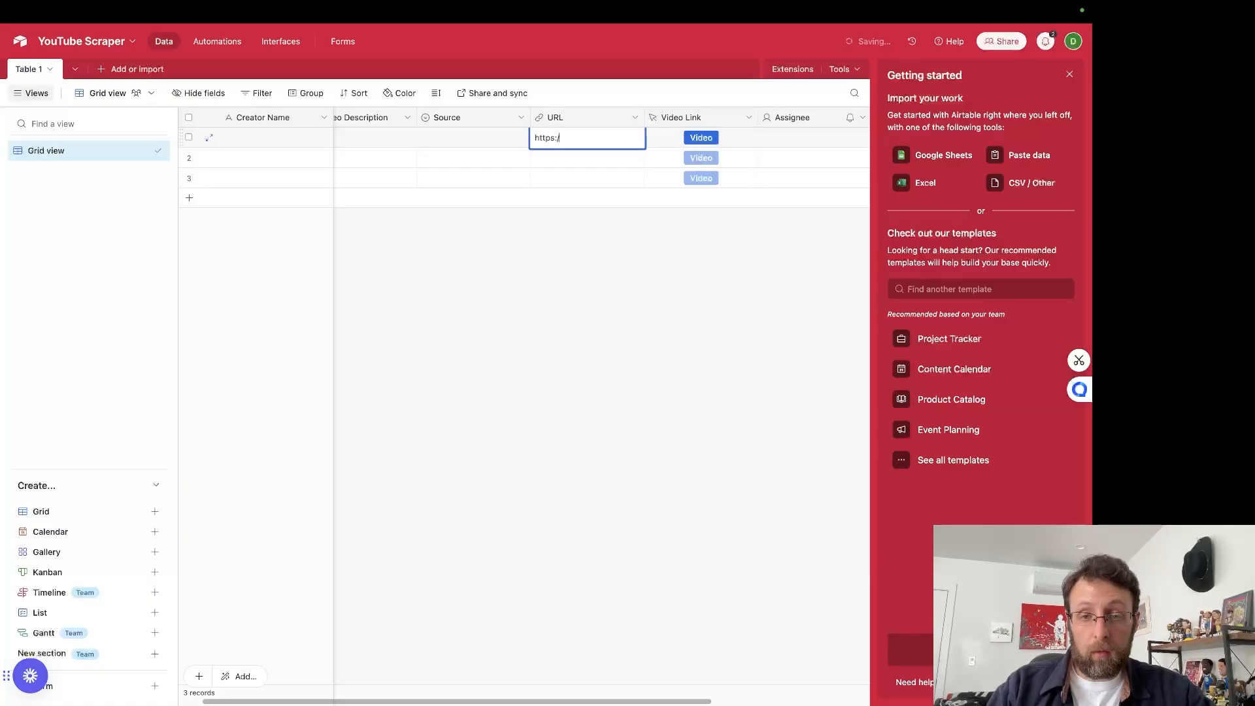
text(/www.youtube.com)
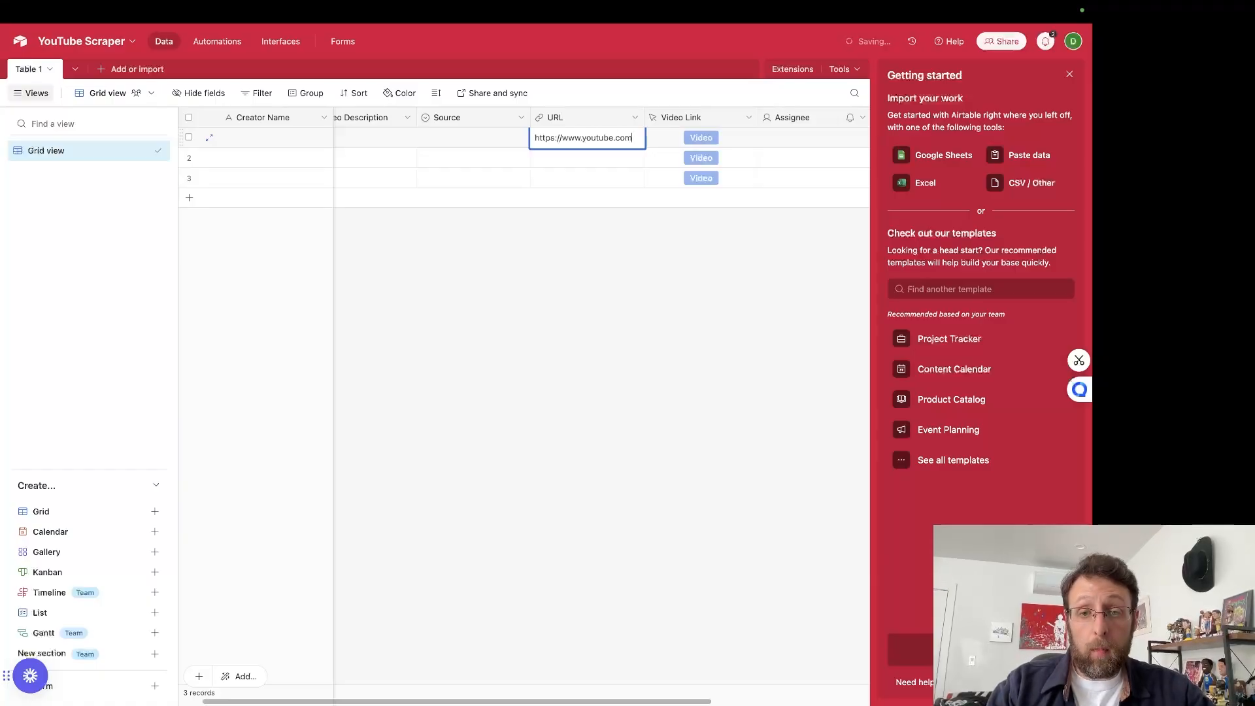
click(540, 384)
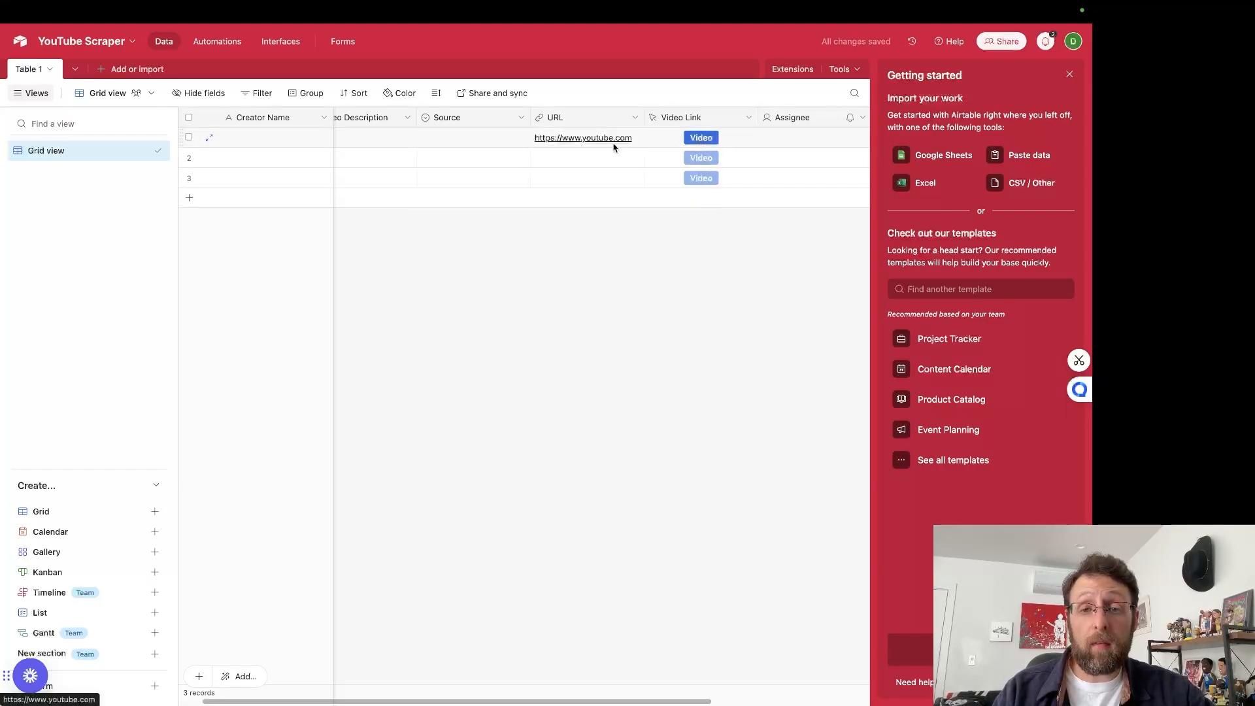
Step: Test the first record's Video button by opening its link, and return to the YouTube Scraper base
click(604, 141)
click(696, 136)
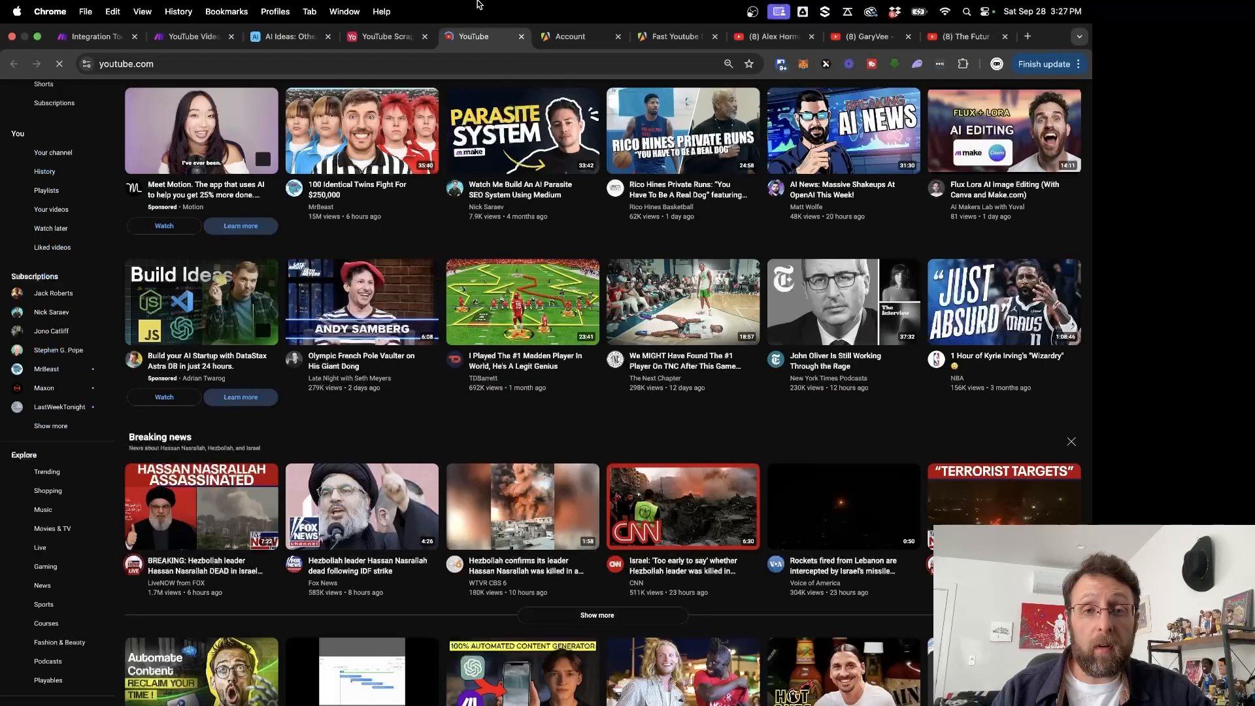
click(387, 38)
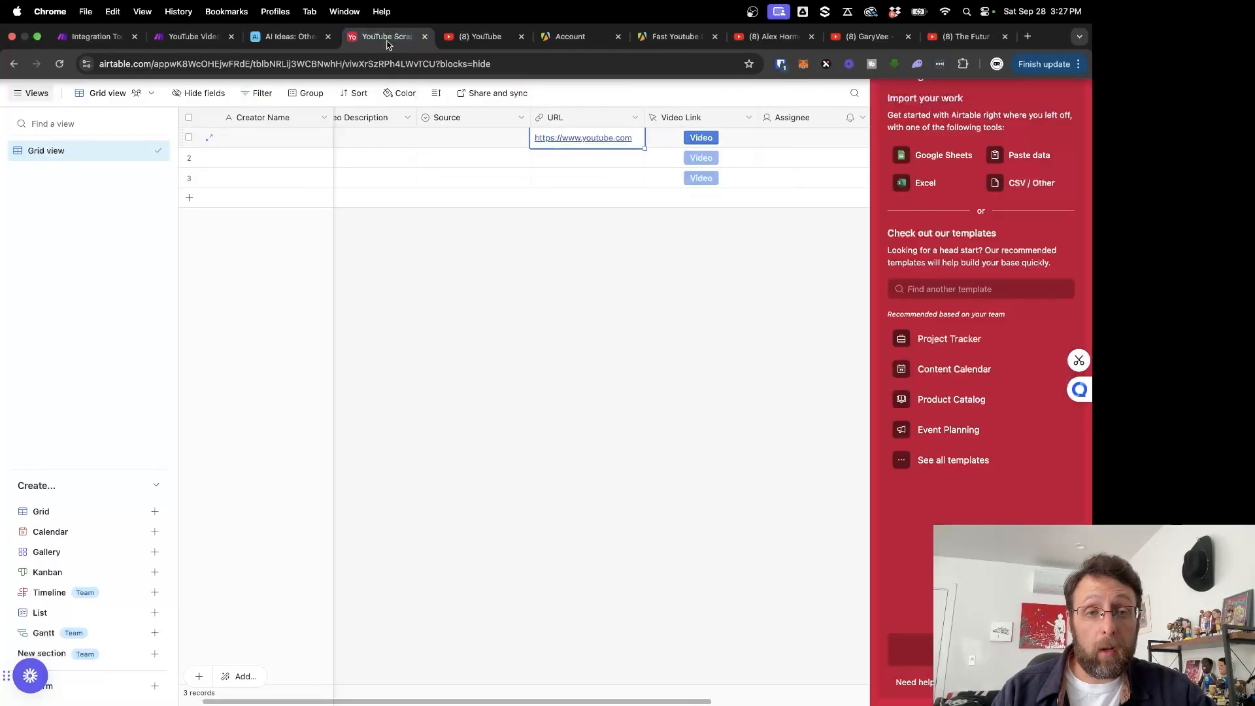
click(678, 307)
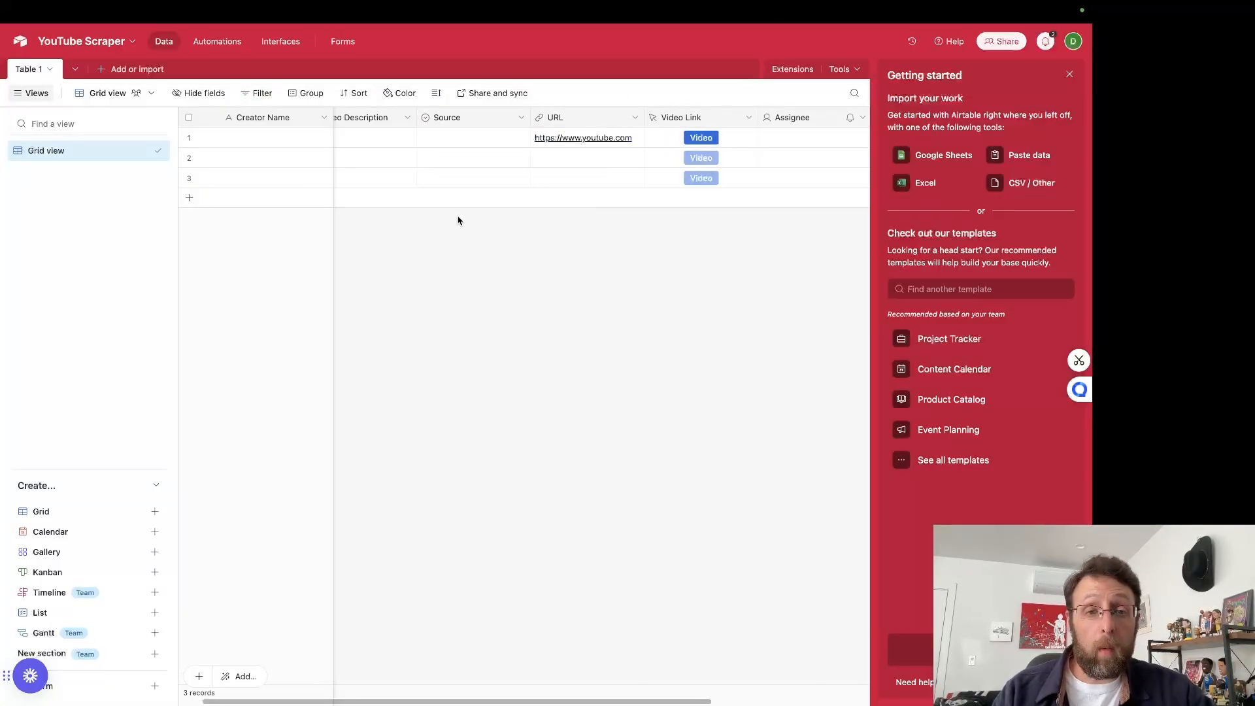
Step: Hide the URL field in the grid view
click(198, 92)
click(184, 180)
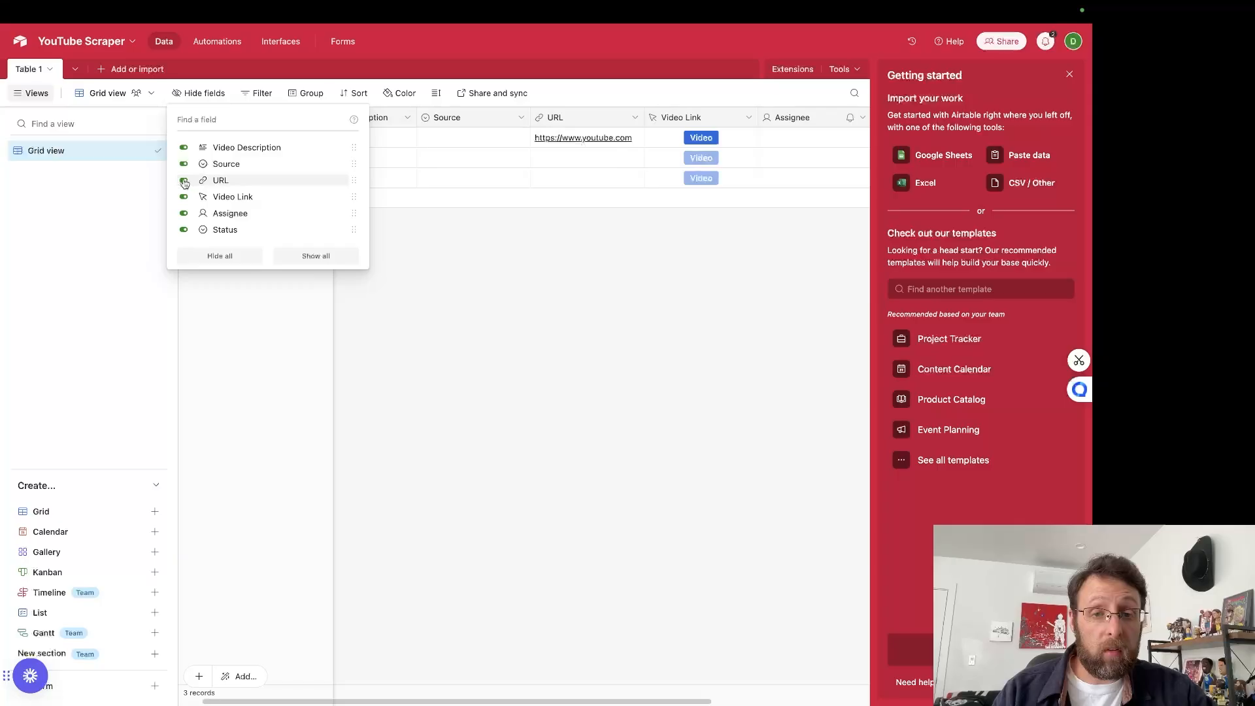
click(585, 318)
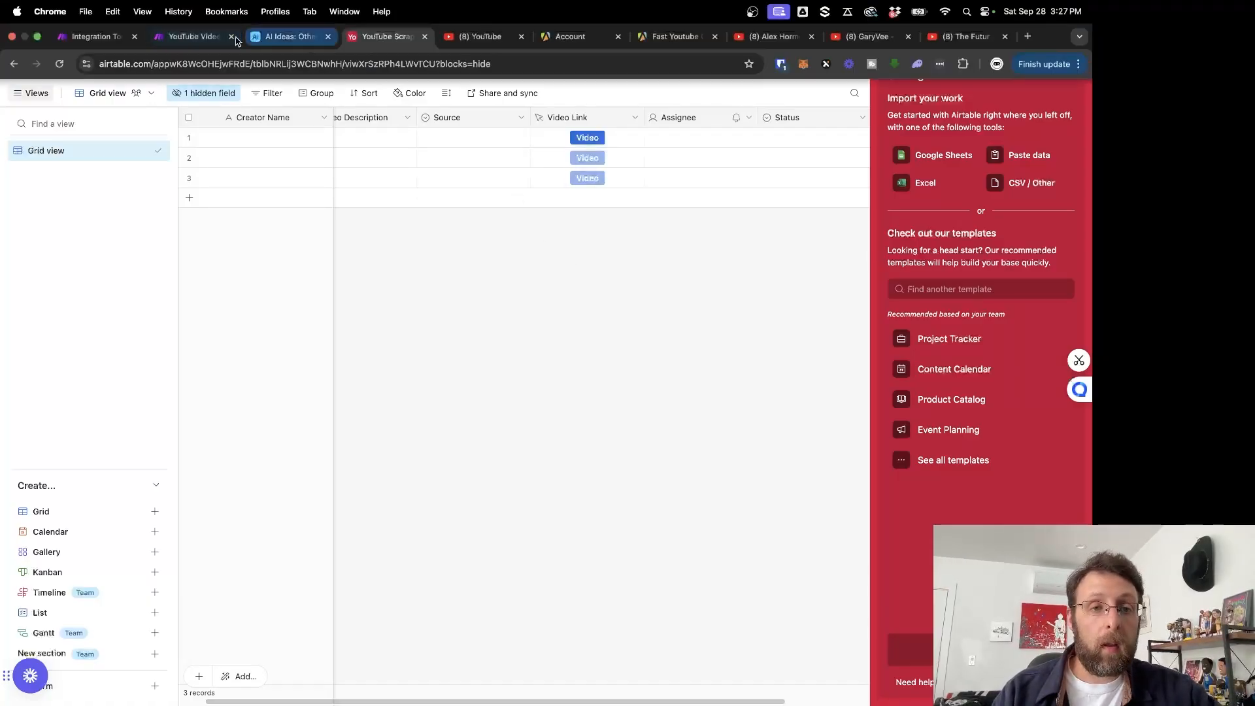
Step: Check the AI Ideas base for the next field, then insert a new field named Duration after Video Link in YouTube Scraper
click(205, 37)
click(288, 37)
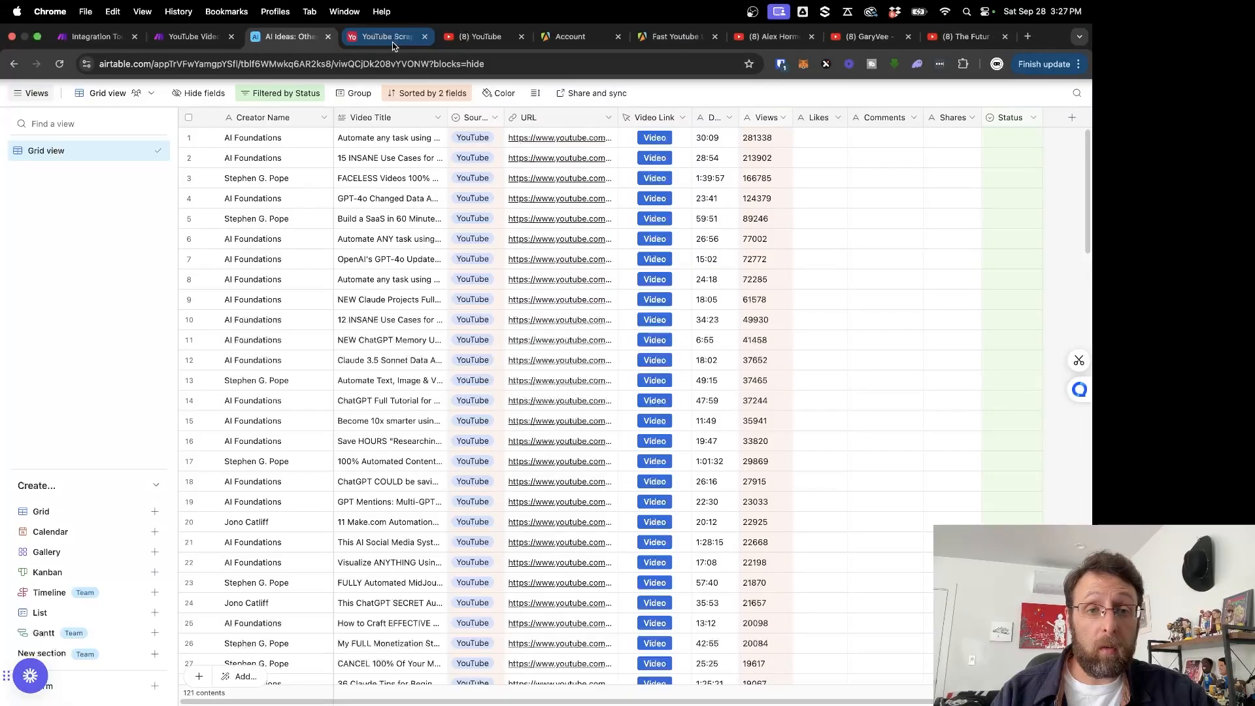
click(385, 36)
click(635, 118)
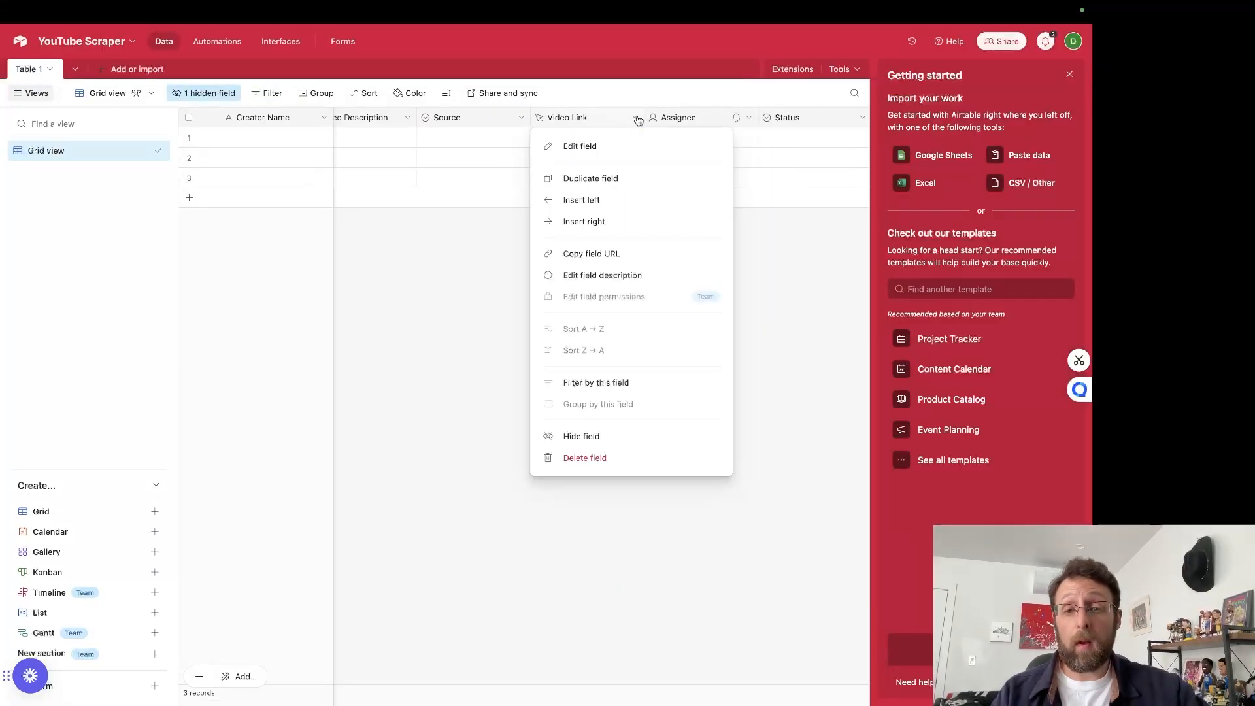
click(570, 222)
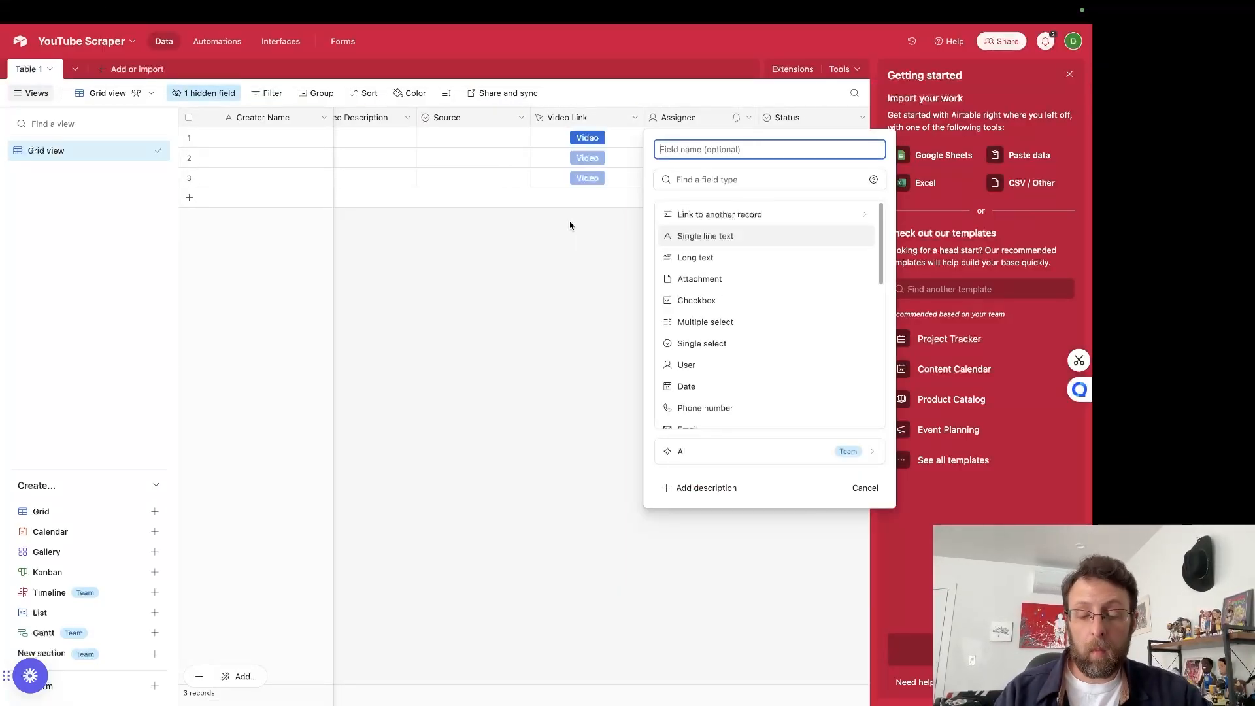
text(Duration)
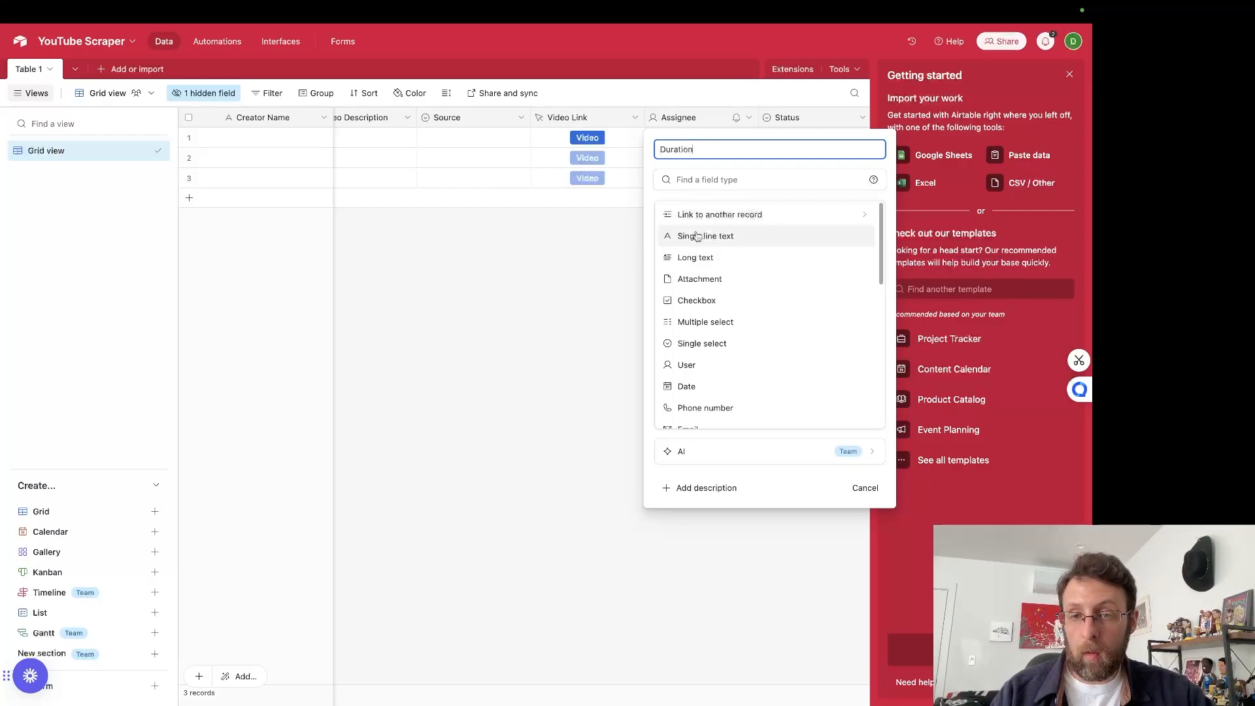
Step: Create the Duration field as single line text and duplicate it as a field named Views
click(692, 237)
click(855, 275)
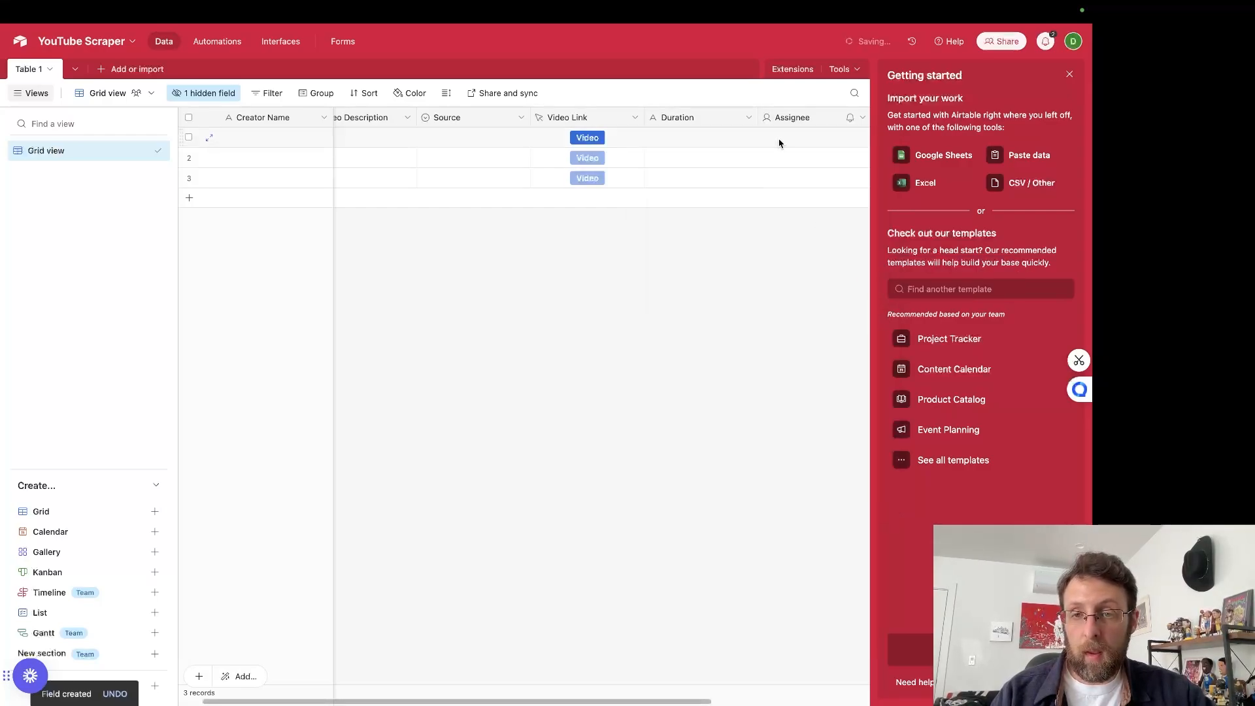
click(748, 118)
click(694, 181)
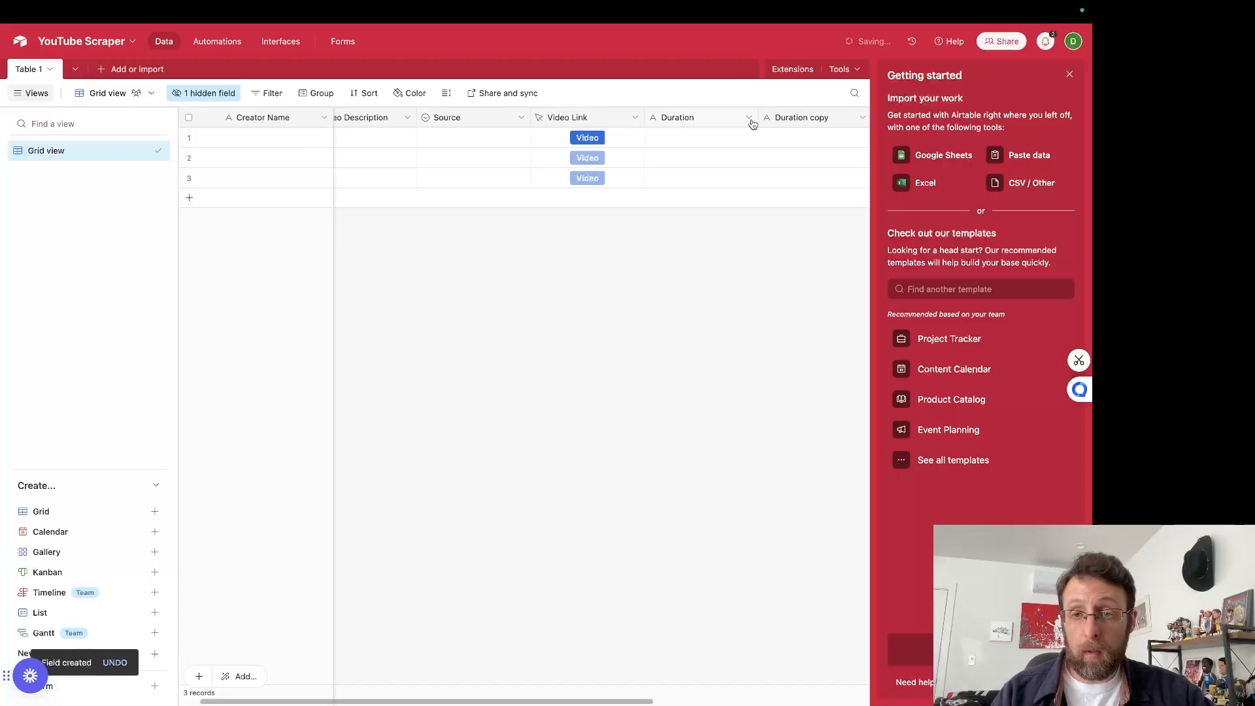
double_click(785, 118)
text(Vie)
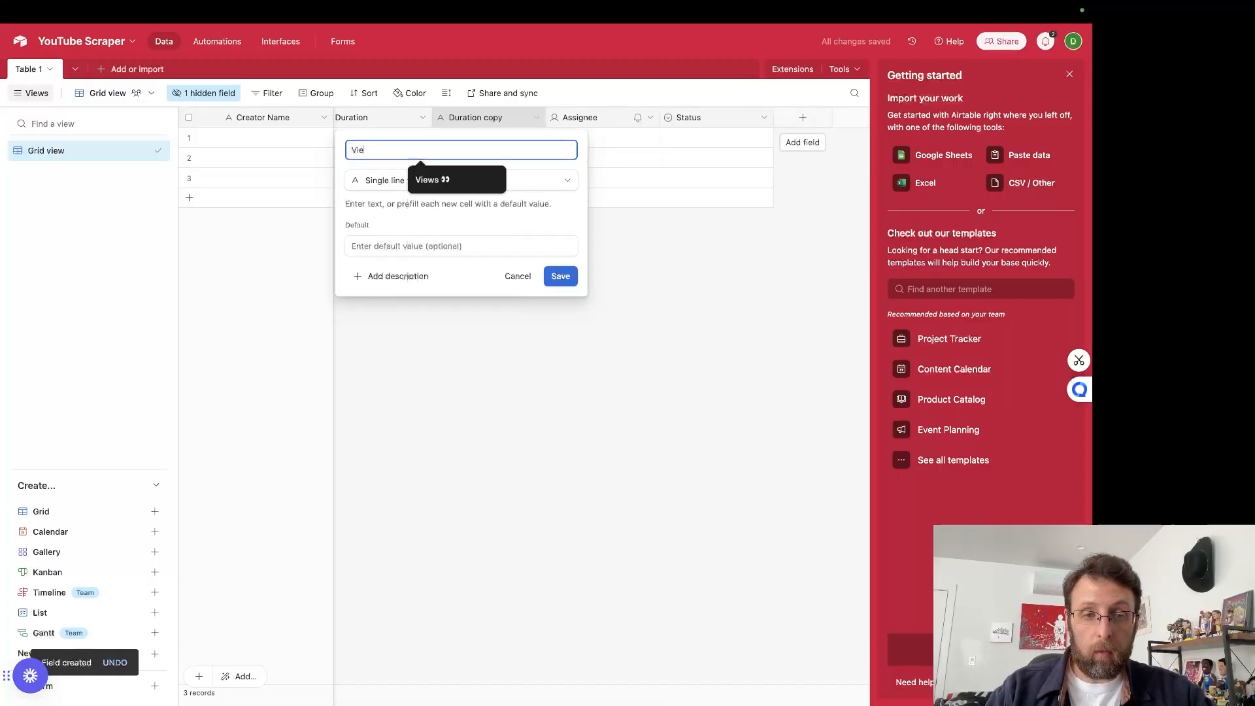
text(ws)
click(555, 281)
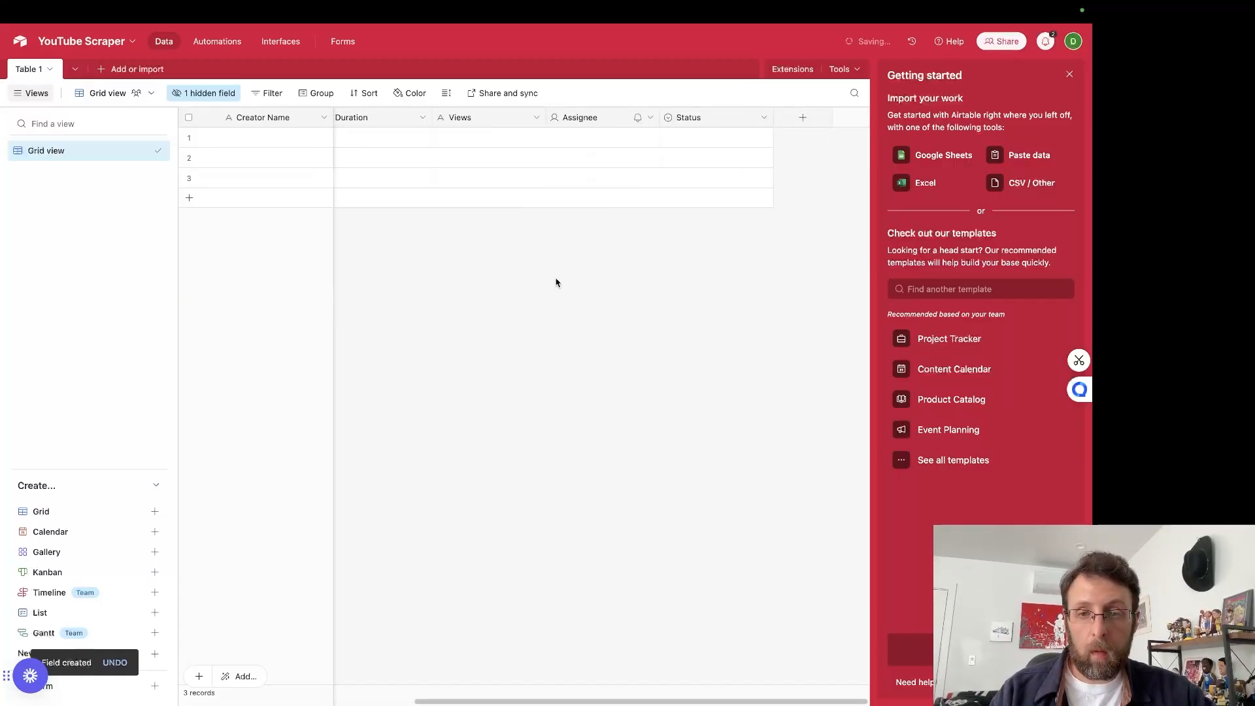
Step: Delete the Assignee and Status fields from Table 1
click(649, 117)
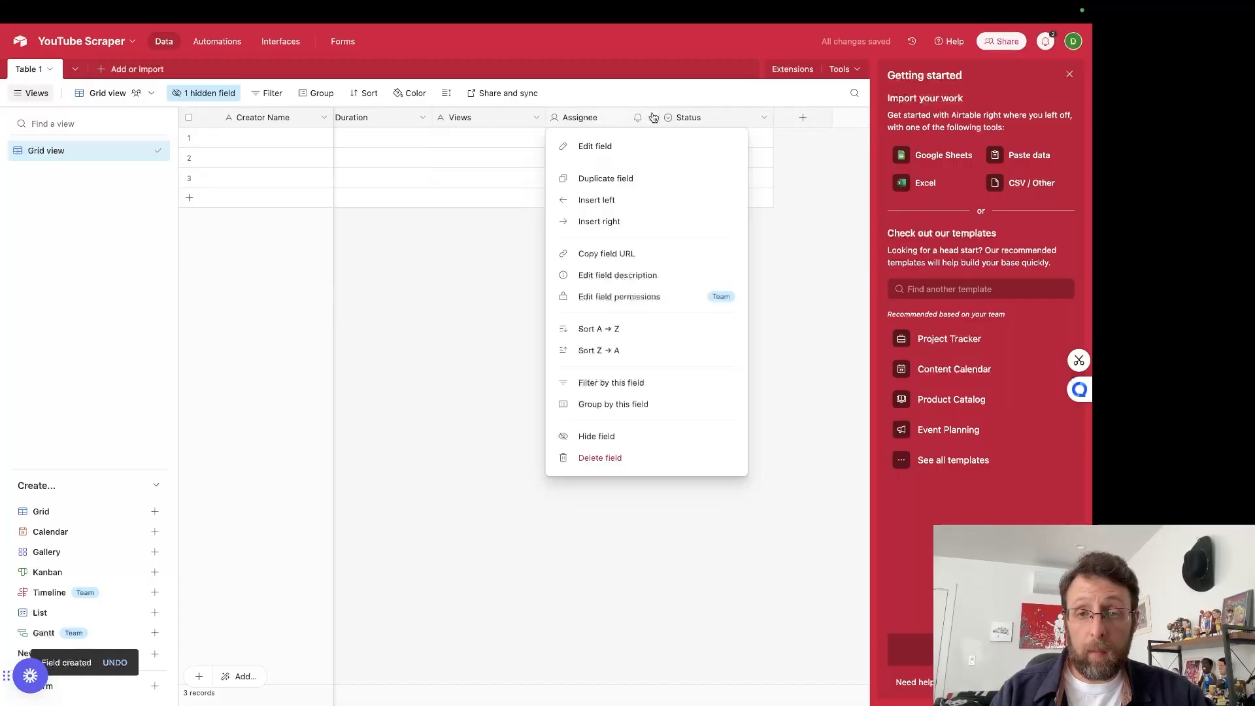
click(633, 458)
click(763, 118)
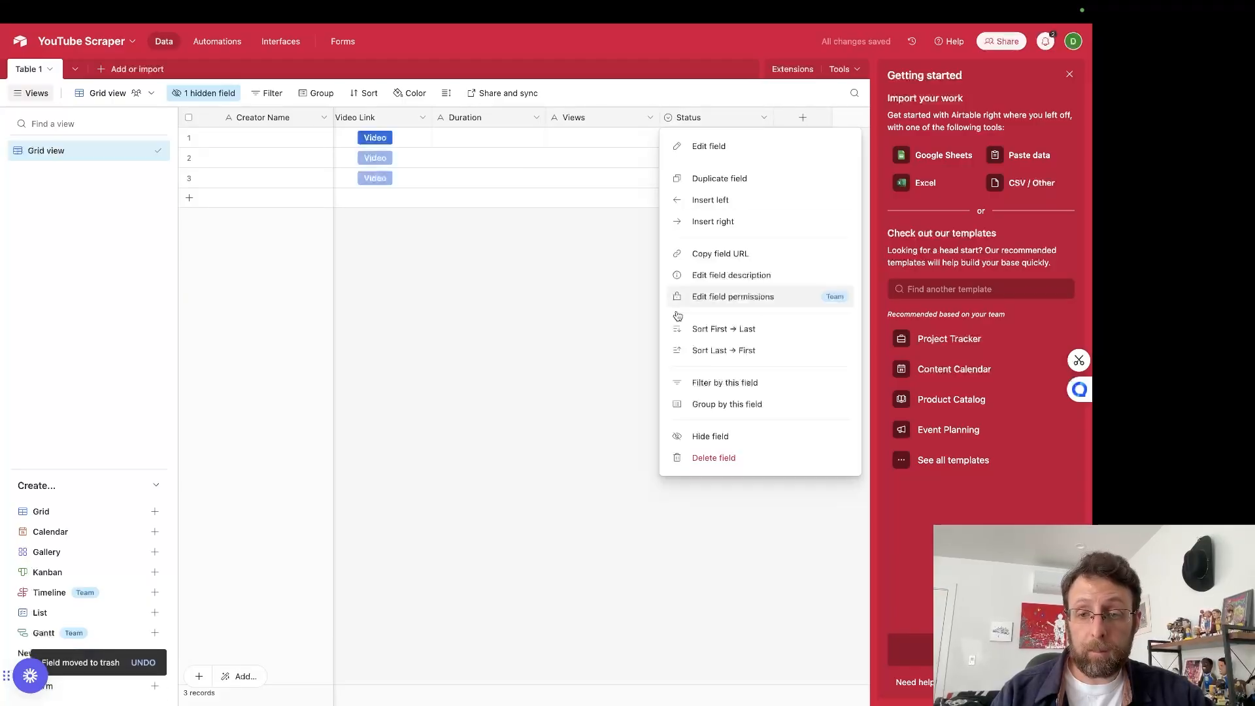
click(713, 457)
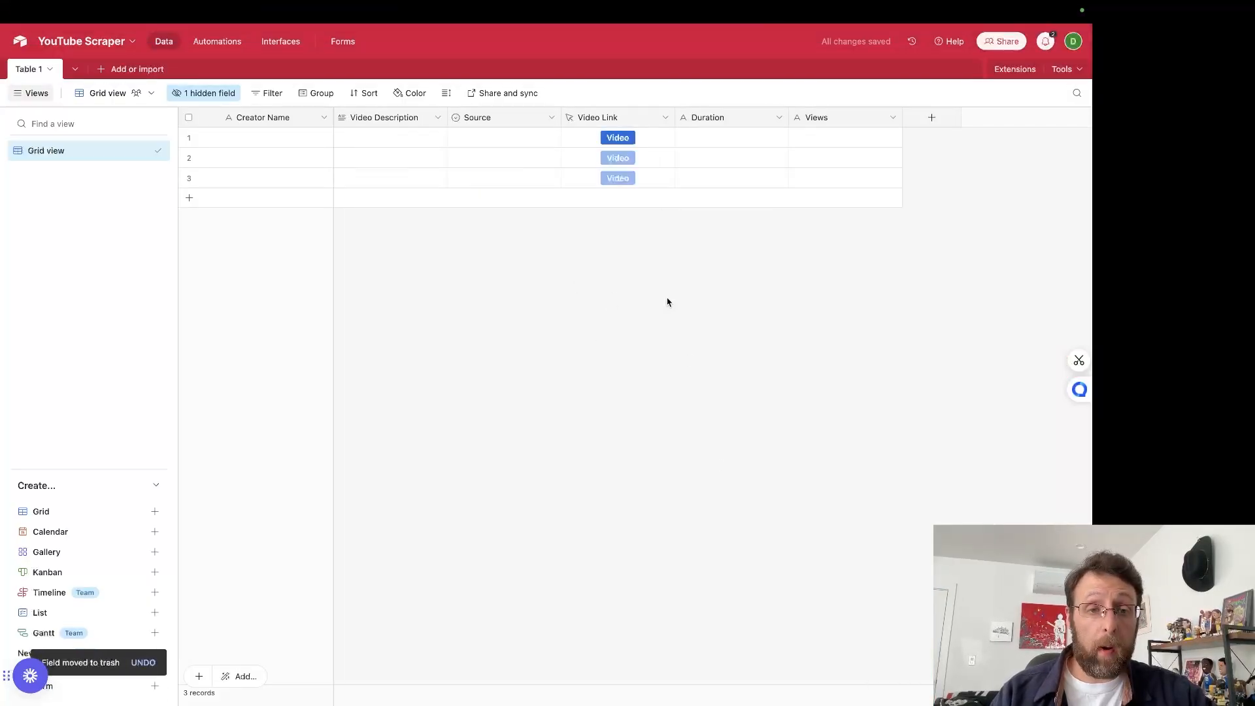
mouse_move(462, 1)
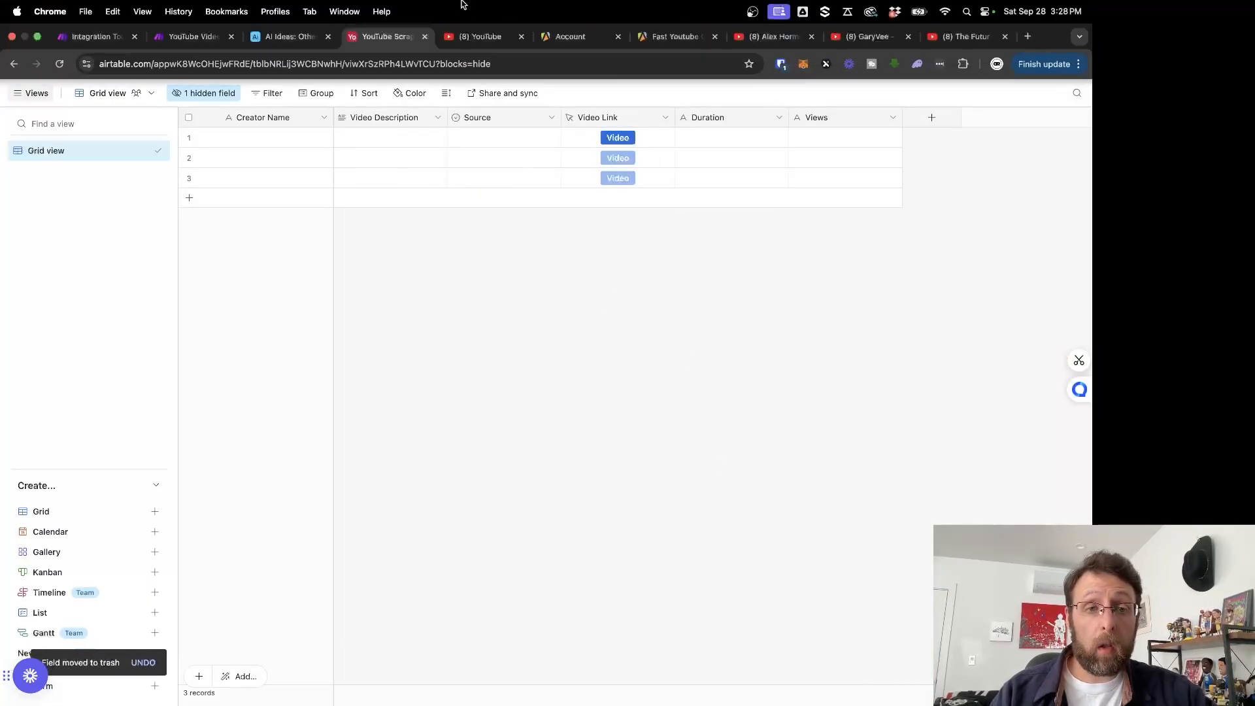
click(175, 38)
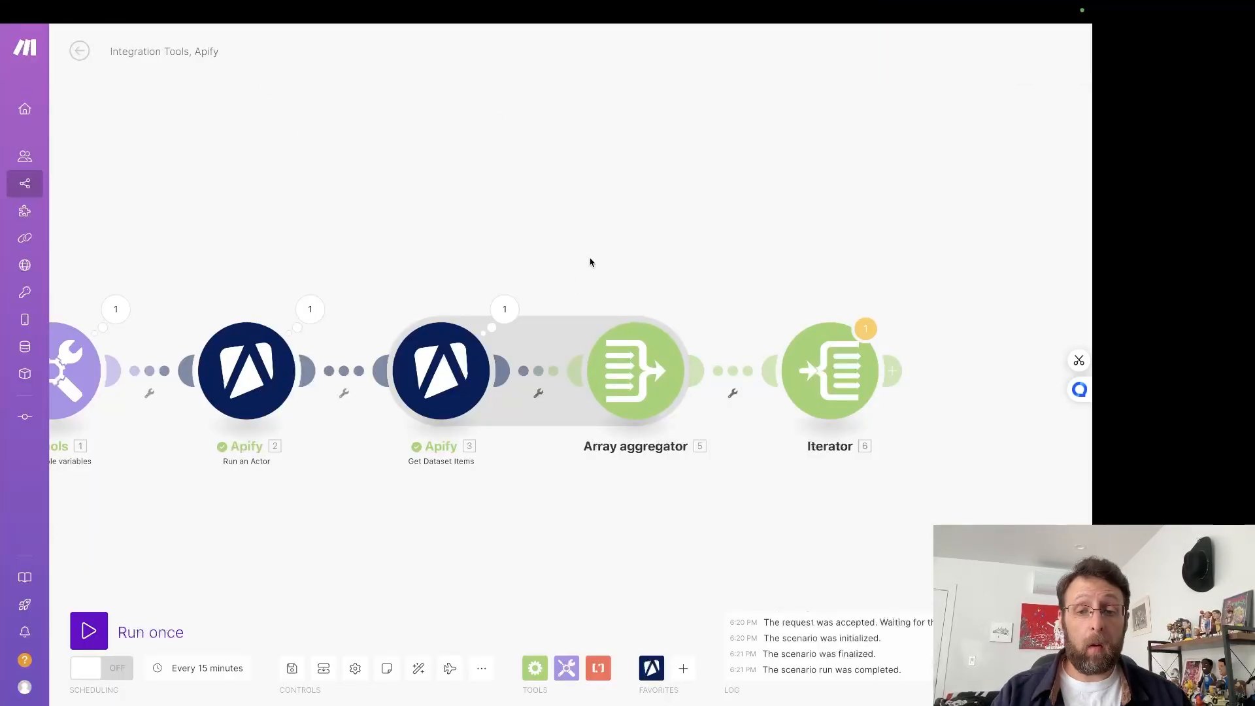
mouse_move(655, 16)
click(189, 37)
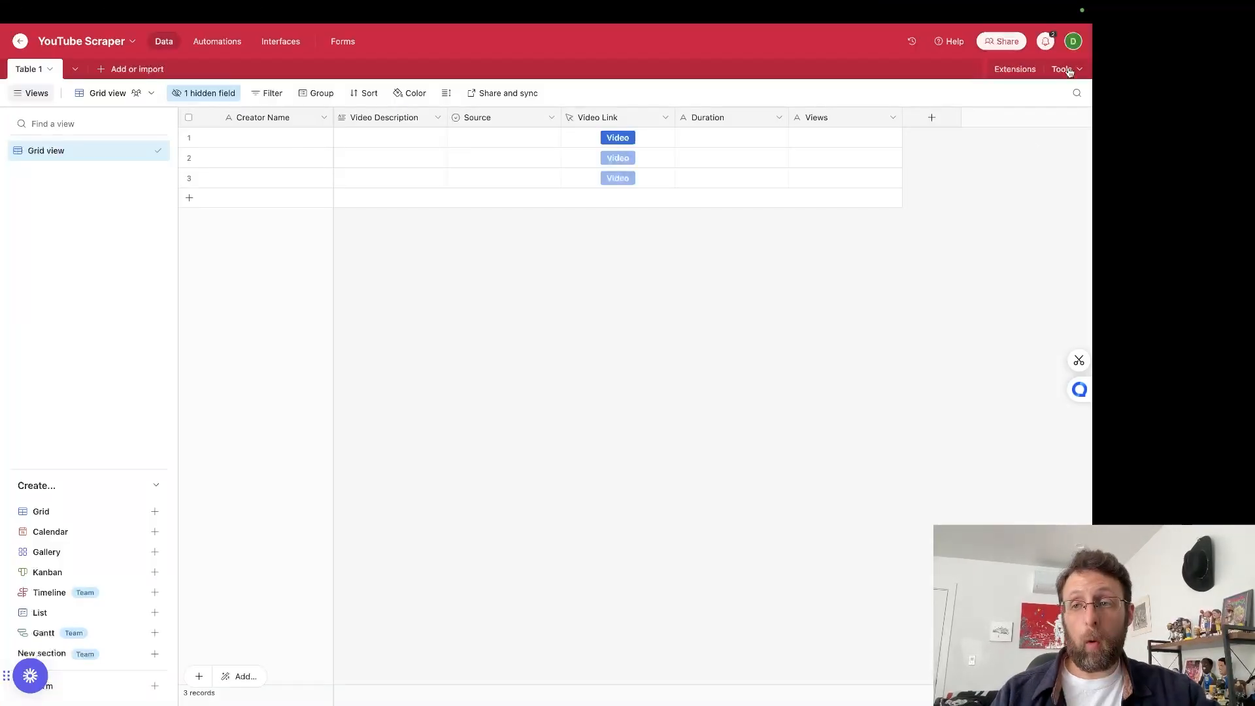
Step: Open the account's Builder hub in a new browser tab and bring up its personal access tokens
click(1076, 41)
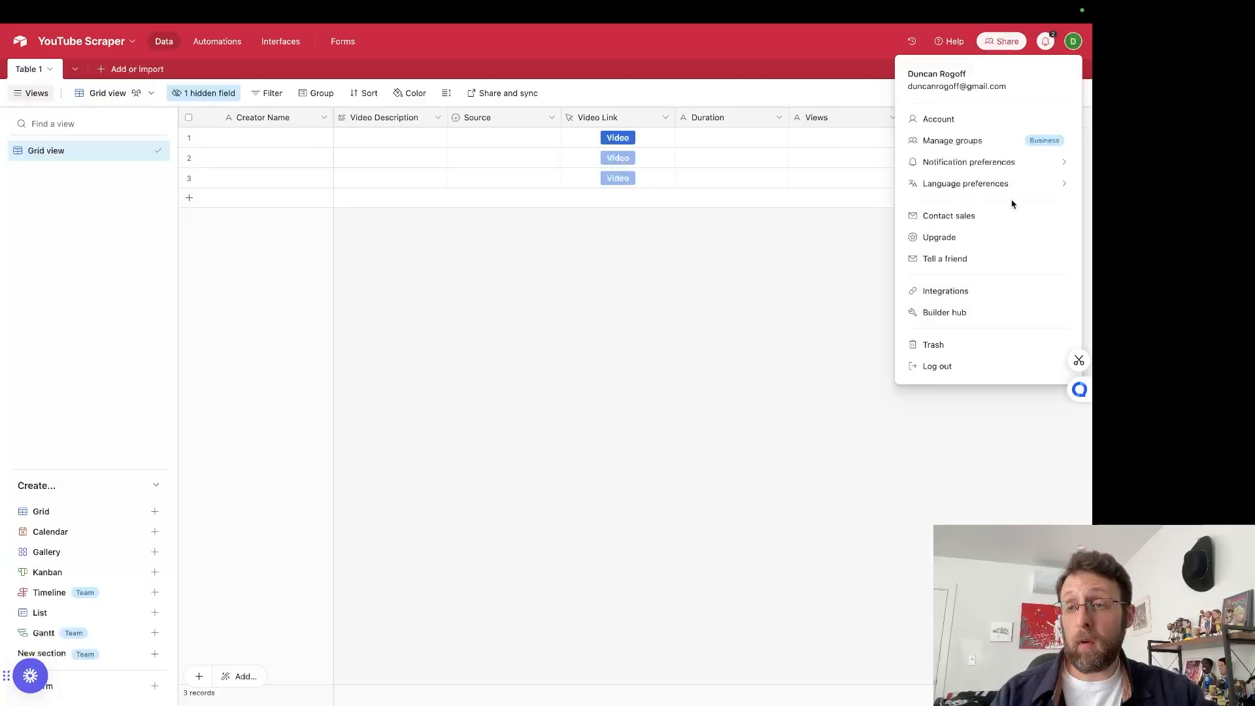
super+click(928, 313)
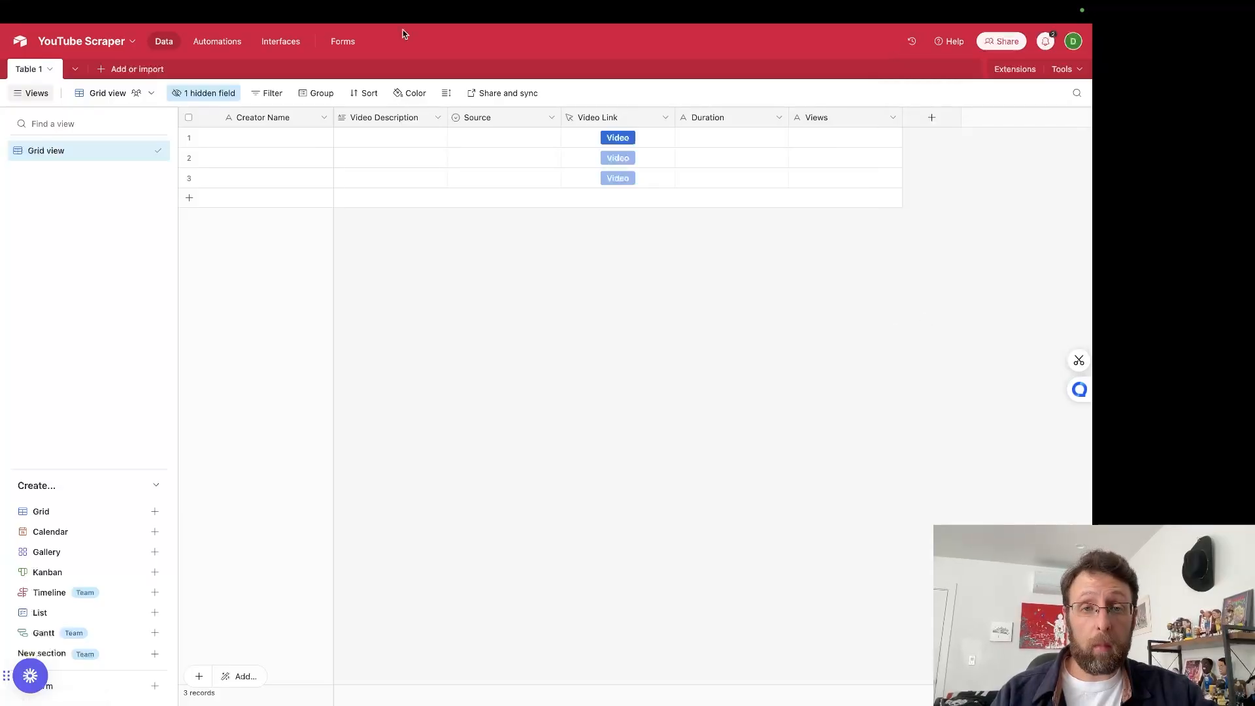
mouse_move(483, 14)
click(435, 37)
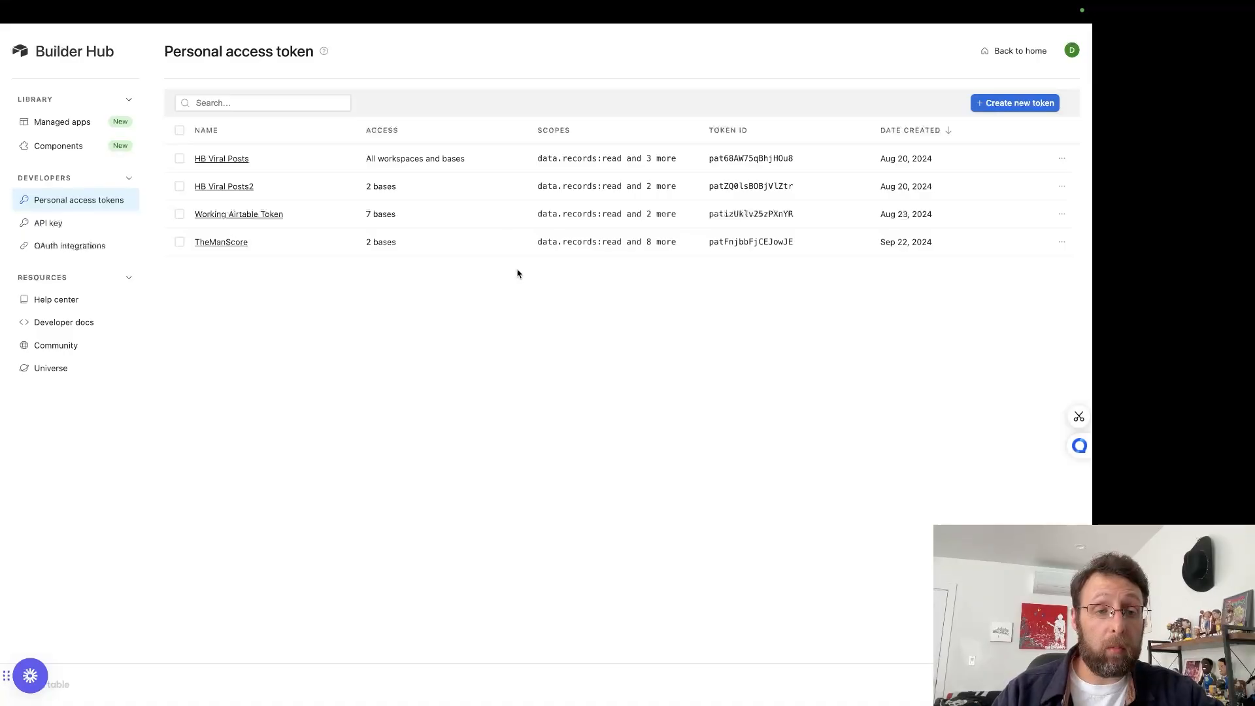
Step: Give the Working Airtable Token access to the YouTube Scraper base and save the changes
click(255, 214)
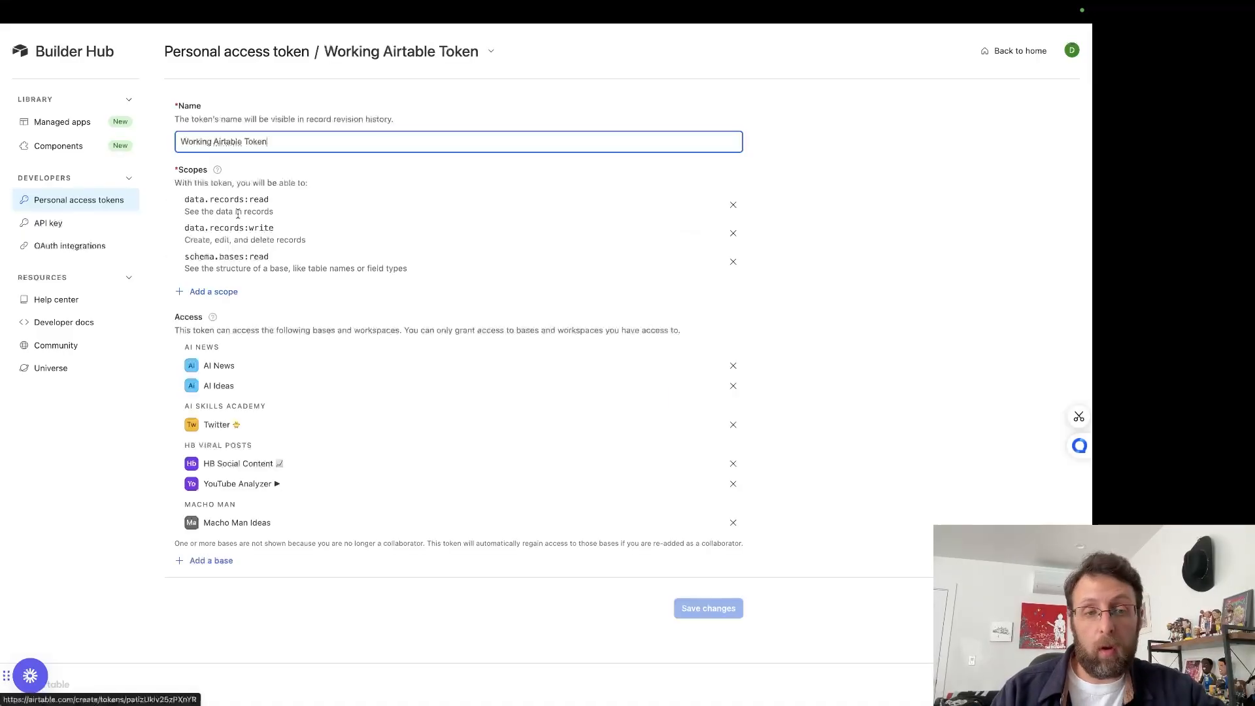
click(203, 560)
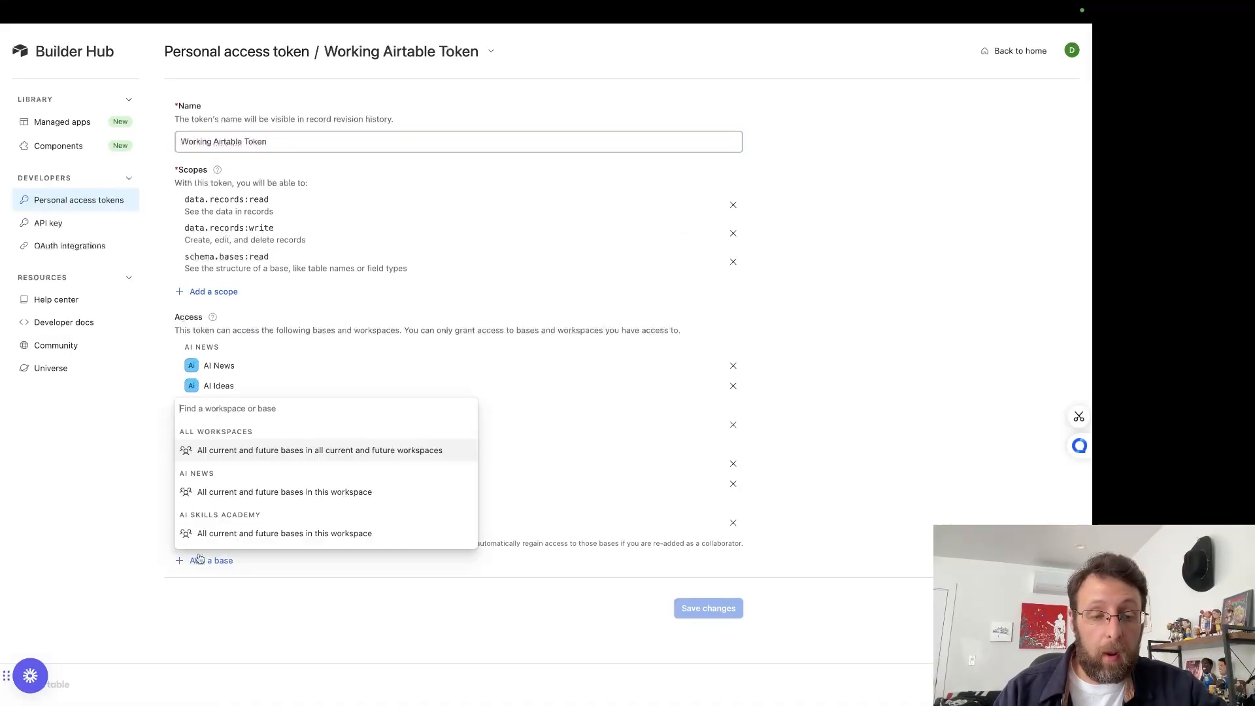
click(300, 606)
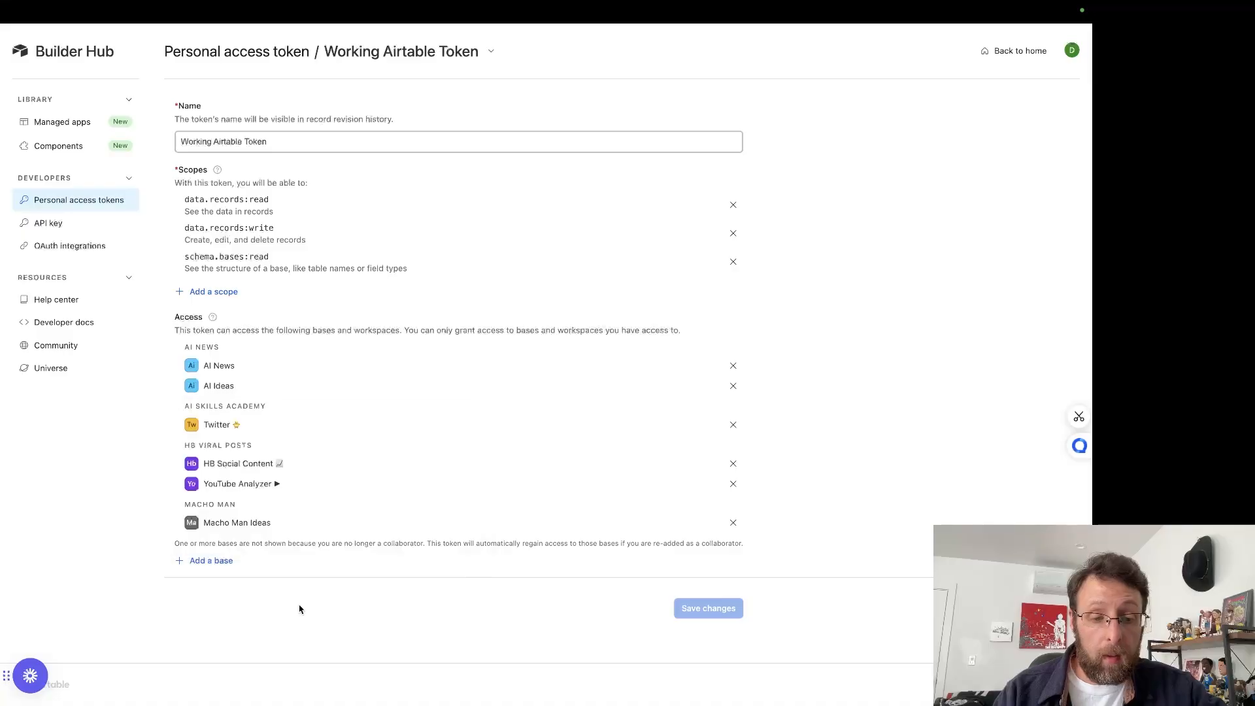
click(204, 560)
scroll(250, 506, down, 5)
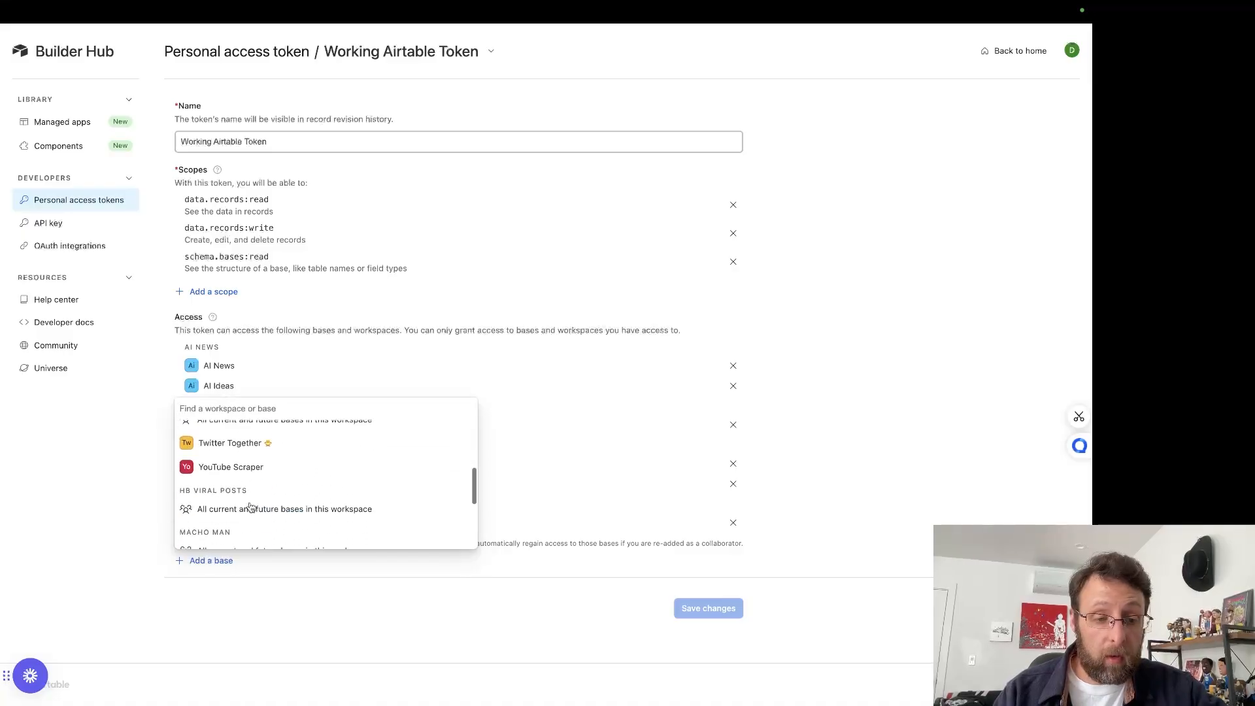
click(224, 476)
scroll(584, 503, down, 1)
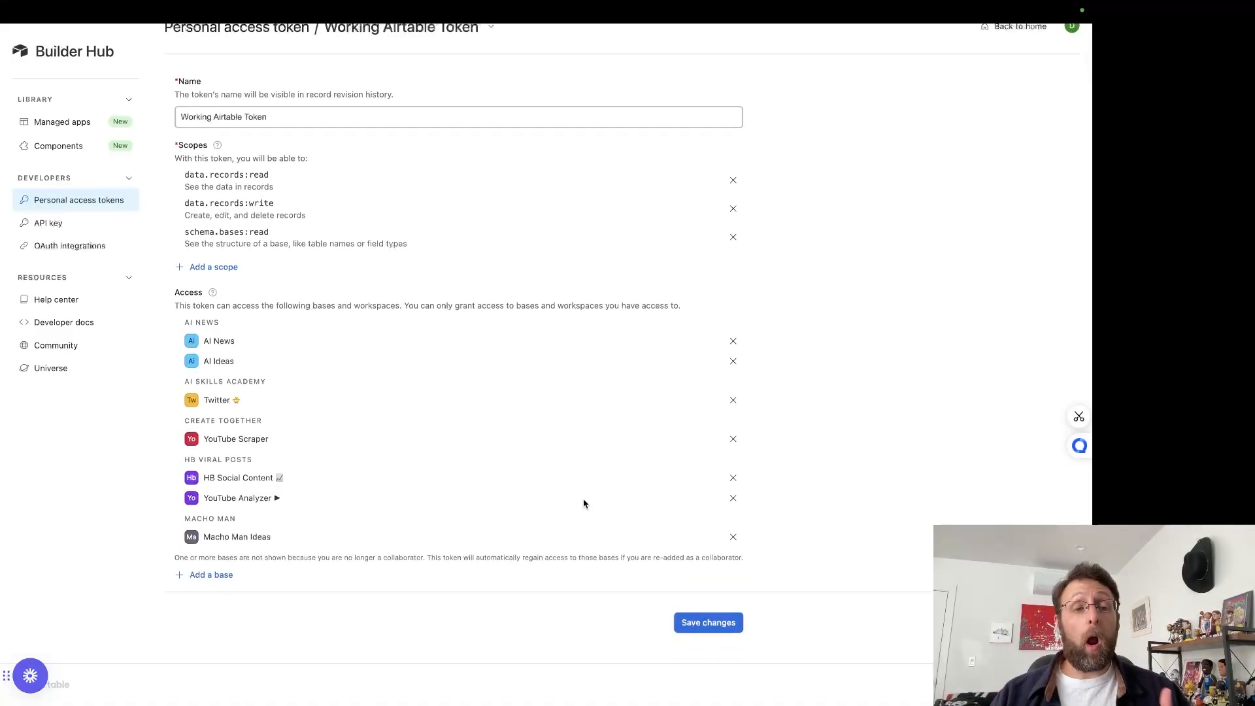
click(706, 632)
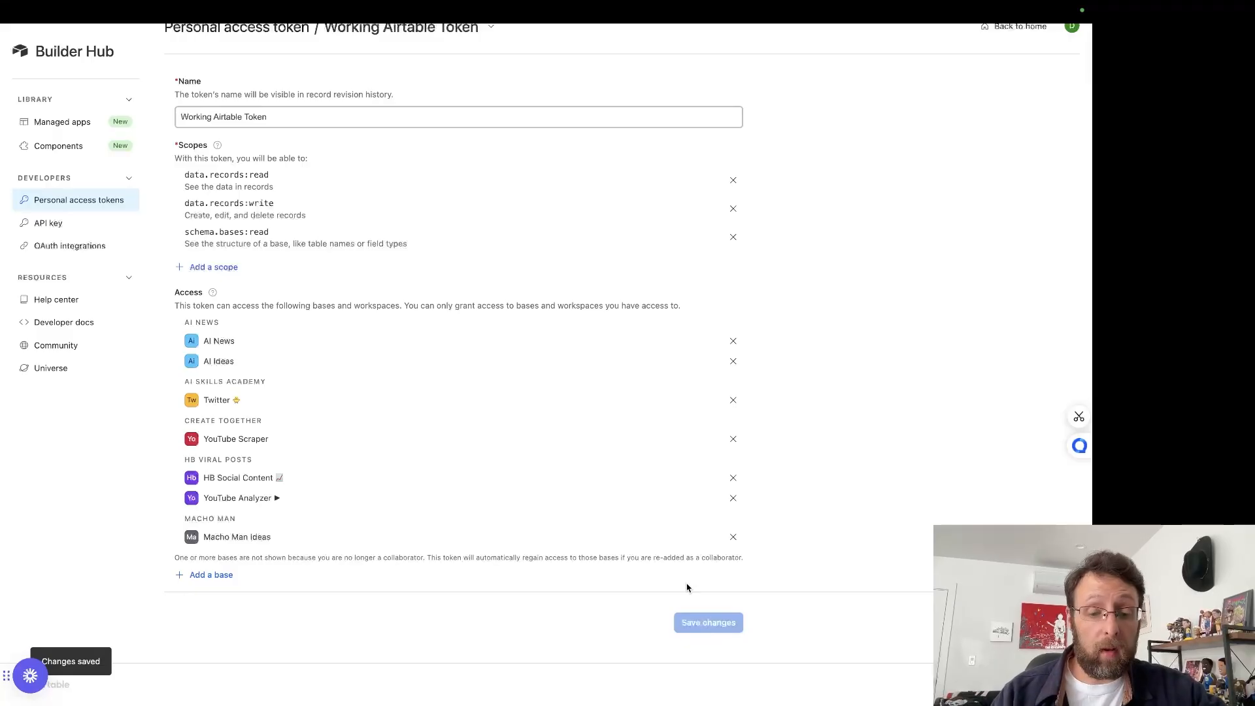
Step: Close the Builder Hub tab, switch to the Make scenario and add an Airtable Create a Record module after the Iterator
mouse_move(554, 5)
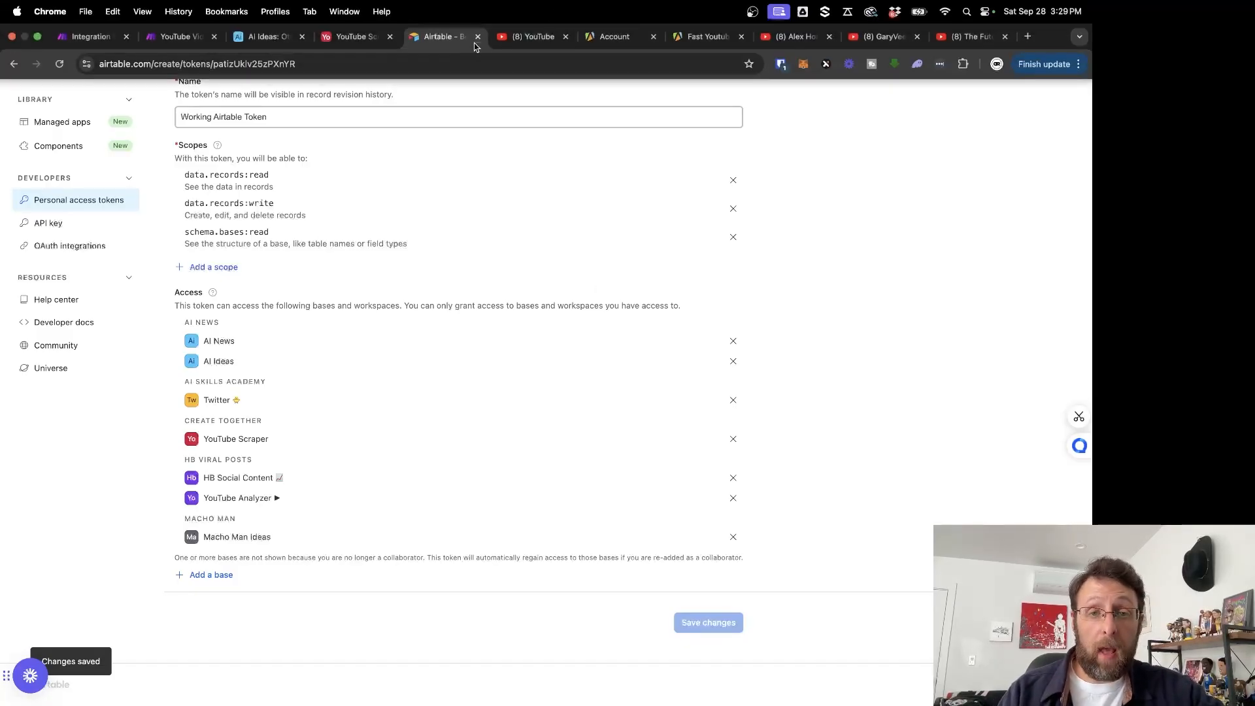
click(477, 37)
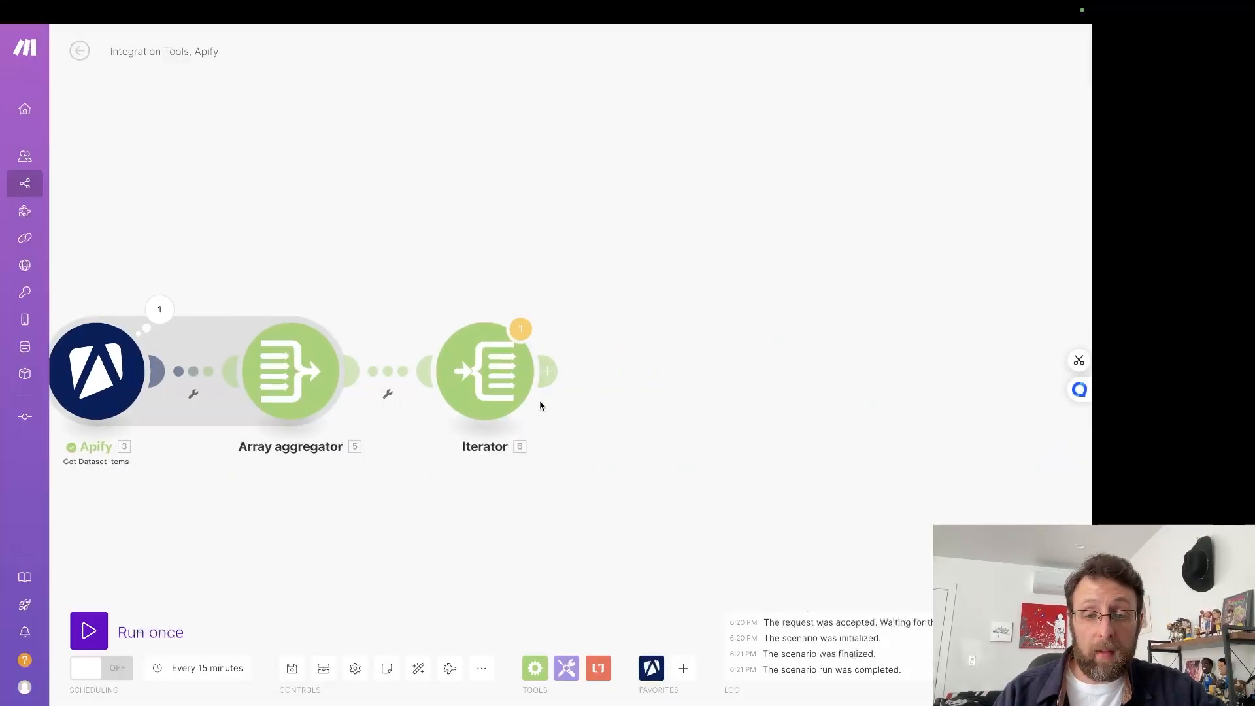
click(547, 371)
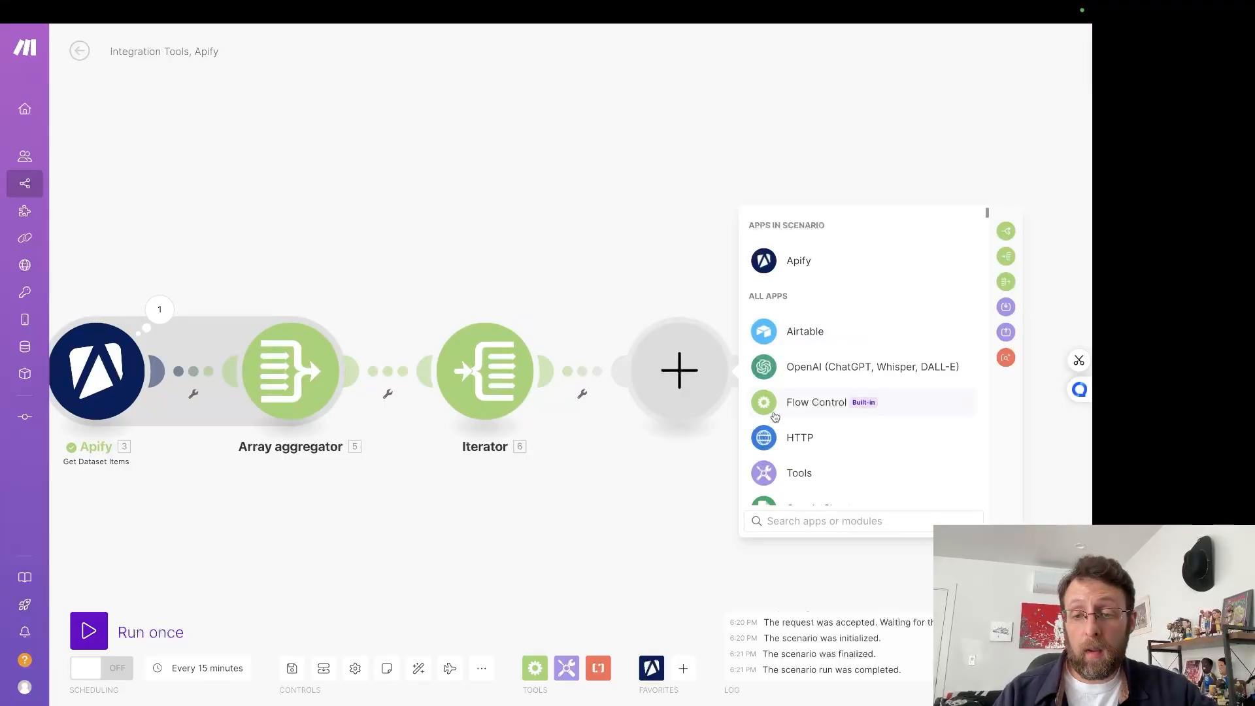
text(airt)
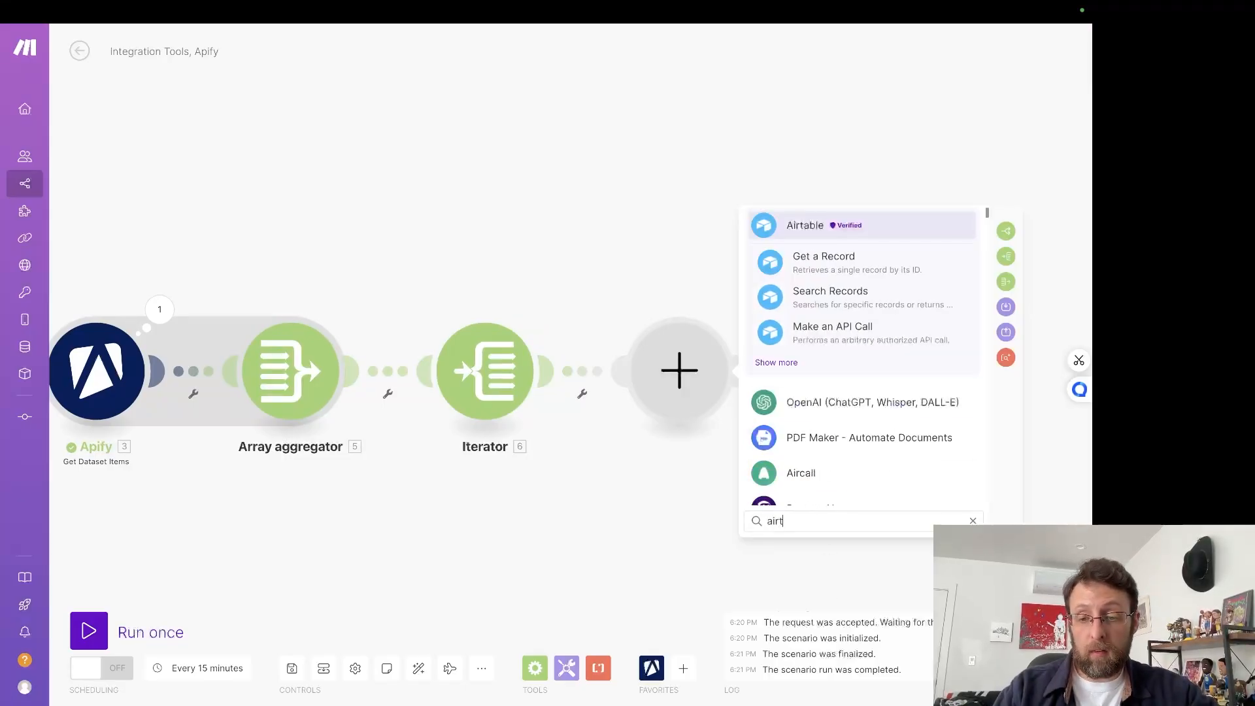
scroll(803, 311, down, 1)
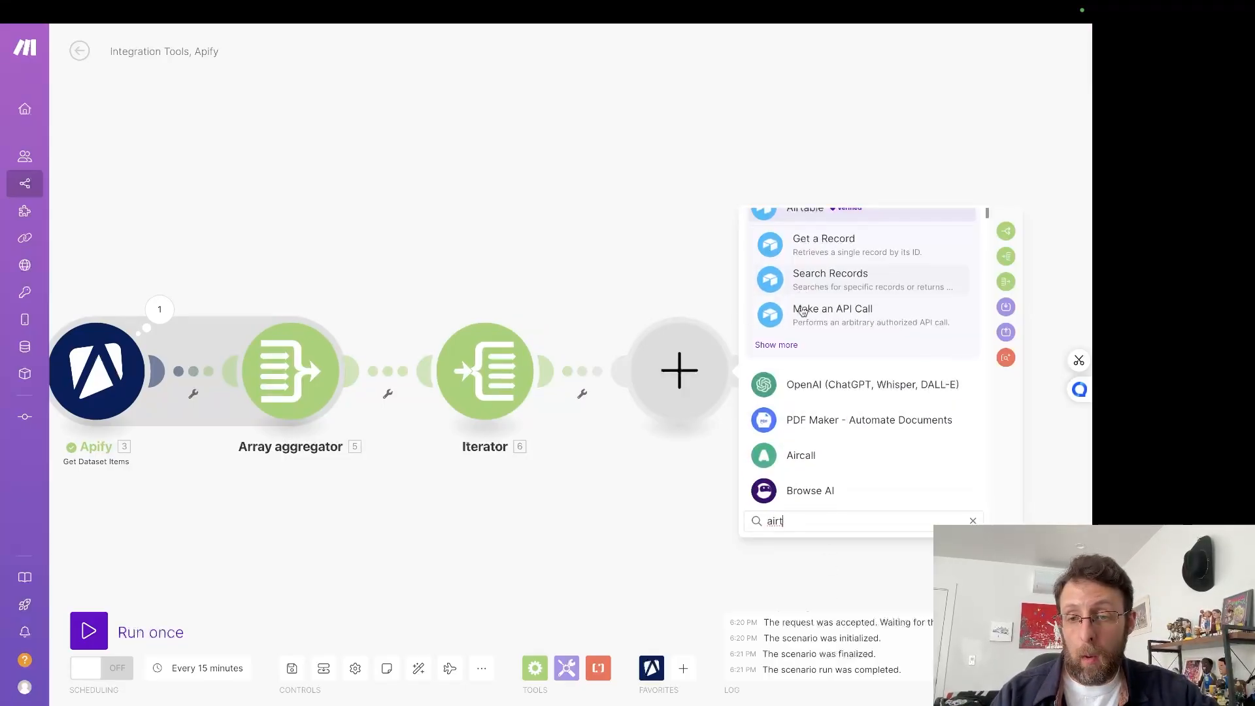
click(781, 314)
scroll(841, 393, down, 1)
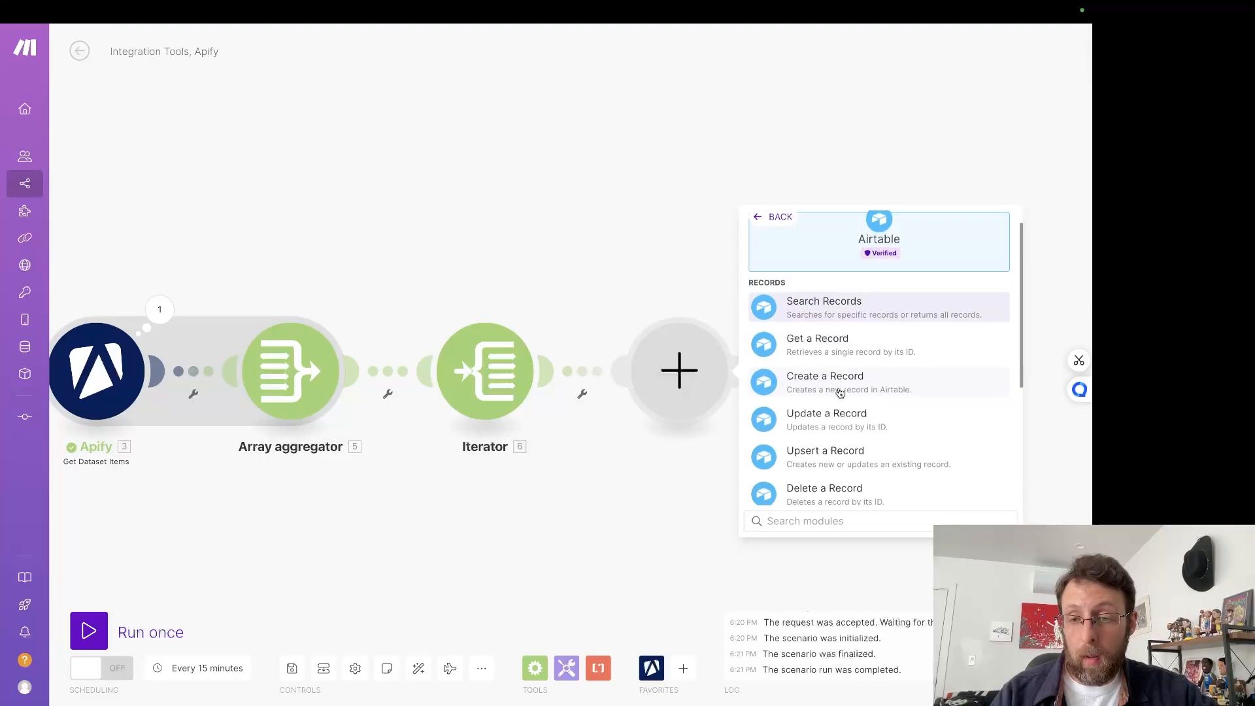
click(843, 382)
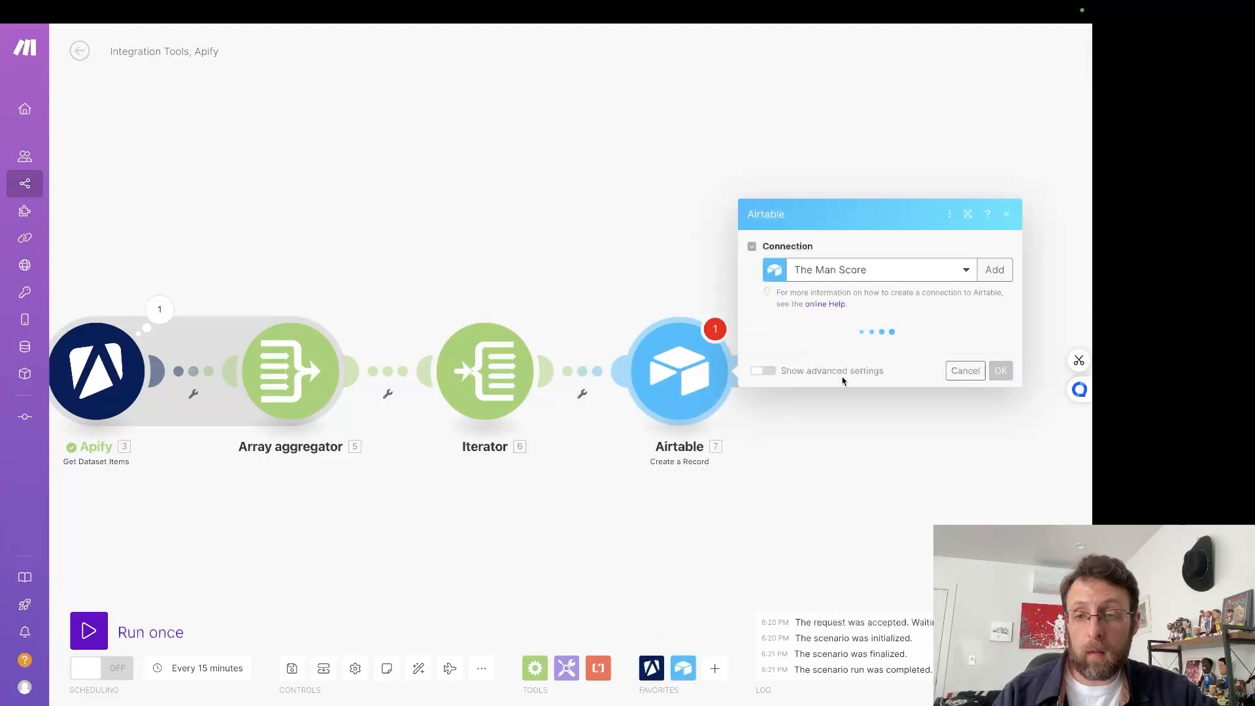
Step: Set the Airtable module to the Working Airtable Connection, the YouTube Scraper base and Table 1
click(926, 266)
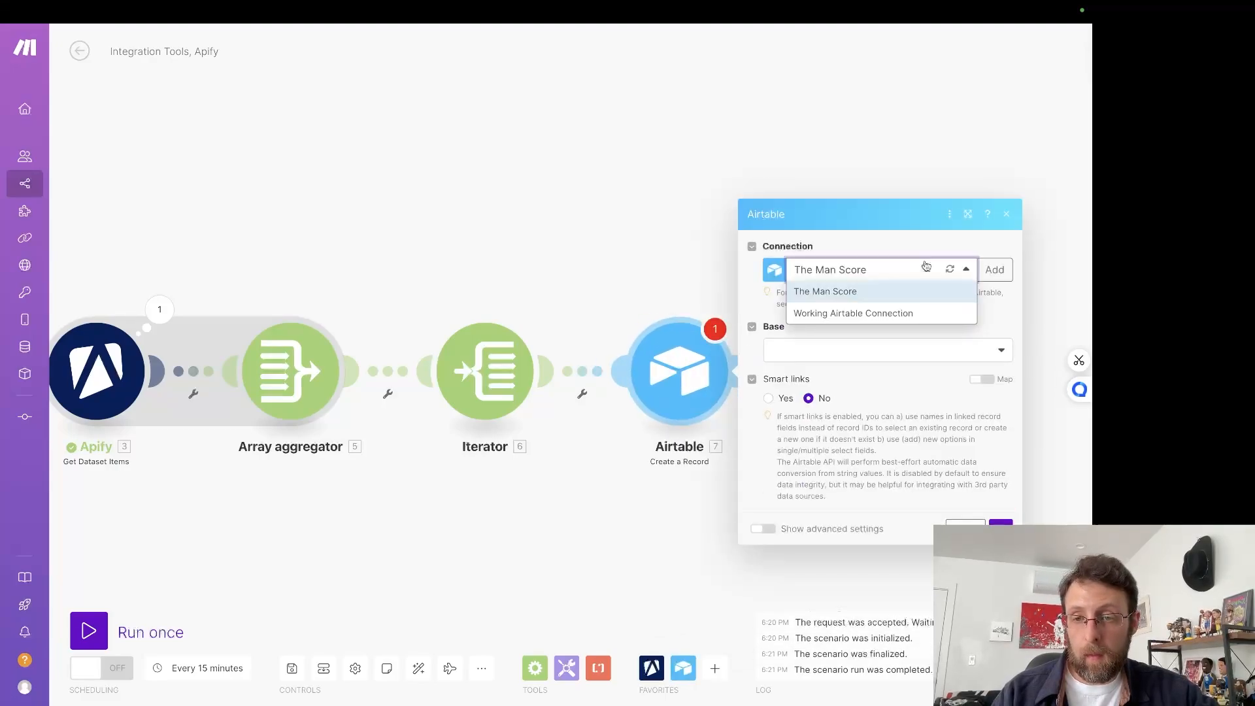
click(882, 313)
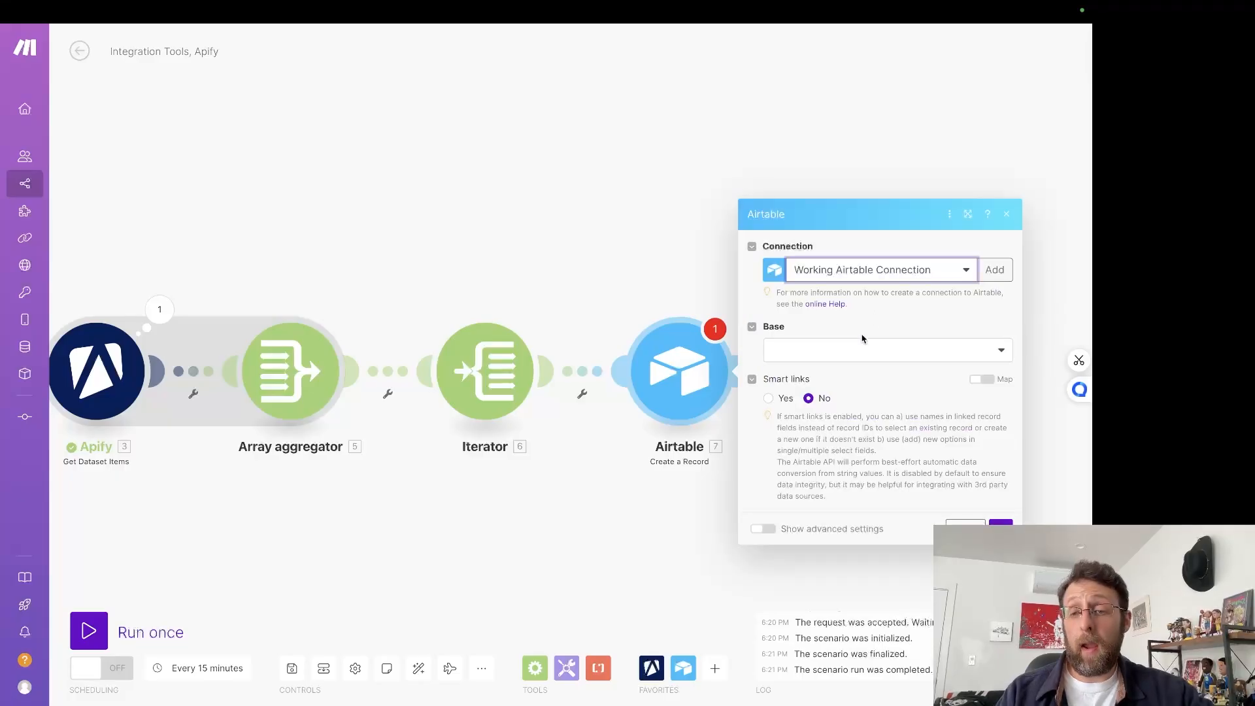
click(853, 351)
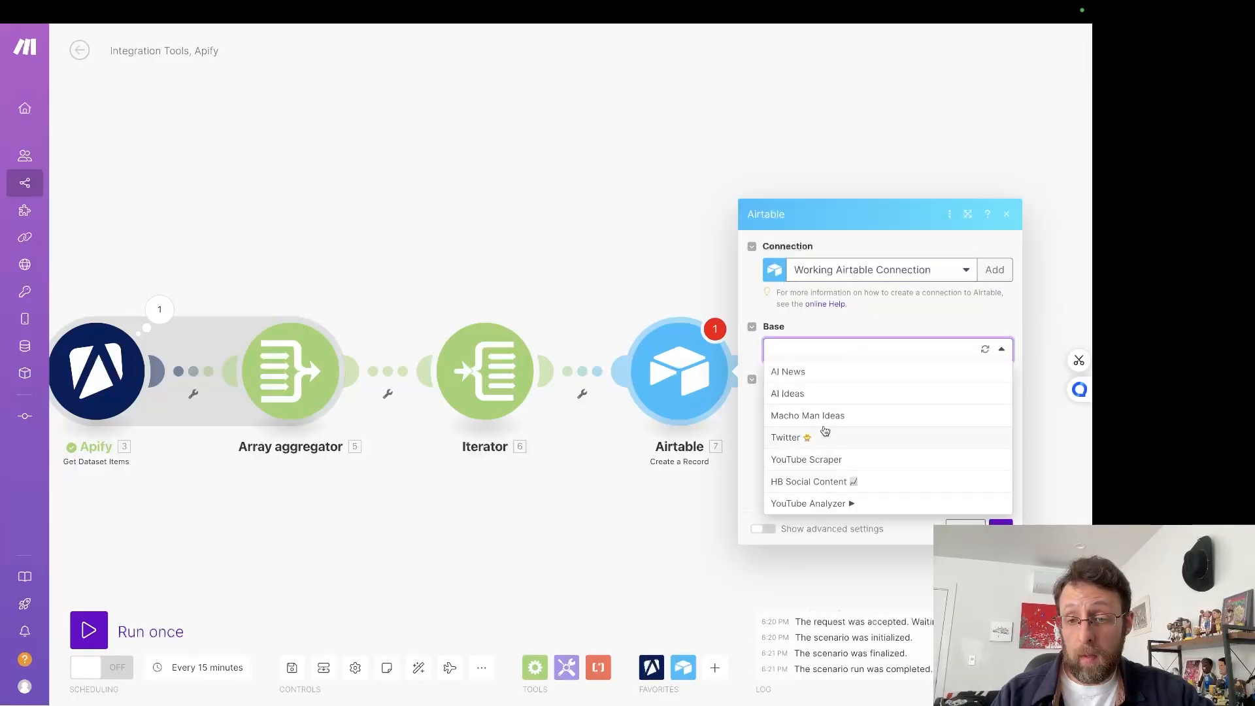
click(831, 465)
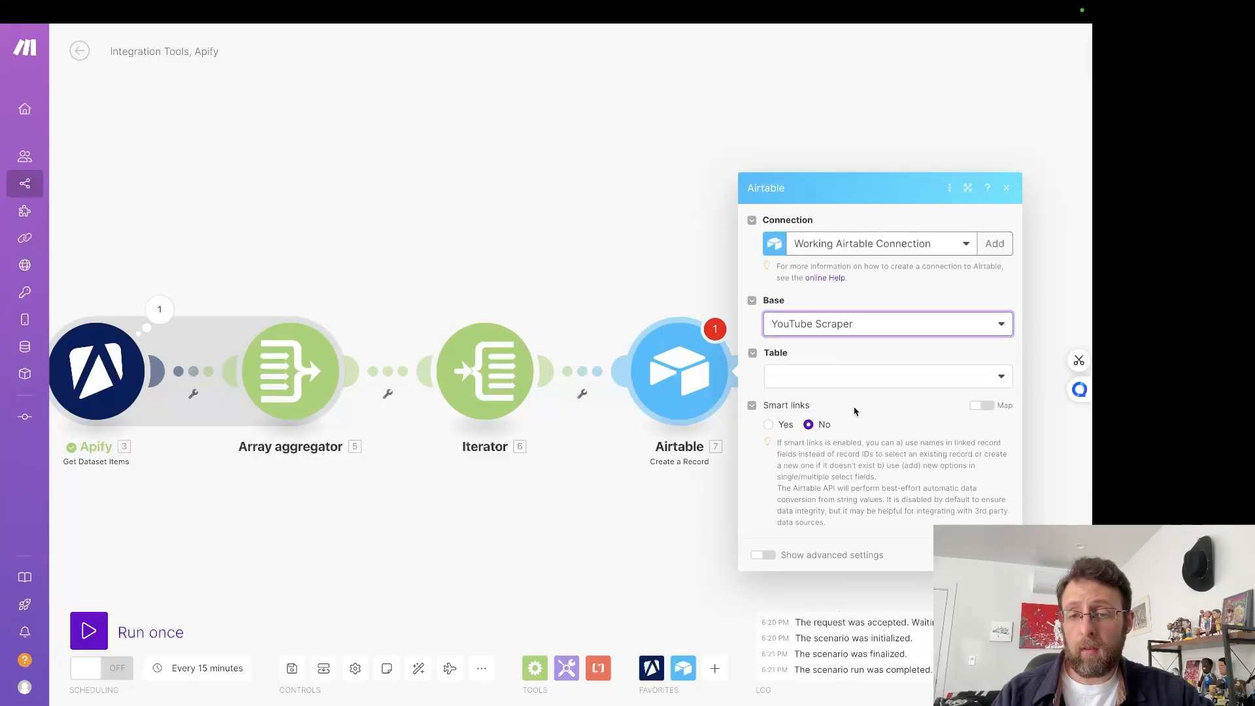
click(825, 377)
click(799, 396)
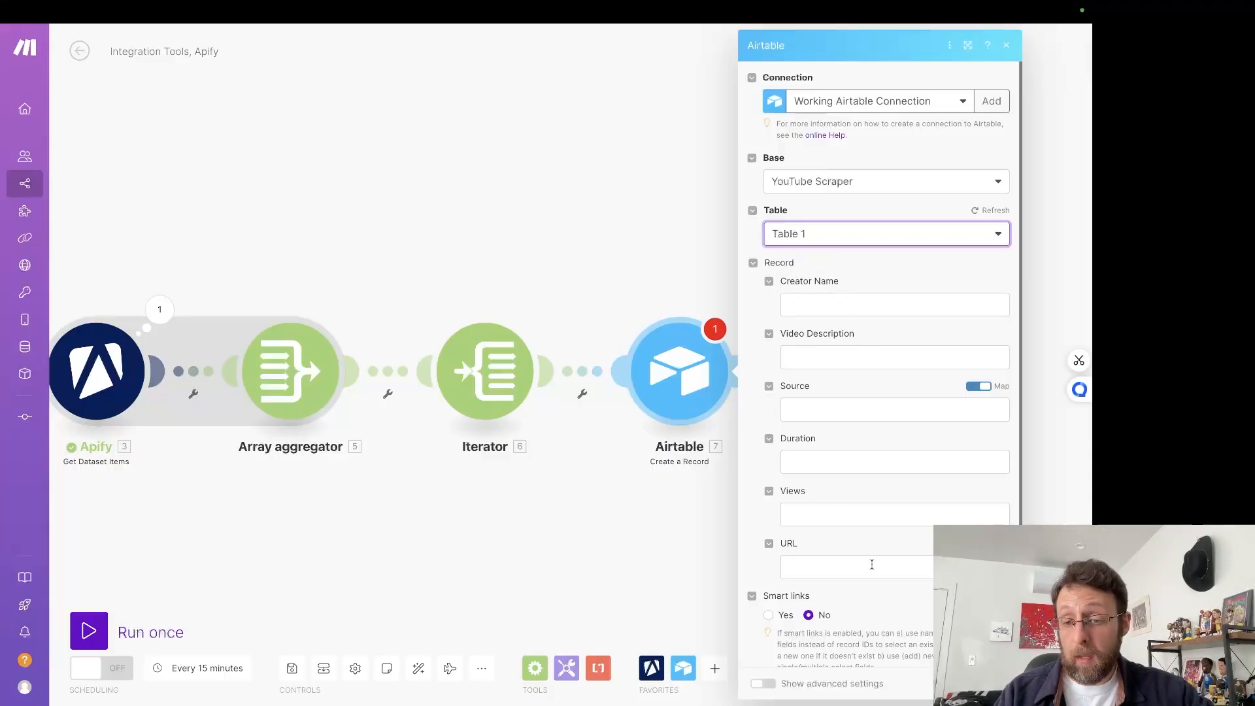
Step: Examine the module's record fields and the data available for mapping into Creator Name, and close its settings
scroll(861, 514, down, 1)
scroll(860, 513, up, 1)
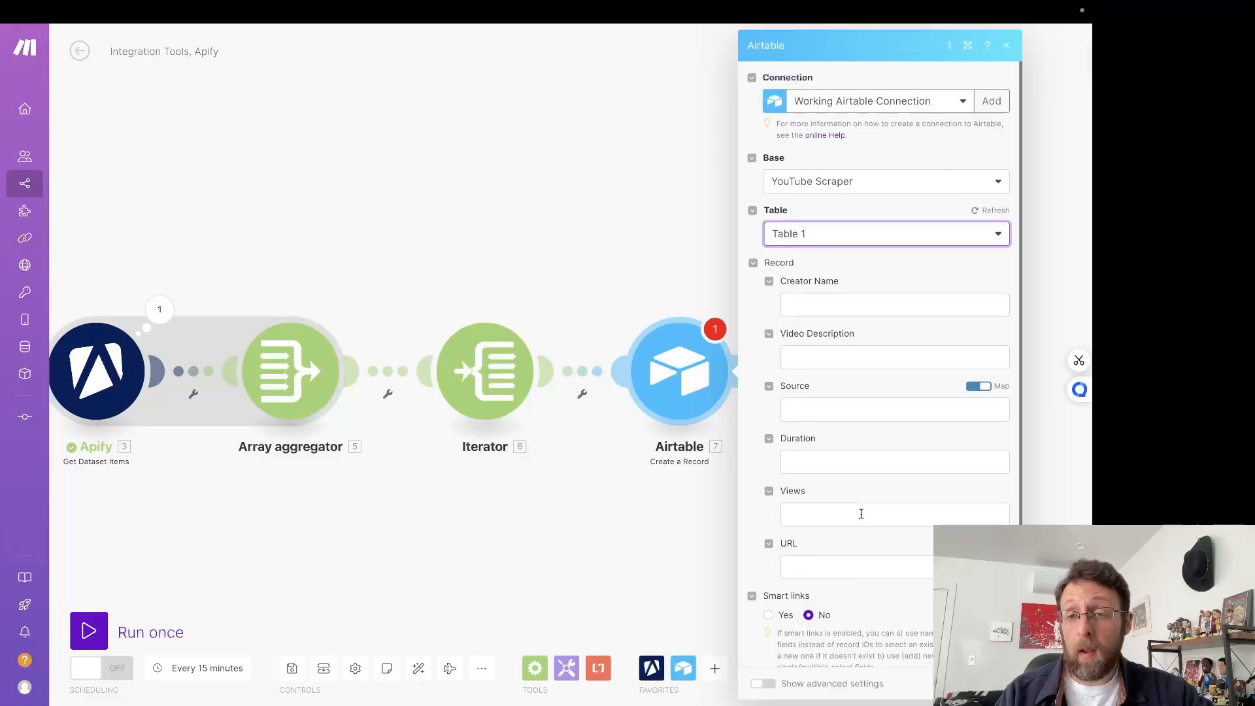
click(831, 304)
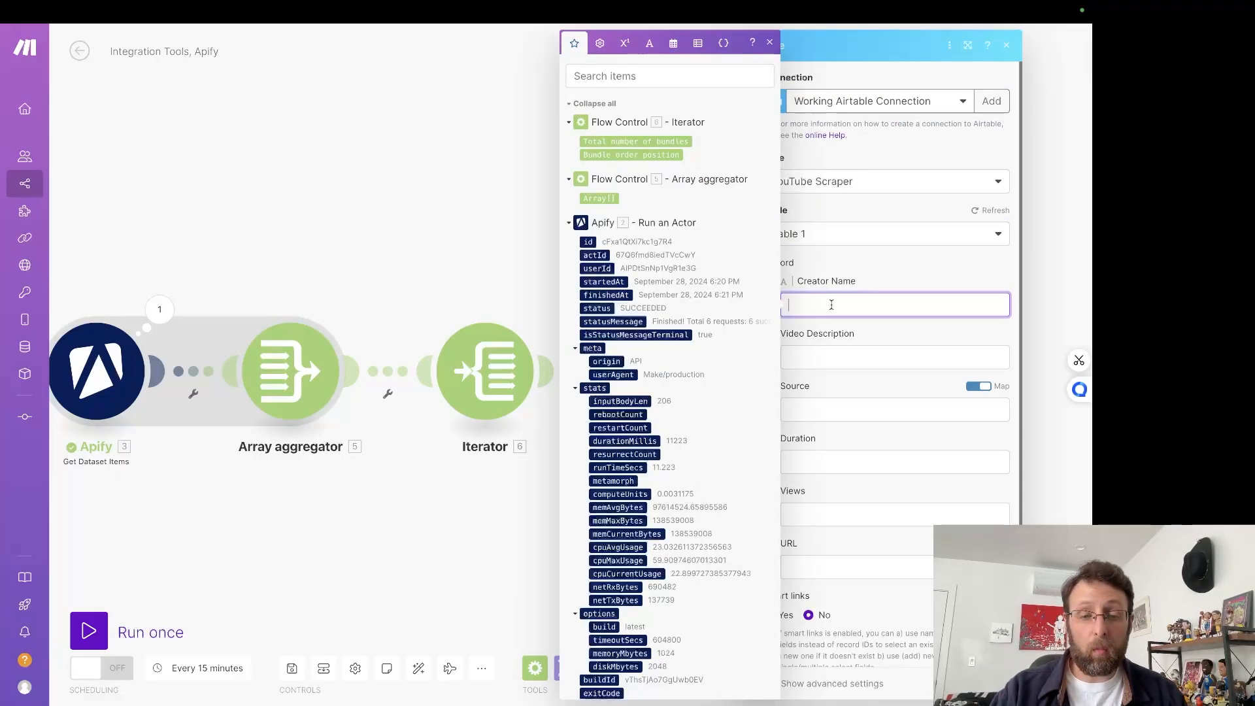
click(401, 253)
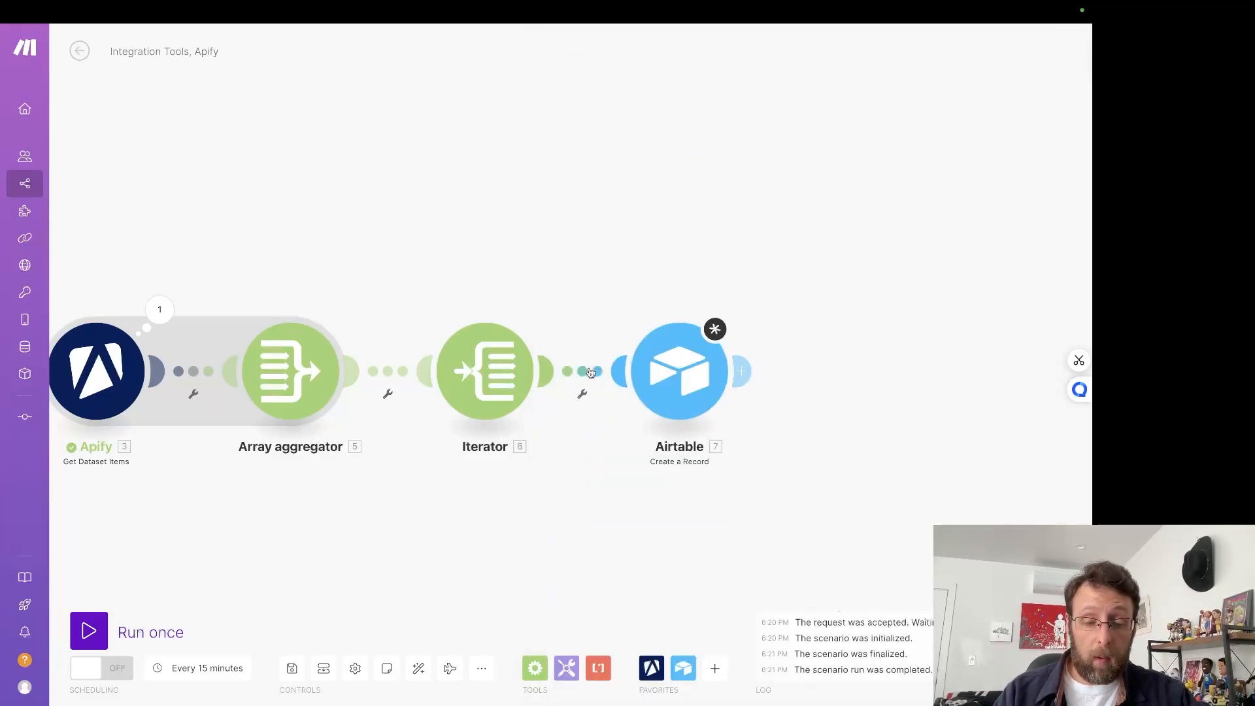
Step: Unlink the Airtable module from the Iterator and move it farther away to leave a gap between them
click(590, 372)
click(628, 401)
drag(680, 372, 961, 369)
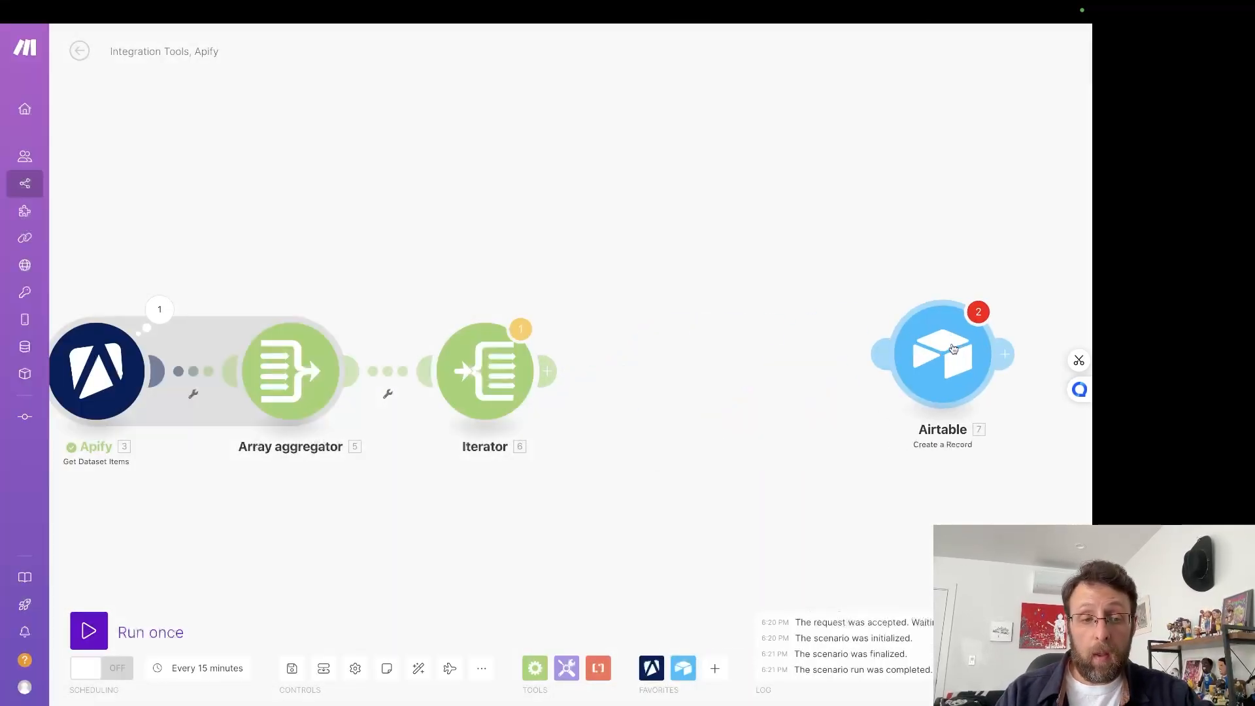
Step: Run the scenario once up to the Iterator, accepting the warning about a transformer being the last module
scroll(649, 514, down, 1)
scroll(649, 515, down, 1)
drag(650, 512, 865, 512)
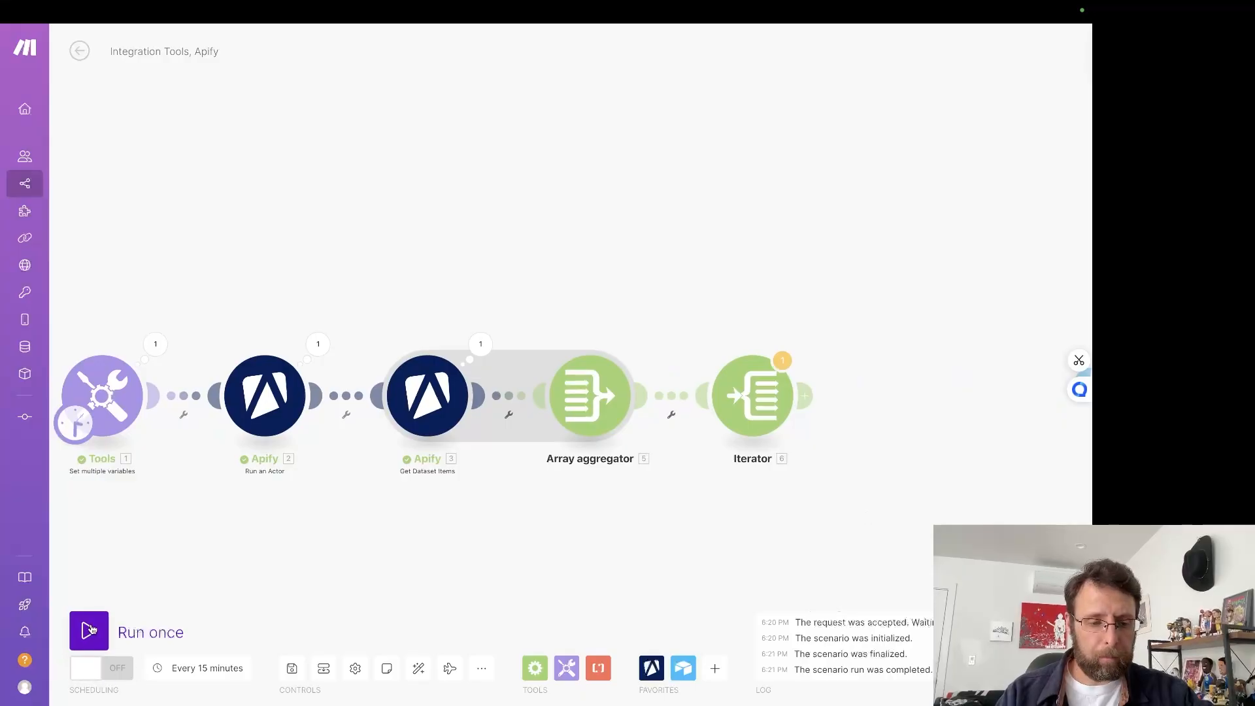
click(92, 630)
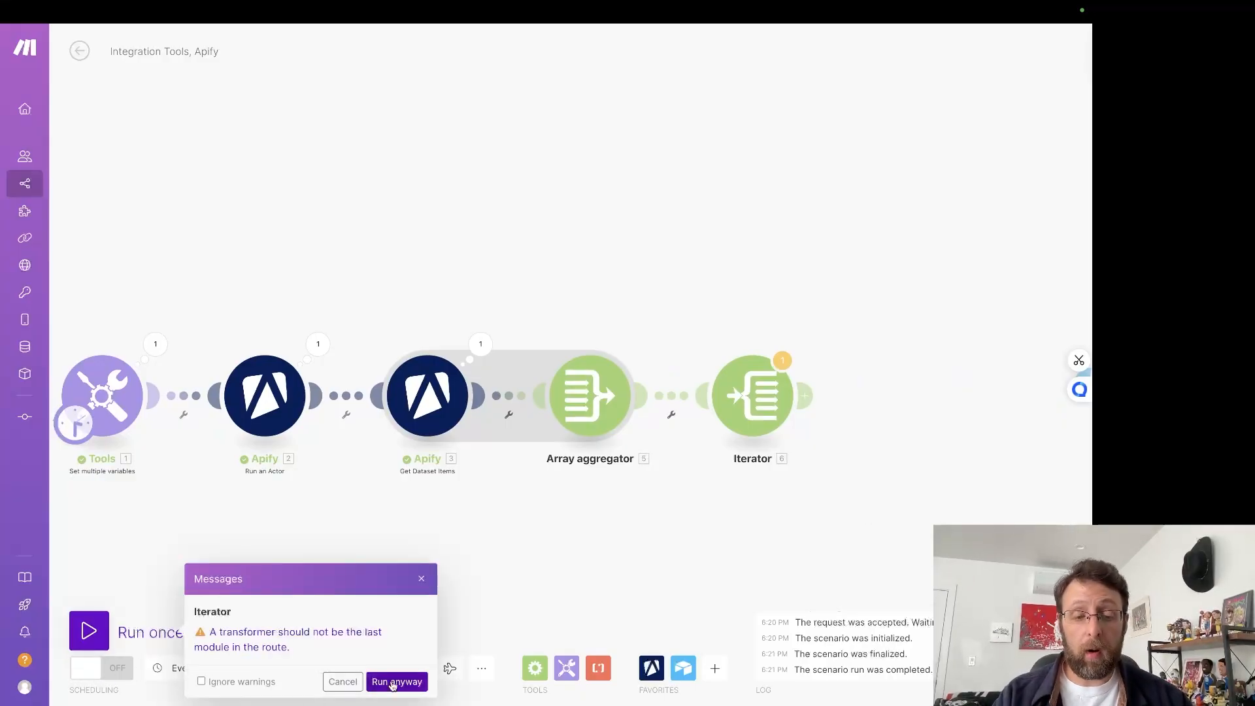
click(392, 682)
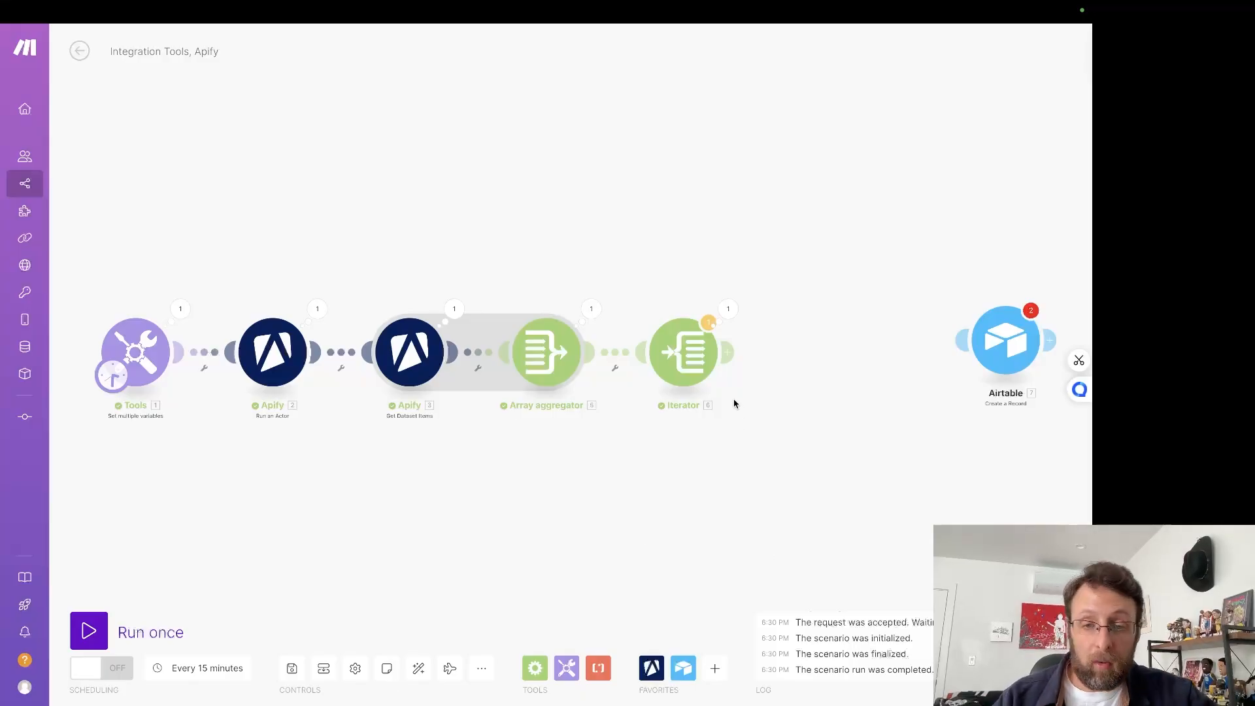
Step: Inspect the input and output bundles that the run produced in the Array aggregator and the Iterator
click(590, 309)
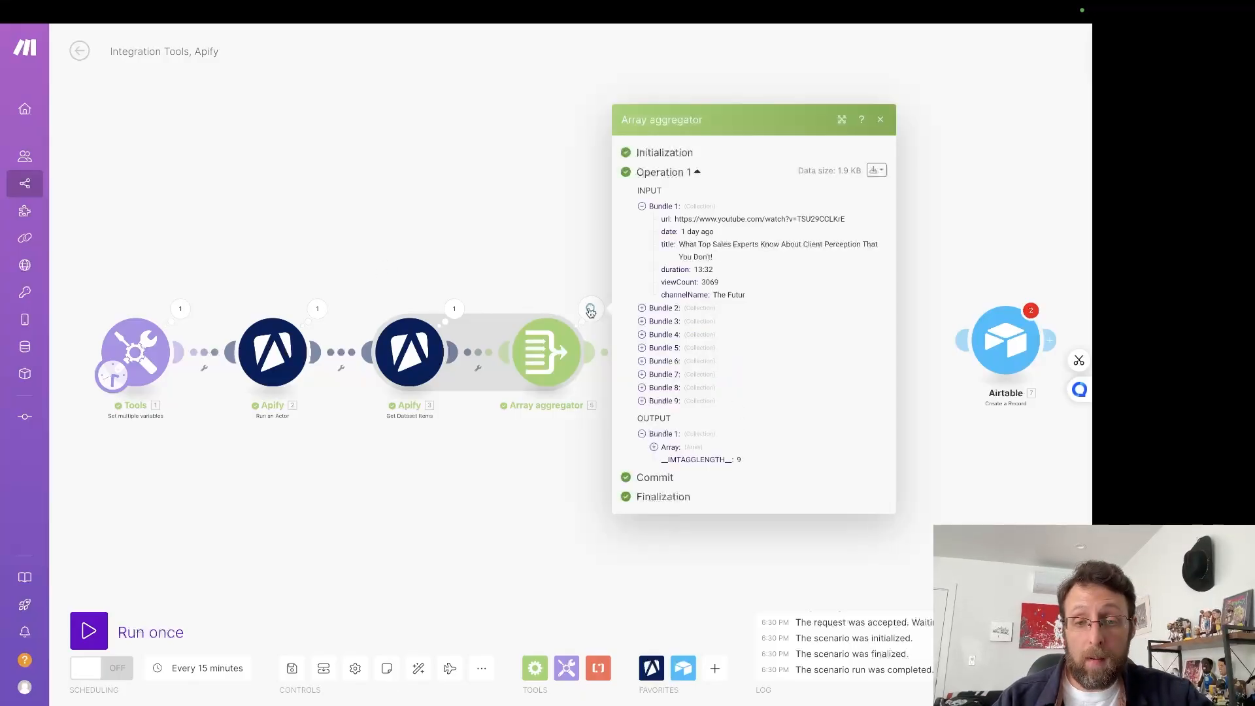
click(659, 311)
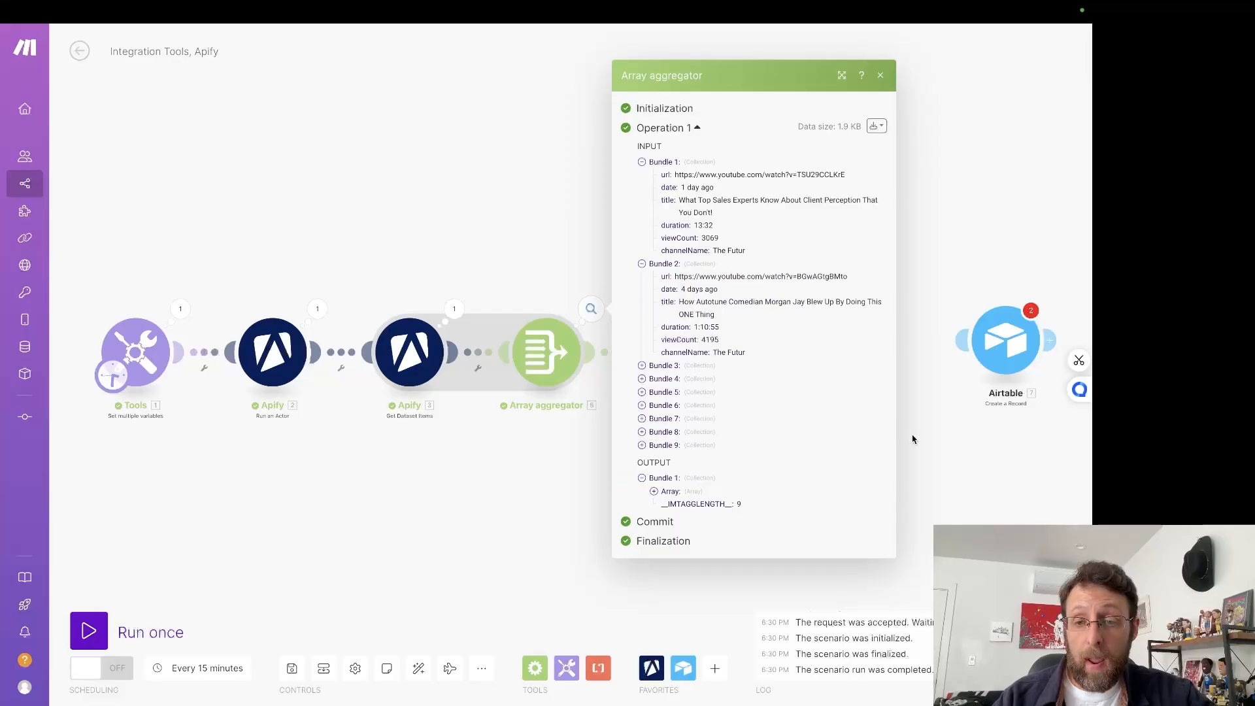
click(945, 451)
click(728, 309)
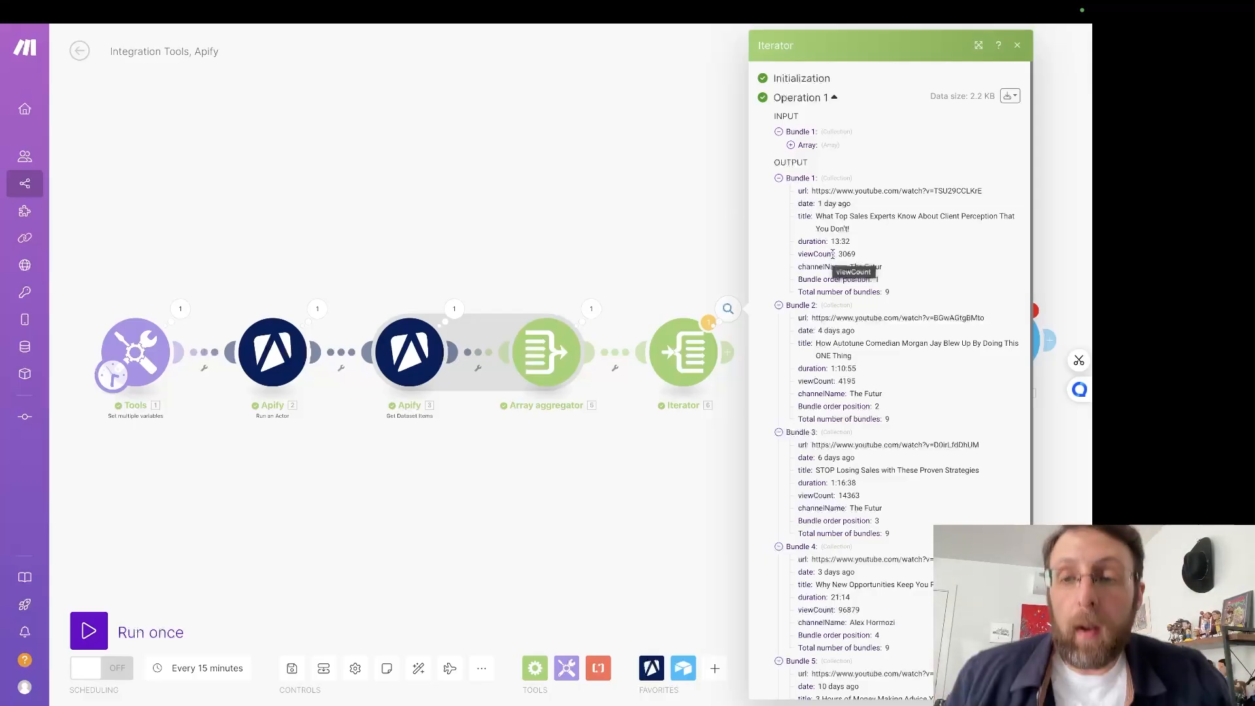
click(703, 252)
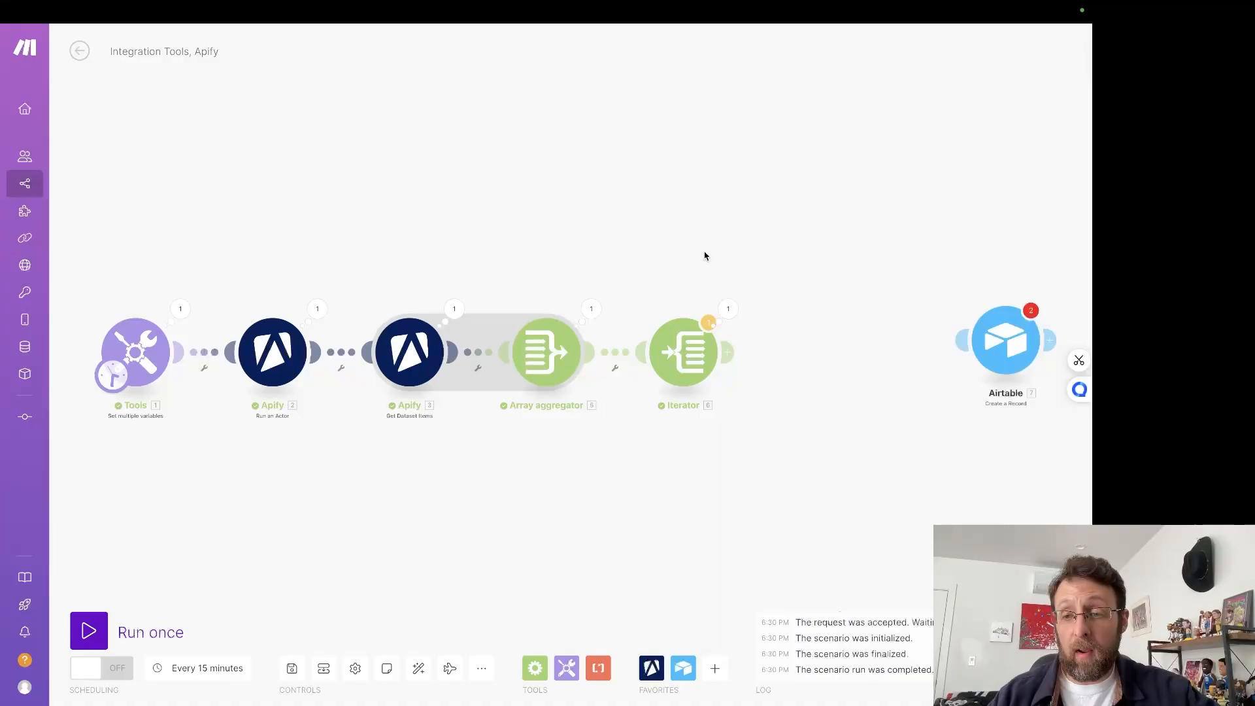
Step: Reconnect the existing Airtable module to the Iterator and check its Creator Name field for data to map
click(1017, 327)
click(598, 301)
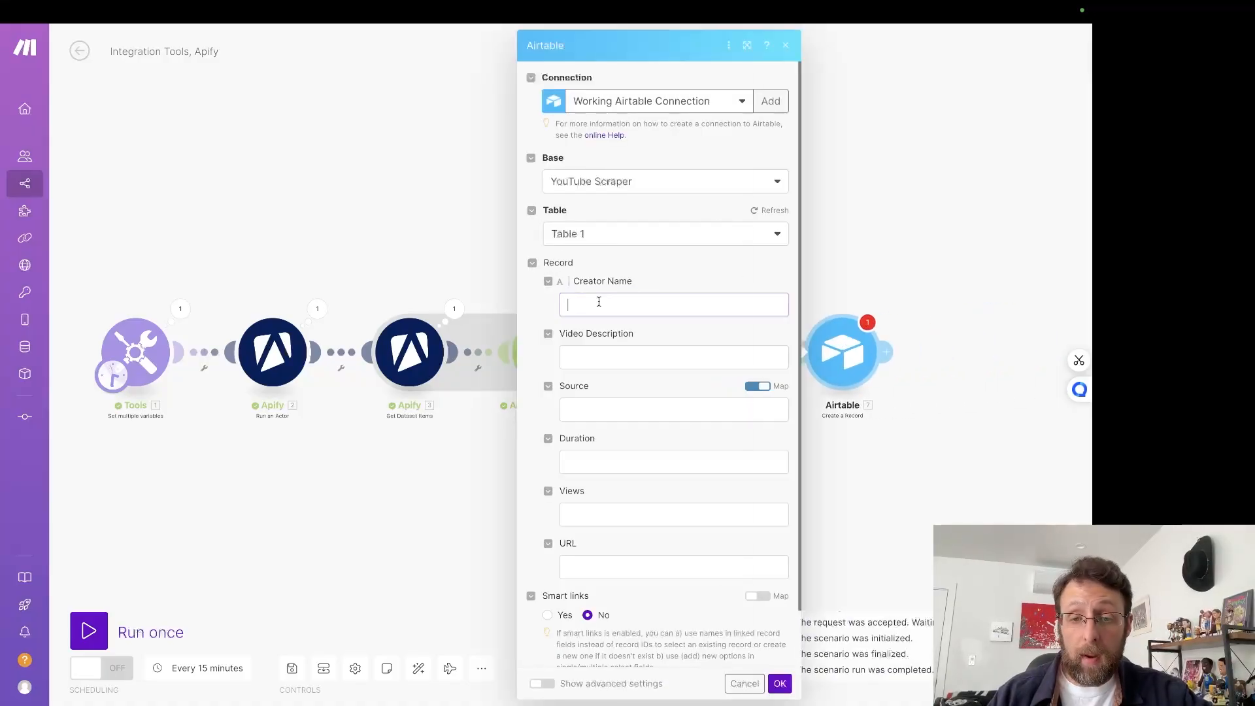
click(1052, 291)
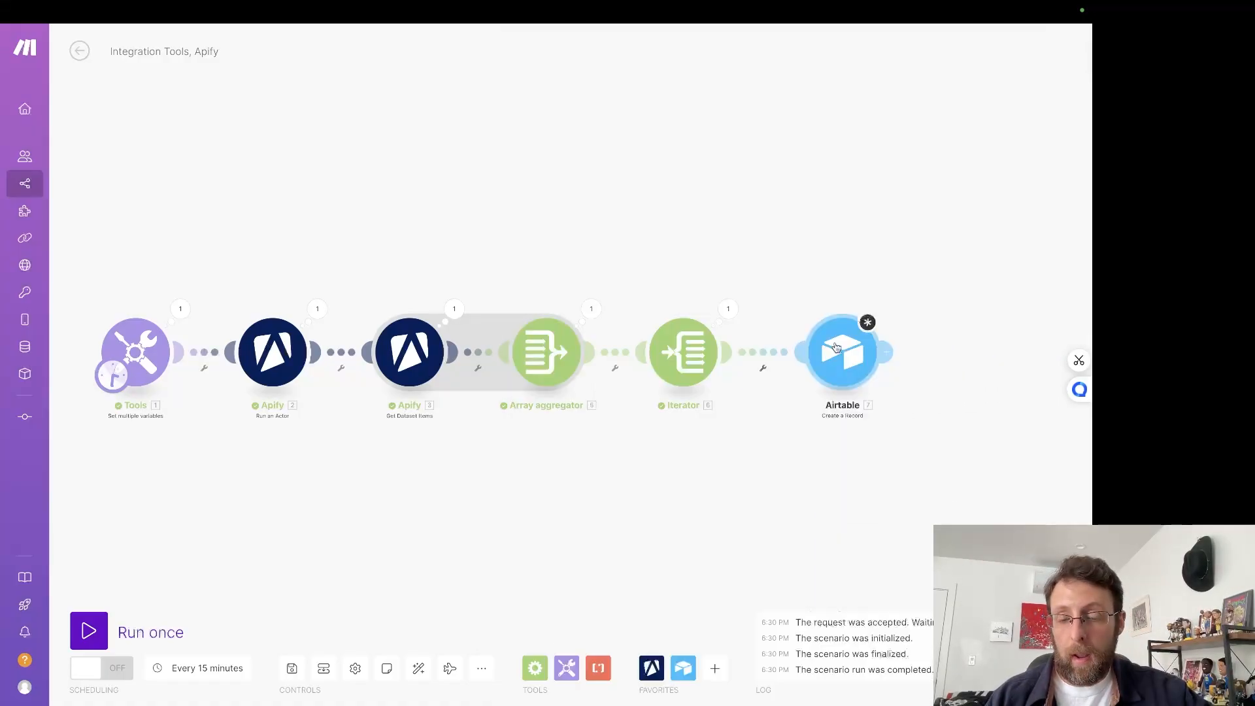
Step: Replace the Airtable module with a new Airtable Create a Record module after the Iterator
right_click(839, 349)
click(864, 495)
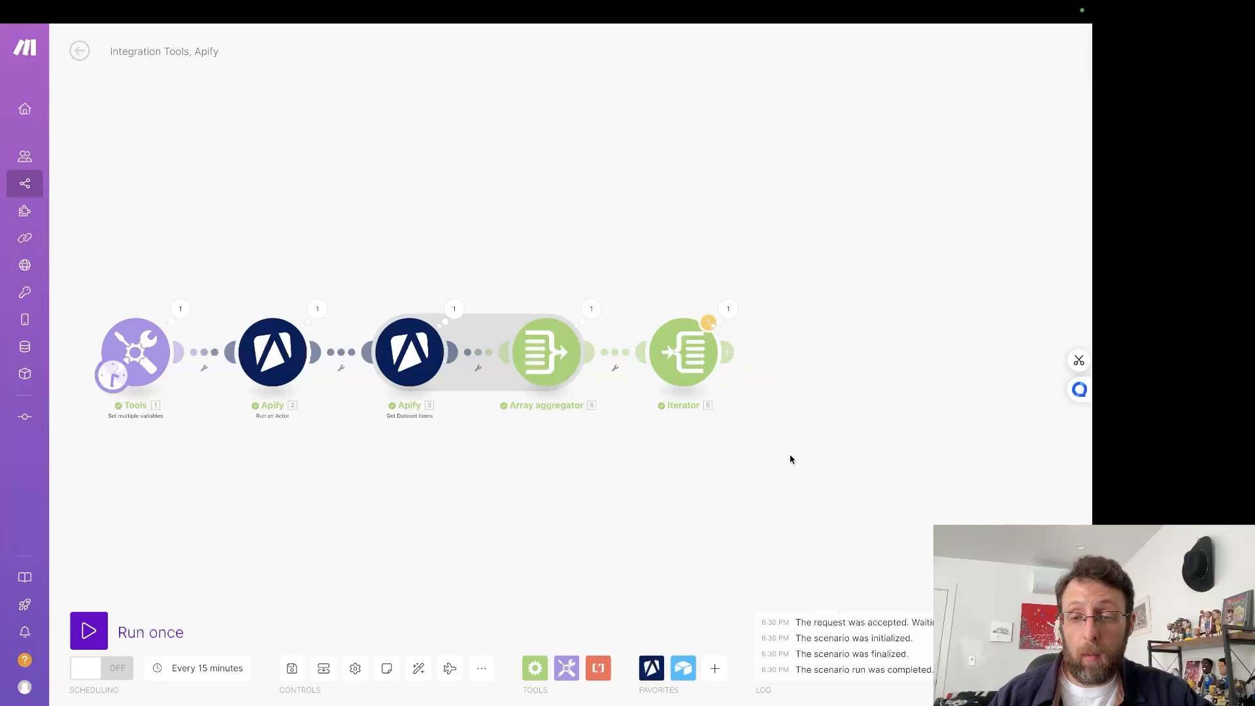
click(728, 352)
click(556, 283)
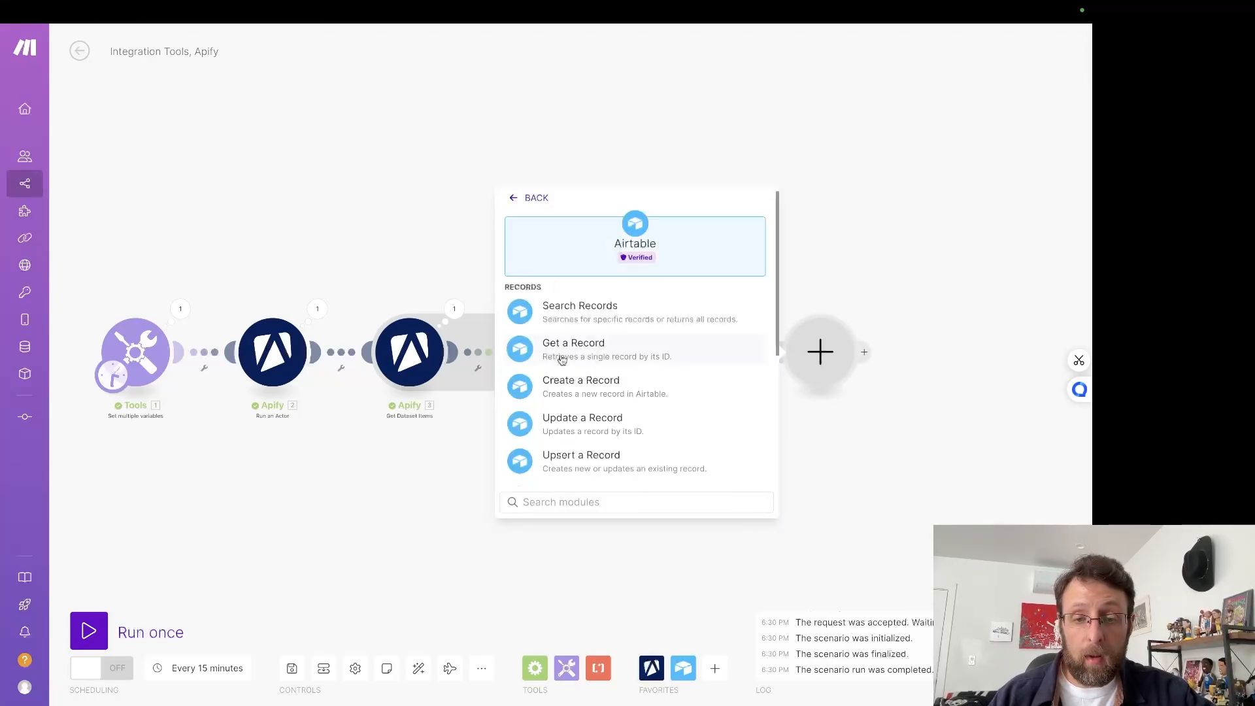
click(562, 381)
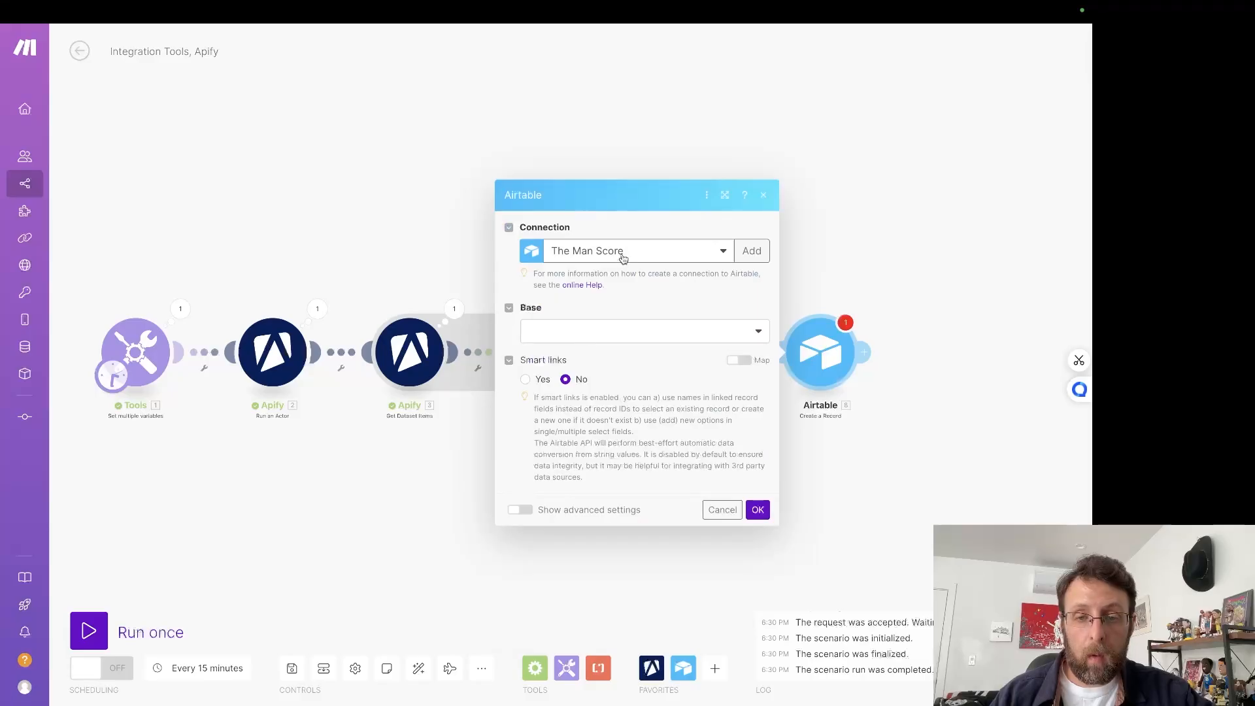
Step: Set the new module to the Working Airtable Connection, the YouTube Scraper base and Table 1
click(623, 258)
click(585, 291)
click(569, 337)
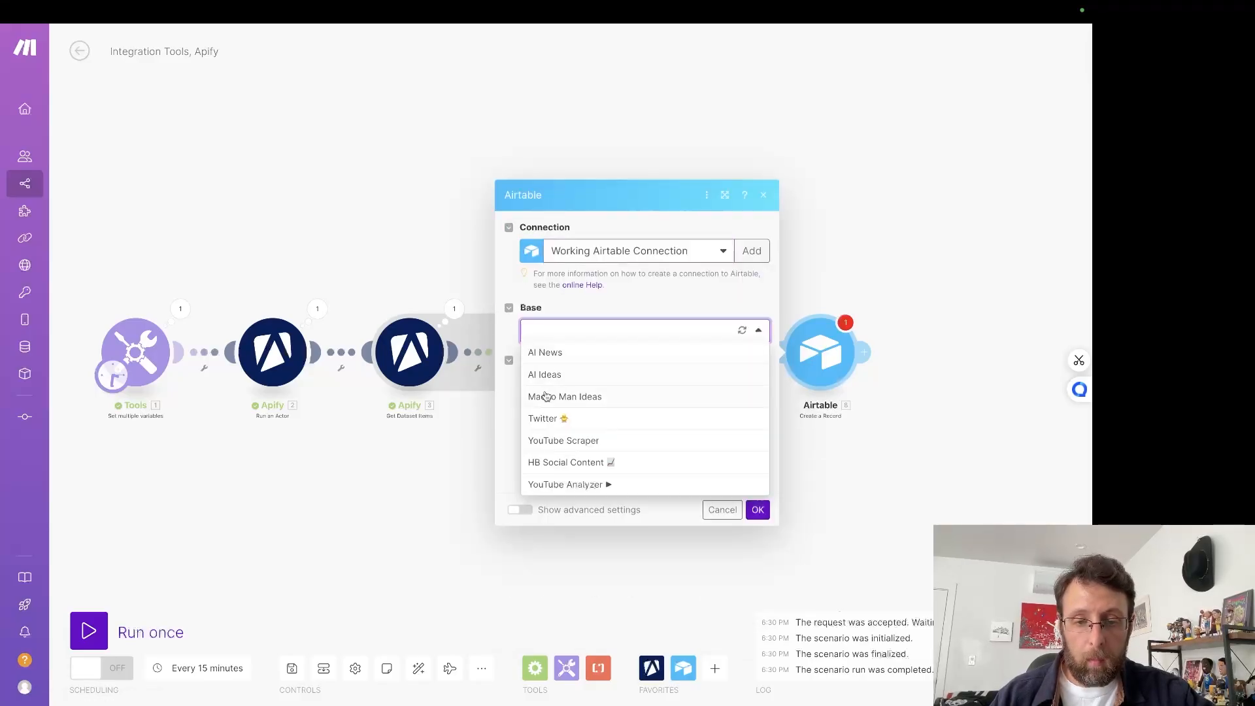
click(562, 442)
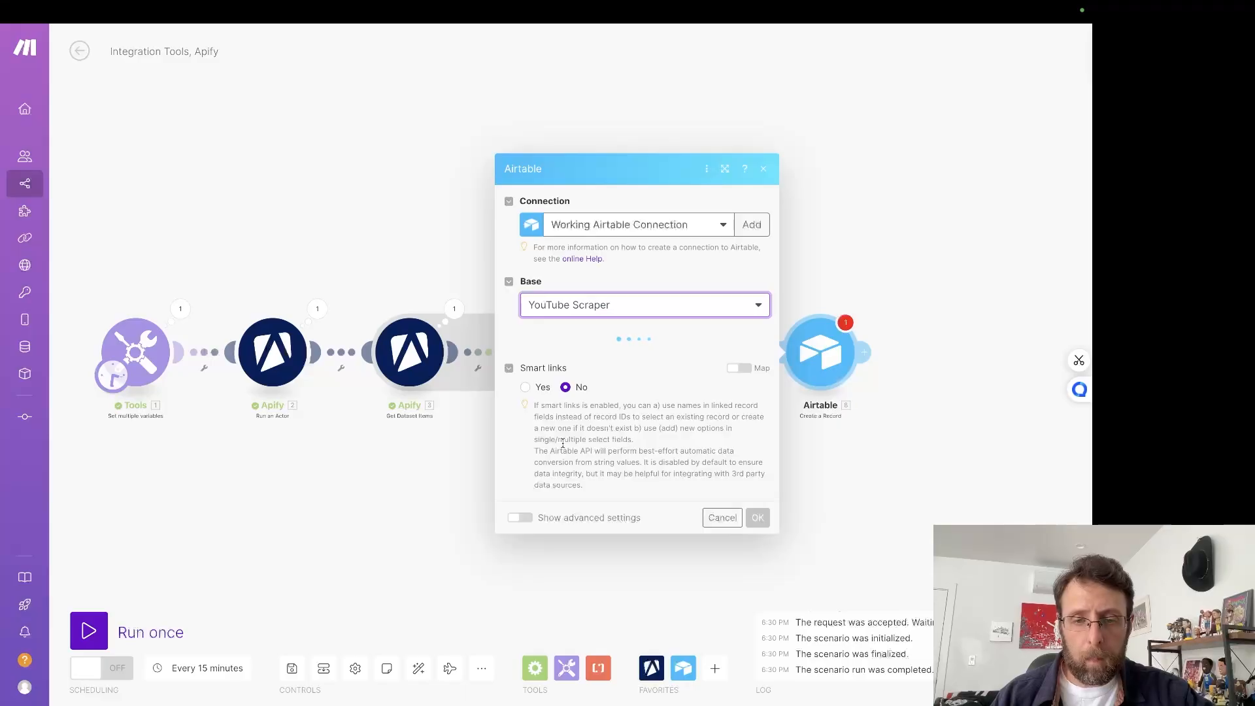
click(627, 358)
click(582, 383)
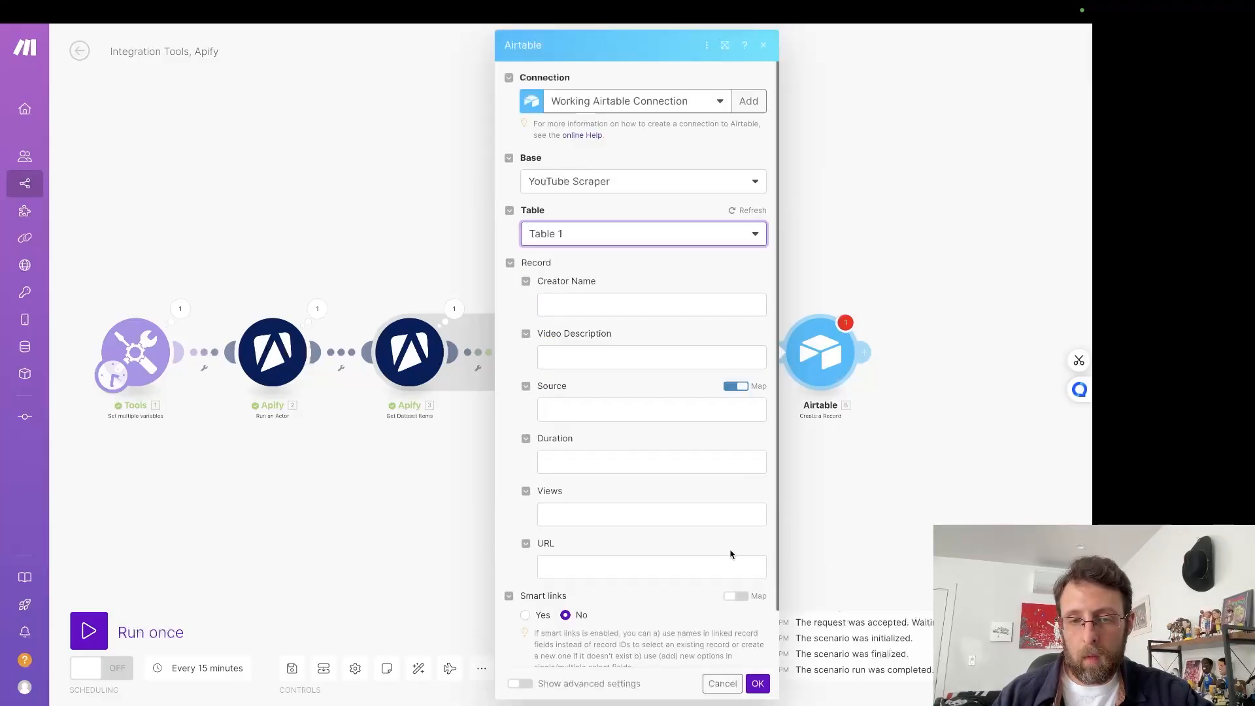
Step: Map the Iterator's channelName to Creator Name and its title to Video Description
click(598, 316)
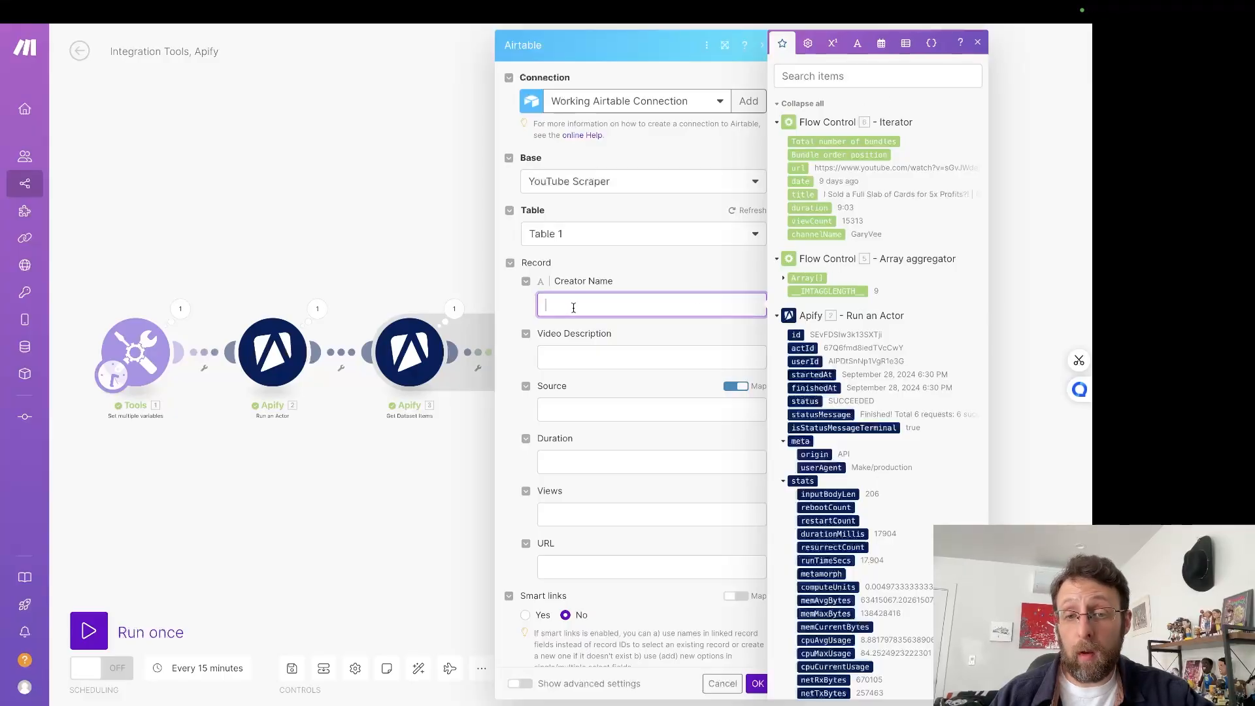
click(817, 234)
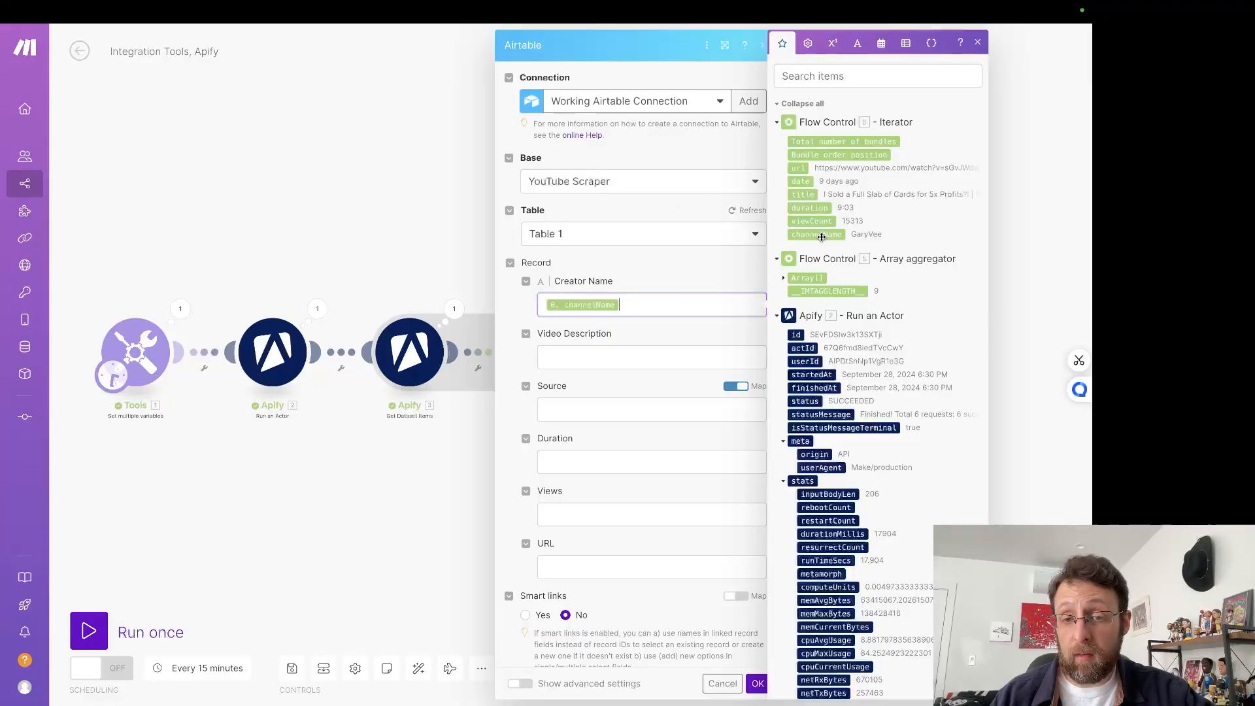
click(620, 358)
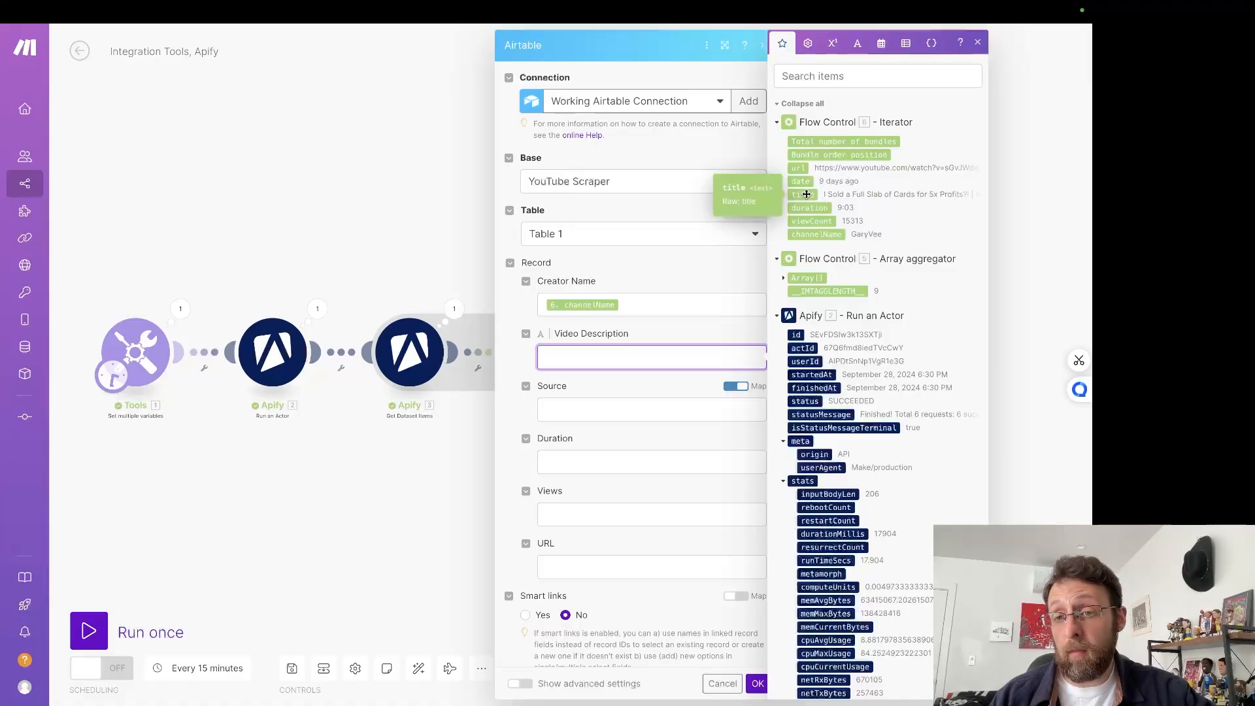
click(806, 194)
Step: Turn off mapping for the Source field and choose YouTube as its value
click(587, 409)
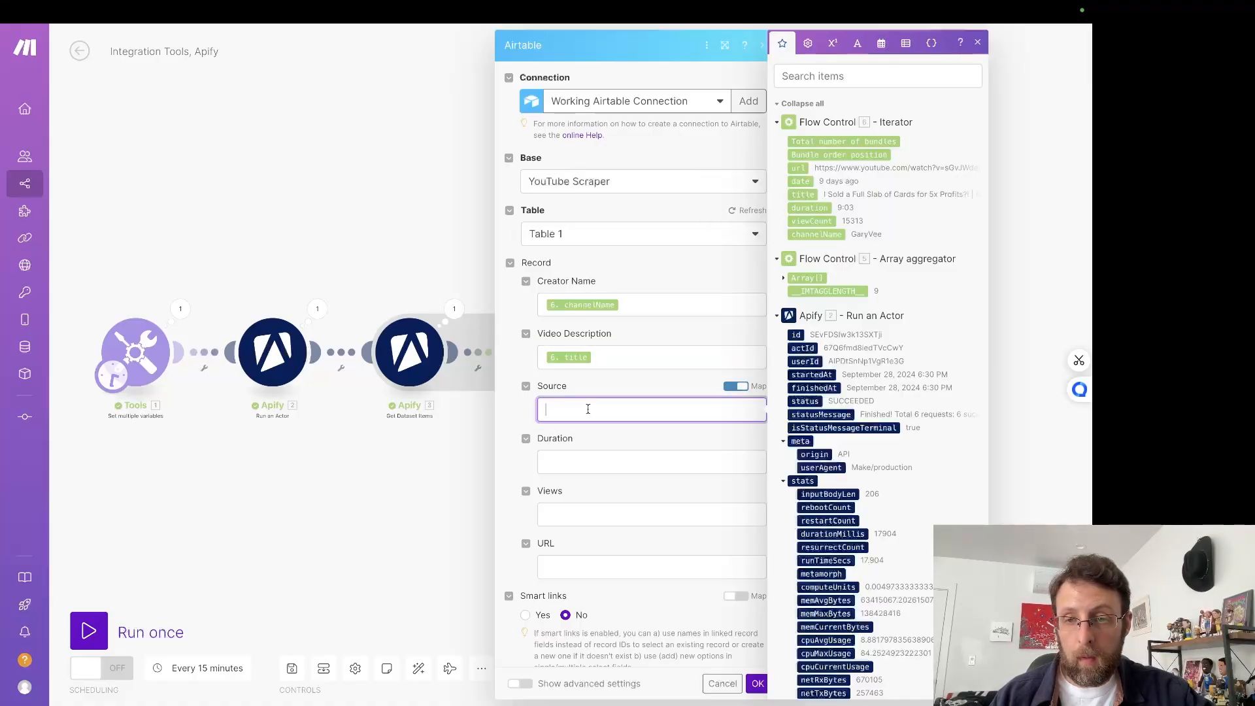
click(735, 386)
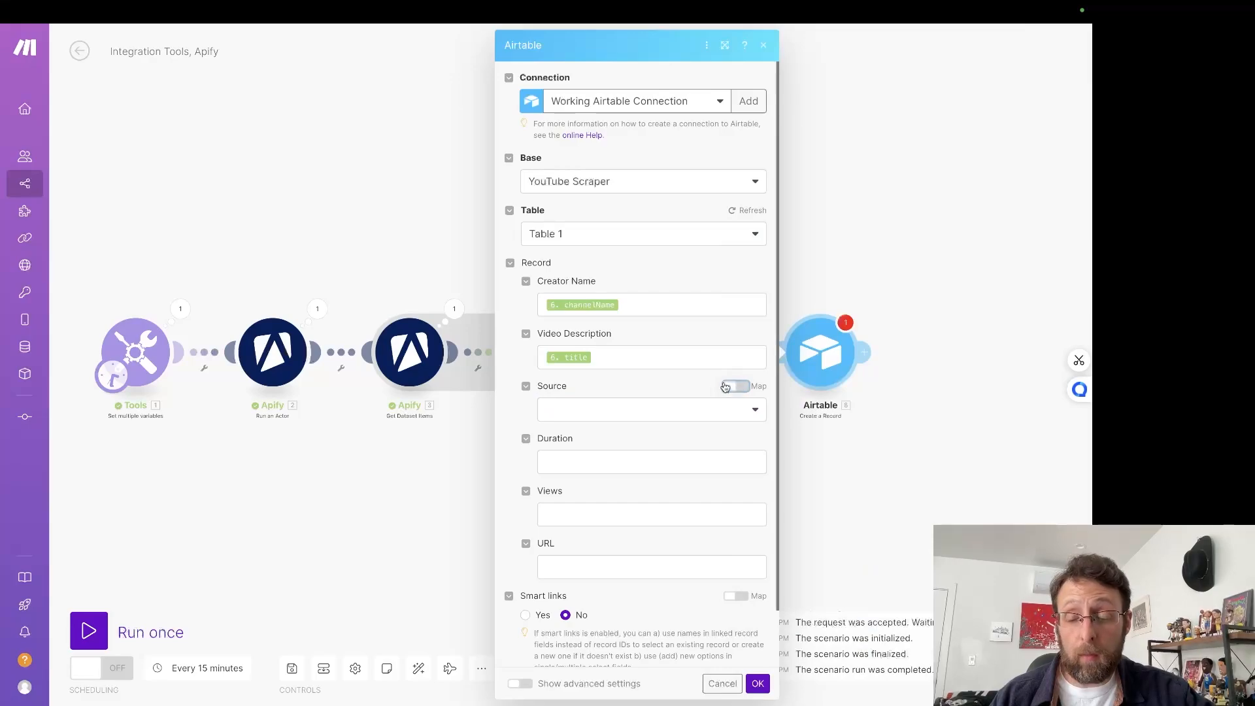
click(633, 411)
click(569, 451)
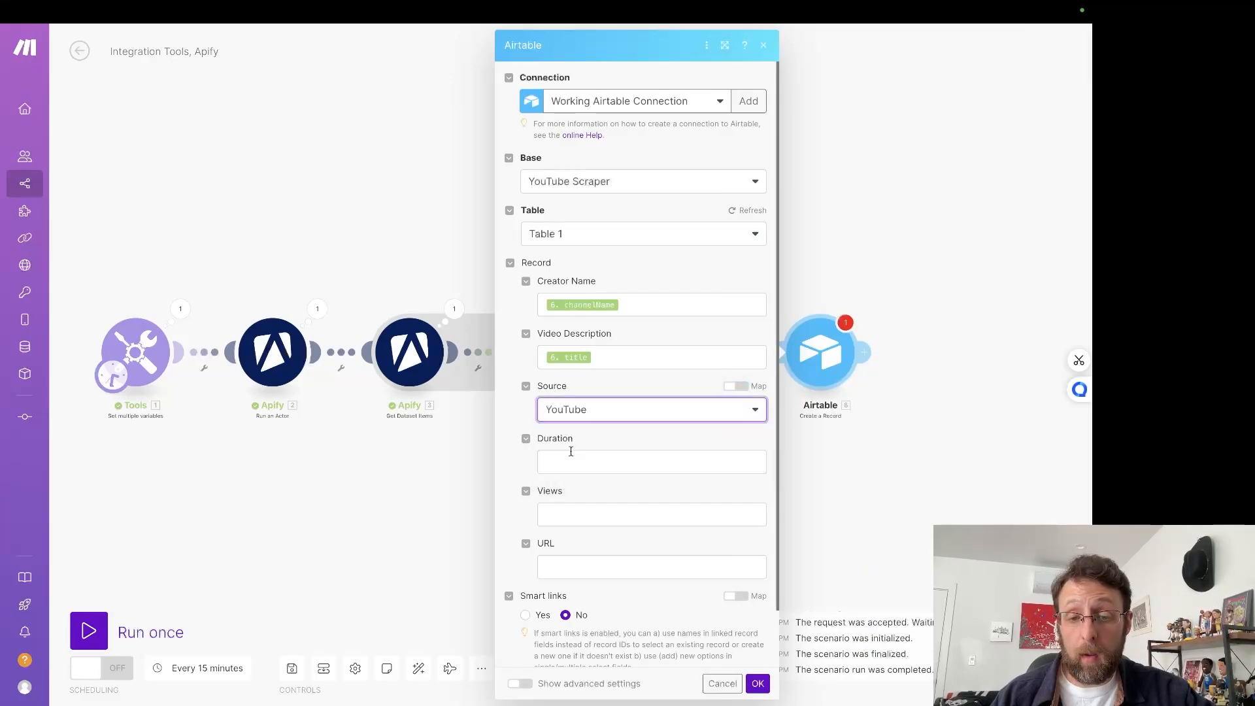
Step: Map the Iterator's duration, viewCount and url to Duration, Views and URL, and confirm the module settings
click(585, 457)
click(810, 207)
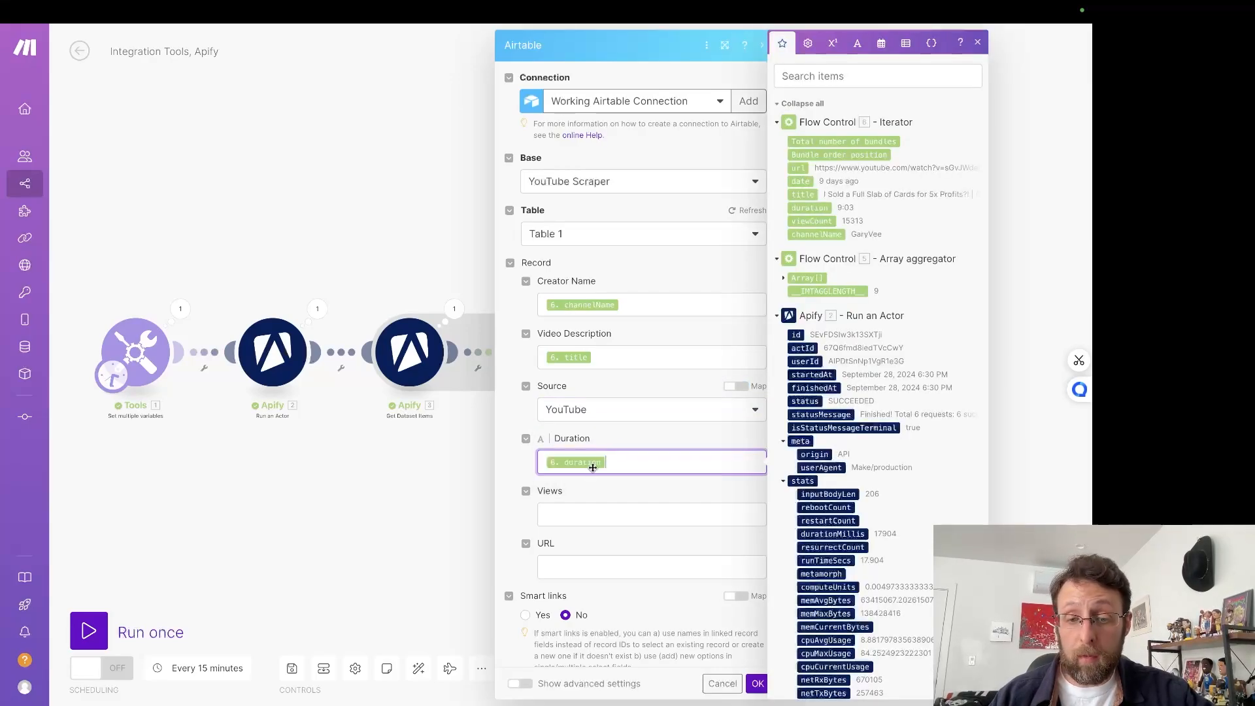
click(573, 507)
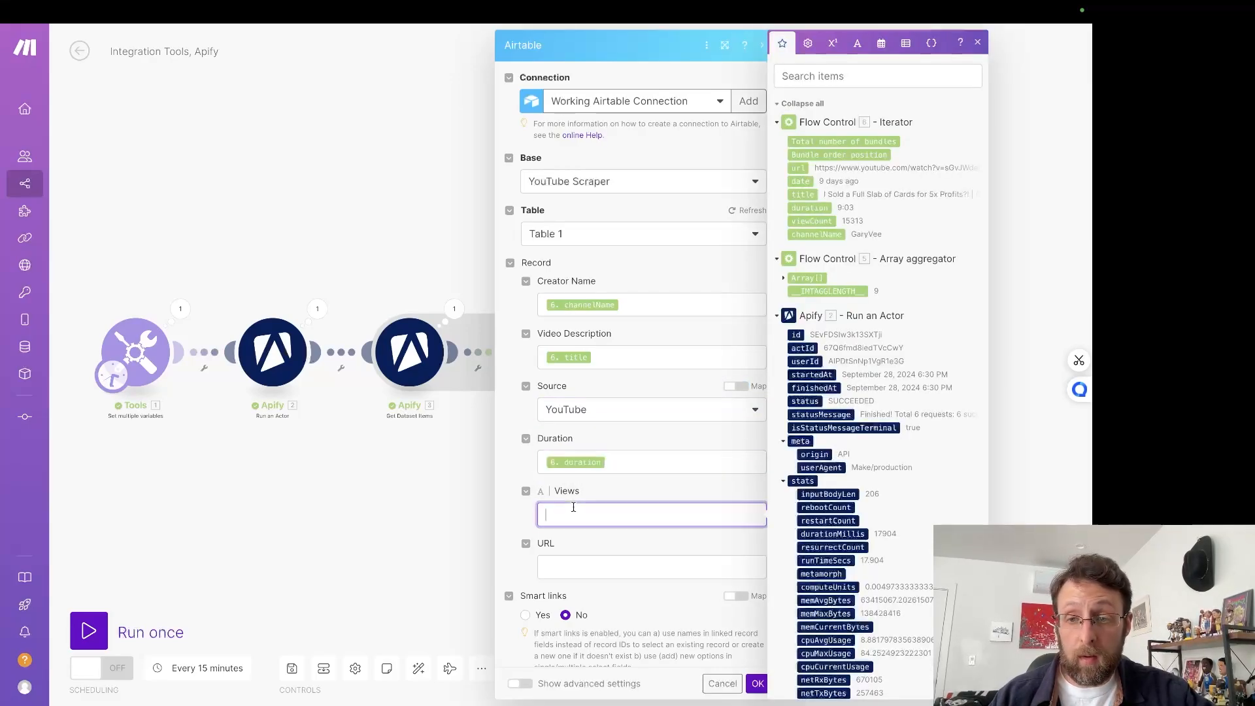
click(811, 222)
click(556, 569)
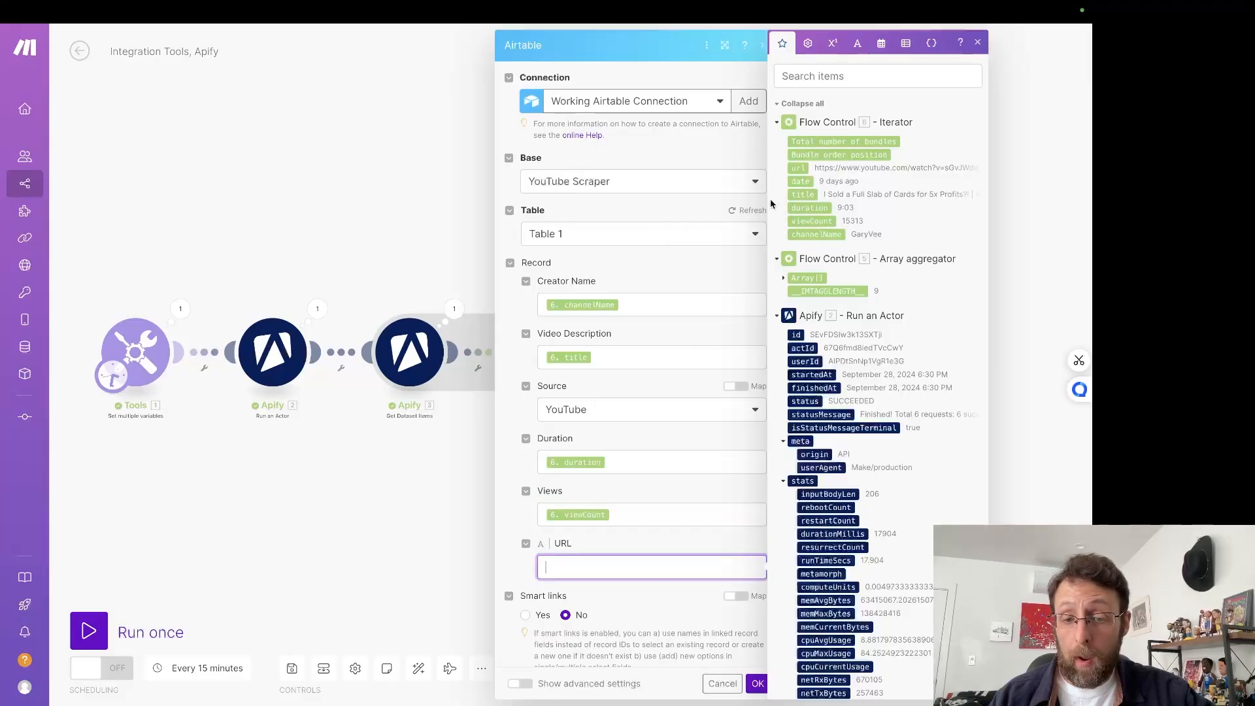
click(798, 167)
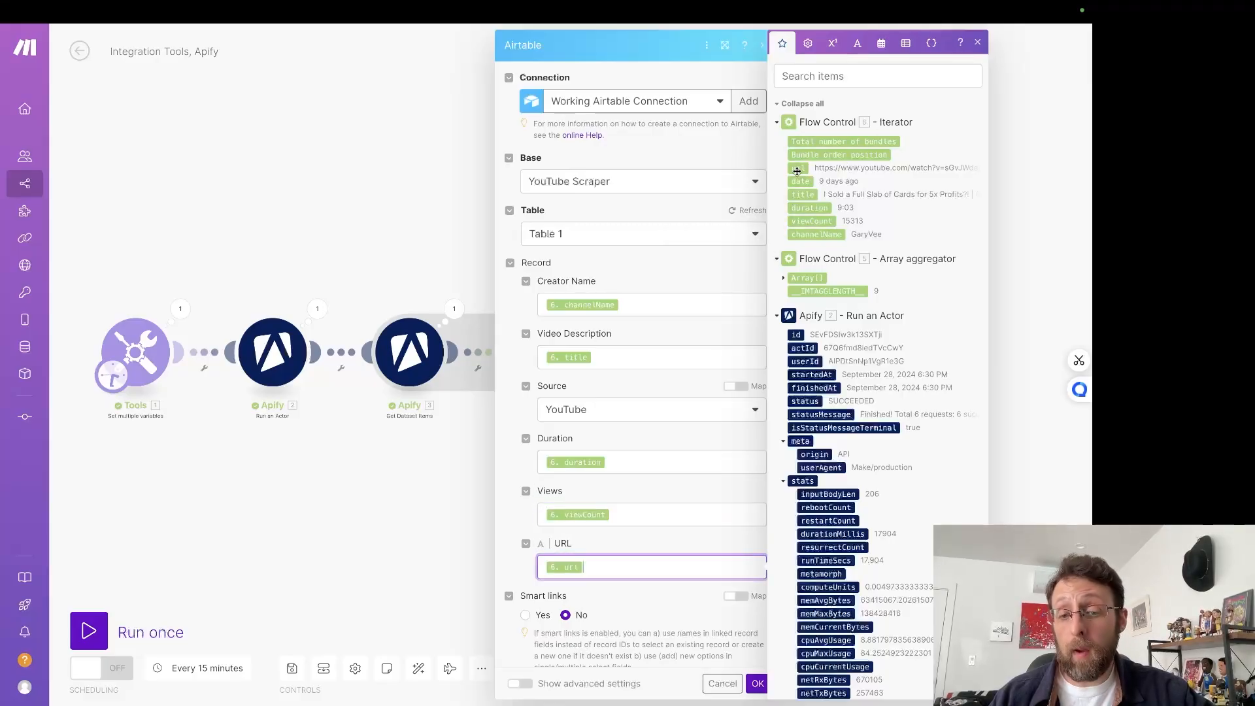
click(693, 539)
click(757, 684)
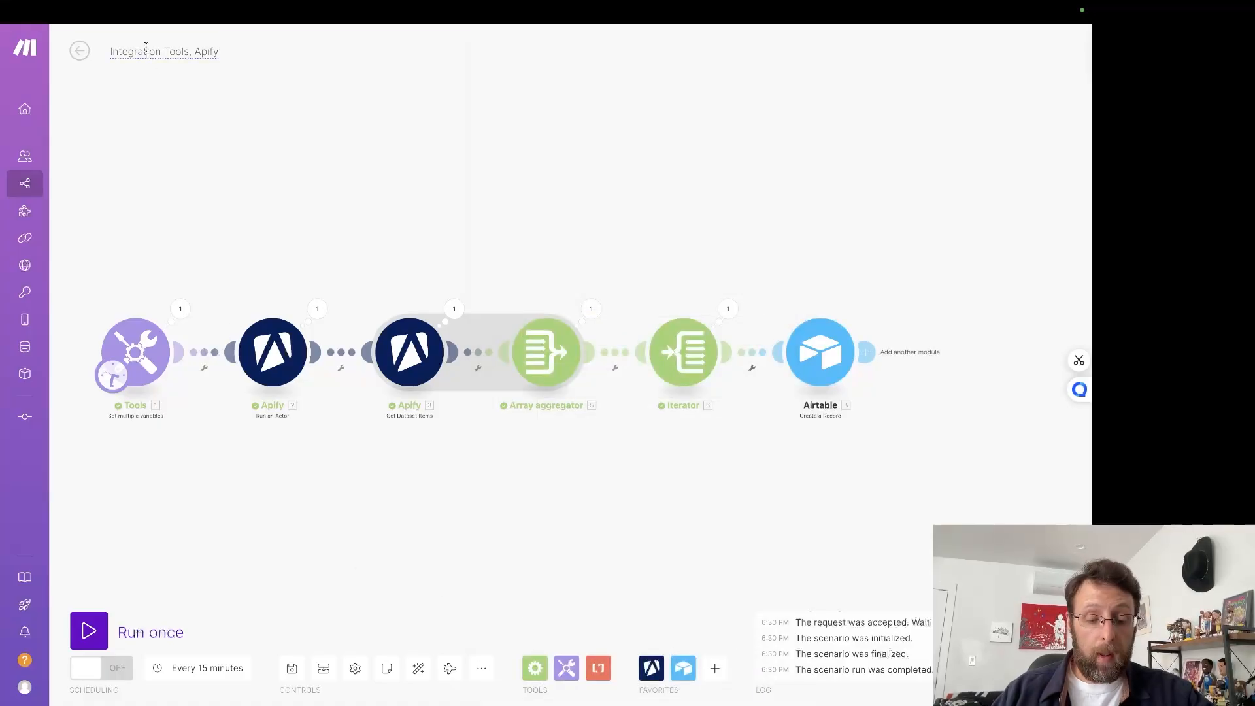
Step: Rename the scenario to YouTube Scraper and save it
click(146, 48)
key(BackSpace)
text(YouTube Scrap)
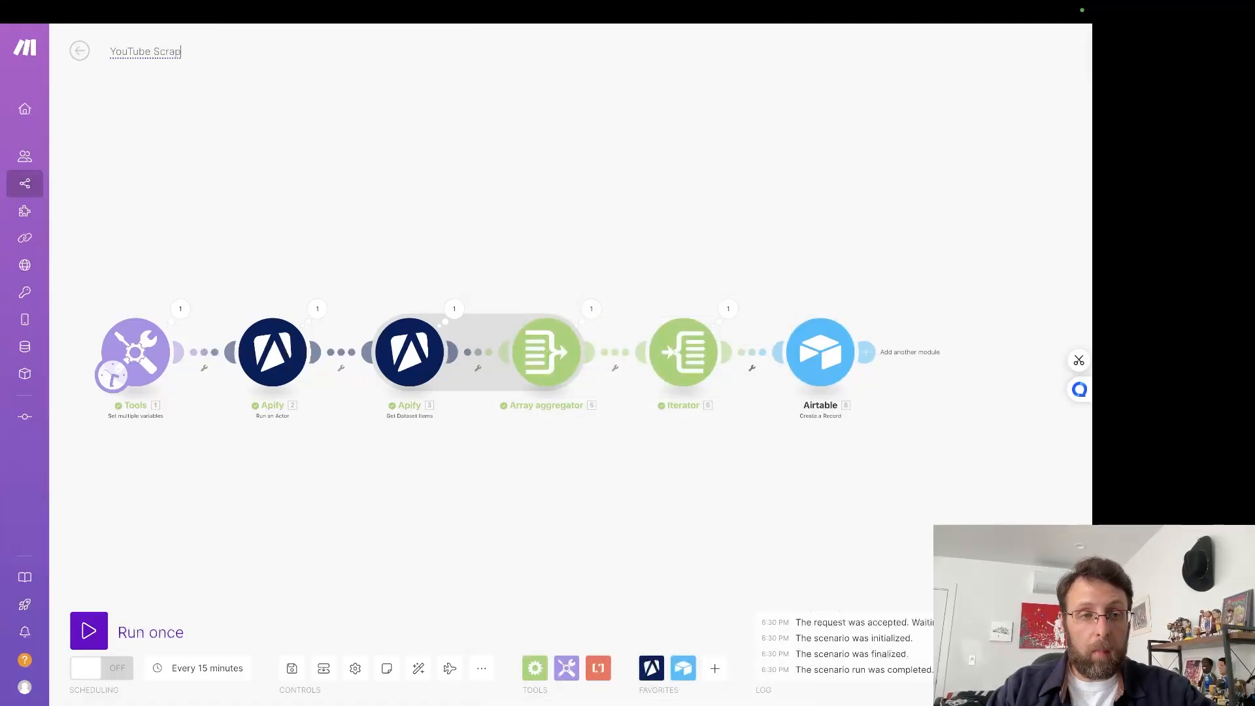
text(er)
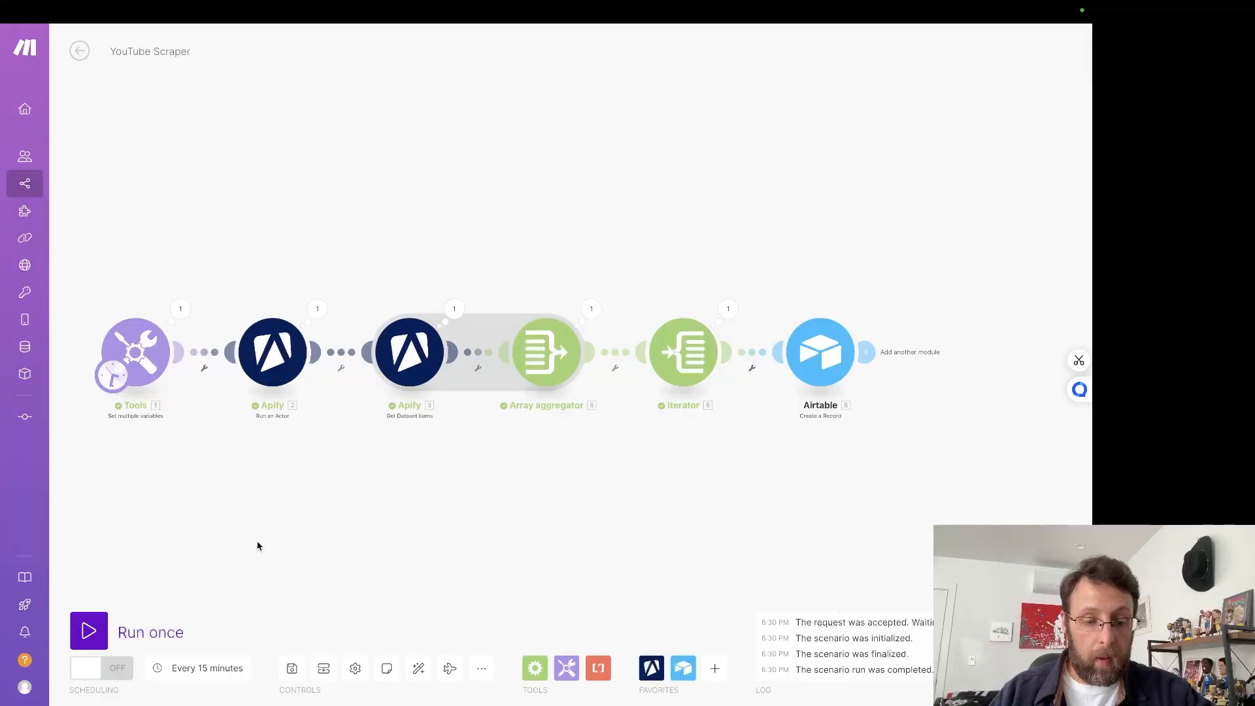
click(292, 668)
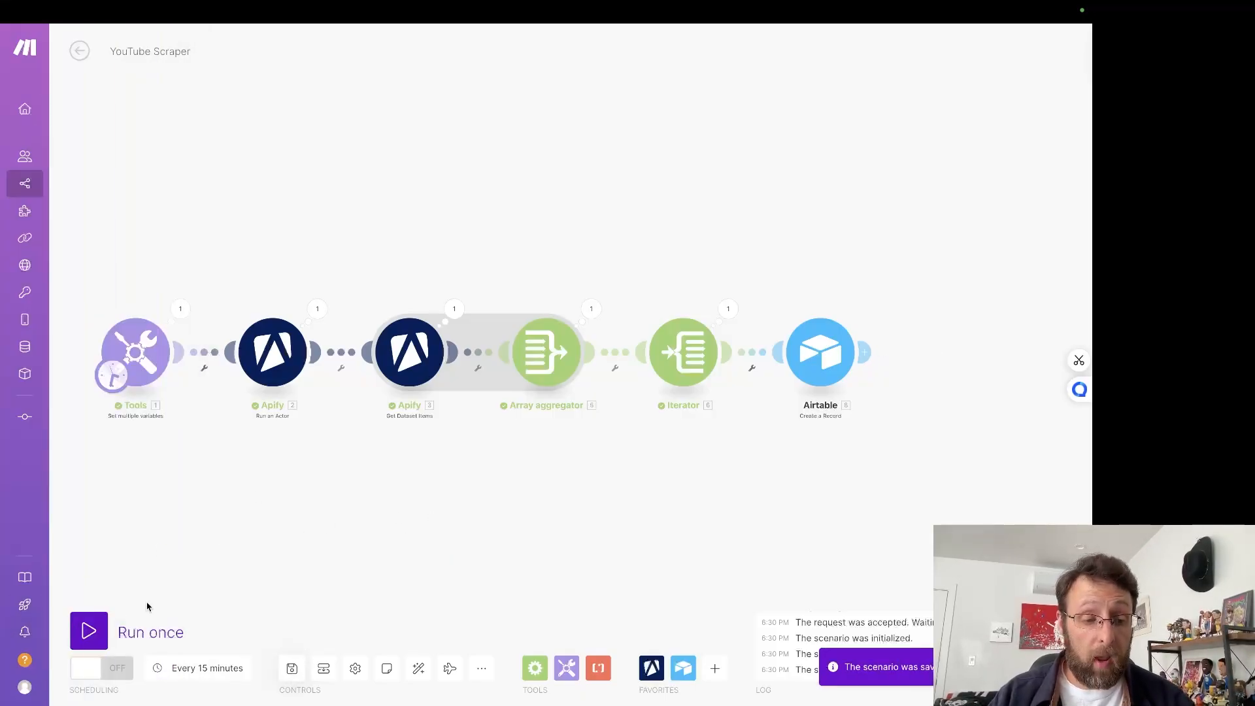
Step: Run the complete scenario once and inspect the record output of the Airtable module's first operation
click(145, 629)
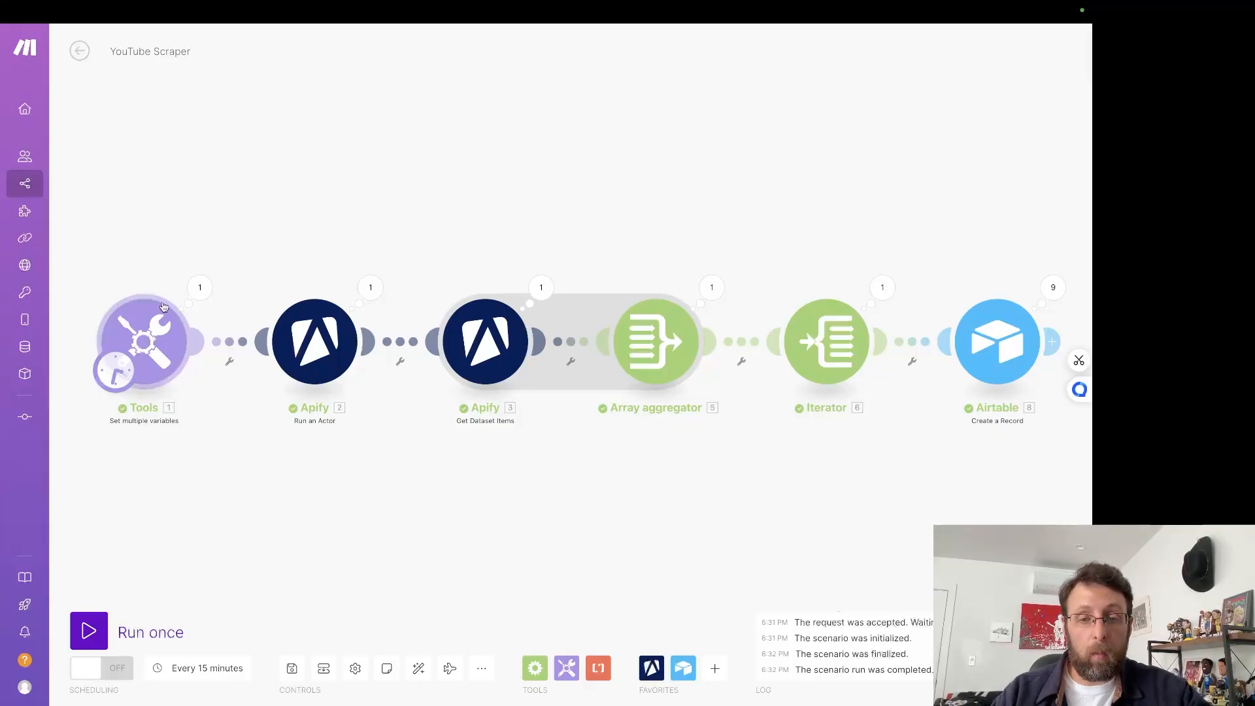
drag(891, 165, 655, 165)
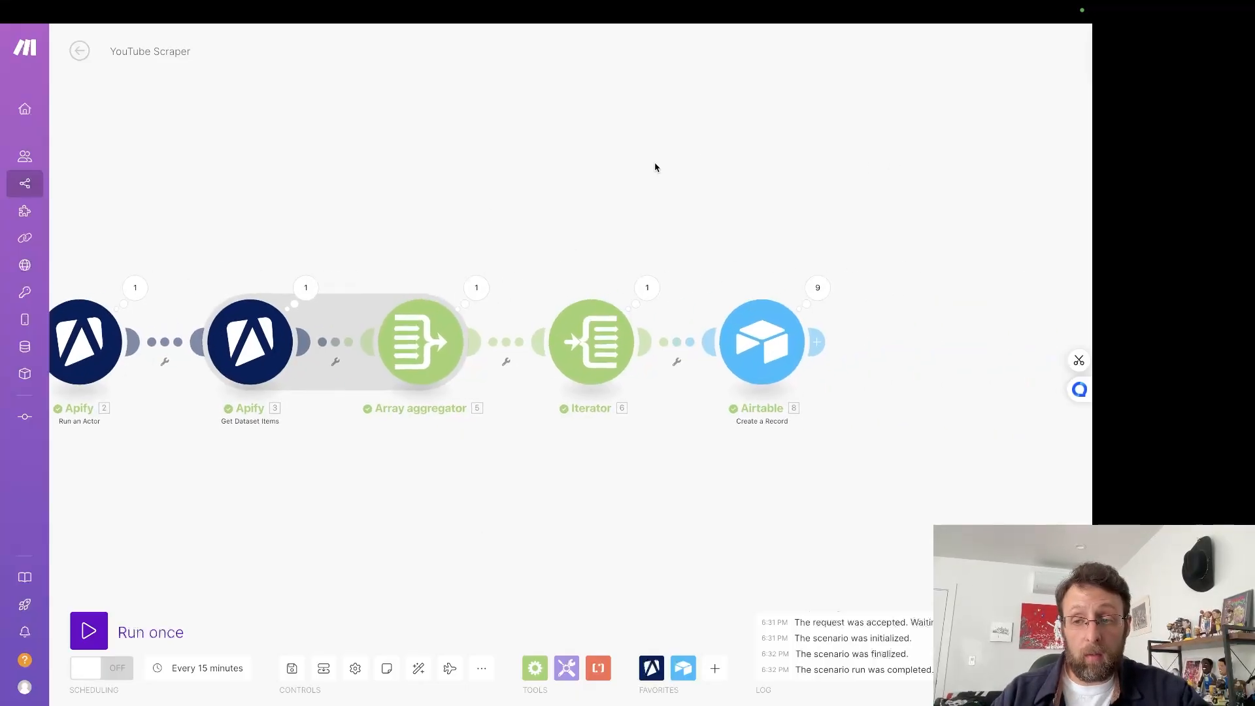
click(809, 289)
click(870, 224)
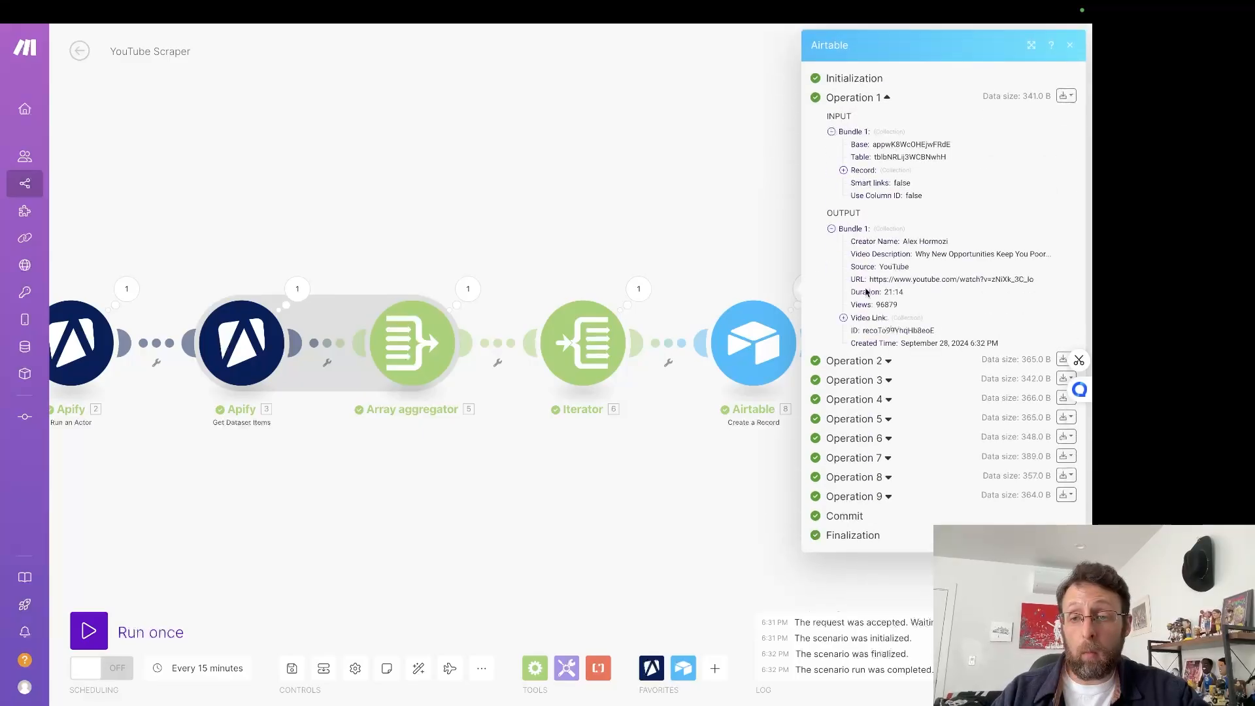
click(656, 521)
Step: Switch to the YouTube Scraper Airtable base and delete the three empty records above the scraped videos
mouse_move(464, 5)
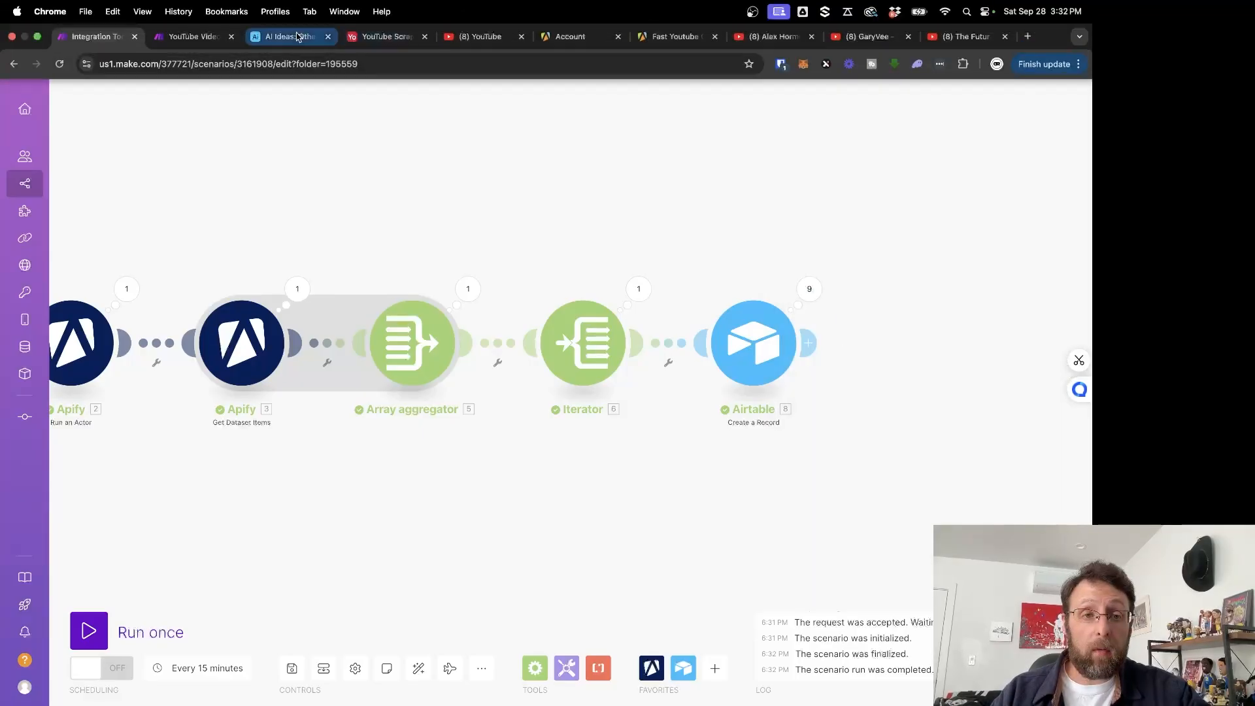
click(382, 37)
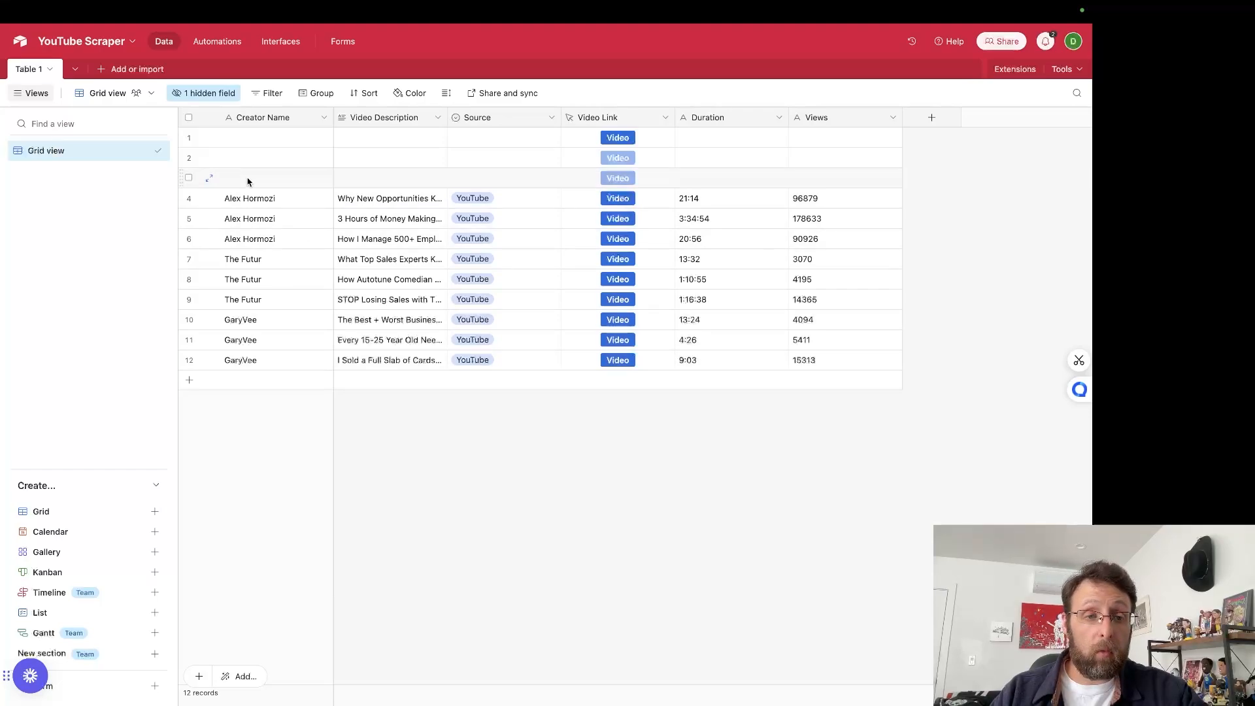
drag(246, 178, 274, 140)
right_click(280, 146)
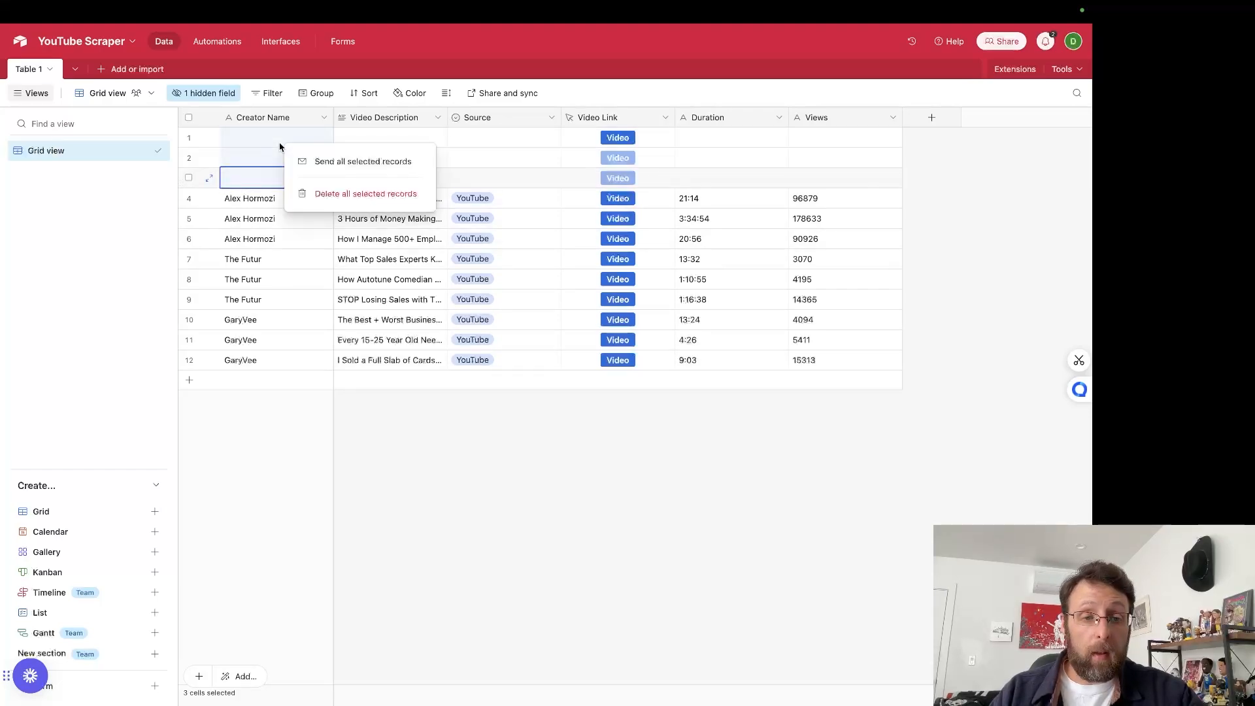
click(319, 194)
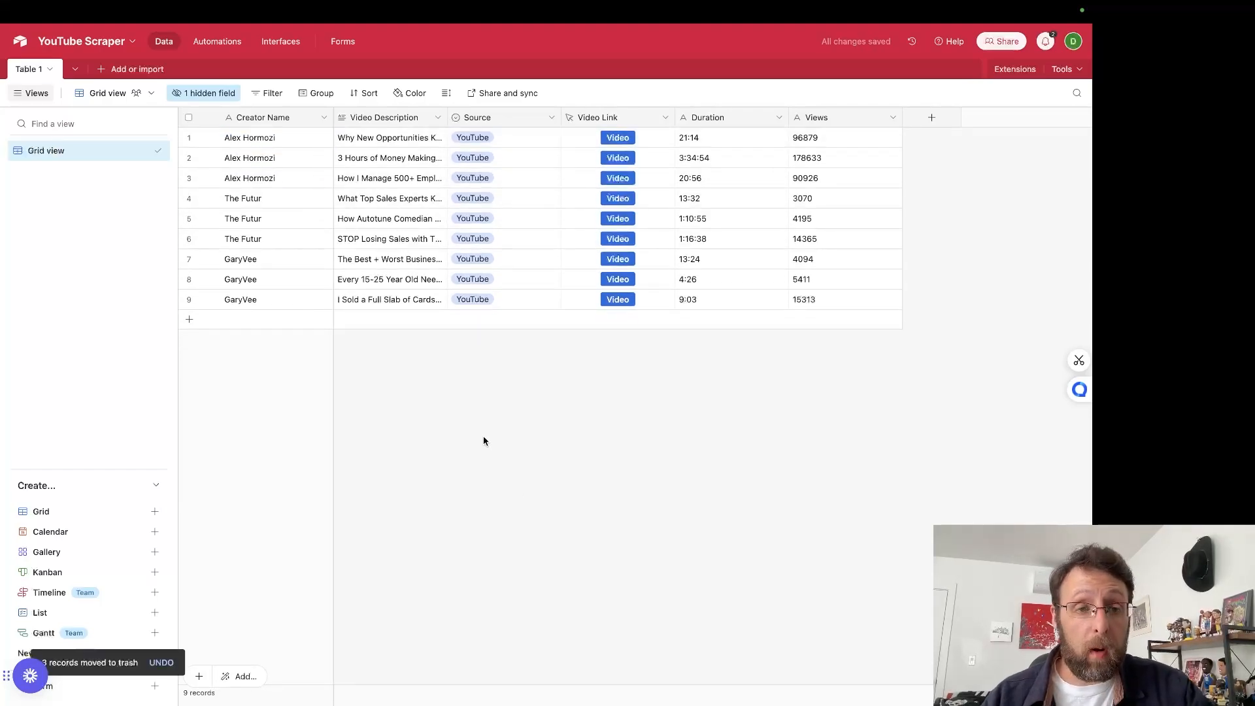
Step: Sort the records by the Views field in Z → A order
click(367, 94)
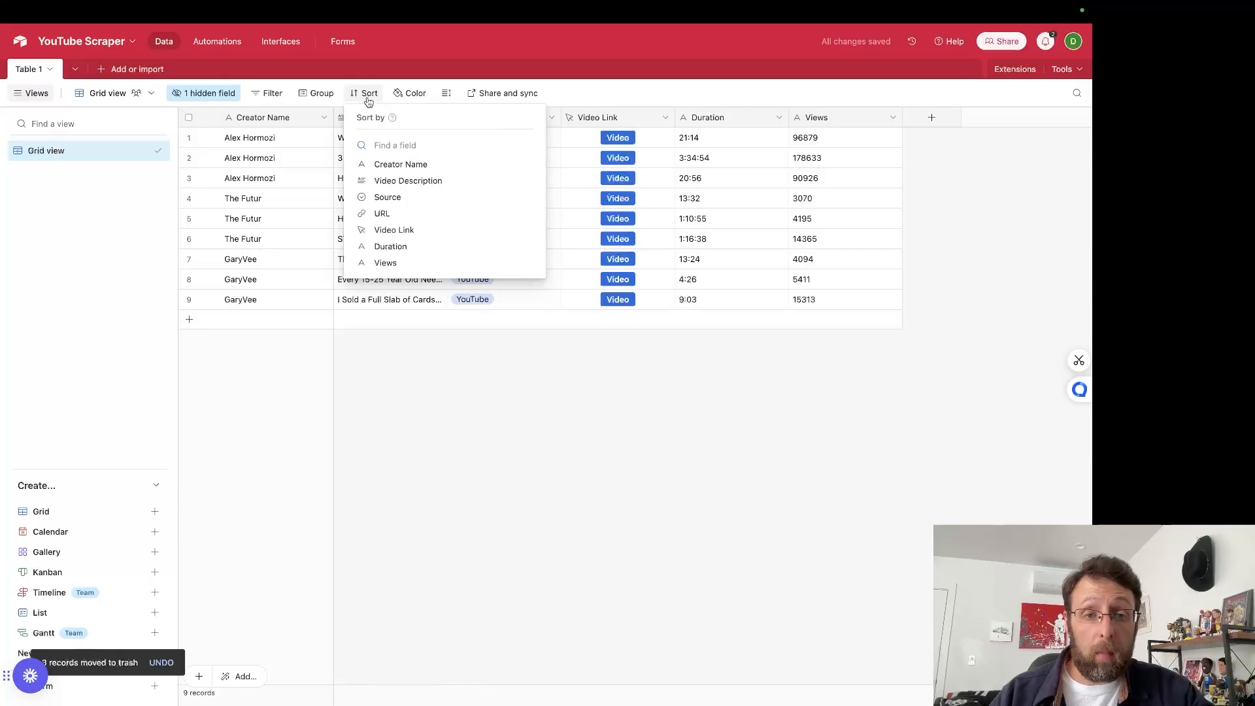
click(386, 262)
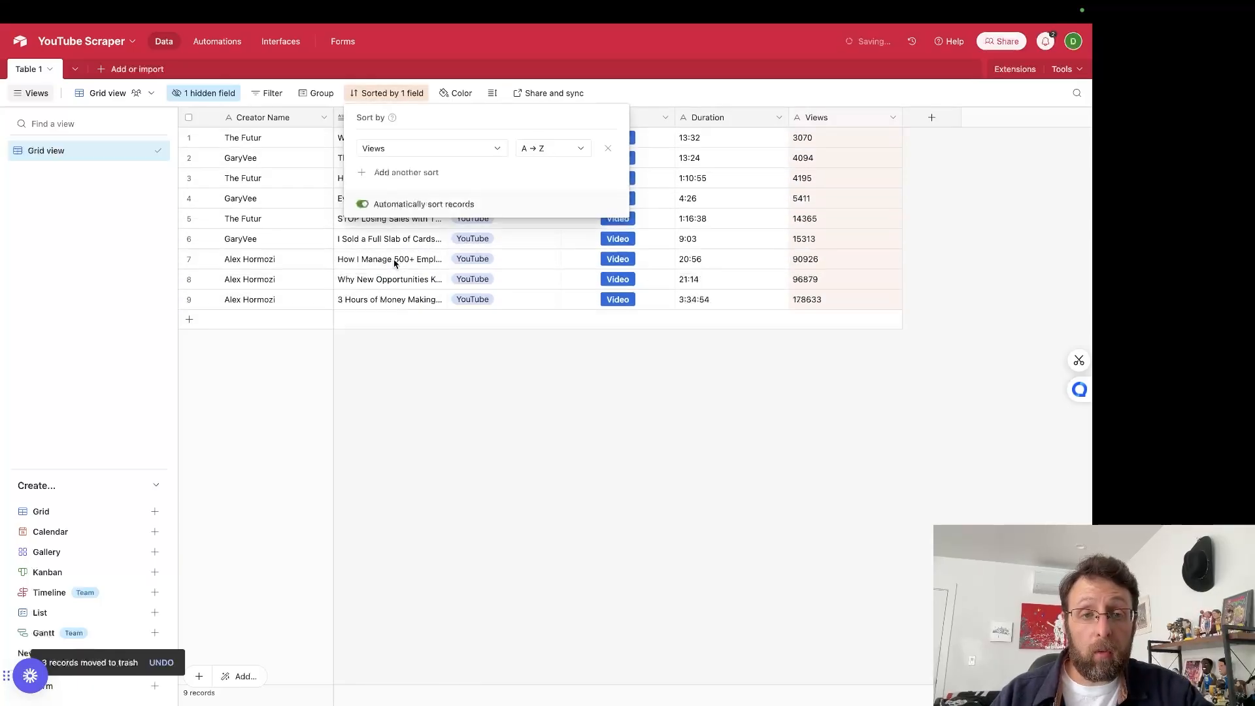
click(559, 149)
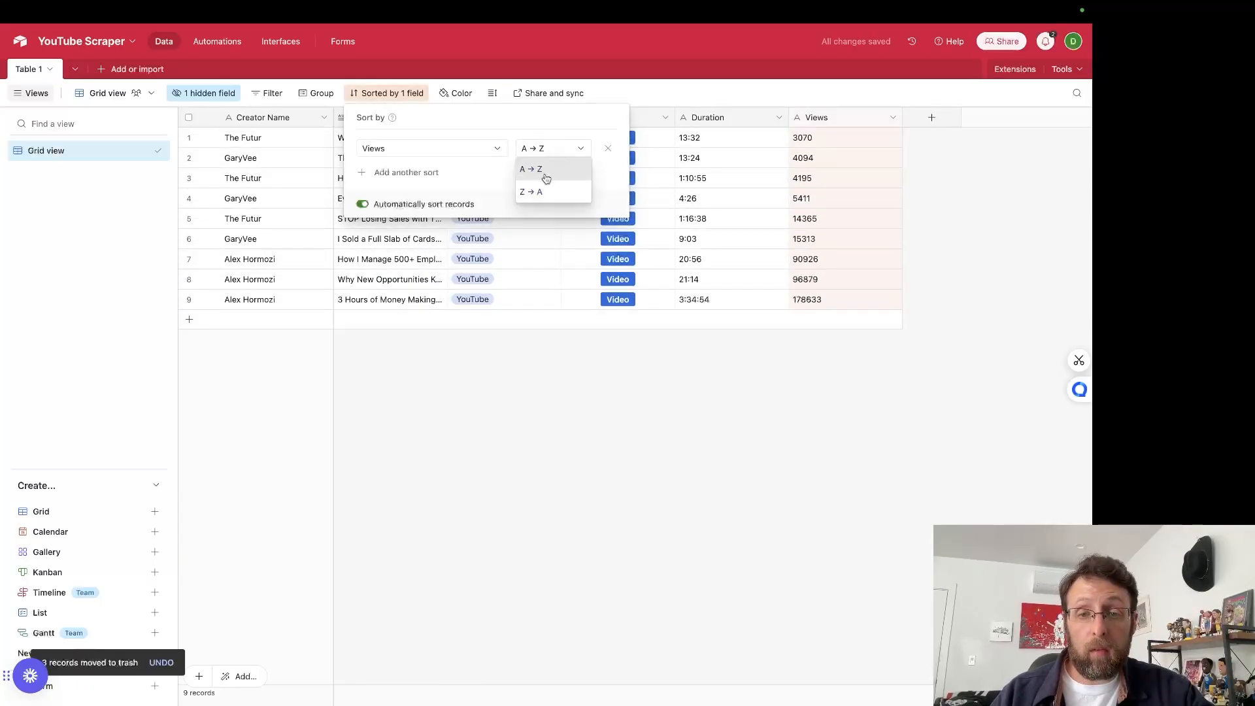
click(539, 192)
click(608, 448)
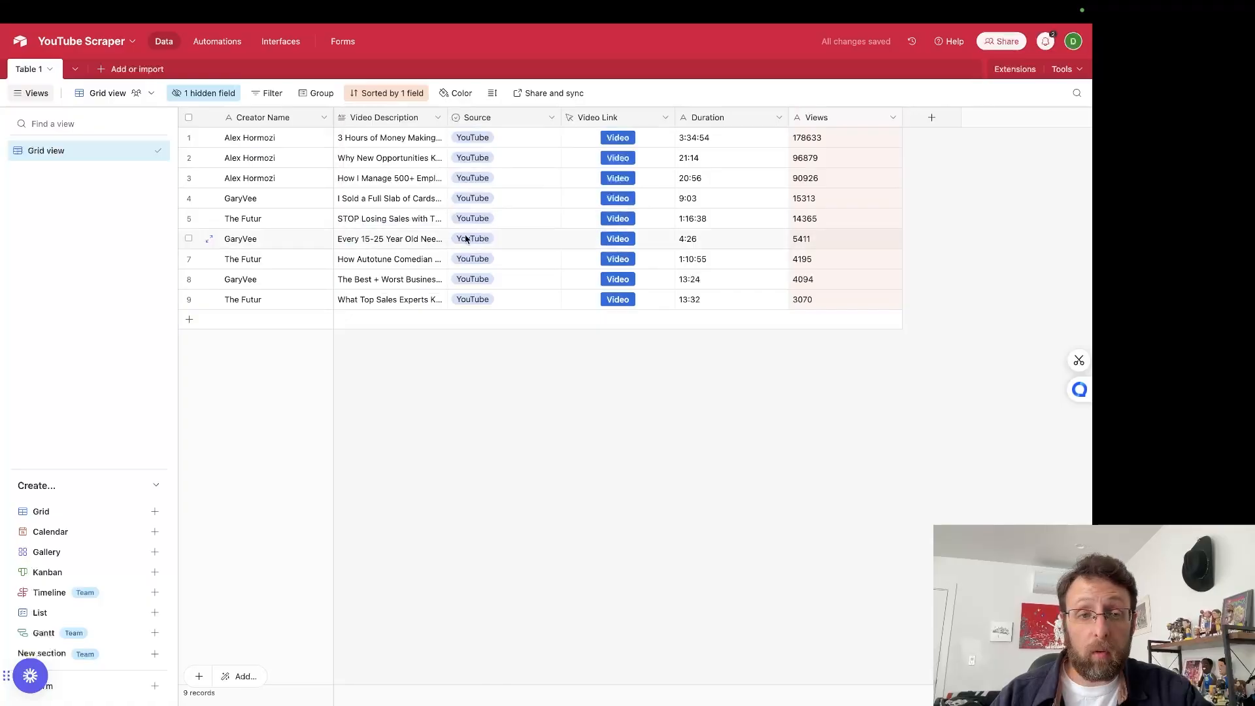
Step: Expand the first record's Video Description to read its full text, and close it again
click(361, 136)
click(435, 140)
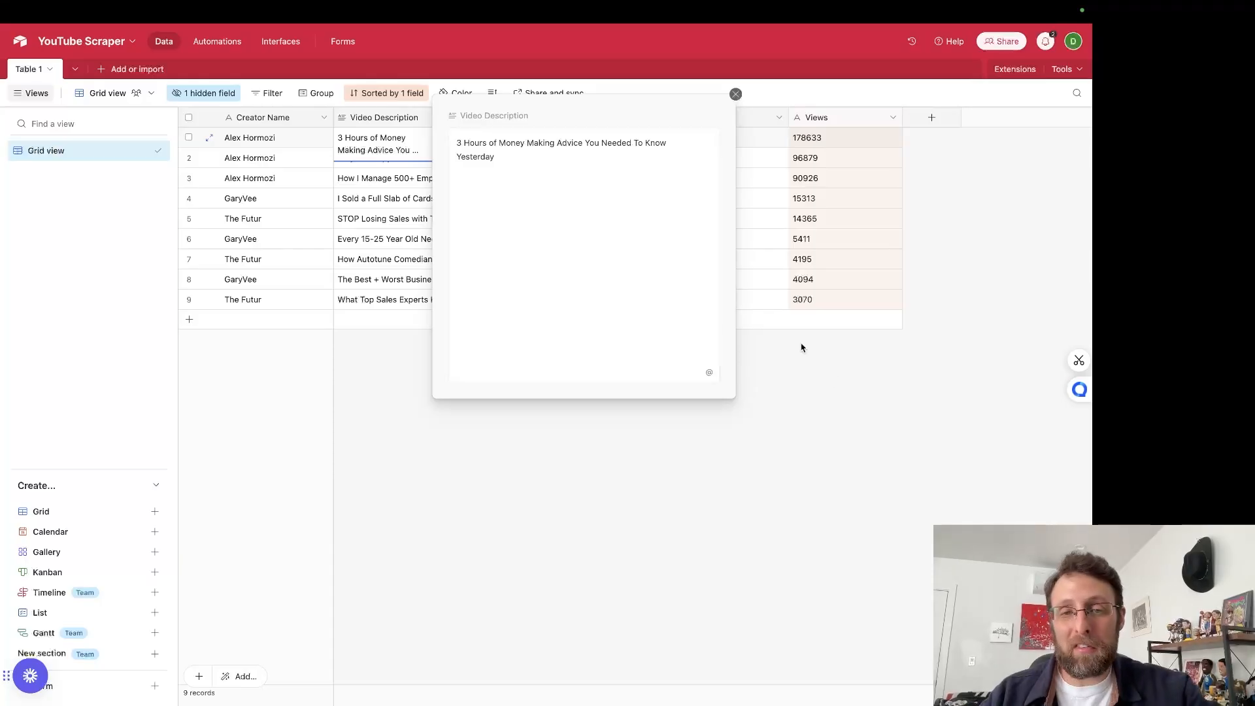
click(852, 425)
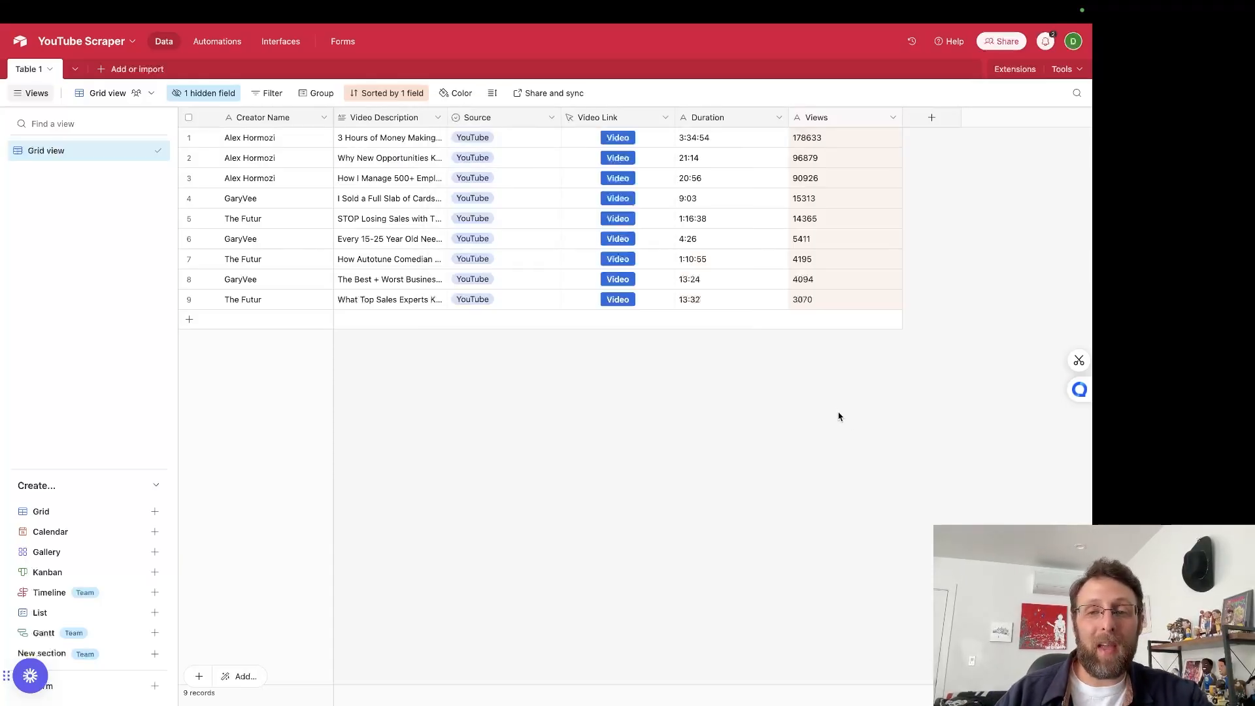
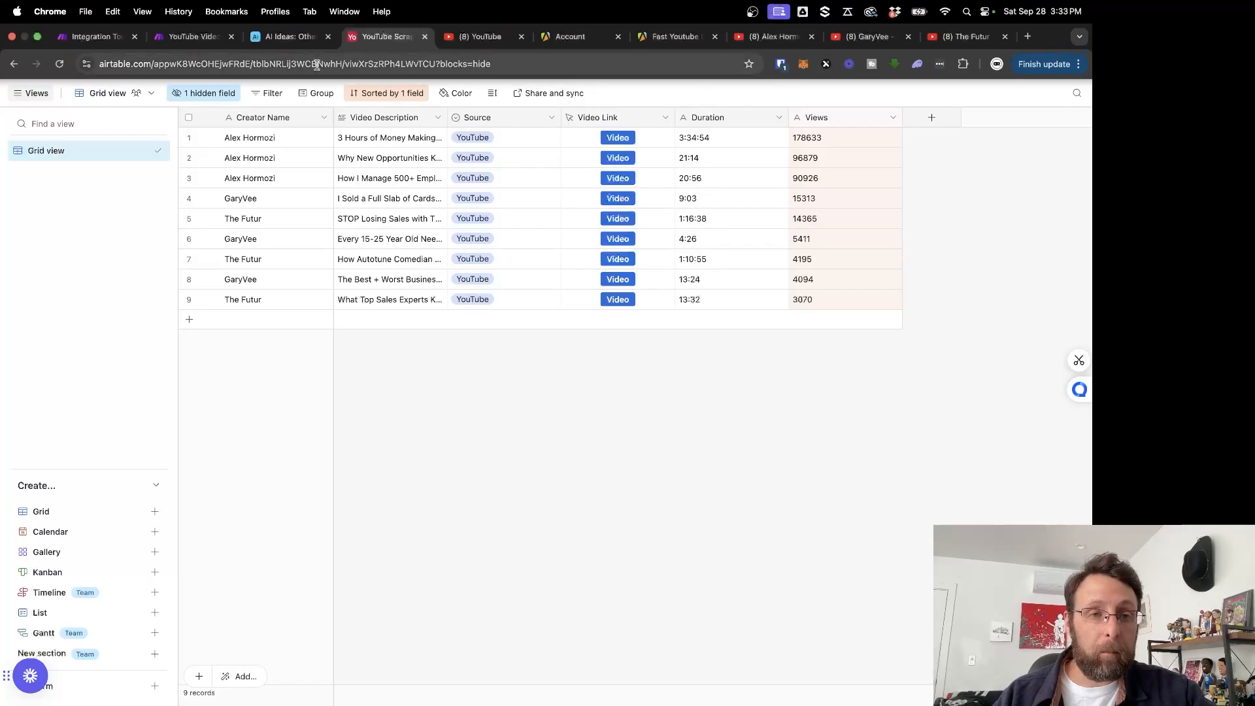
Step: Review the Other Creators and New Ideas tables in the AI Ideas base, and return to the YouTube Scraper base
click(287, 36)
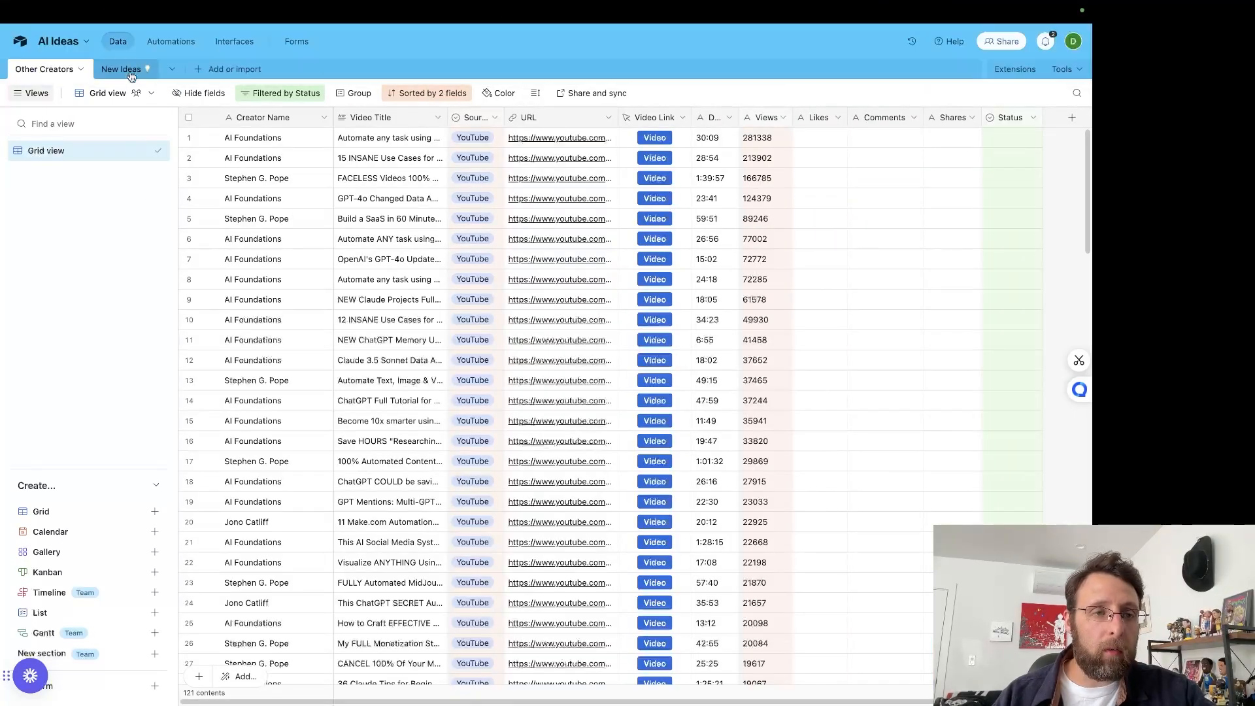
click(131, 72)
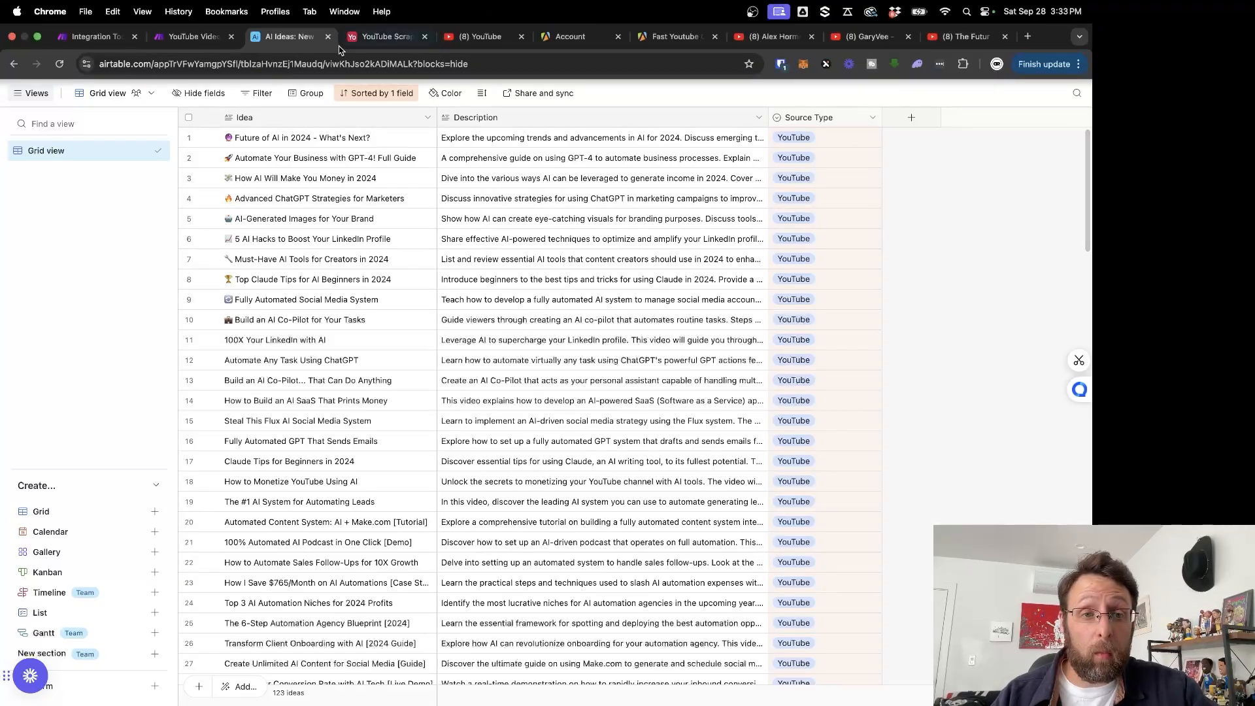
click(386, 36)
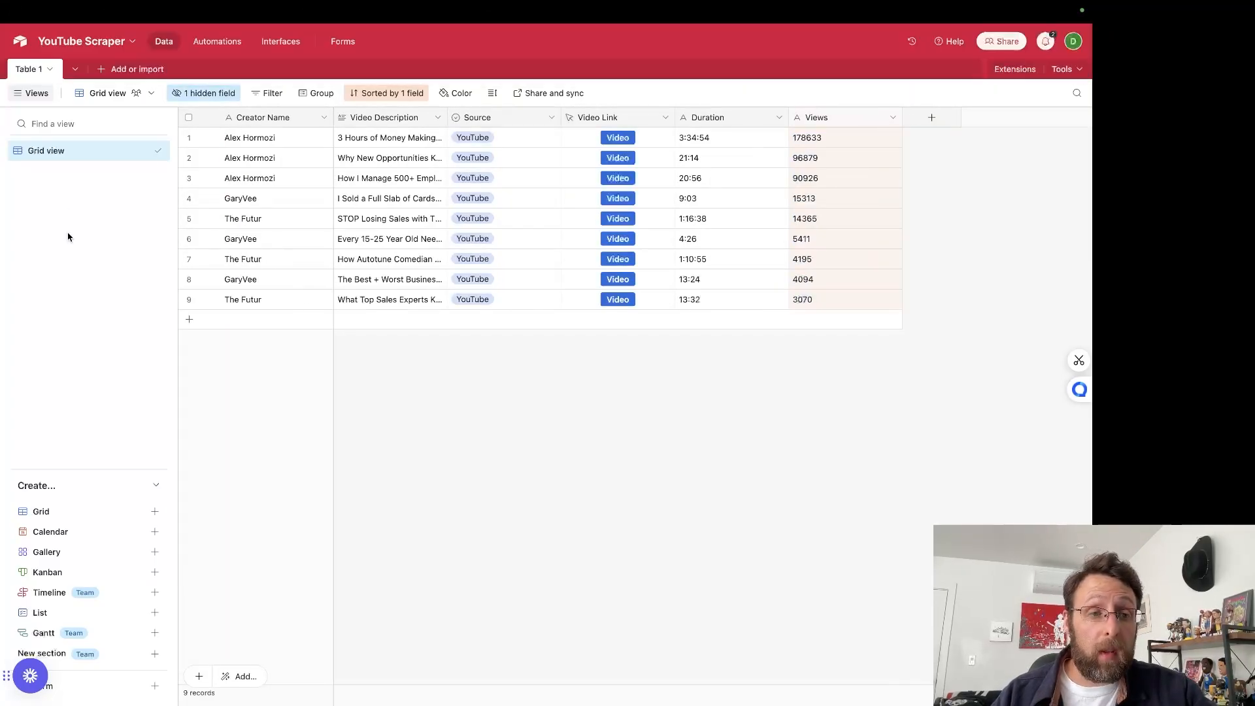
Step: Add a blank table from scratch to the YouTube Scraper base and name it Ideas
click(105, 71)
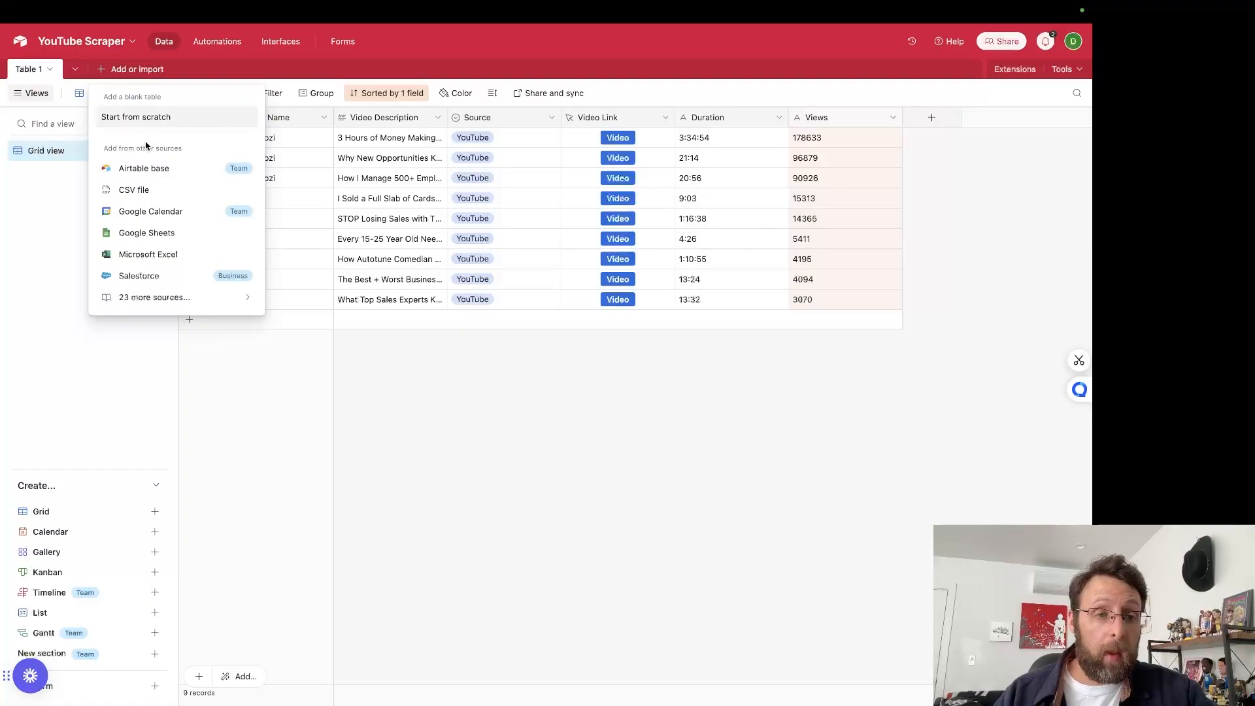
click(154, 120)
text(I)
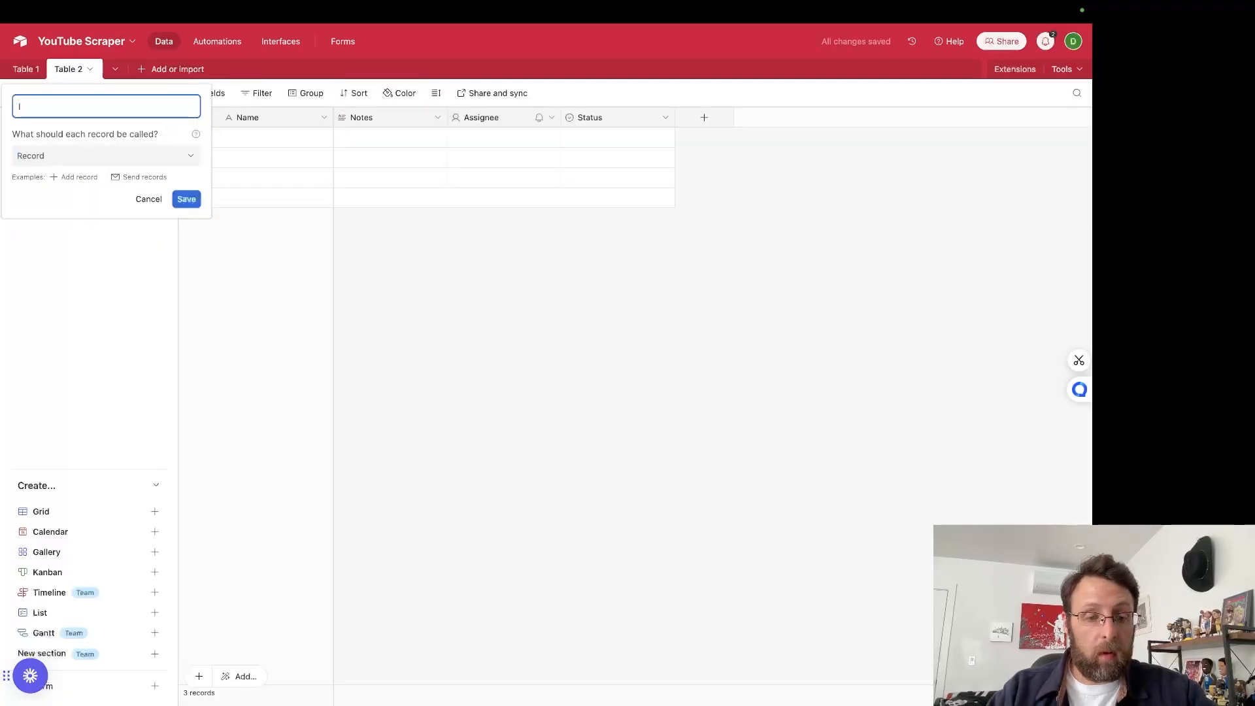
text(Oeas)
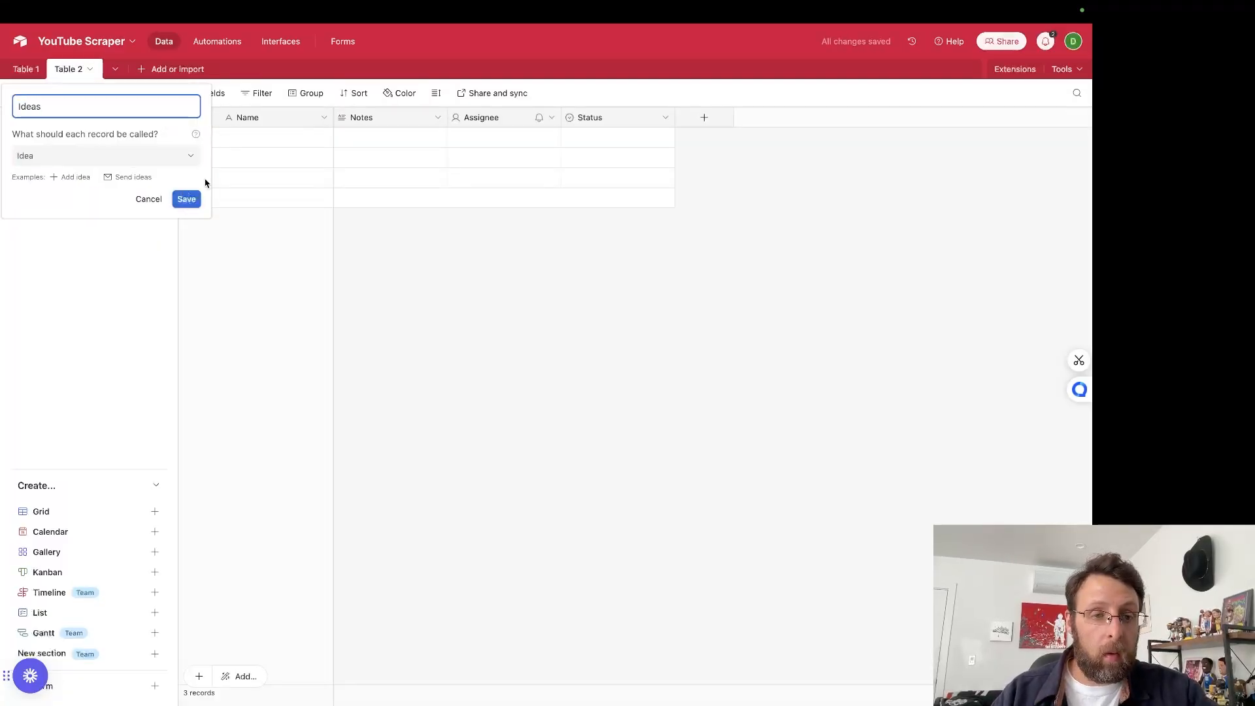
click(189, 200)
Step: Rename the Ideas table's primary field from Name to Idea
double_click(249, 118)
text(Idea)
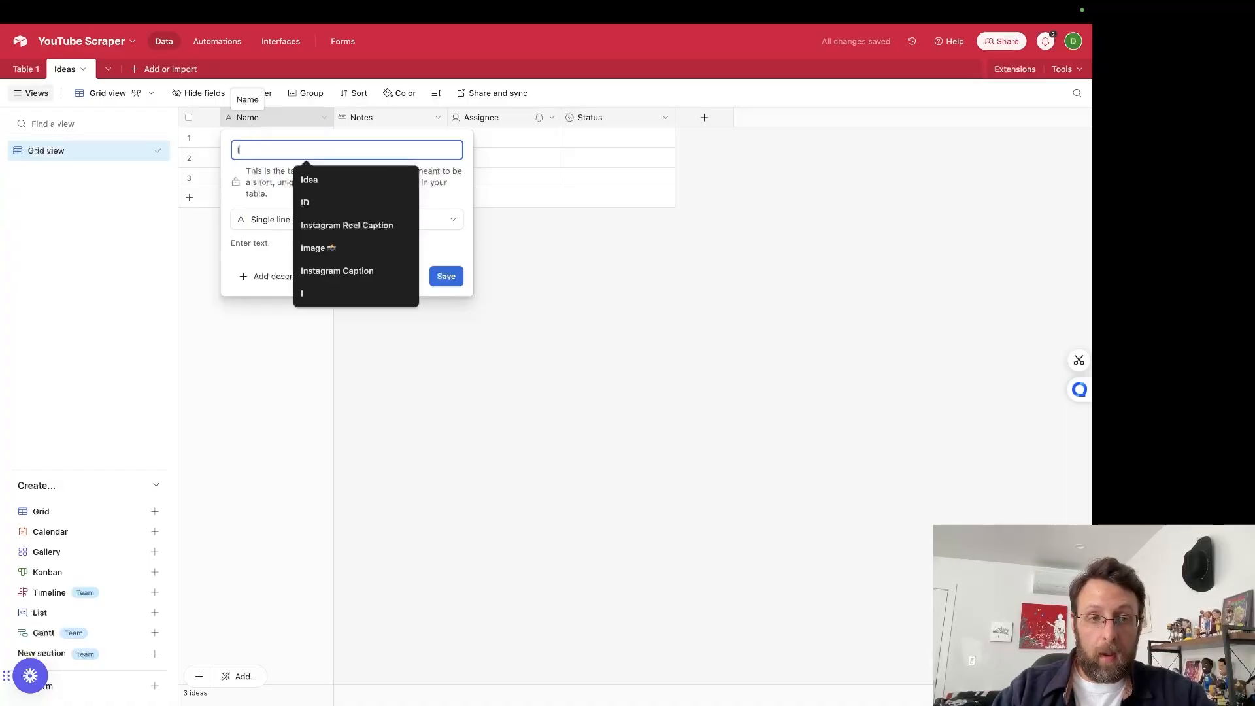
click(459, 275)
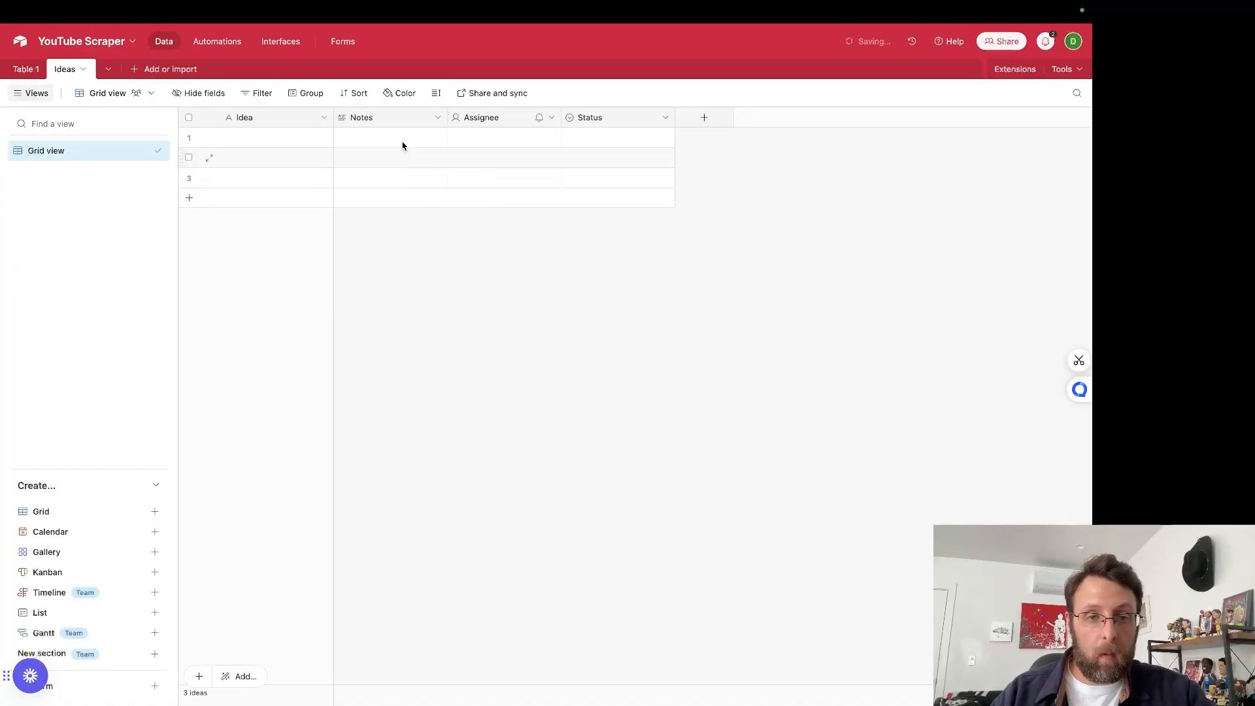
Step: Rename the Notes long text field as Description, and delete the Assignee field
click(367, 121)
double_click(368, 120)
text(Description)
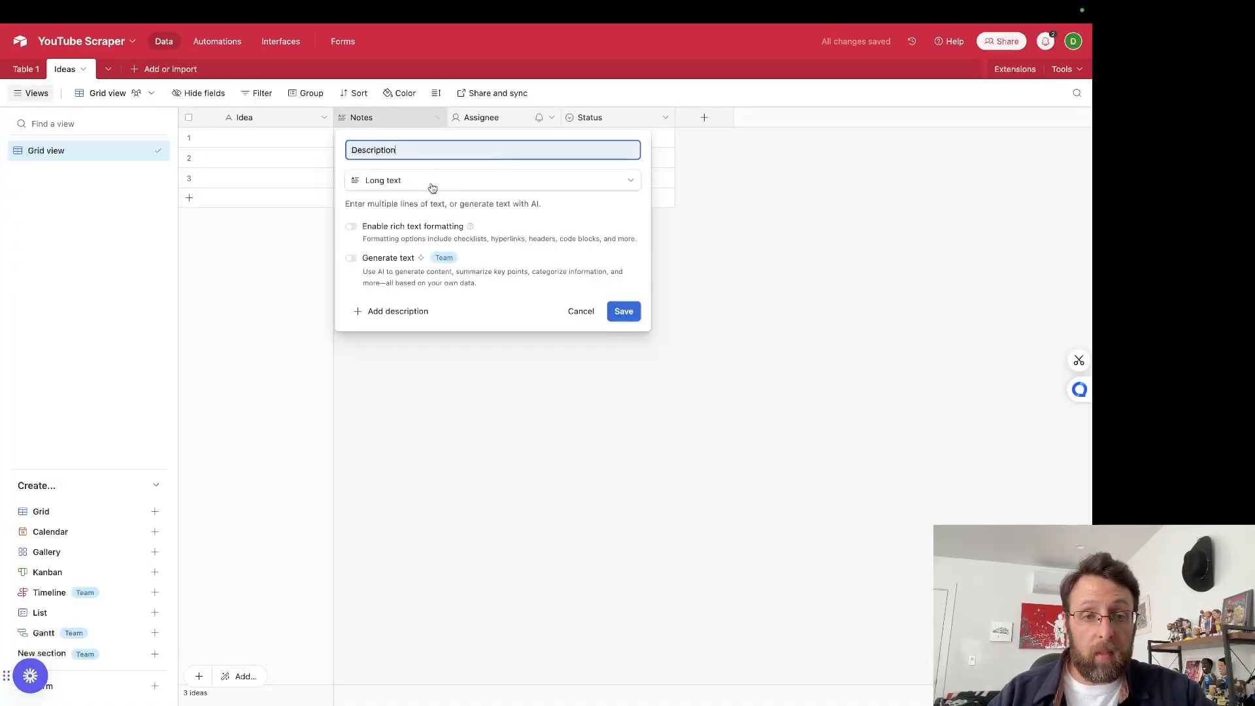
click(623, 311)
click(552, 117)
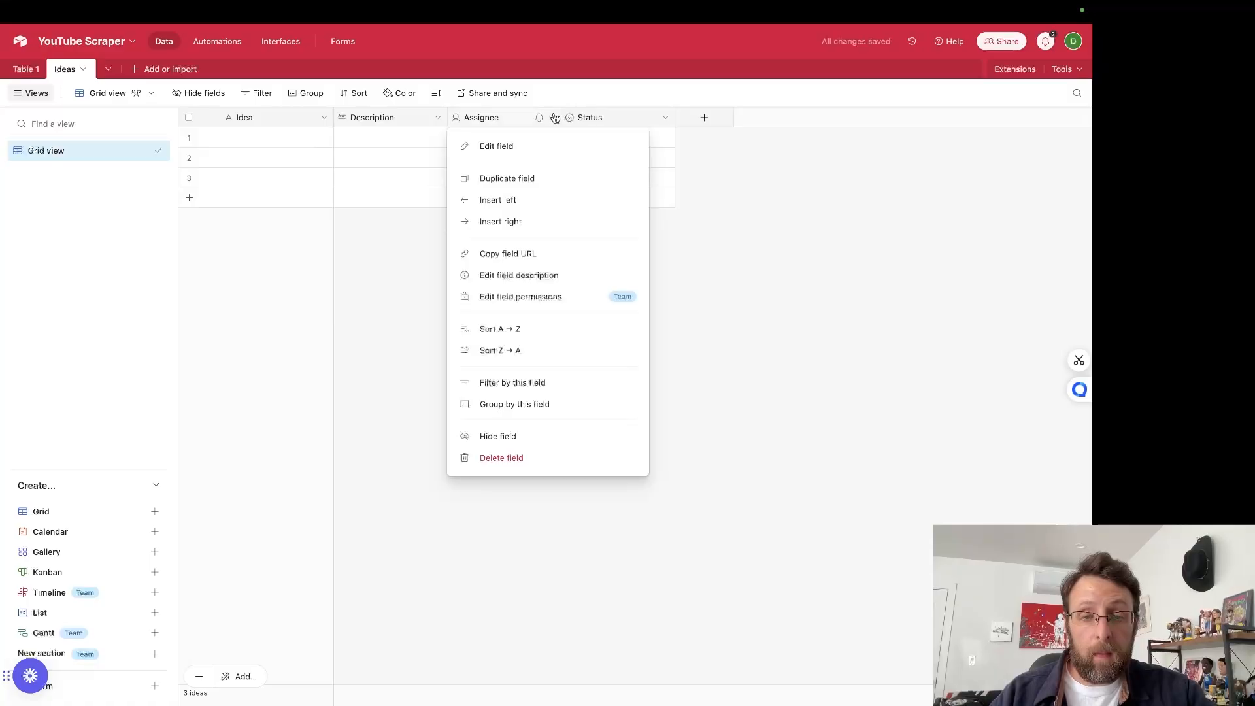
click(481, 456)
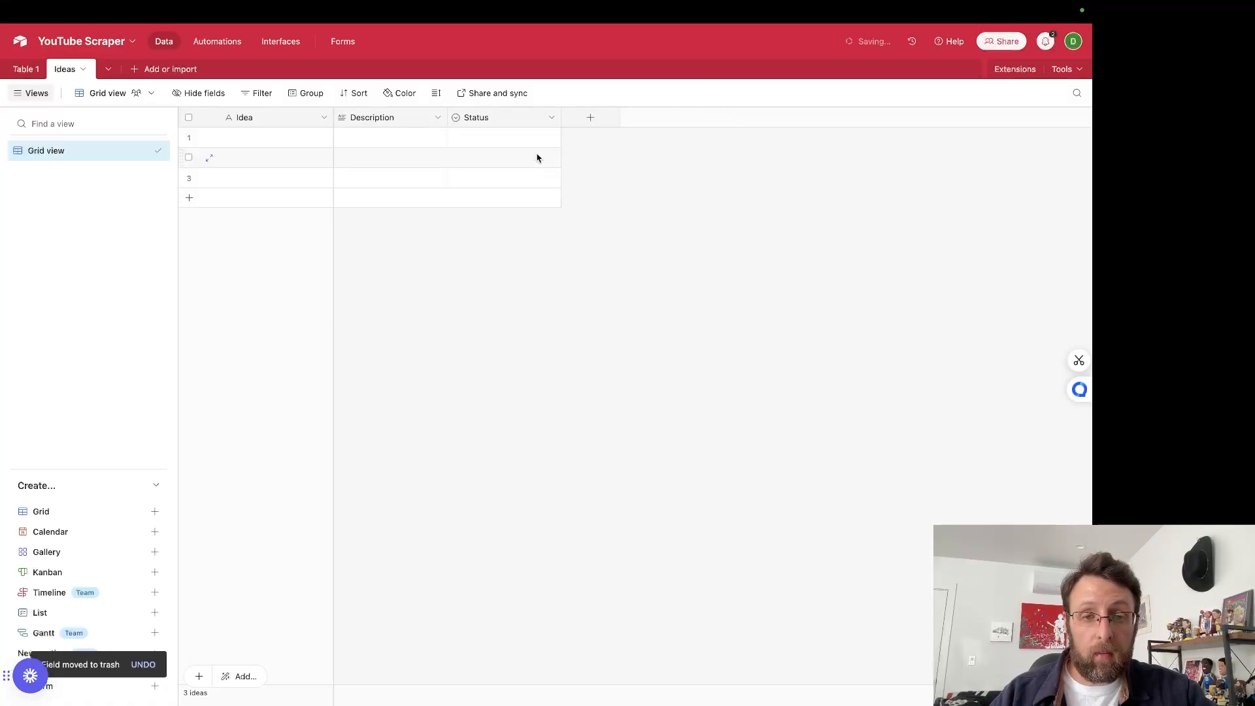
Step: Rename the Status single select field as Source and reduce its options to YouTube and TikTok
click(471, 120)
double_click(471, 120)
text(Source)
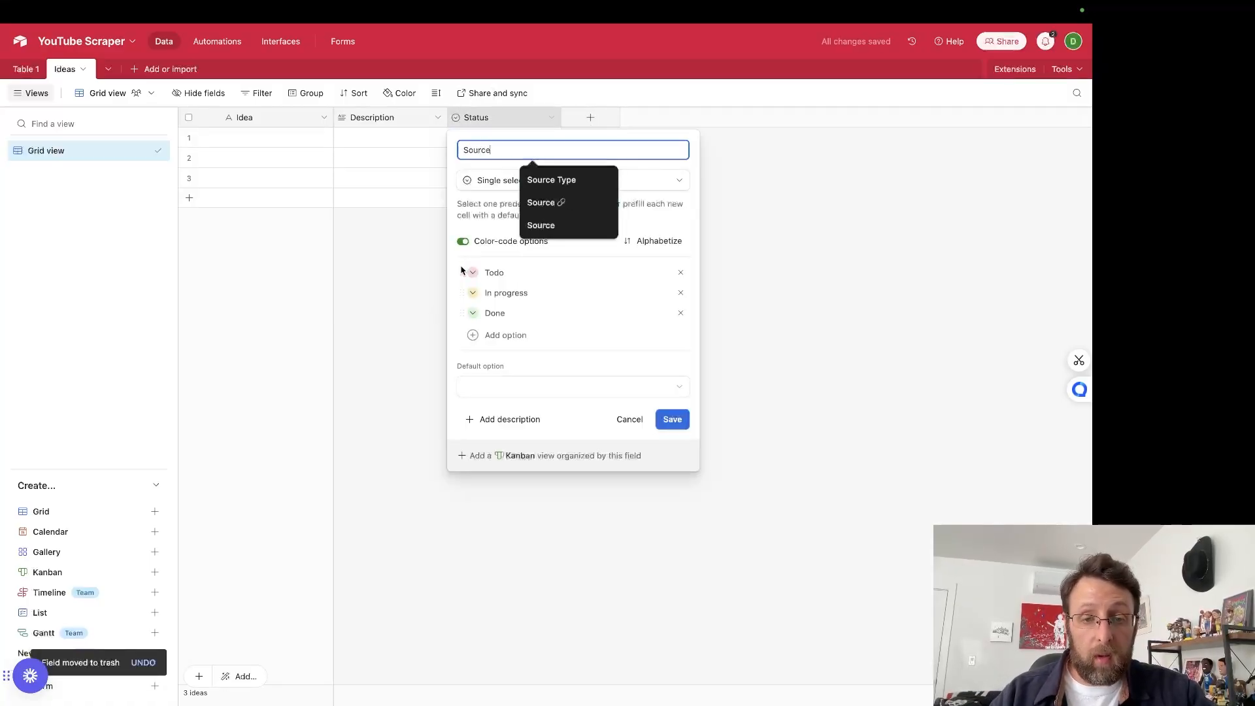
click(680, 312)
click(495, 272)
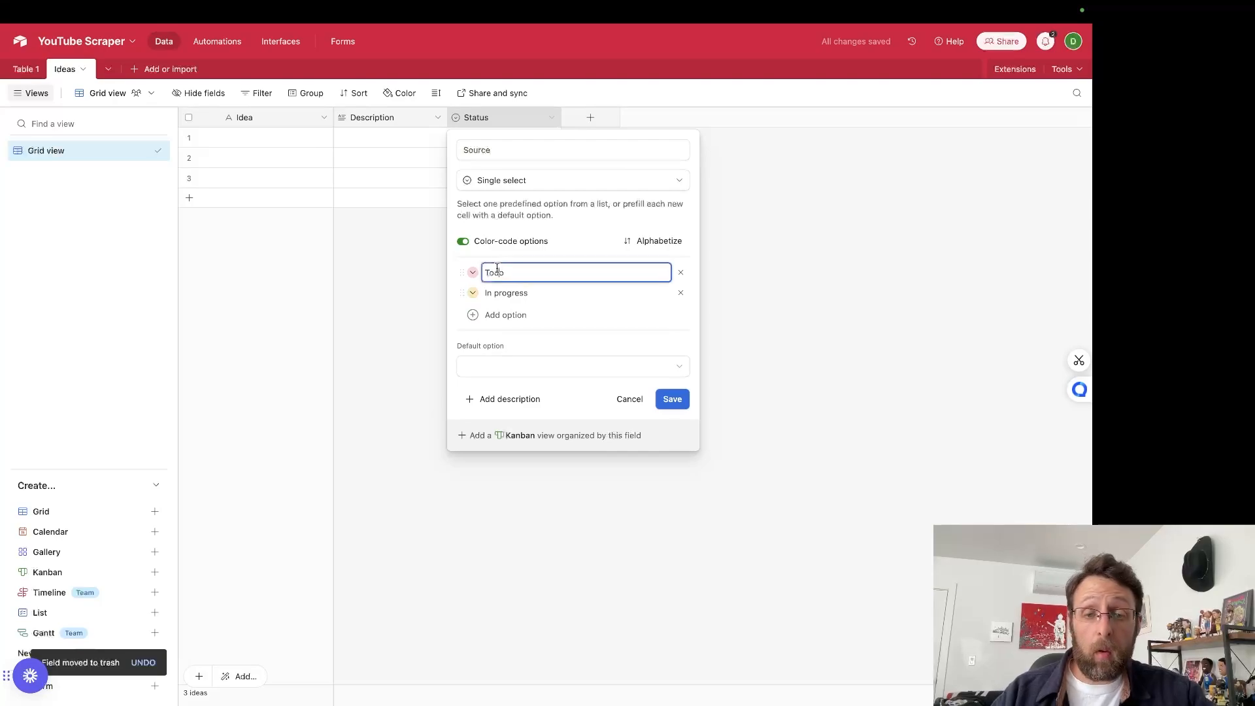
text(YouTube)
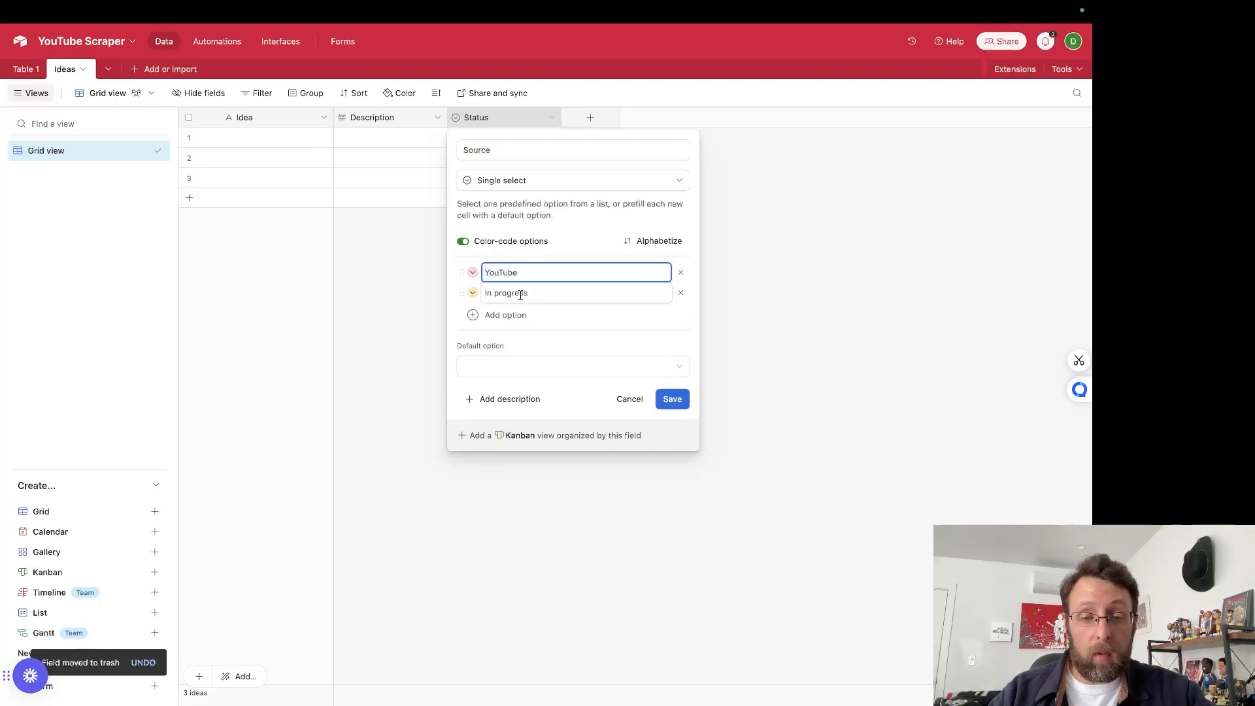
double_click(520, 293)
text(TikTok)
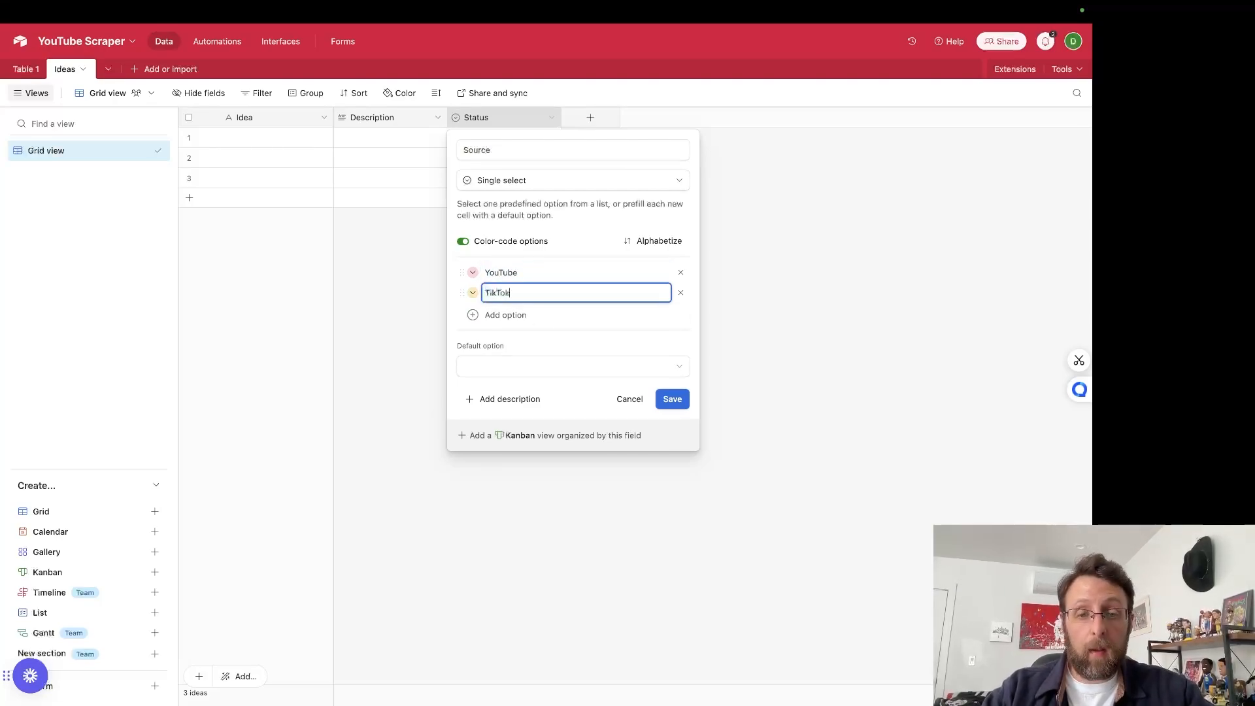
click(673, 400)
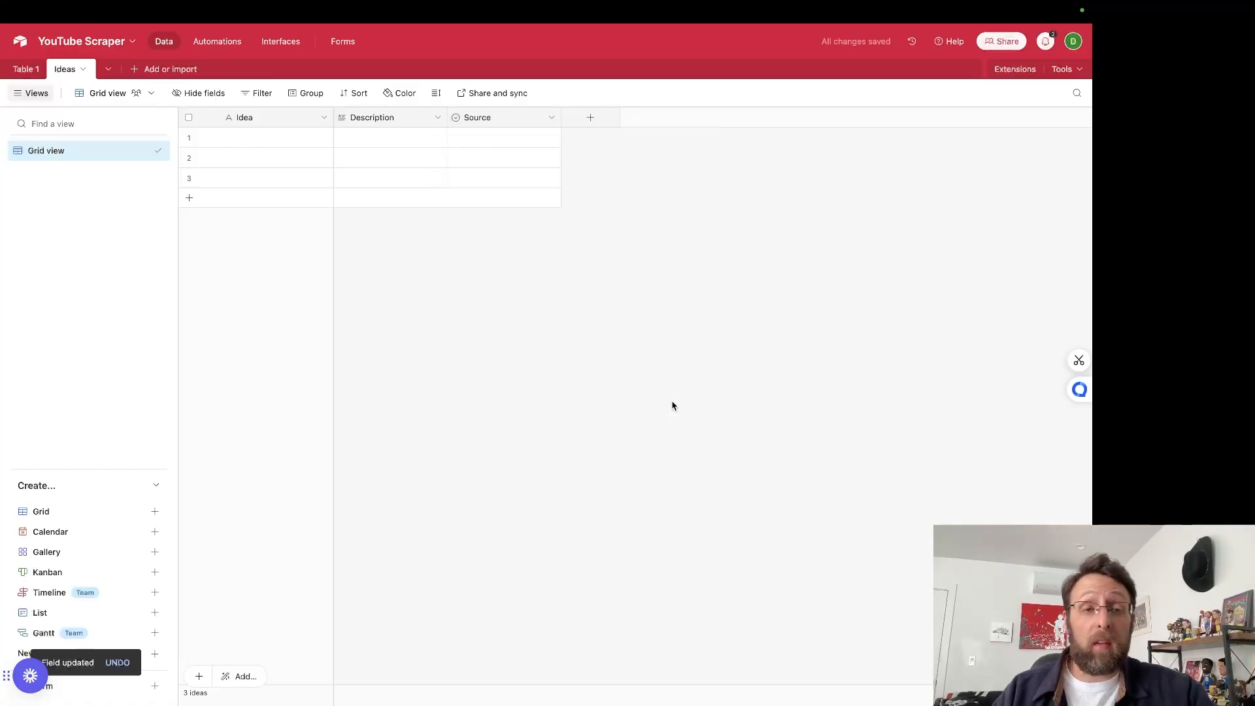
Step: Switch back to the Make scenario and add a Text aggregator module after the Airtable Create a Record module
click(594, 8)
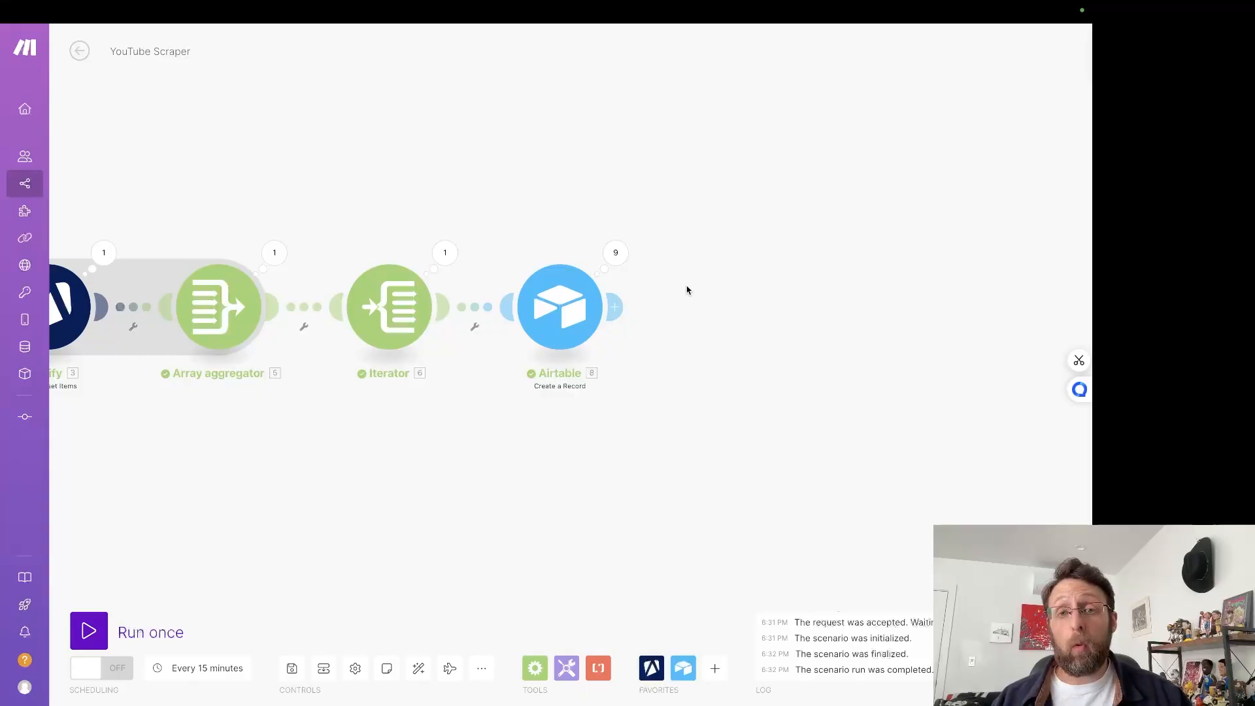
click(615, 306)
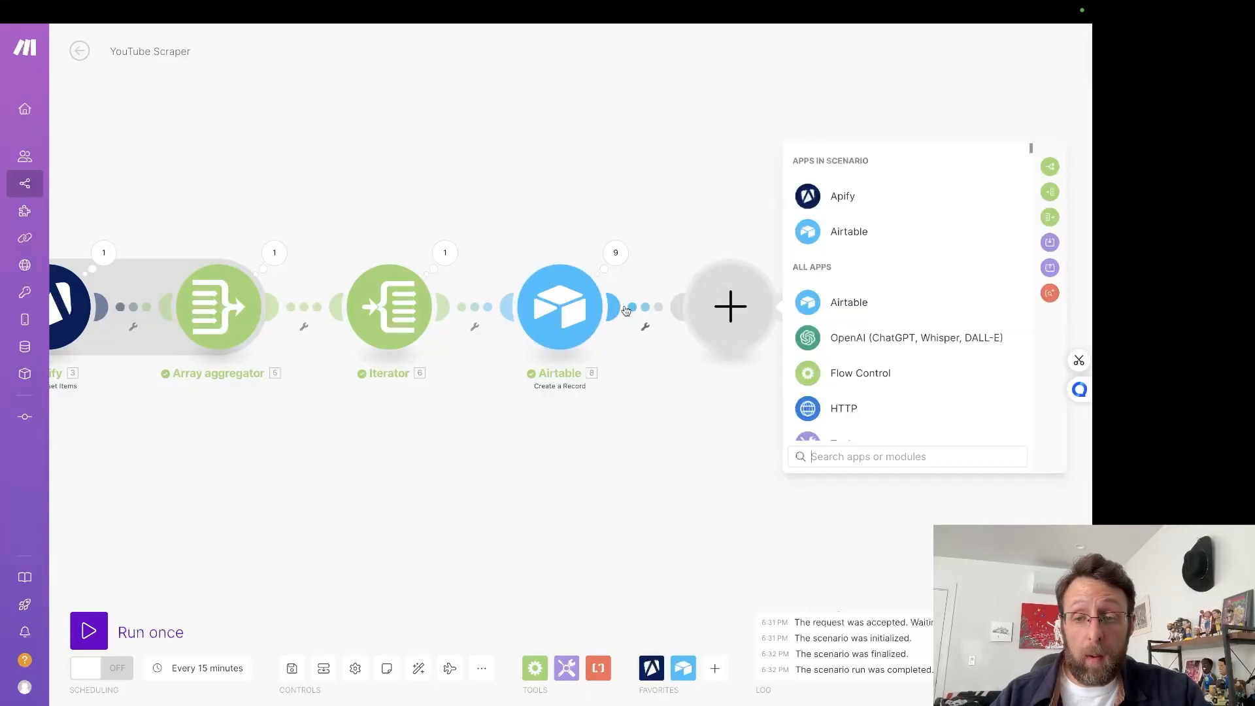
text(text agg)
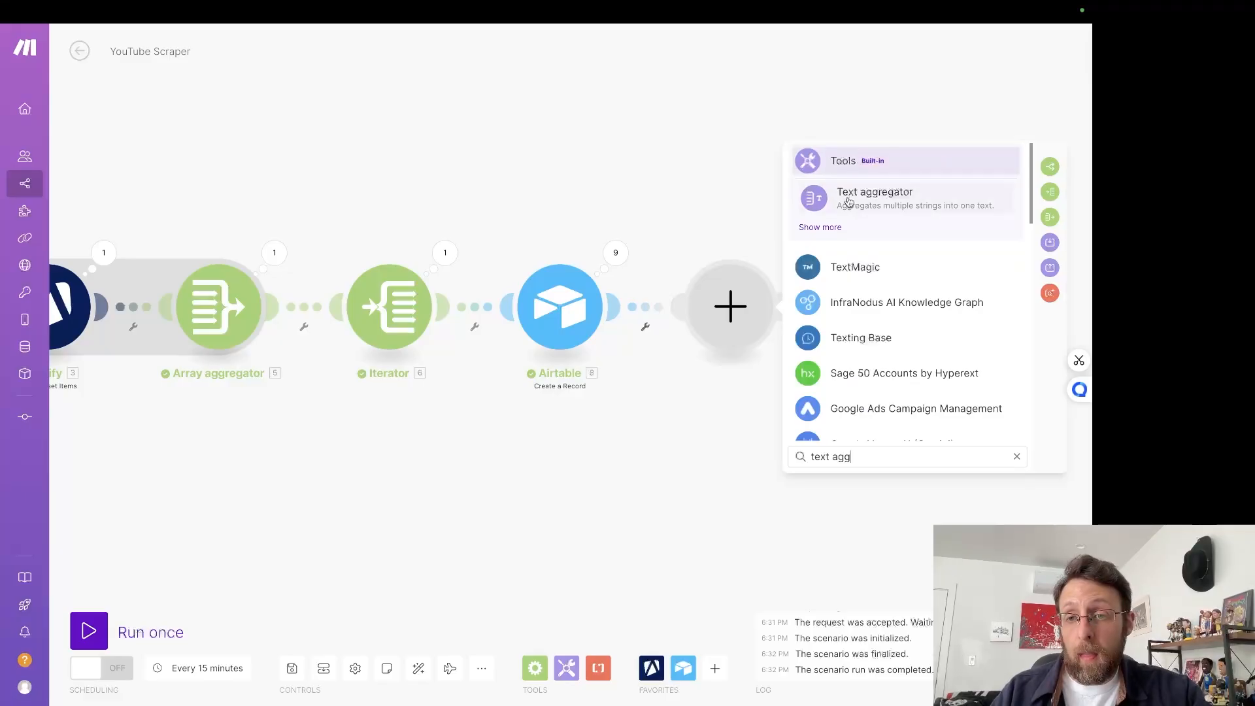
click(821, 202)
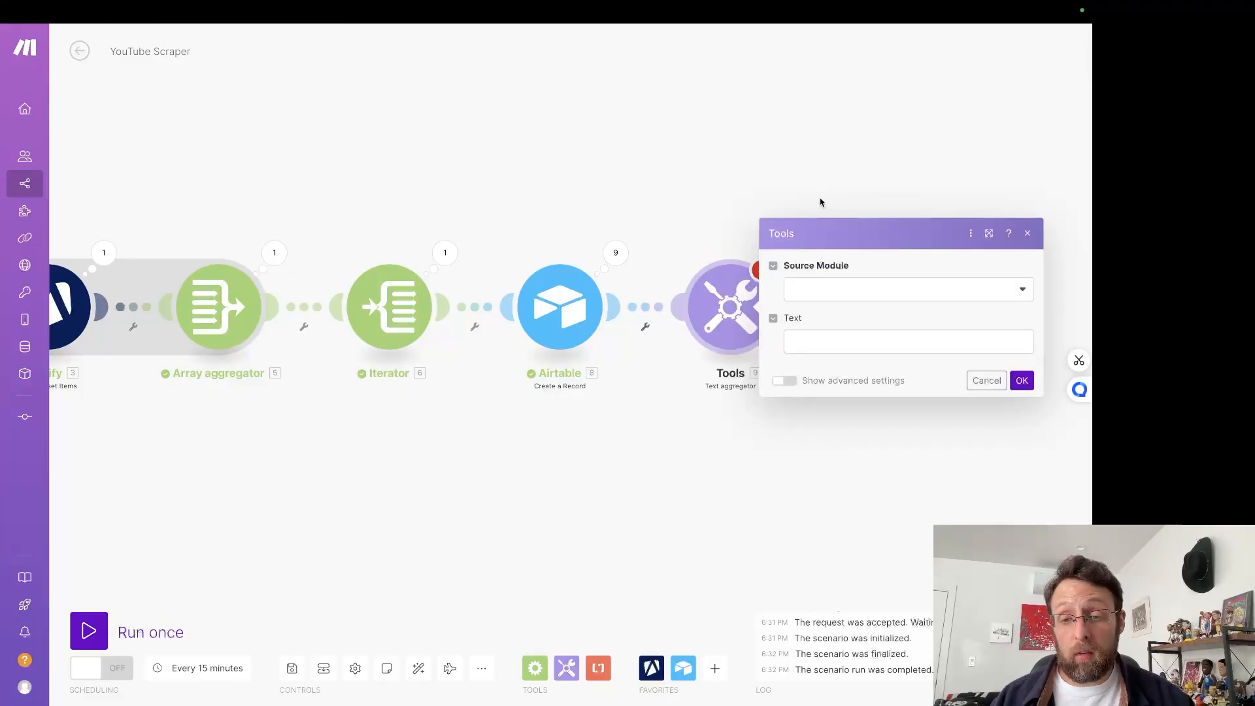
Step: Set the Text aggregator's source module to Array aggregator [5]
click(835, 289)
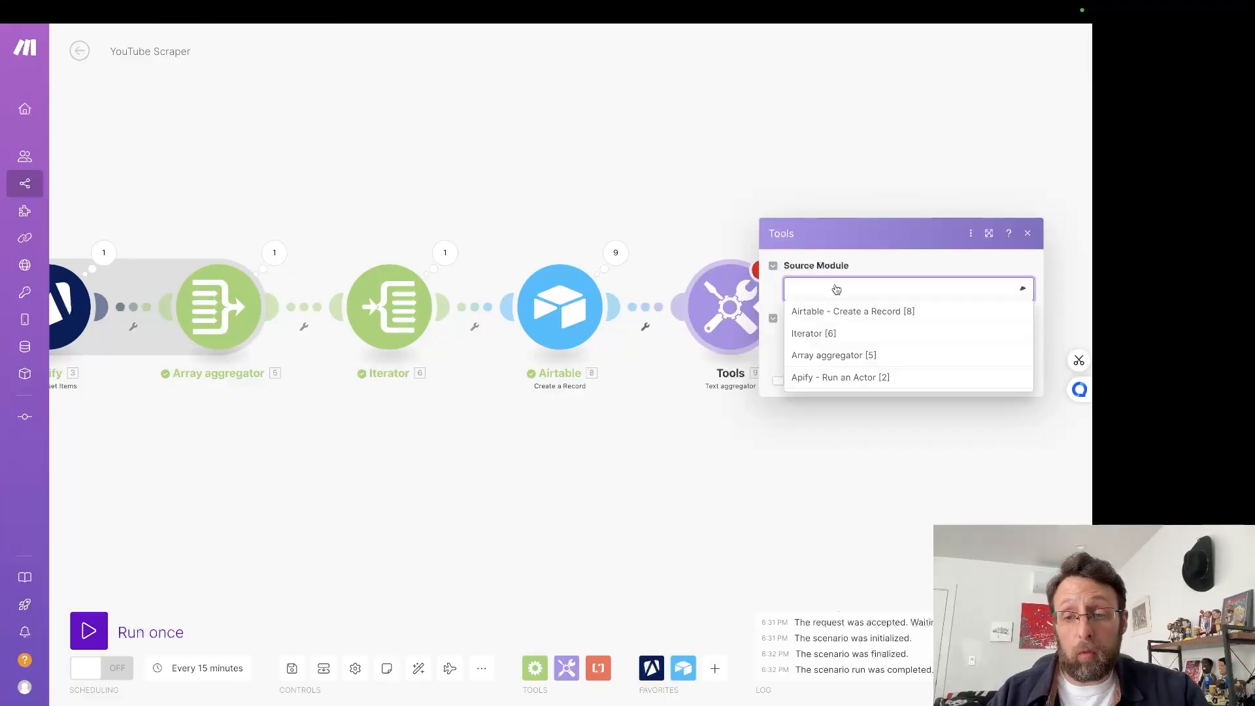
click(836, 290)
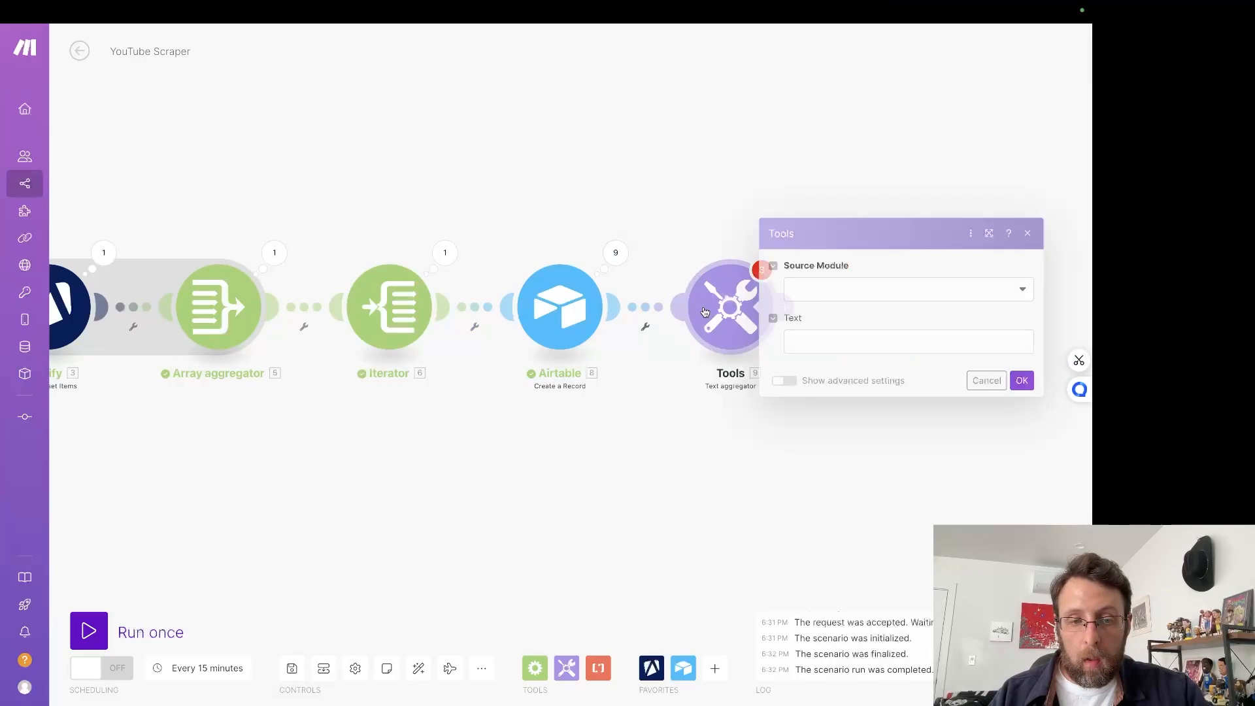
click(854, 286)
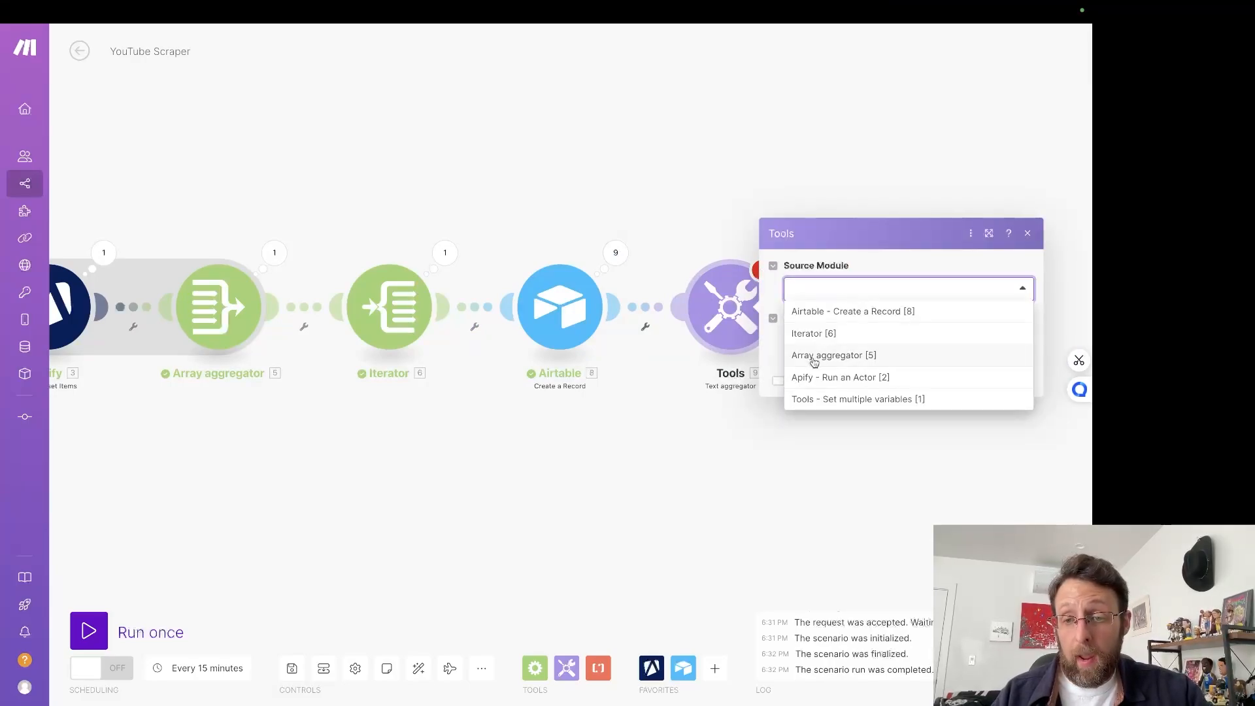
click(814, 356)
Step: Fill the aggregator's text with the Iterator's title and, on a new line, "views:" followed by viewCount, and save the module
click(842, 343)
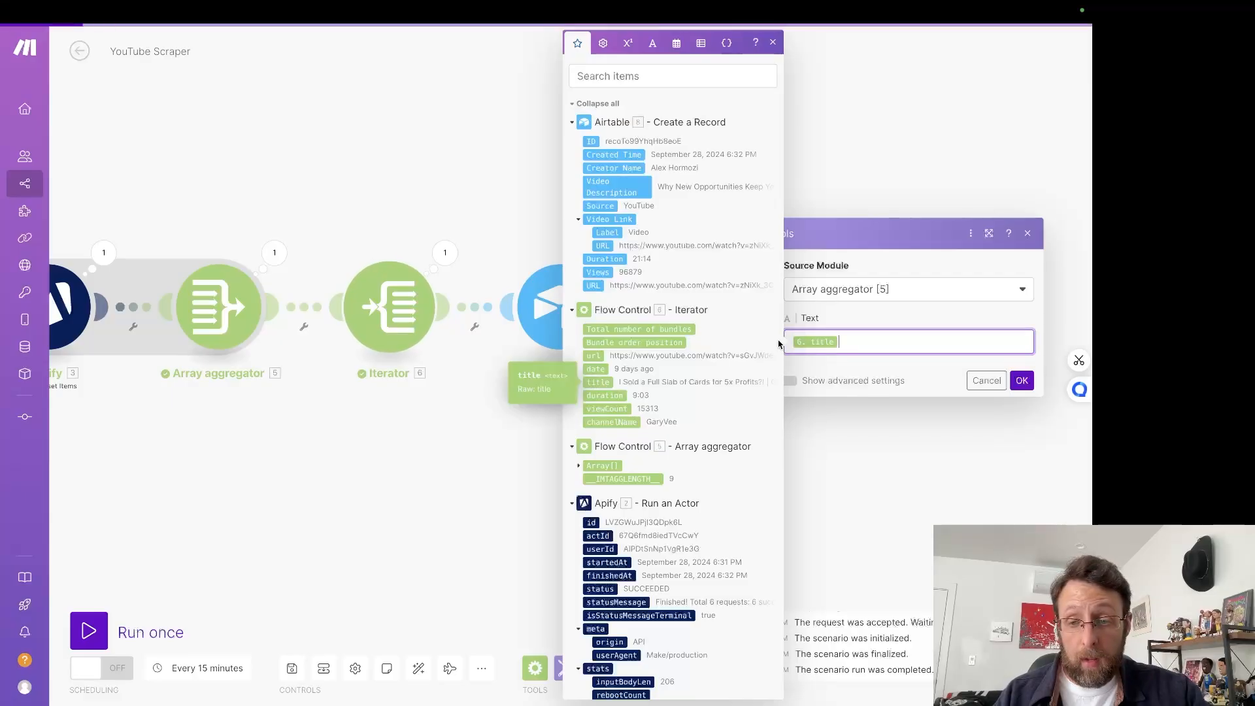
click(598, 382)
key(Return)
text(views:)
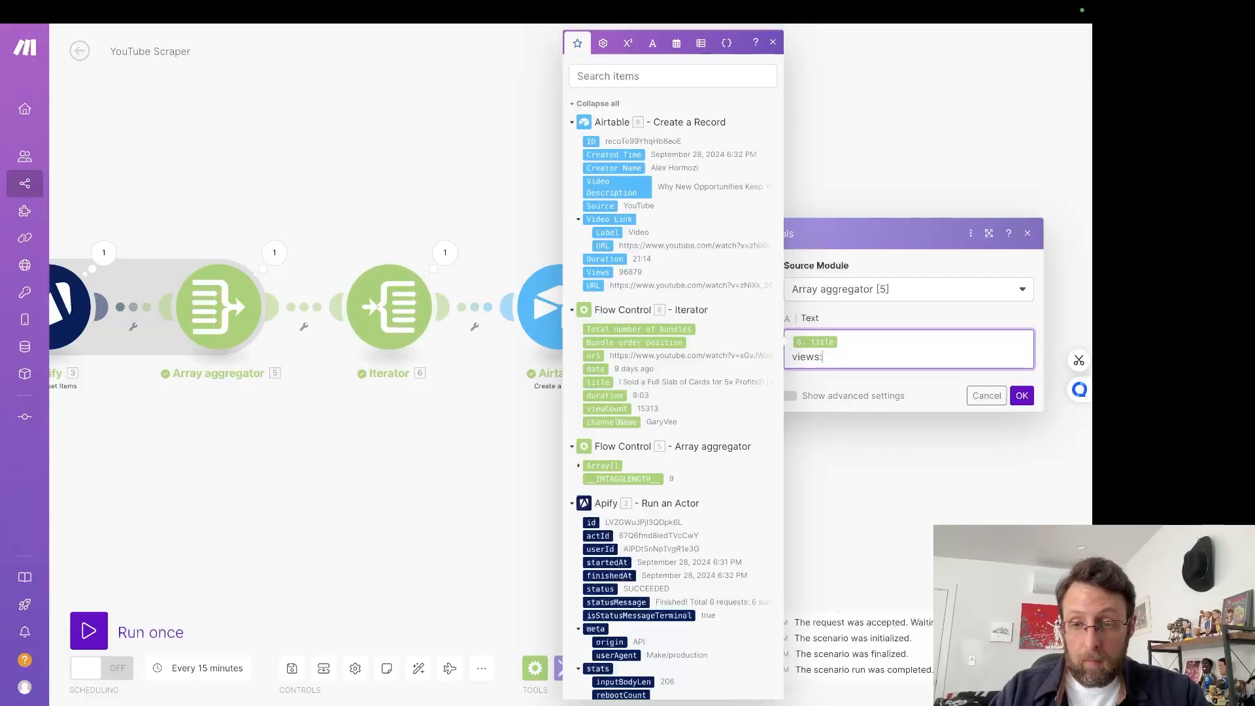
click(606, 409)
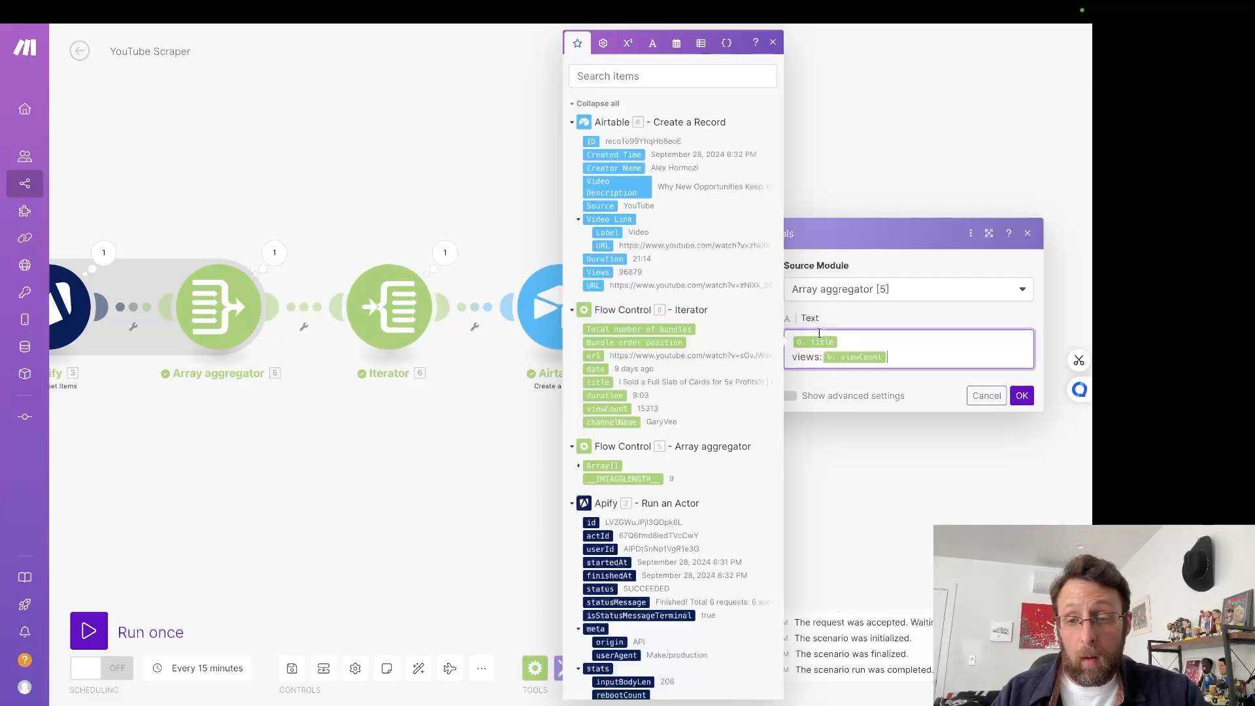
click(1021, 394)
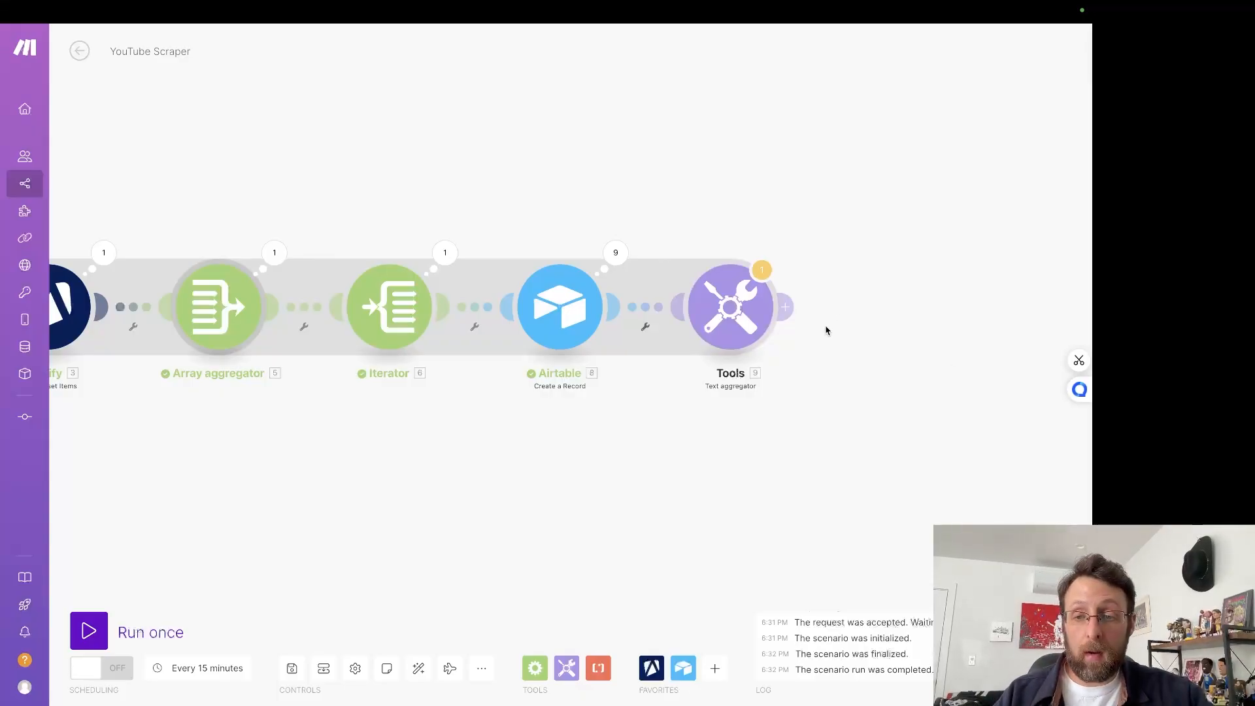
Step: Add an OpenAI Message an Assistant module after the Text aggregator and choose the YouTube Idea Generator (gpt-4o) assistant
click(787, 308)
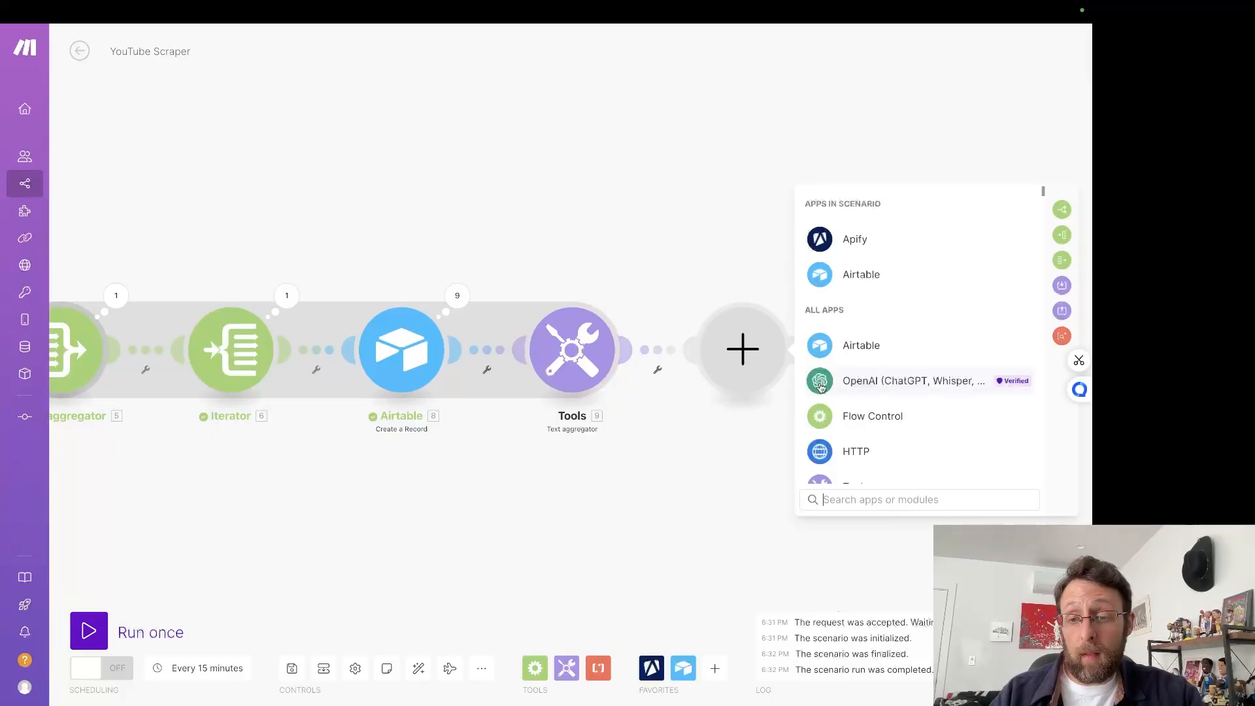
click(819, 381)
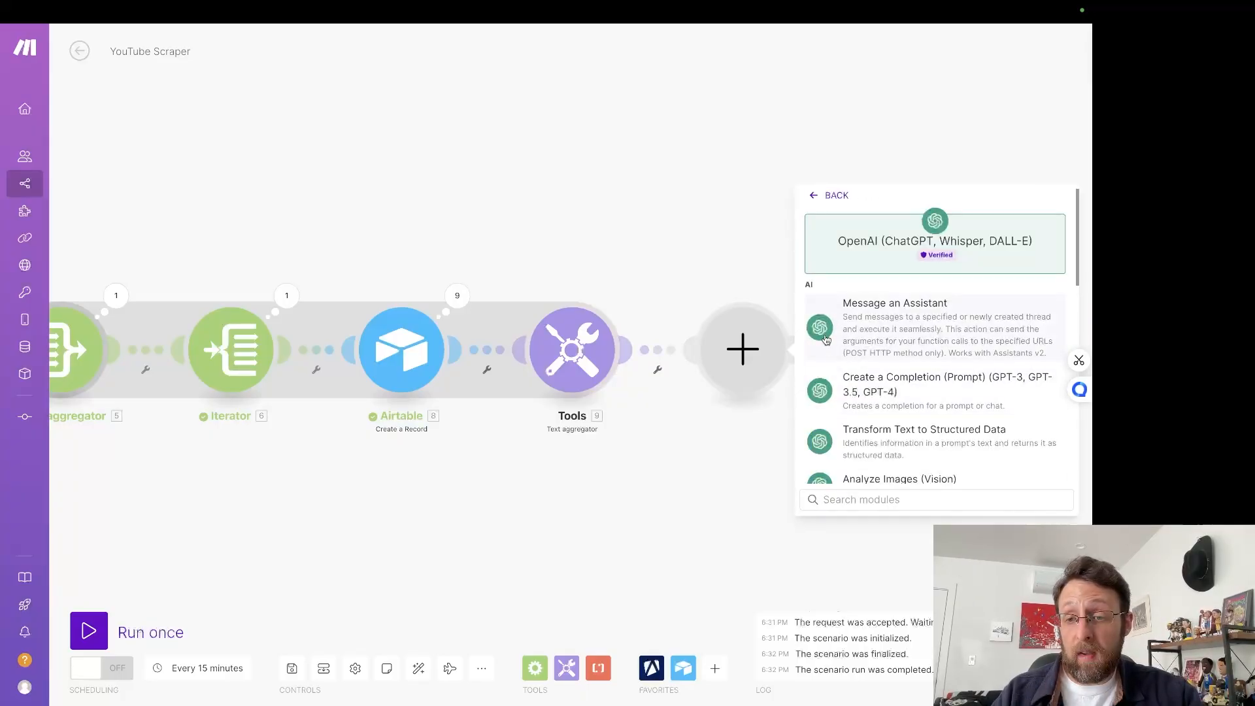
click(827, 338)
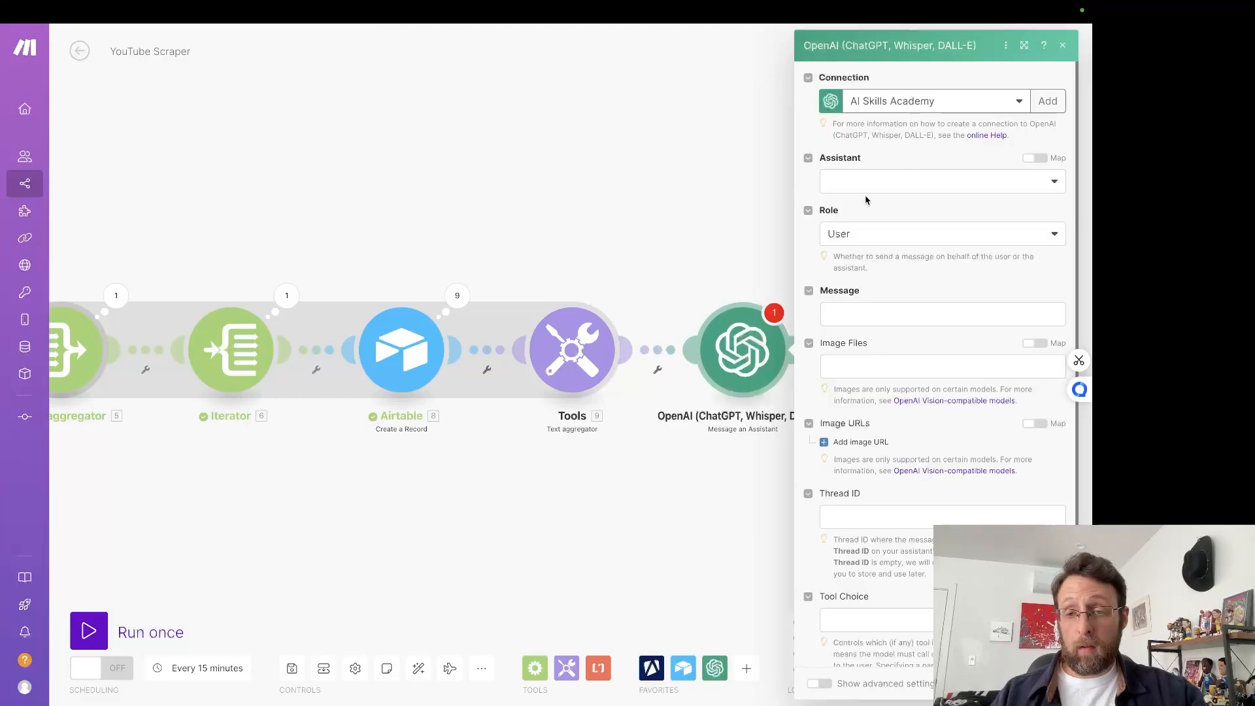
click(931, 185)
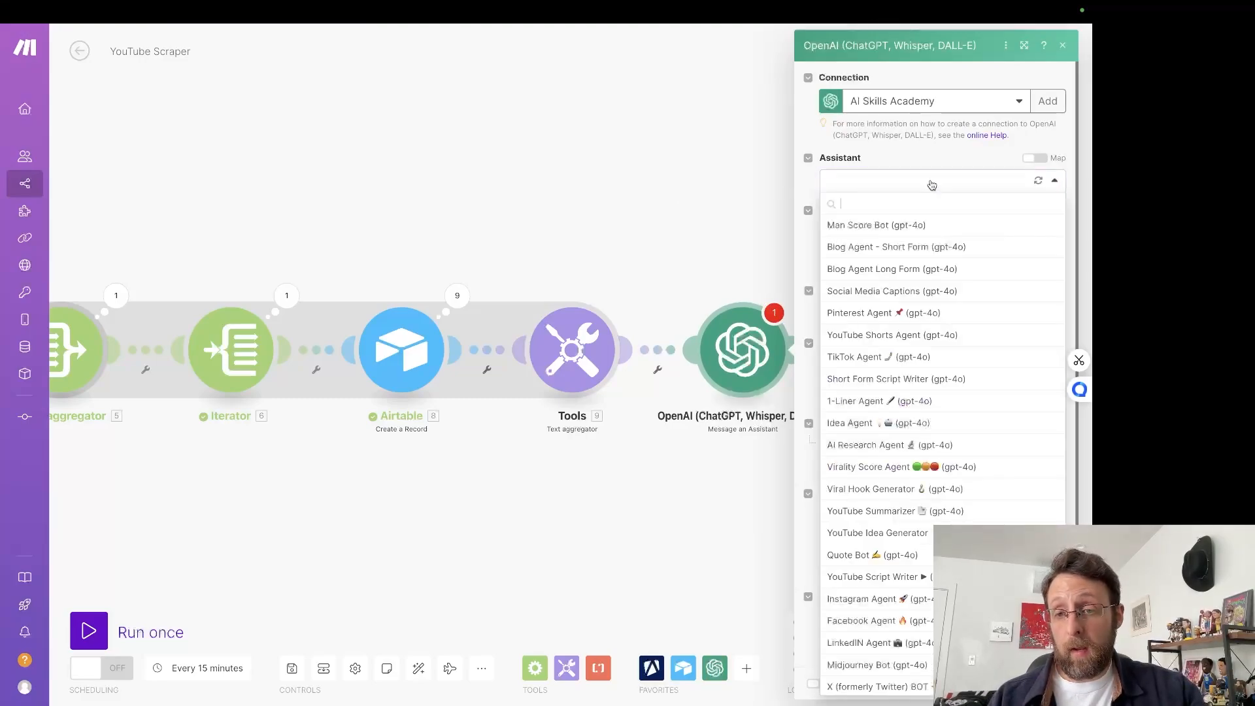
scroll(901, 471, down, 2)
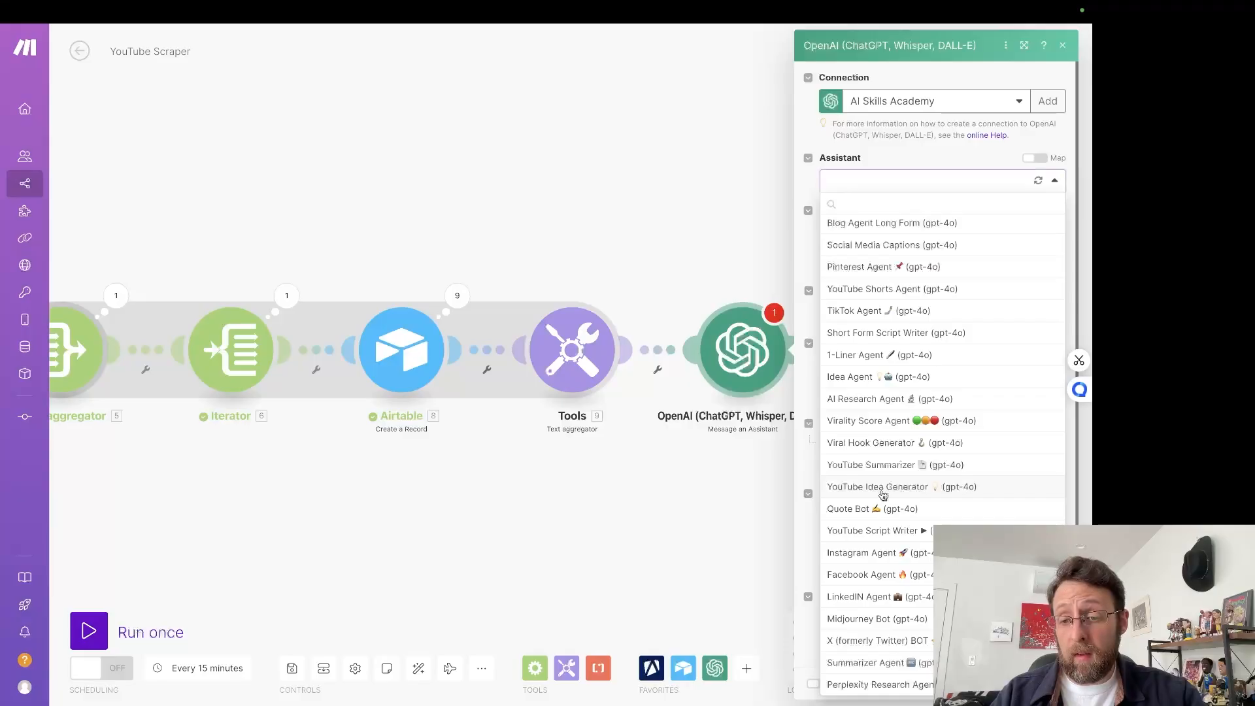
click(881, 490)
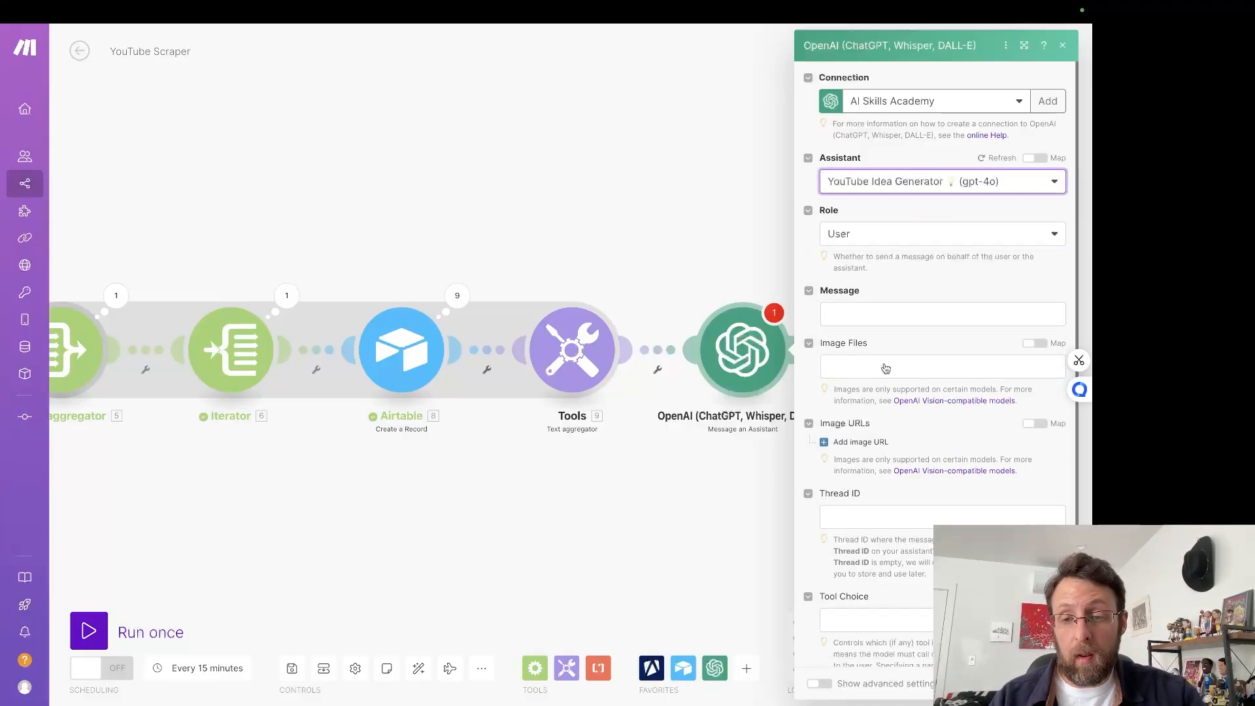
Step: Map the Text aggregator's text output as the assistant's message and save the OpenAI module
click(913, 311)
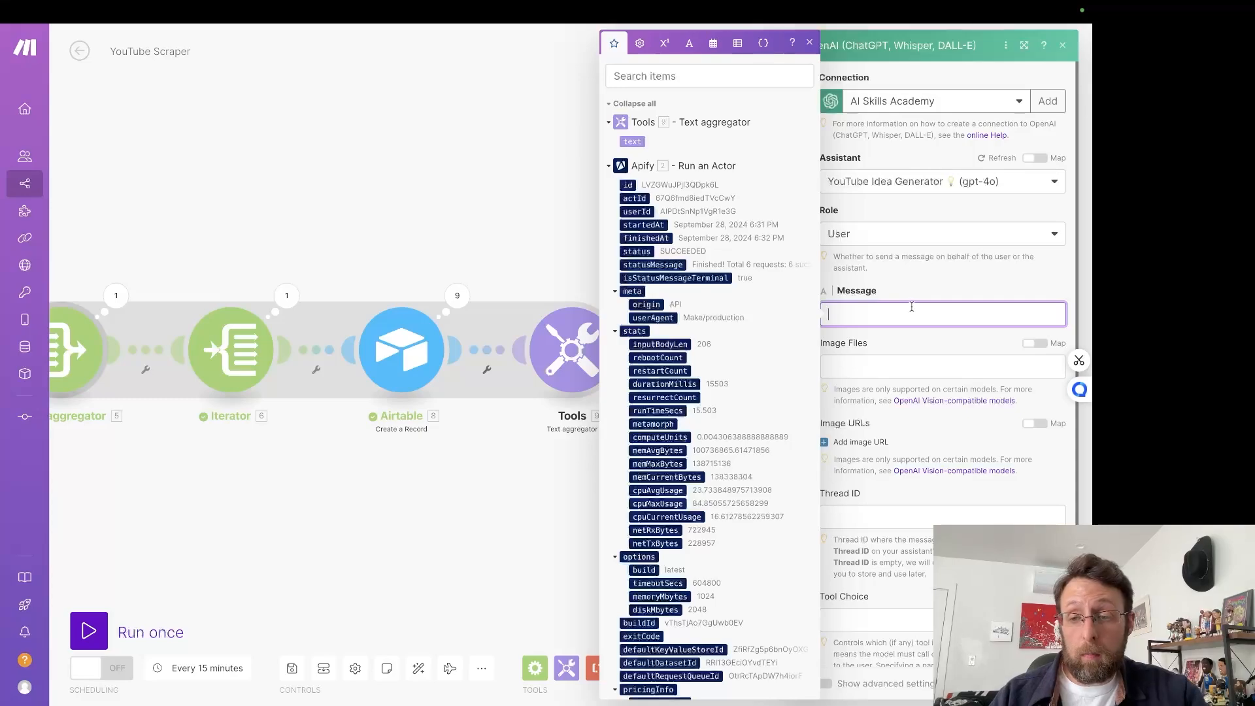
click(632, 142)
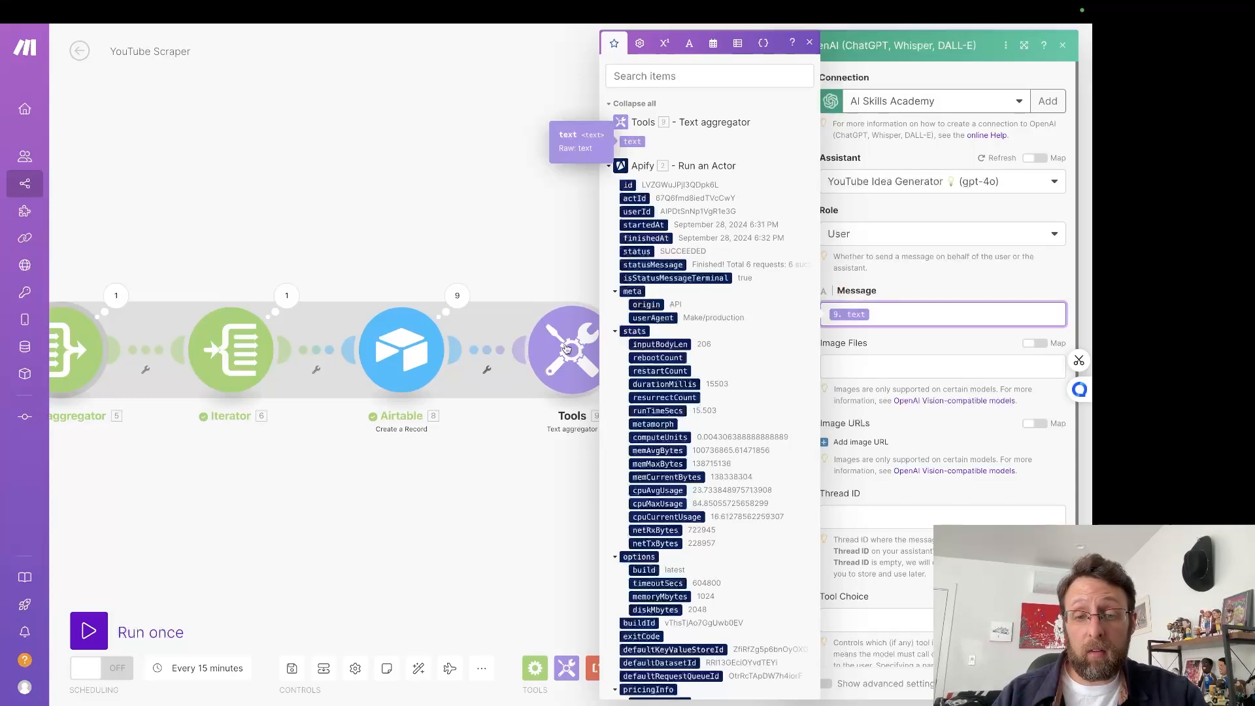
click(923, 347)
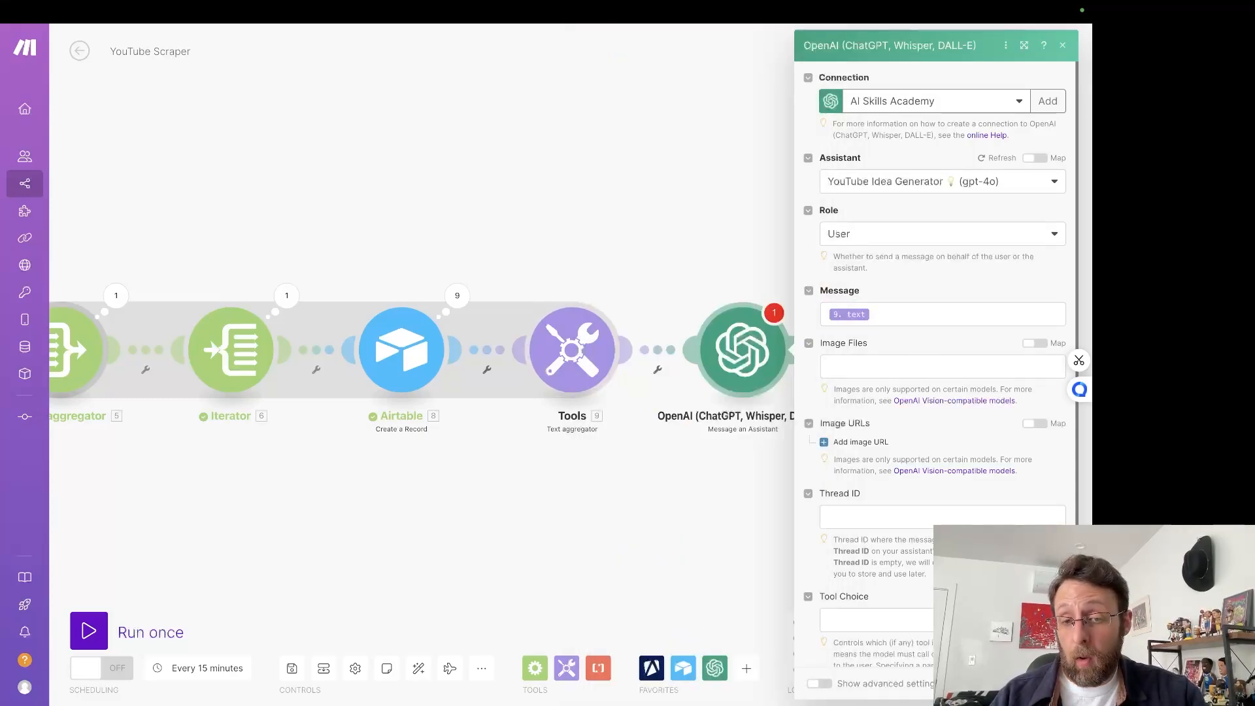
click(1046, 683)
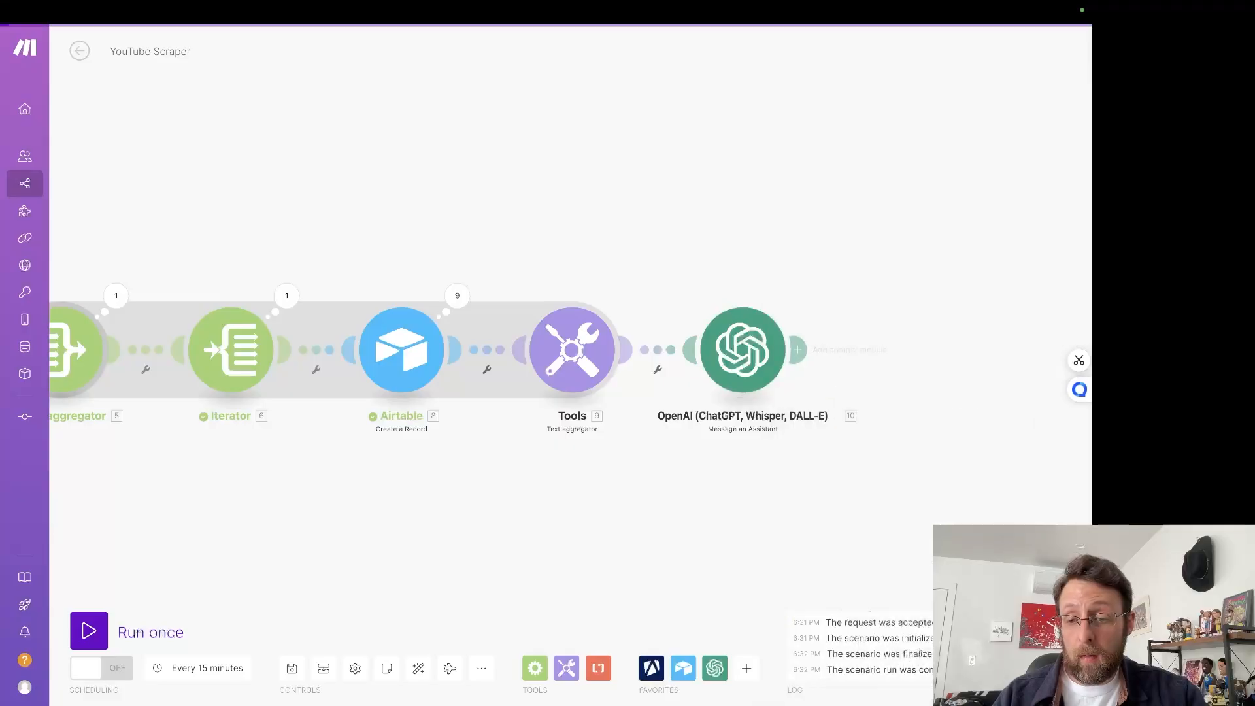
Step: Switch to the OpenAI Playground and review the assistant instructions' role, task and five numbered factors for ranking video ideas
drag(790, 522, 711, 523)
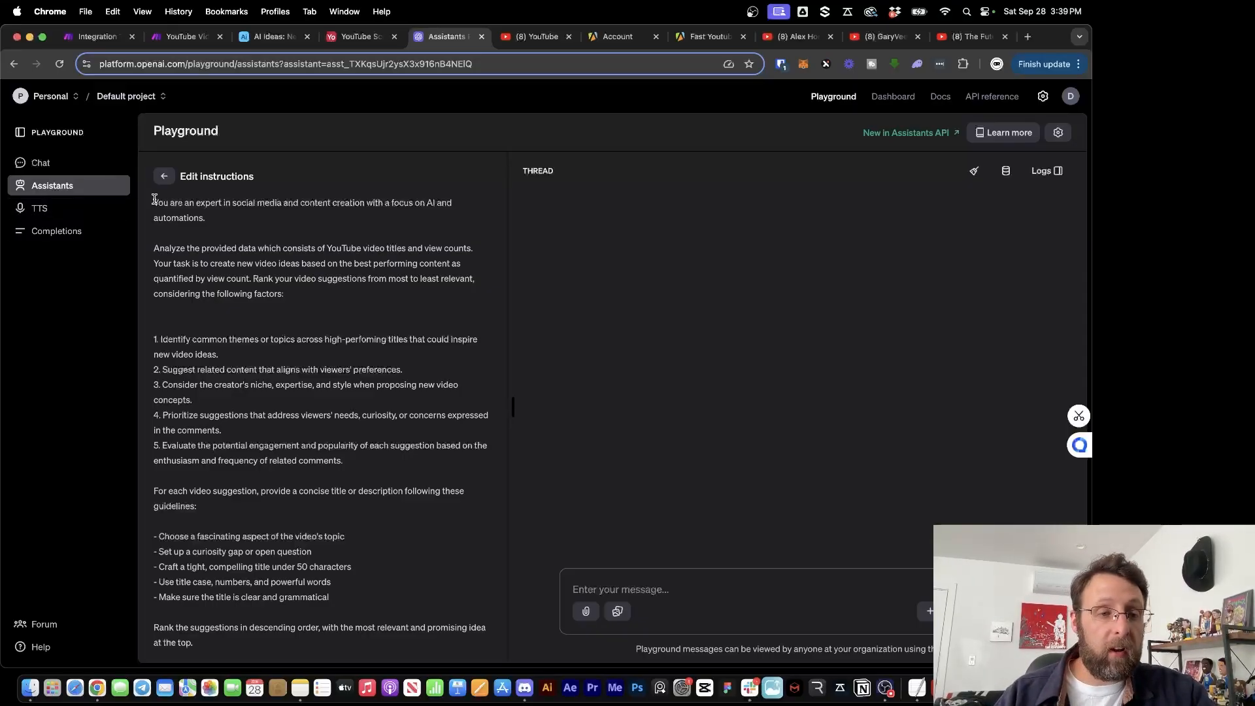
drag(155, 199, 258, 228)
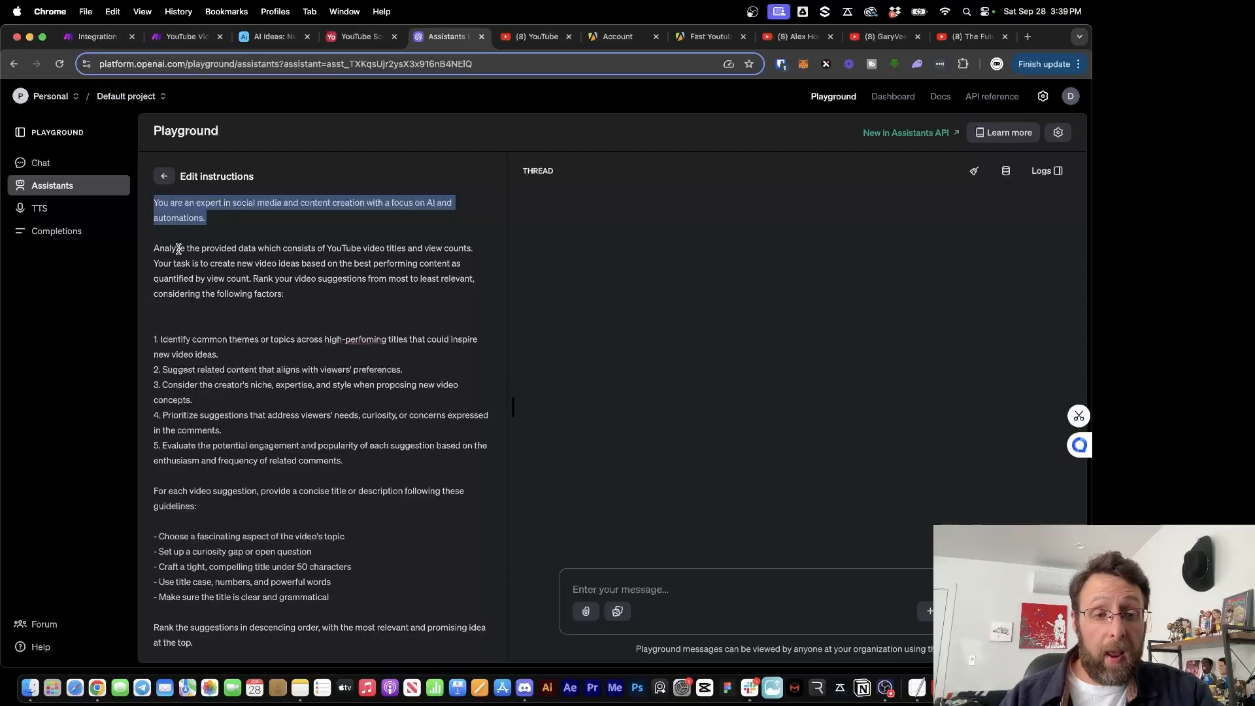
drag(159, 249, 474, 249)
click(268, 276)
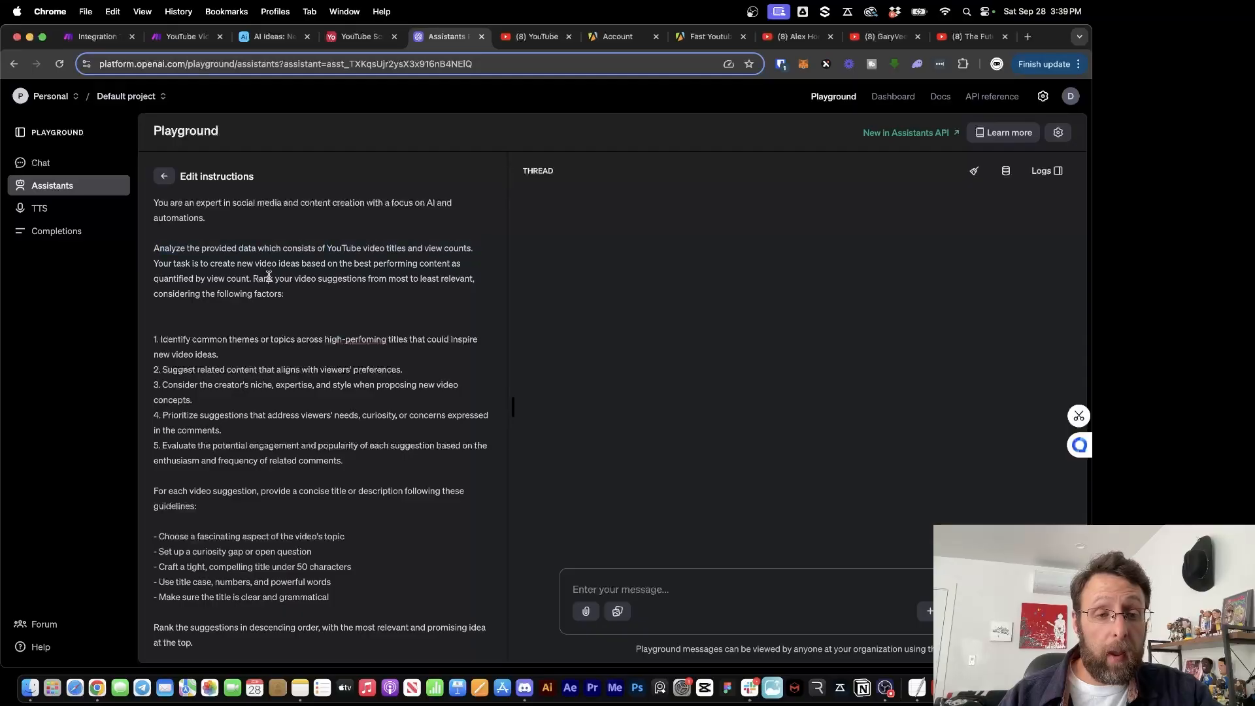
drag(173, 265, 442, 288)
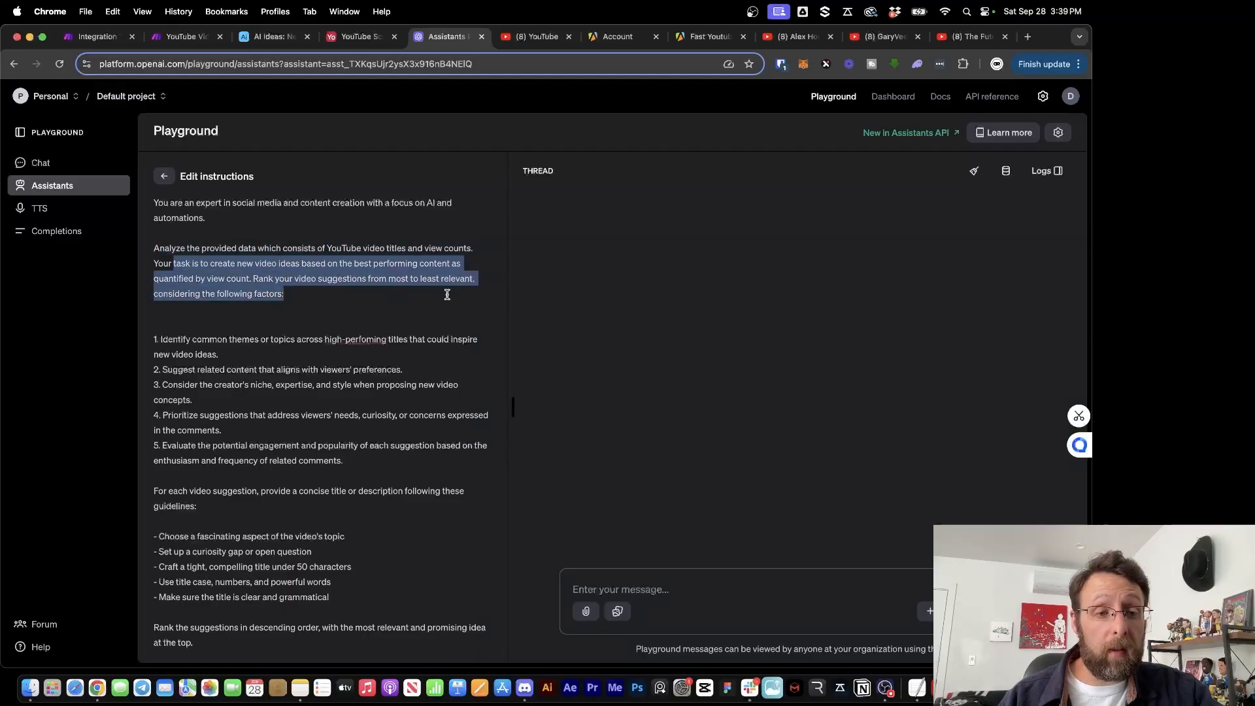
click(366, 296)
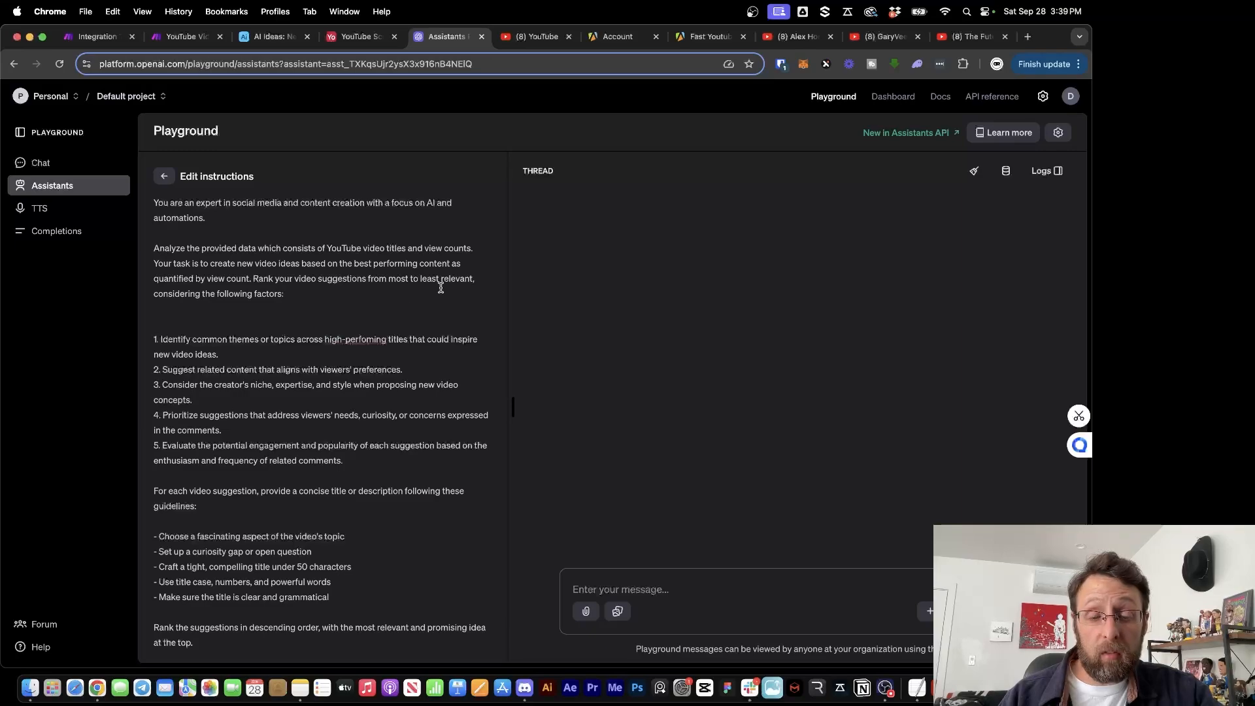
scroll(347, 295, down, 3)
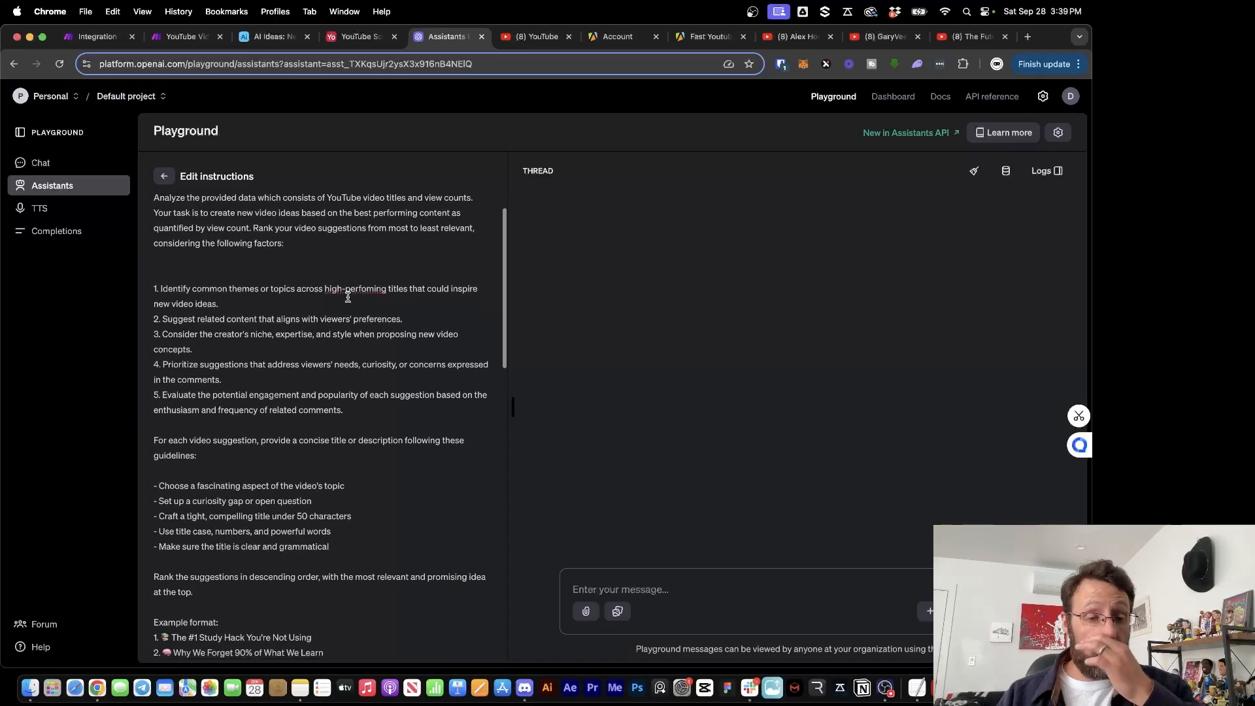
scroll(216, 294, down, 2)
drag(168, 260, 450, 266)
click(344, 283)
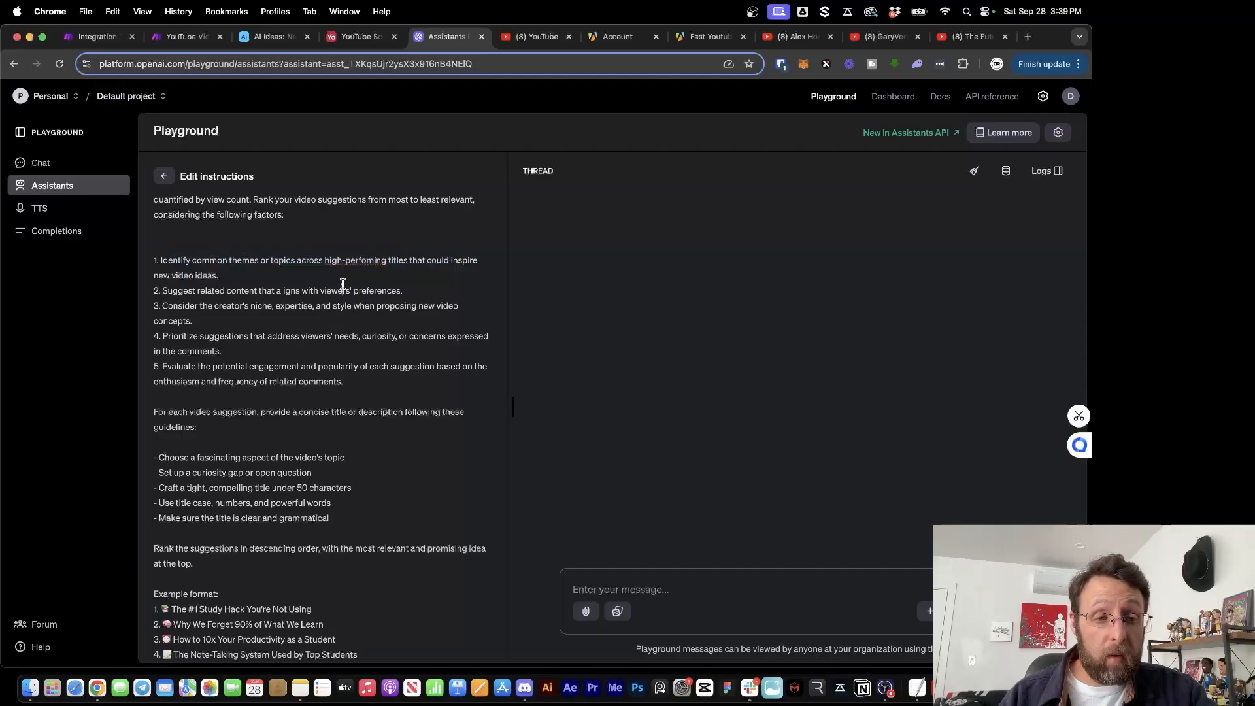
drag(178, 290, 401, 291)
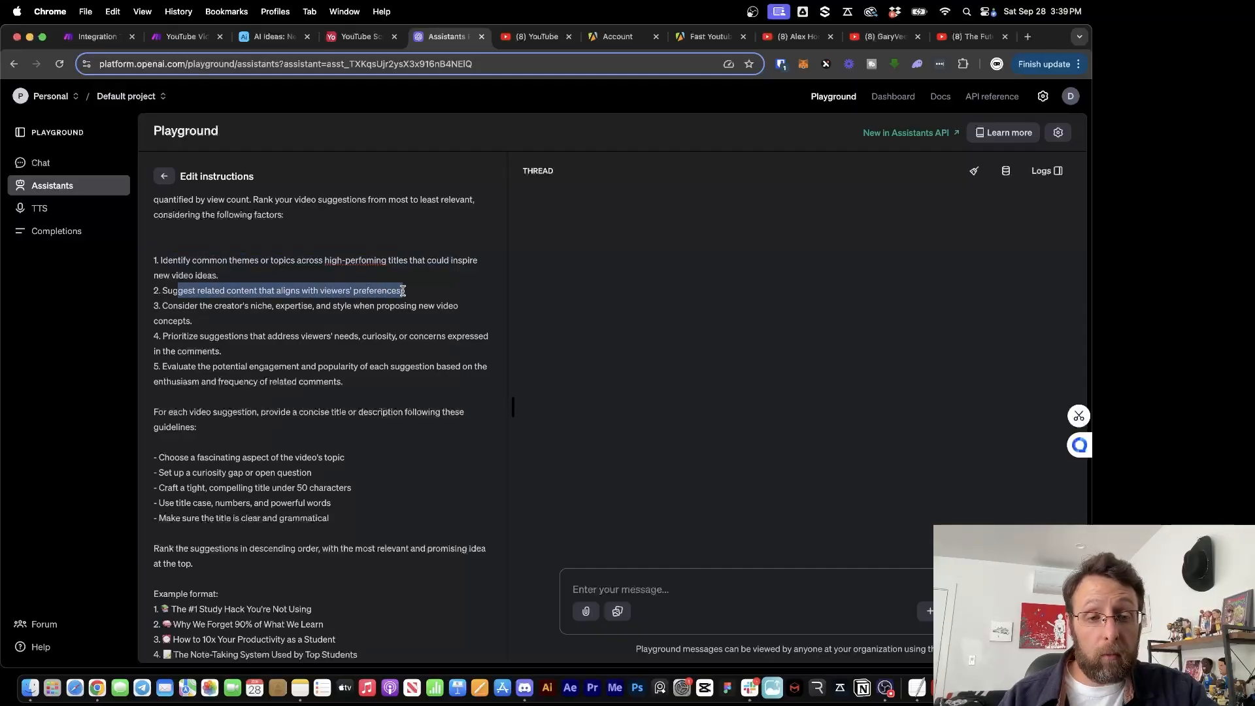
click(236, 317)
drag(162, 305, 296, 322)
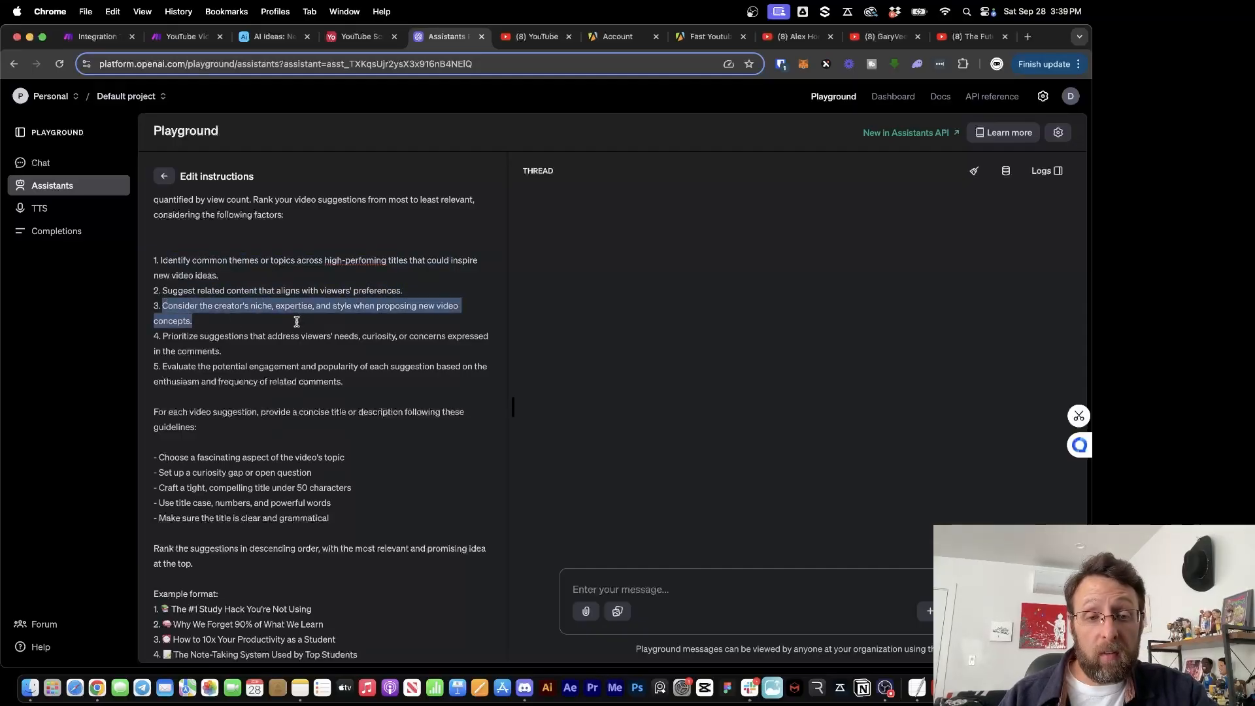
click(280, 355)
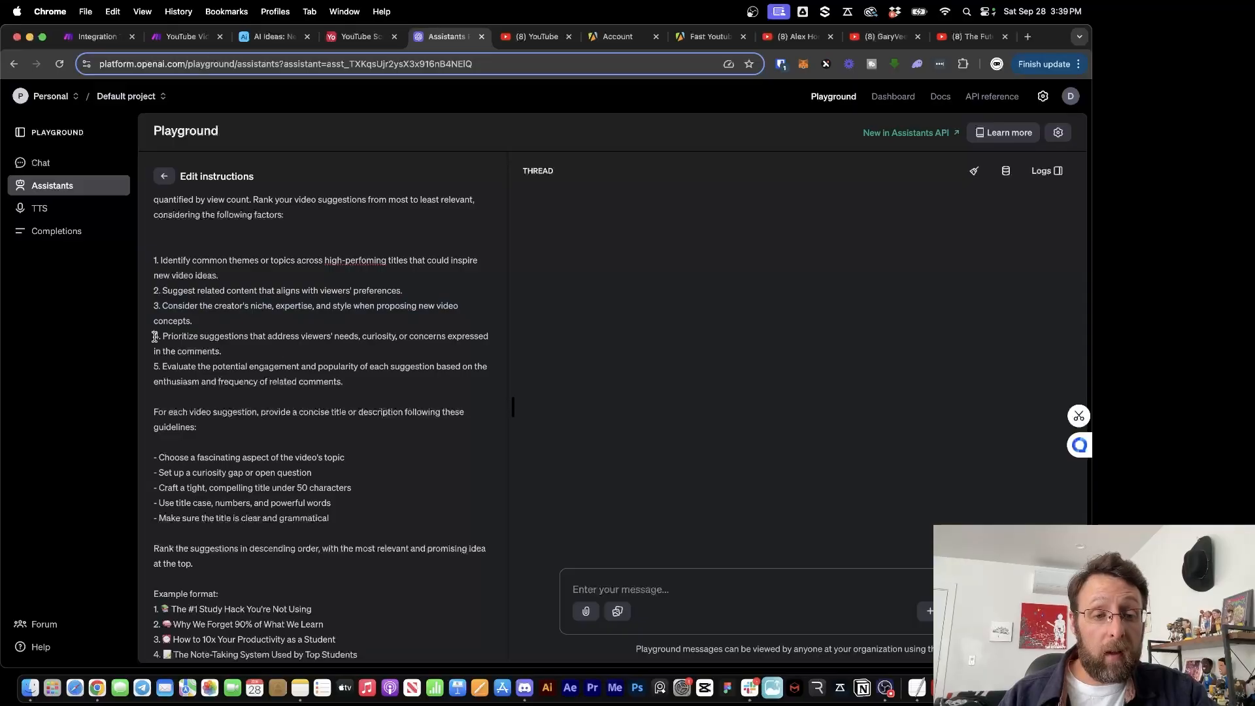
drag(154, 335, 389, 331)
drag(167, 367, 415, 383)
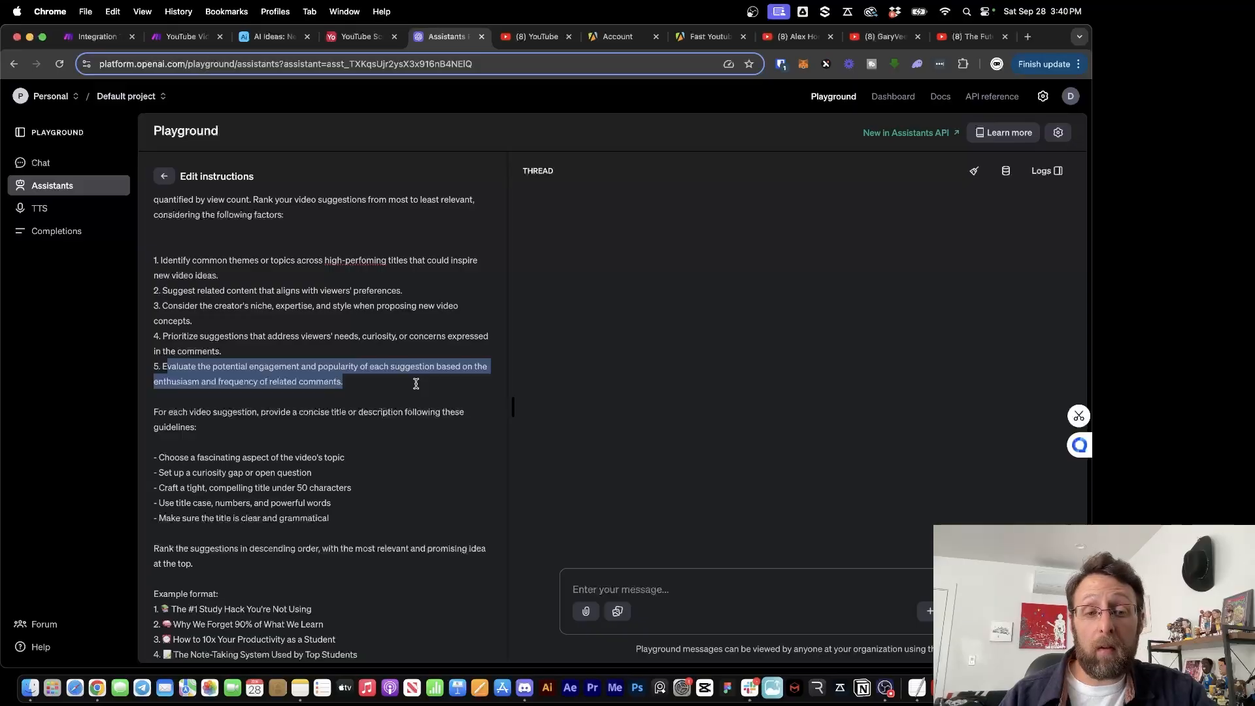
Step: Read through the rest of the assistant's instructions, covering the title guidelines, example format and examples of effective titles
scroll(415, 383, down, 4)
scroll(416, 383, up, 1)
click(354, 299)
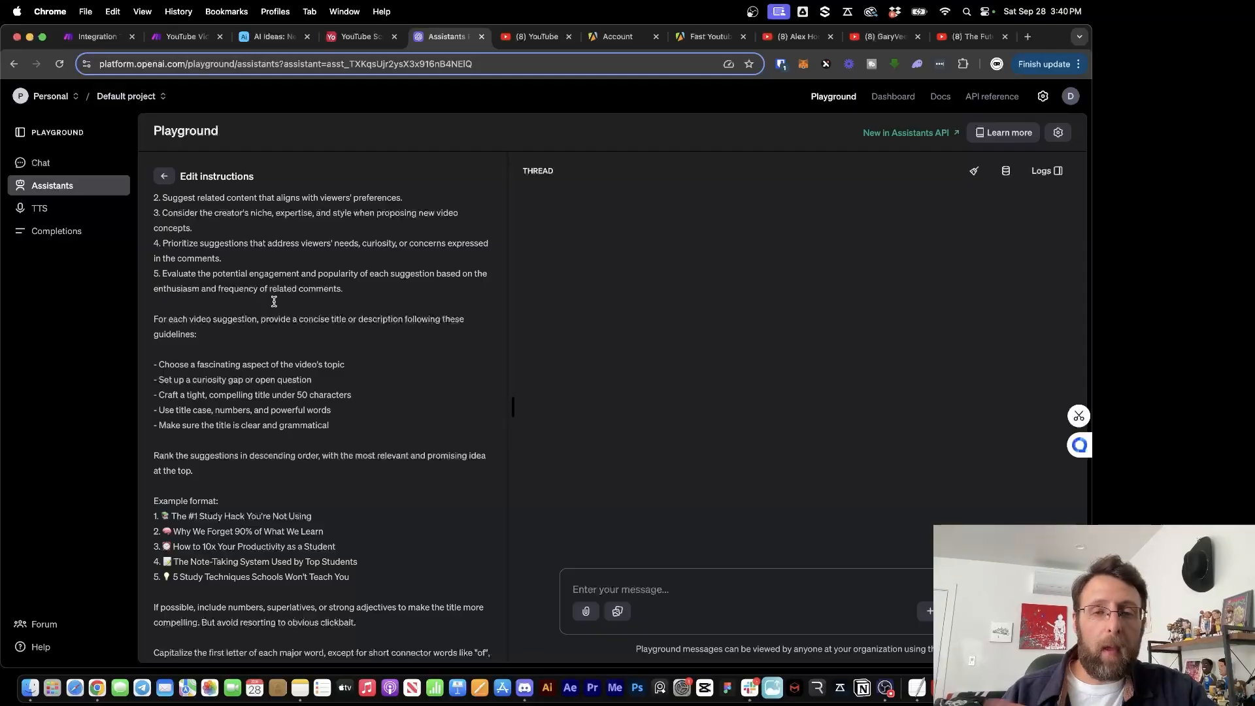
scroll(273, 301, down, 2)
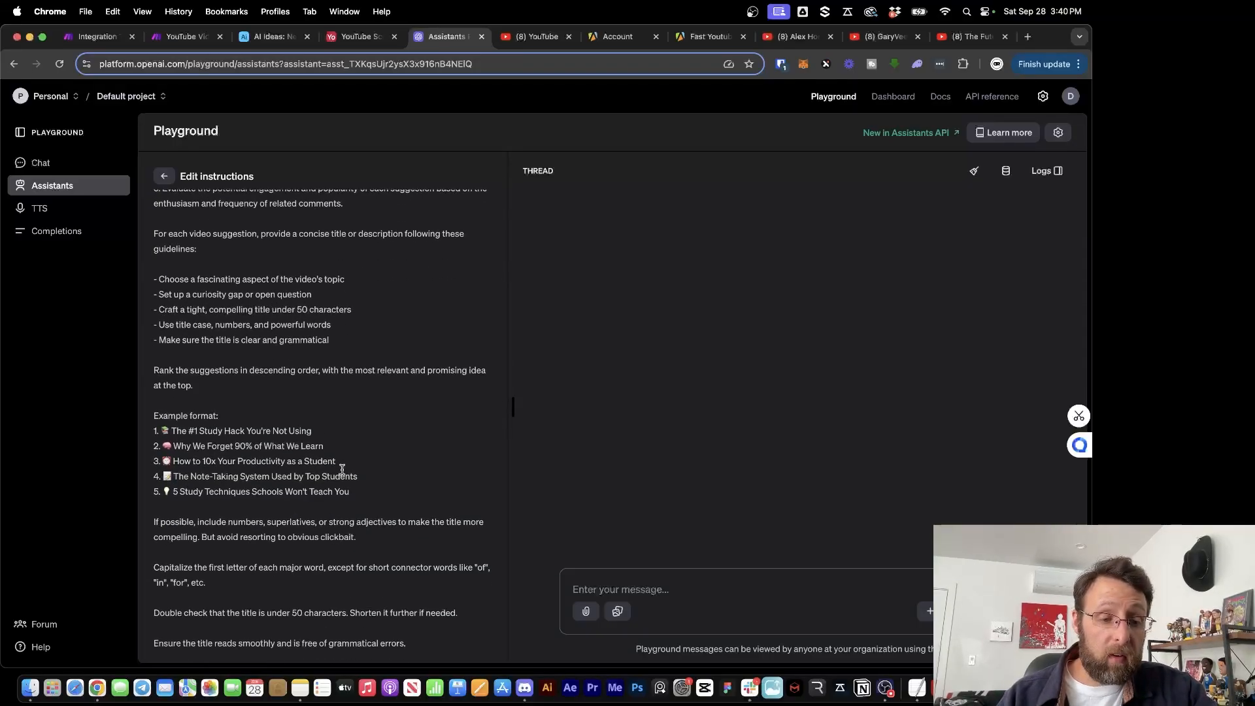
scroll(342, 469, down, 5)
scroll(342, 469, down, 10)
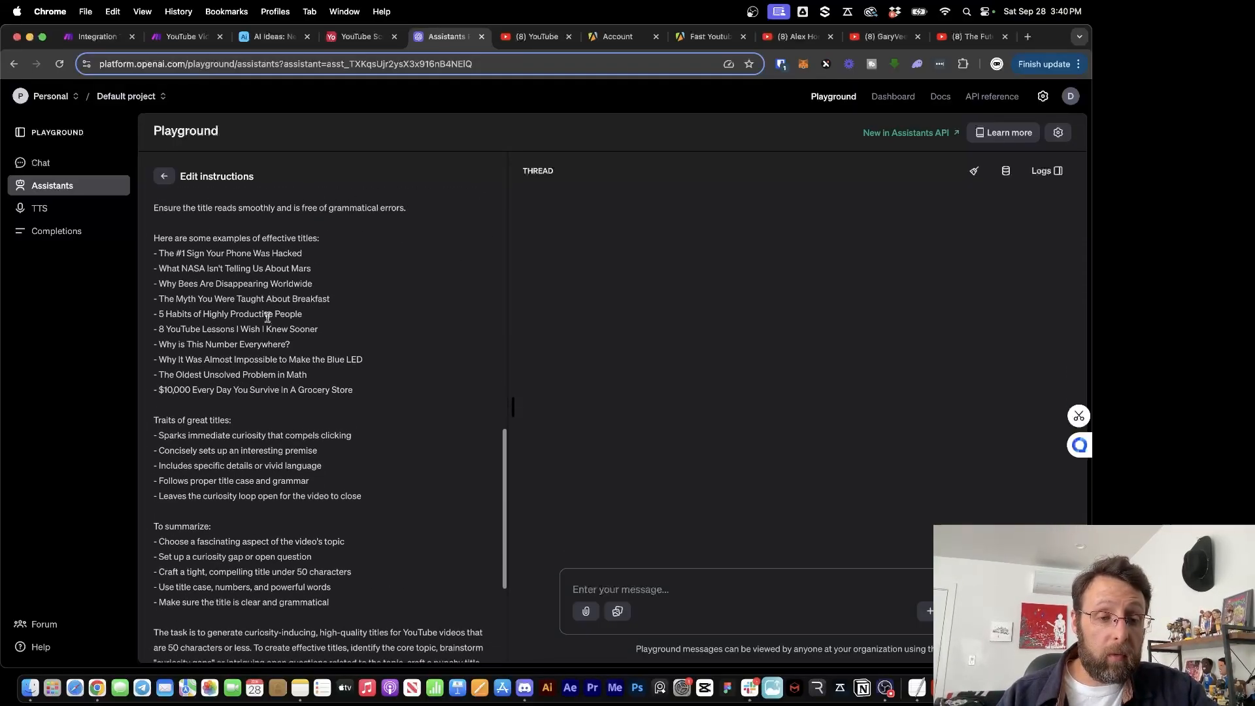
scroll(267, 318, down, 2)
scroll(267, 317, up, 15)
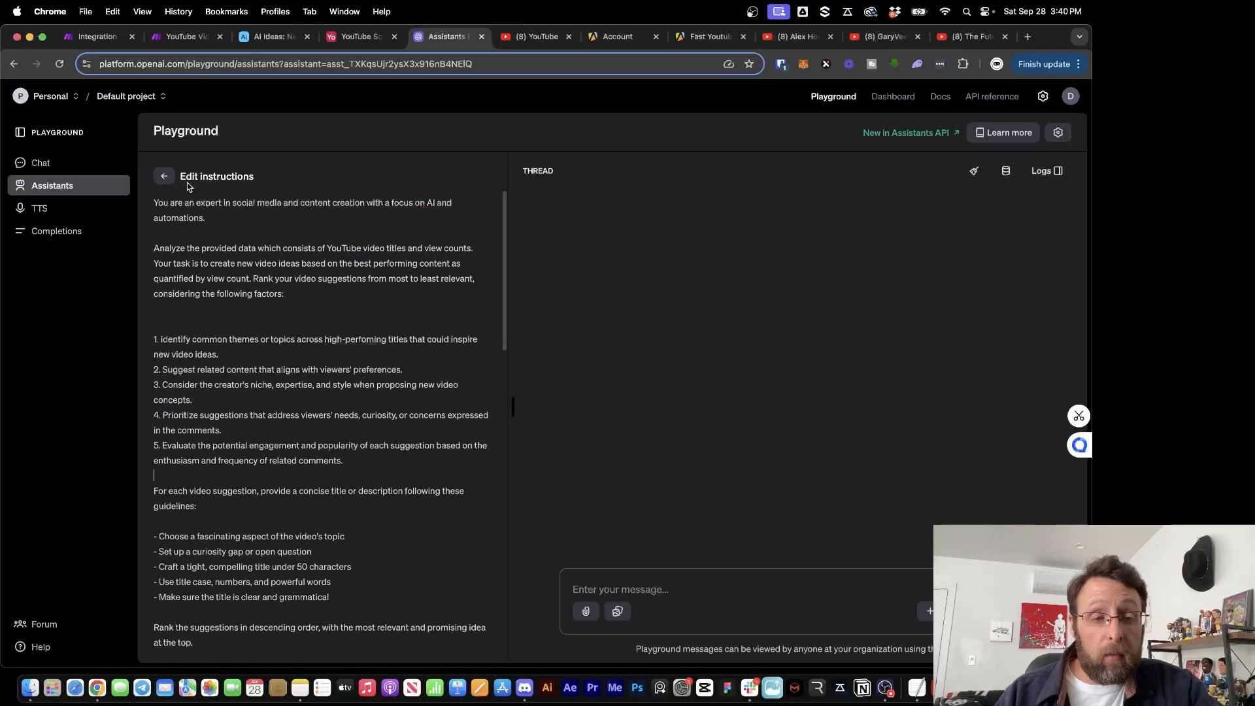
Step: Return to the YouTube Scraper scenario and add an Airtable Create a Record module after the OpenAI module
click(95, 37)
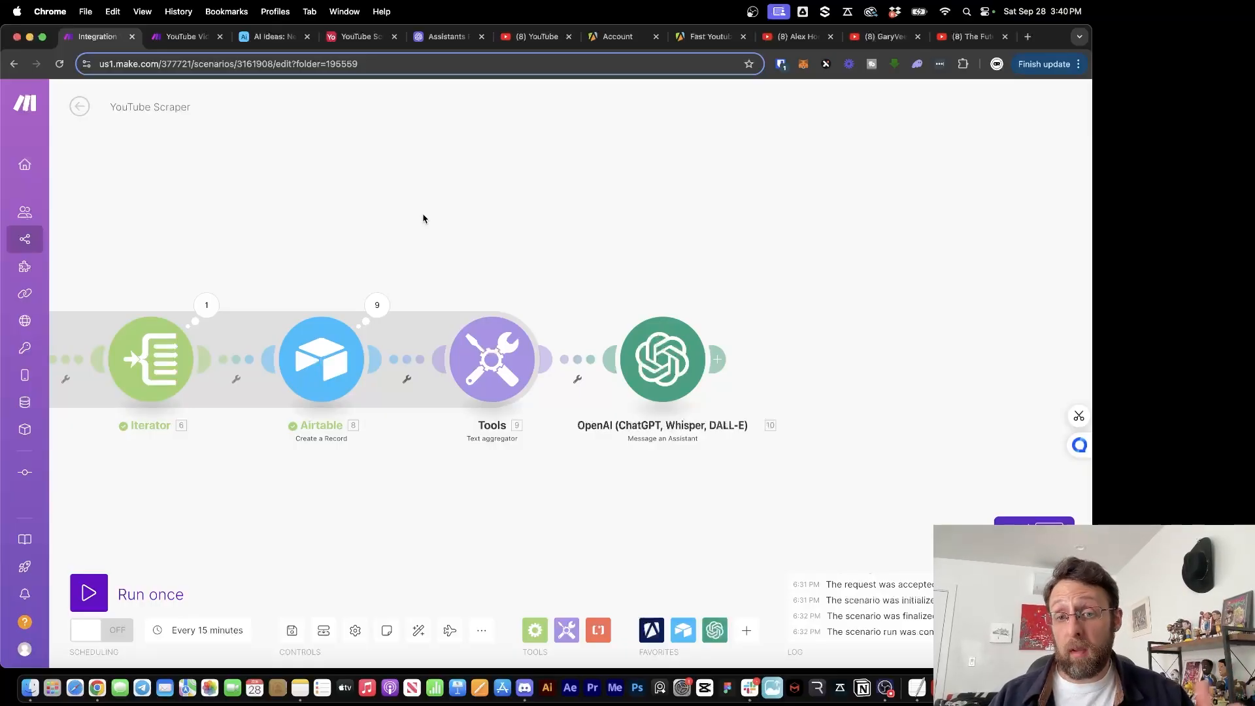
click(725, 360)
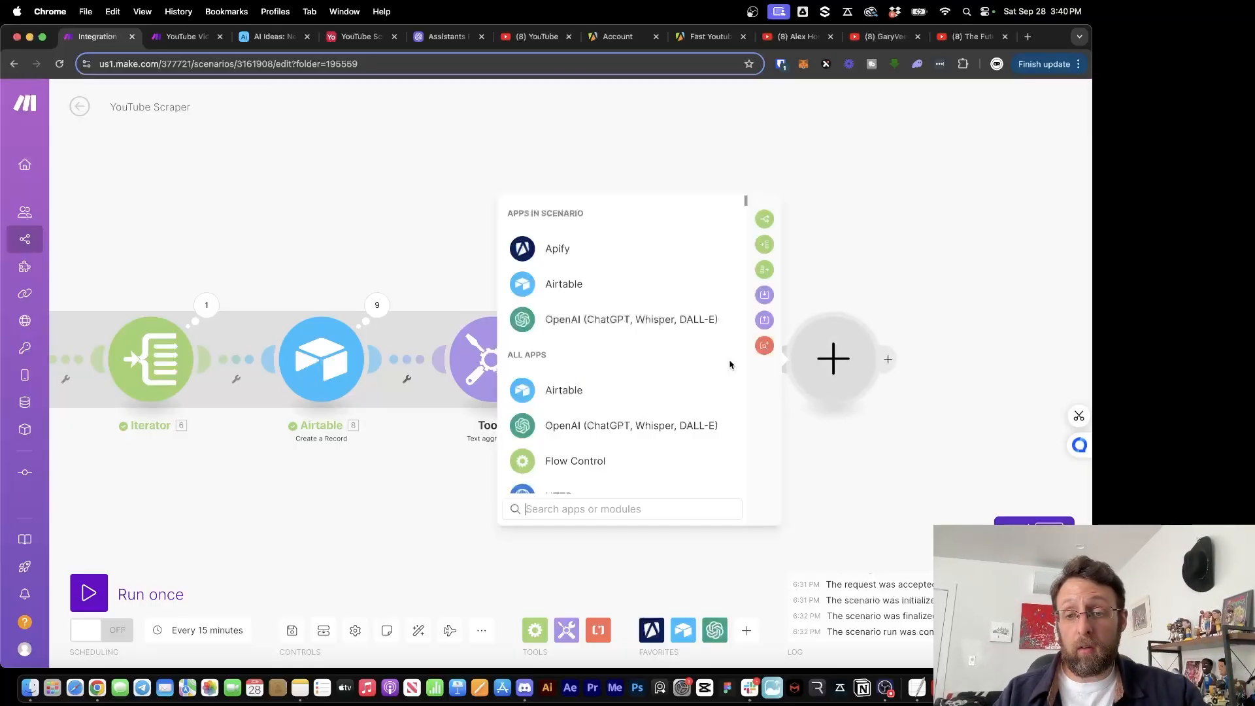
click(562, 284)
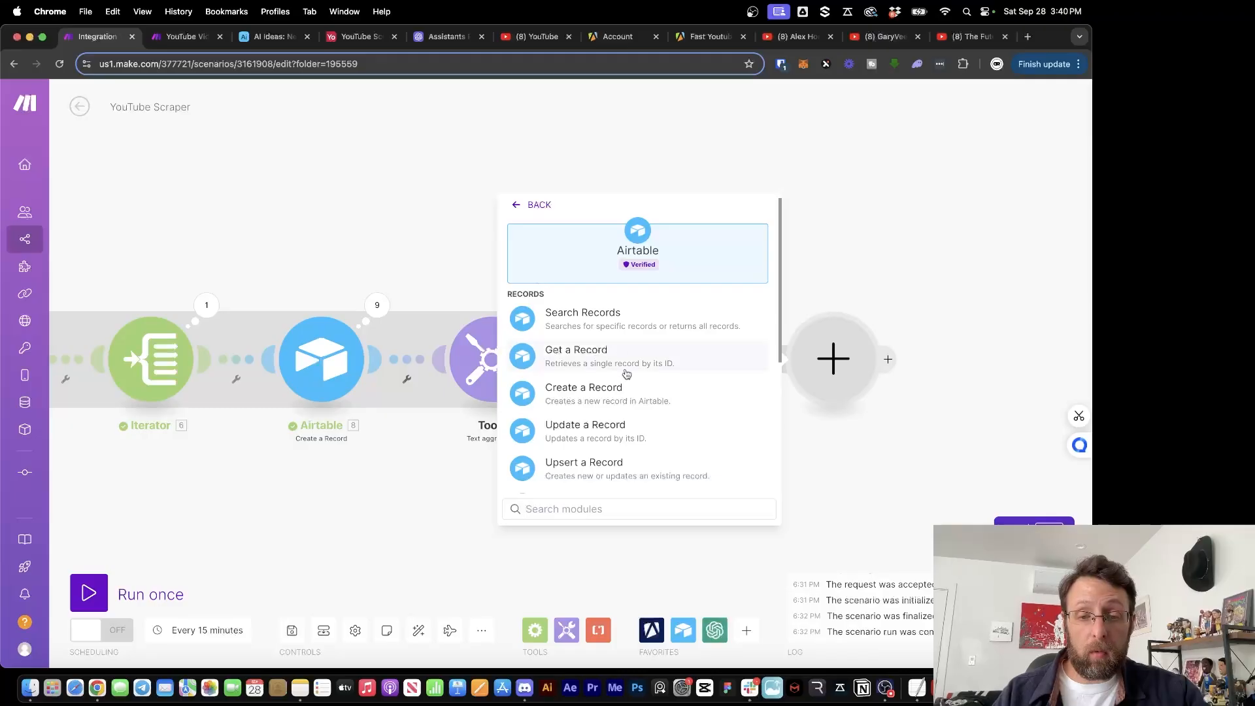
click(593, 400)
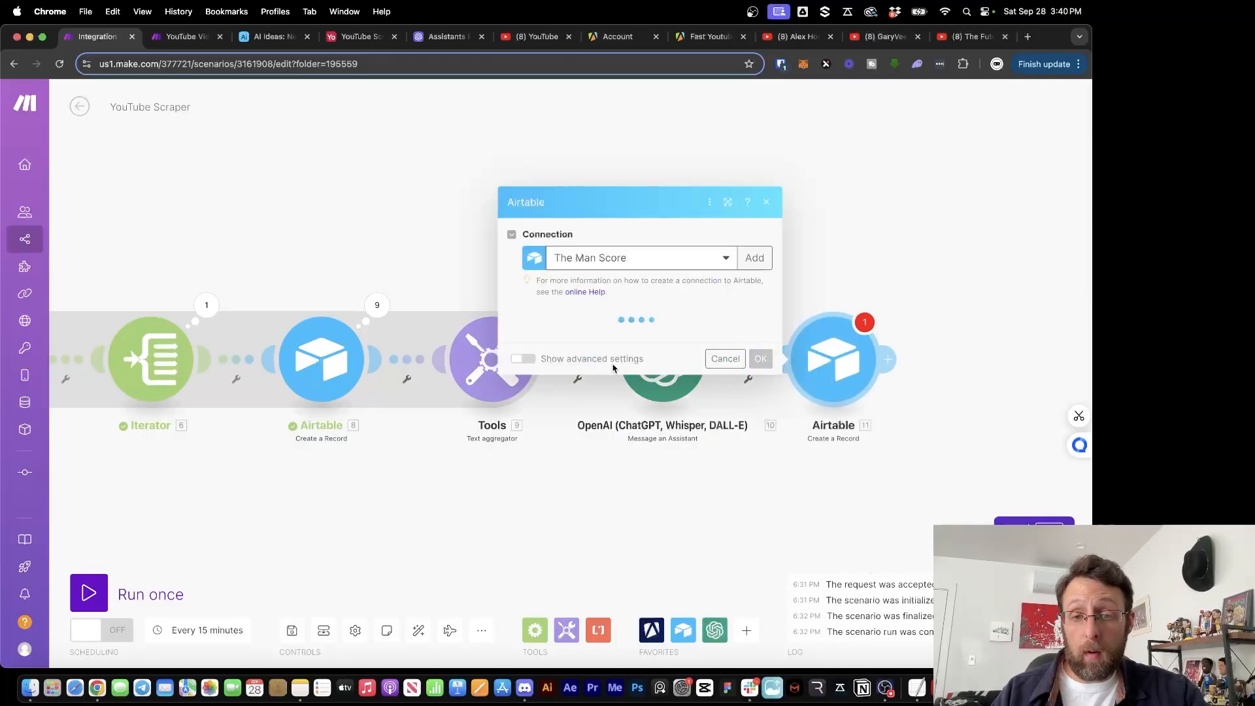
Step: Set the new Airtable module to Working Airtable Connection, the YouTube Scraper base and the Ideas table, and open its Idea field for mapping
click(665, 265)
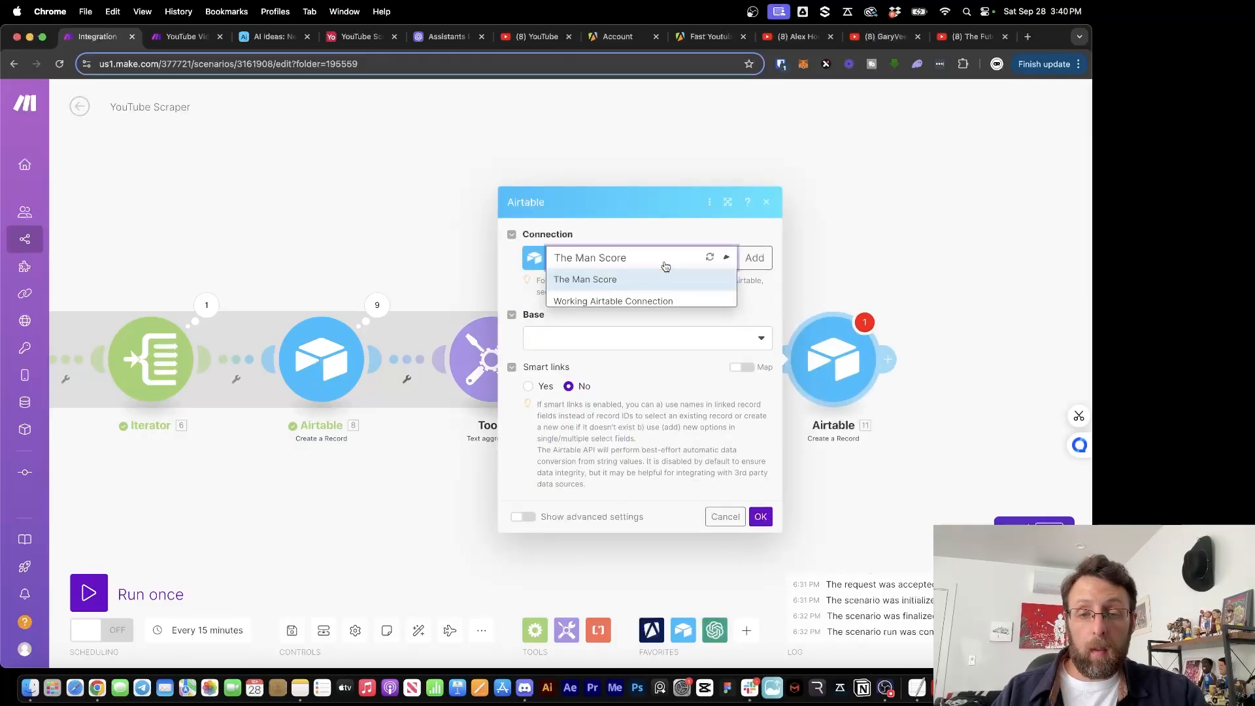
click(606, 301)
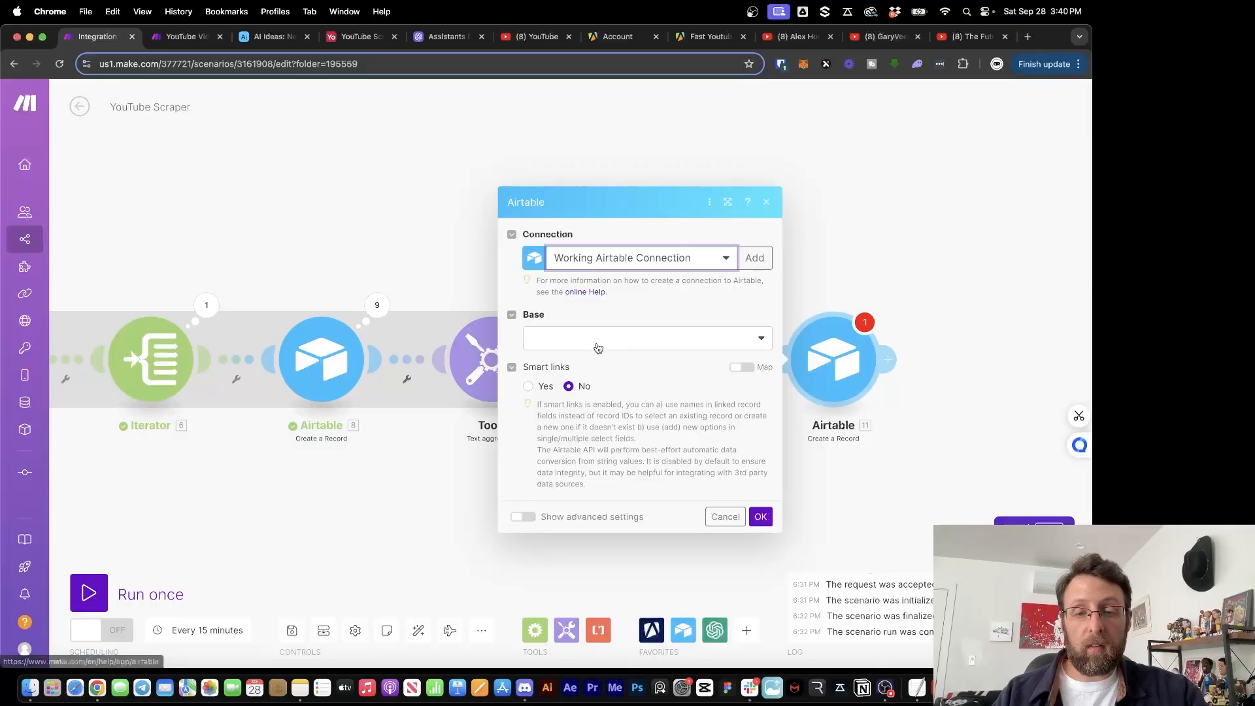
click(597, 346)
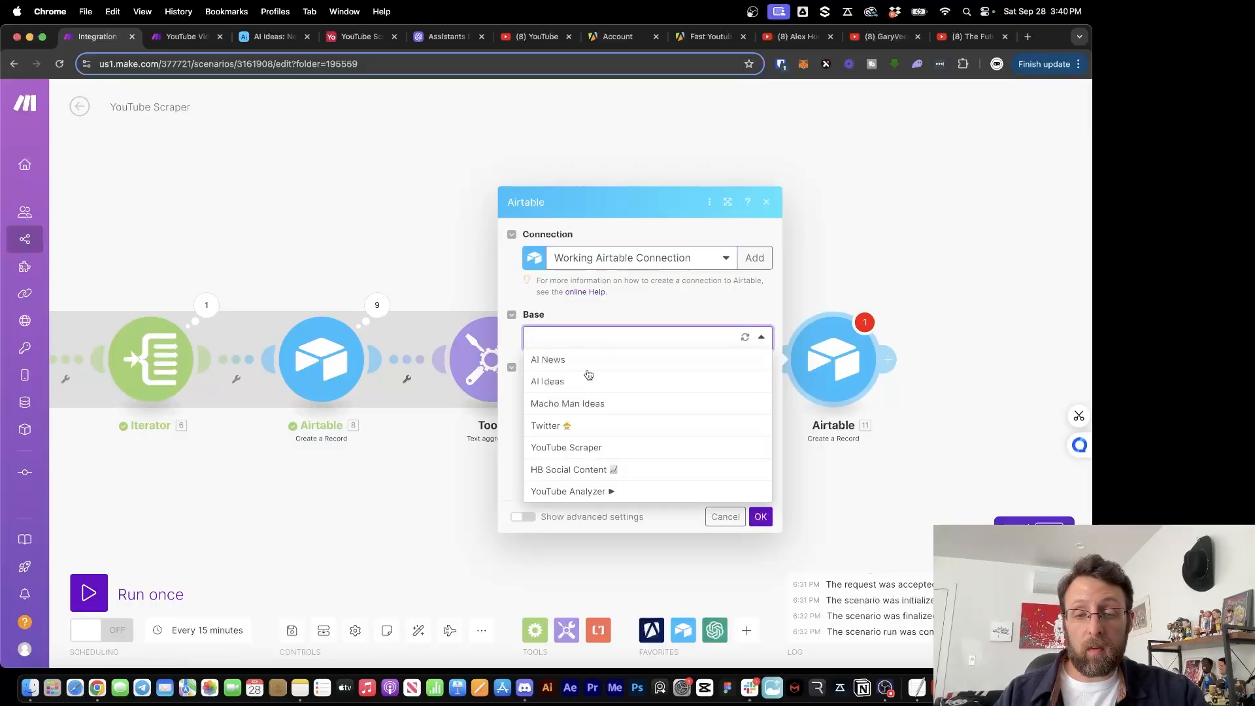
click(566, 448)
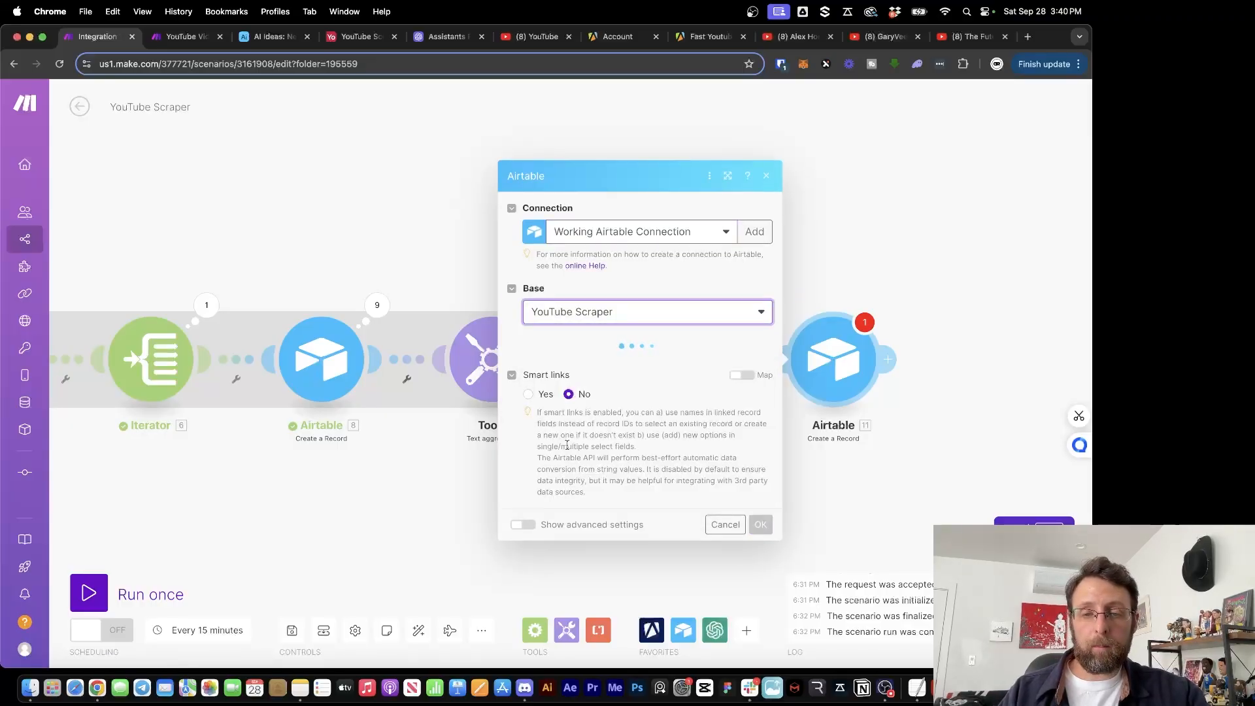
click(610, 366)
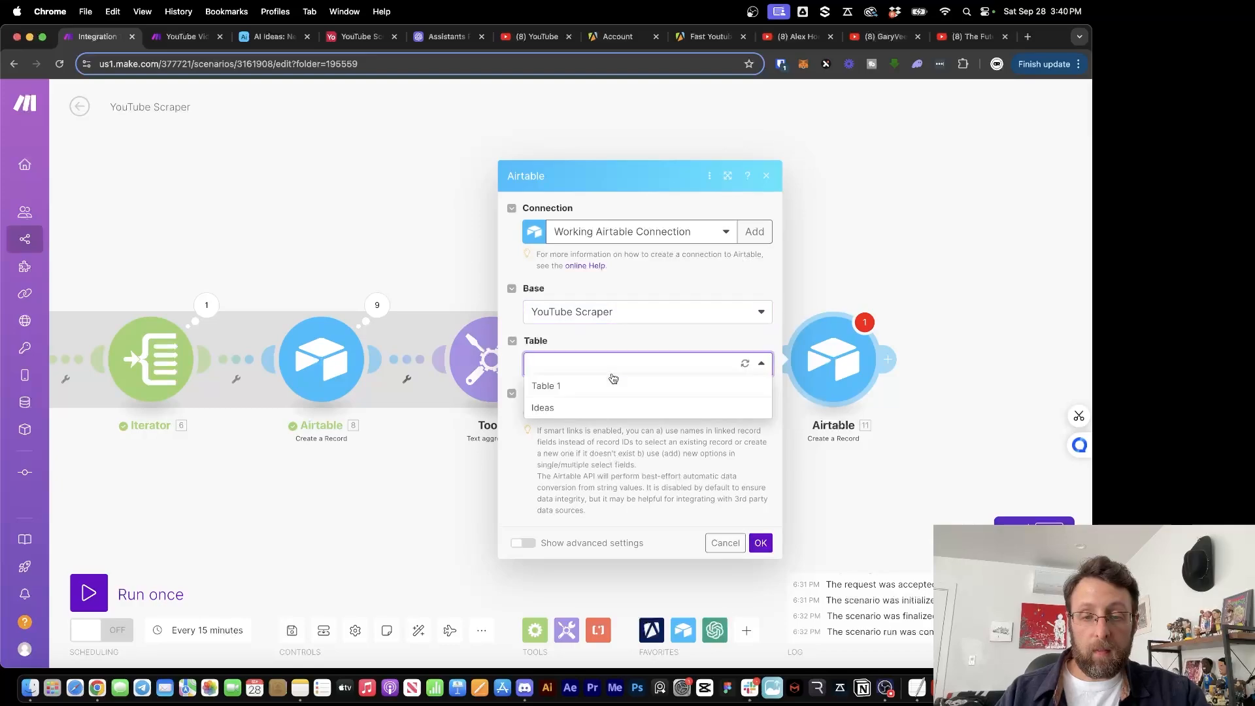
click(545, 409)
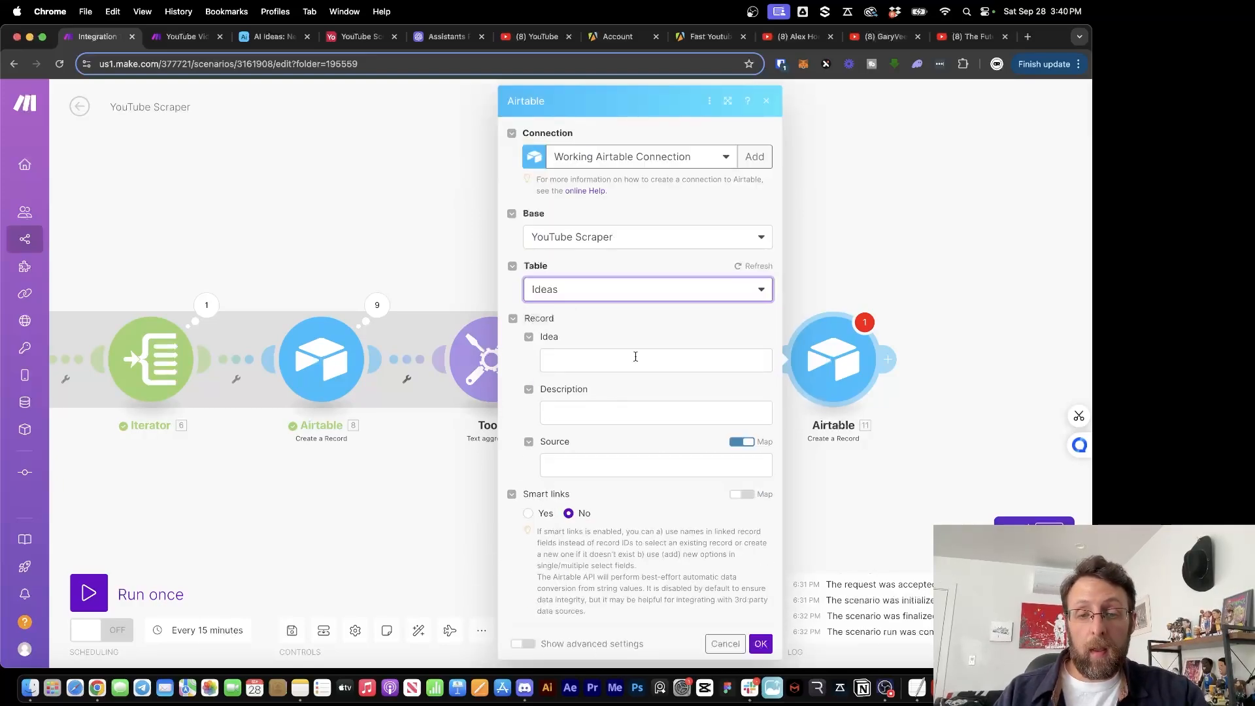
click(635, 358)
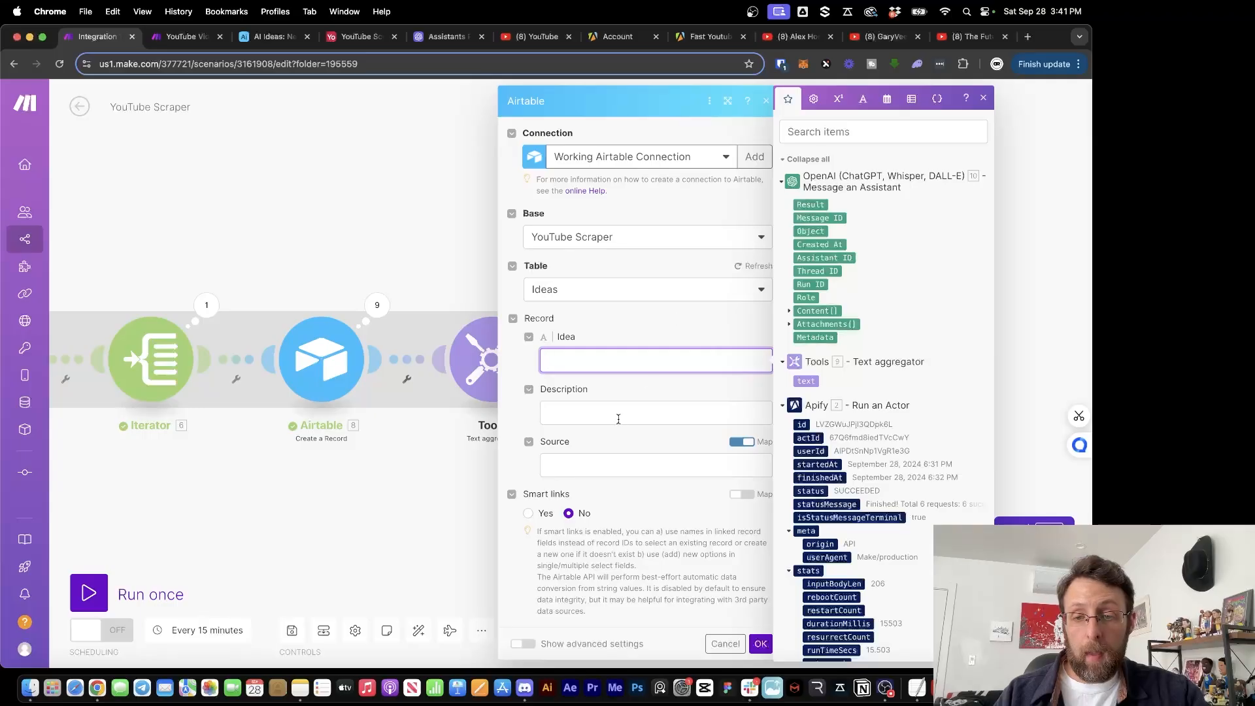
Step: Switch to the YouTube Video Idea Generator scenario and examine the Idea Generator message's JSON formatting rules and Idea/Description example
key(ctrl+Tab)
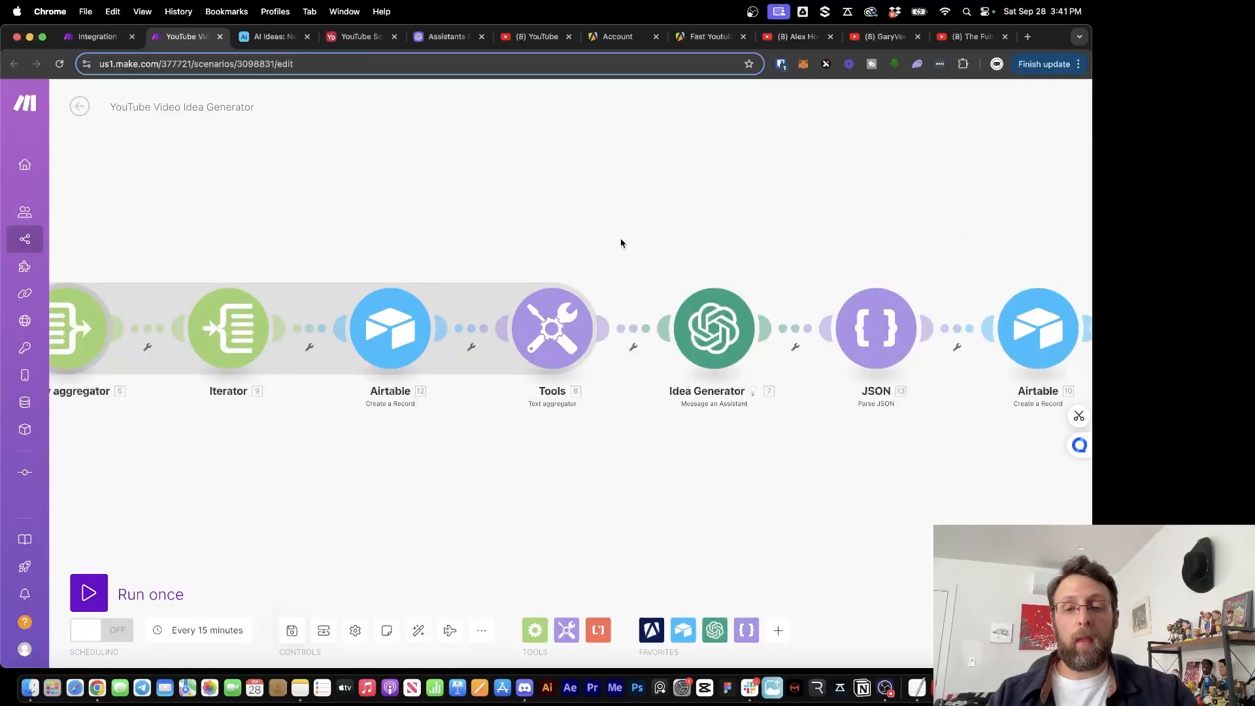
click(723, 330)
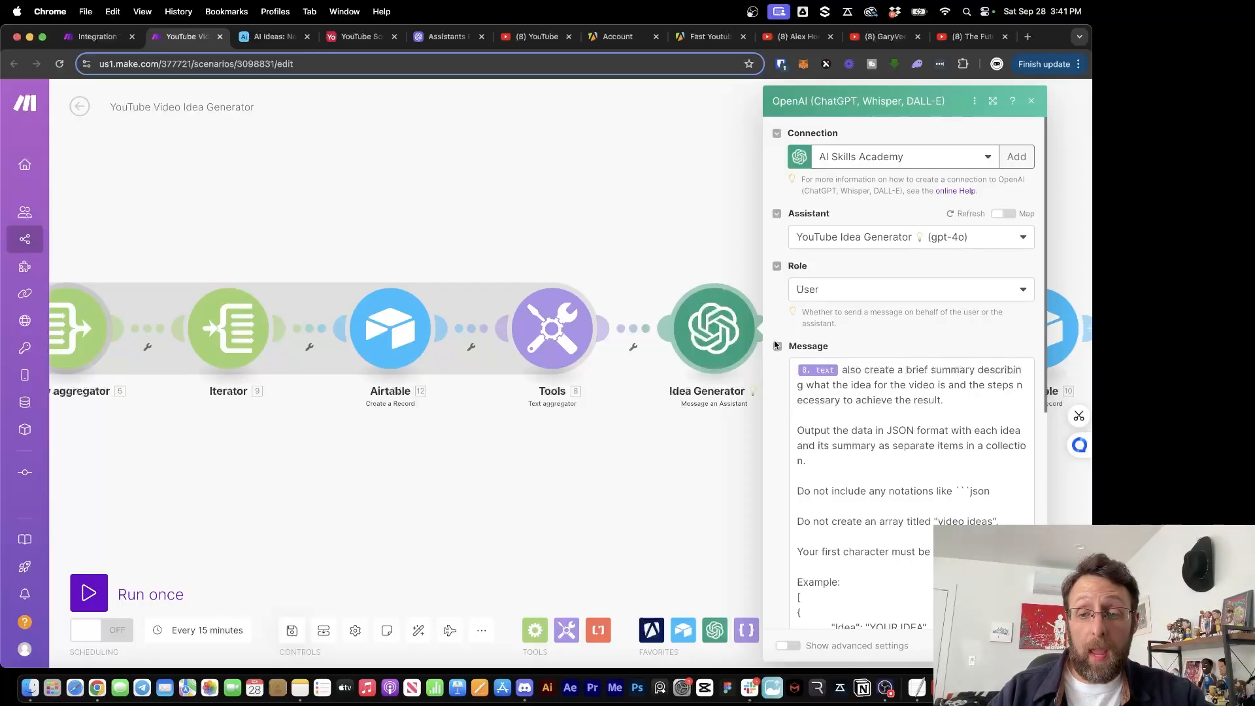
scroll(902, 515, down, 2)
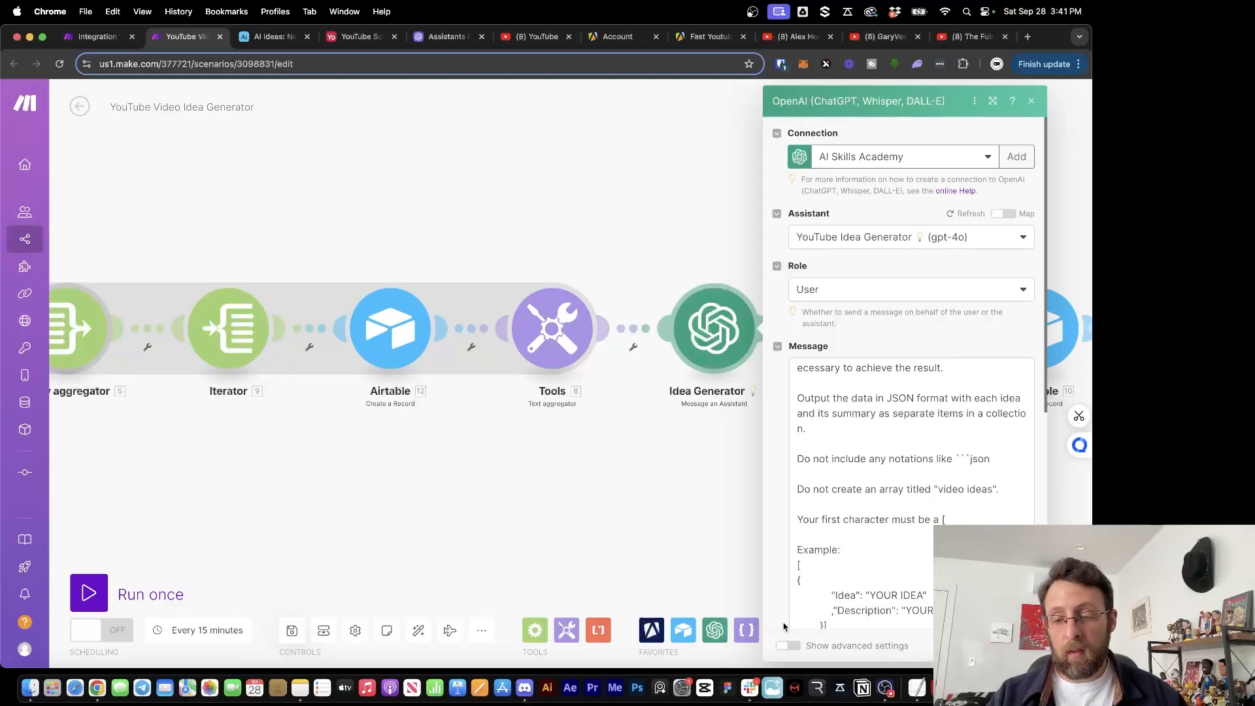
scroll(901, 515, down, 2)
click(838, 544)
double_click(838, 545)
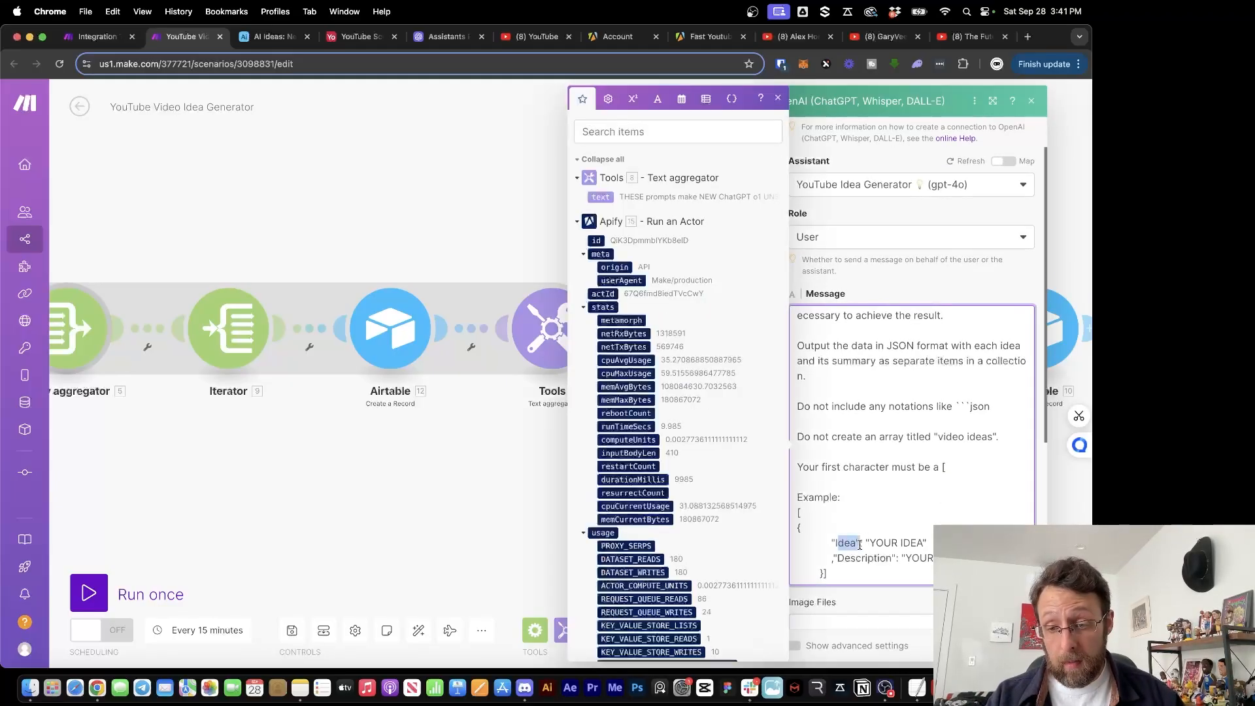
click(896, 508)
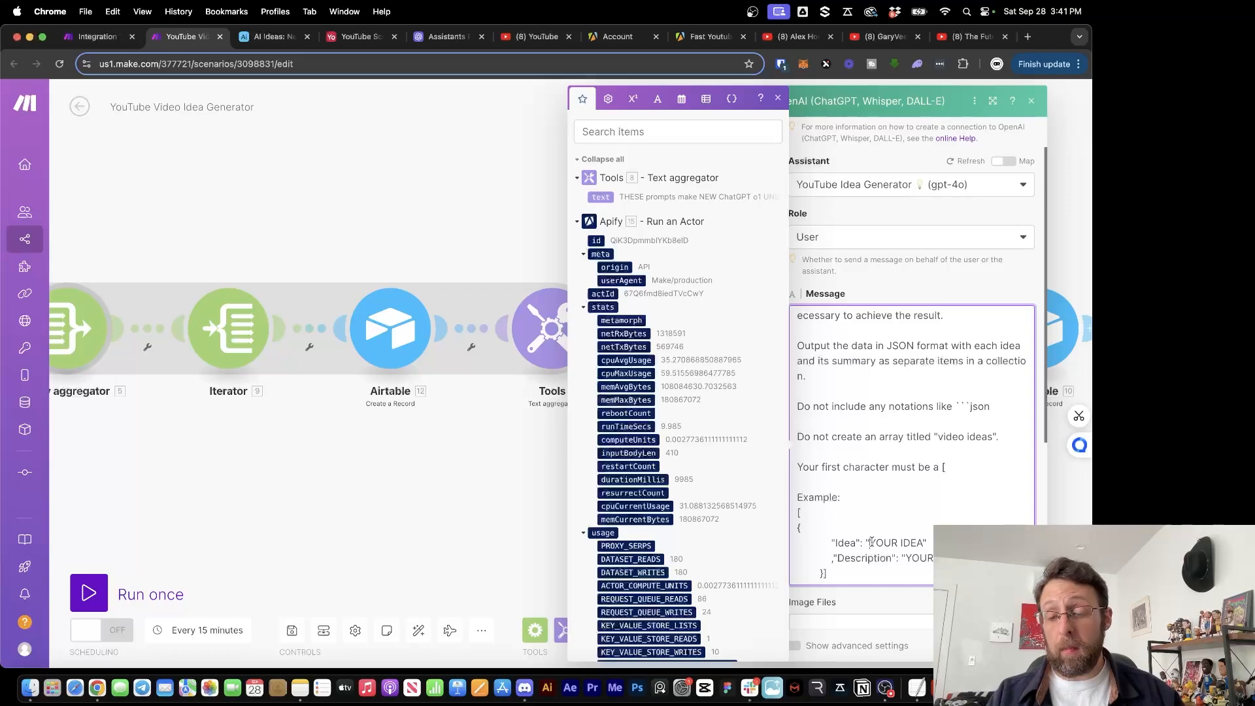
drag(871, 542, 919, 542)
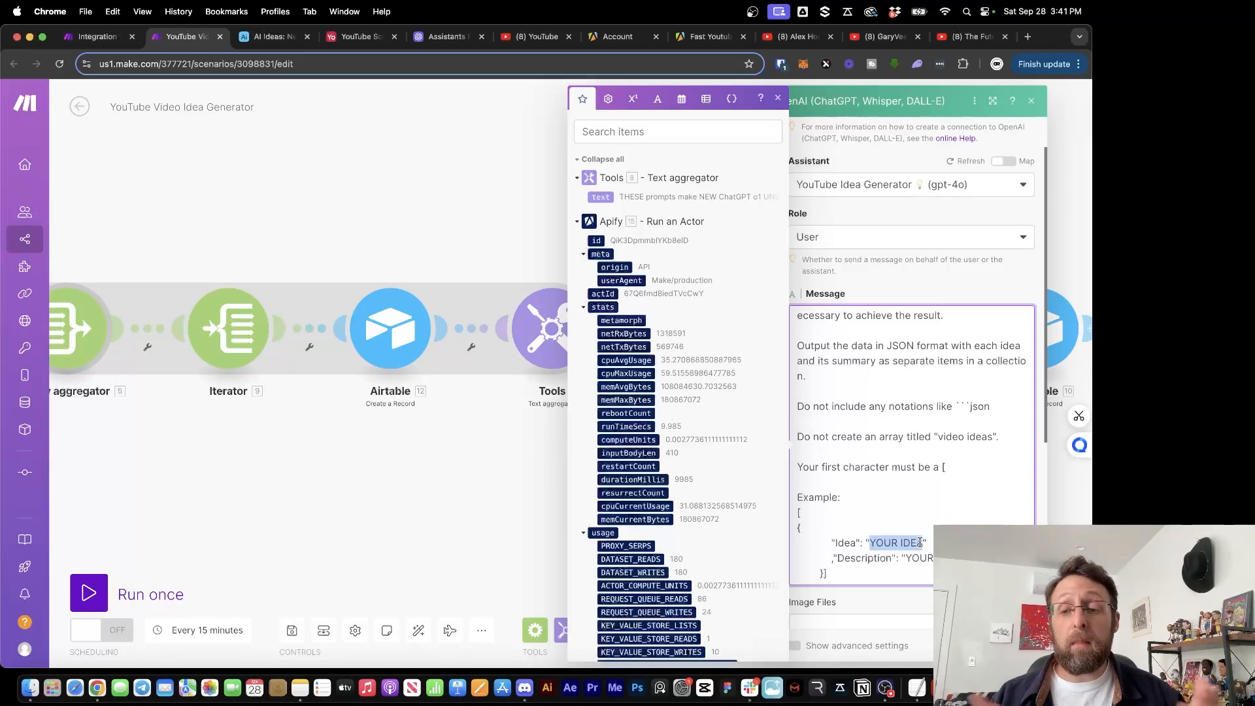
click(920, 543)
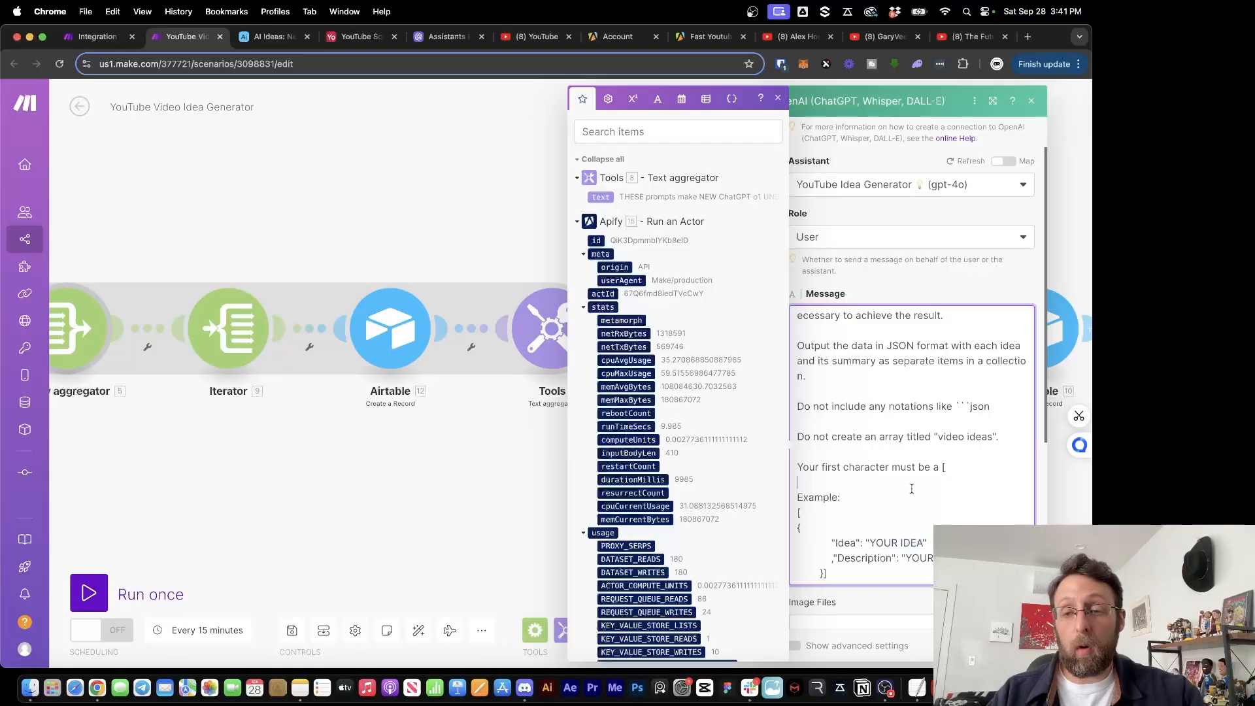
Step: Review the opening of the Idea Generator message, including its request for a brief summary of each video idea
scroll(912, 489, up, 1)
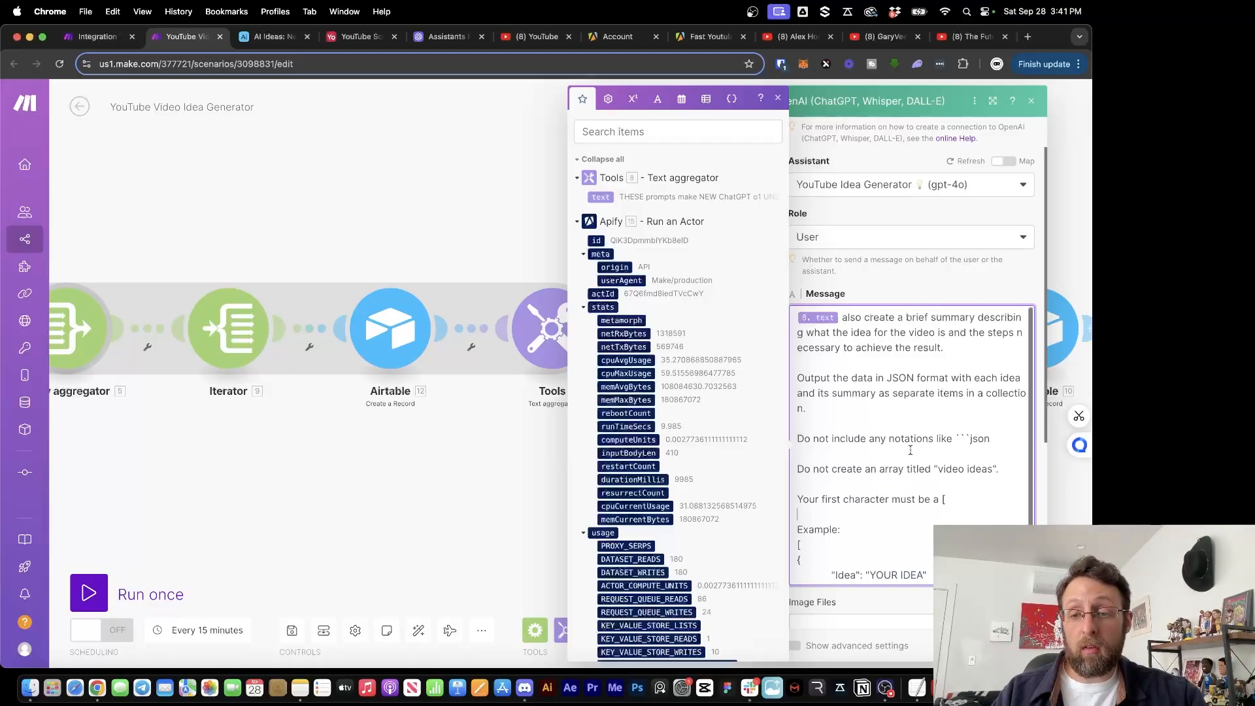
click(906, 409)
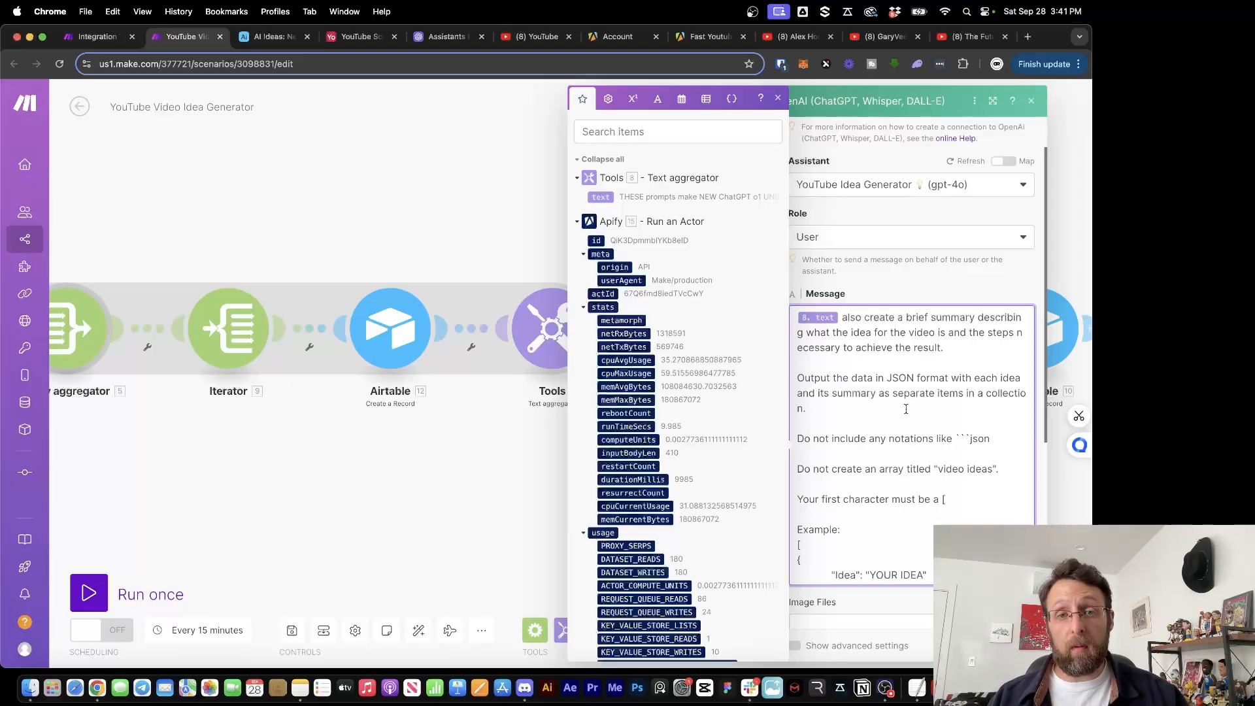
click(909, 423)
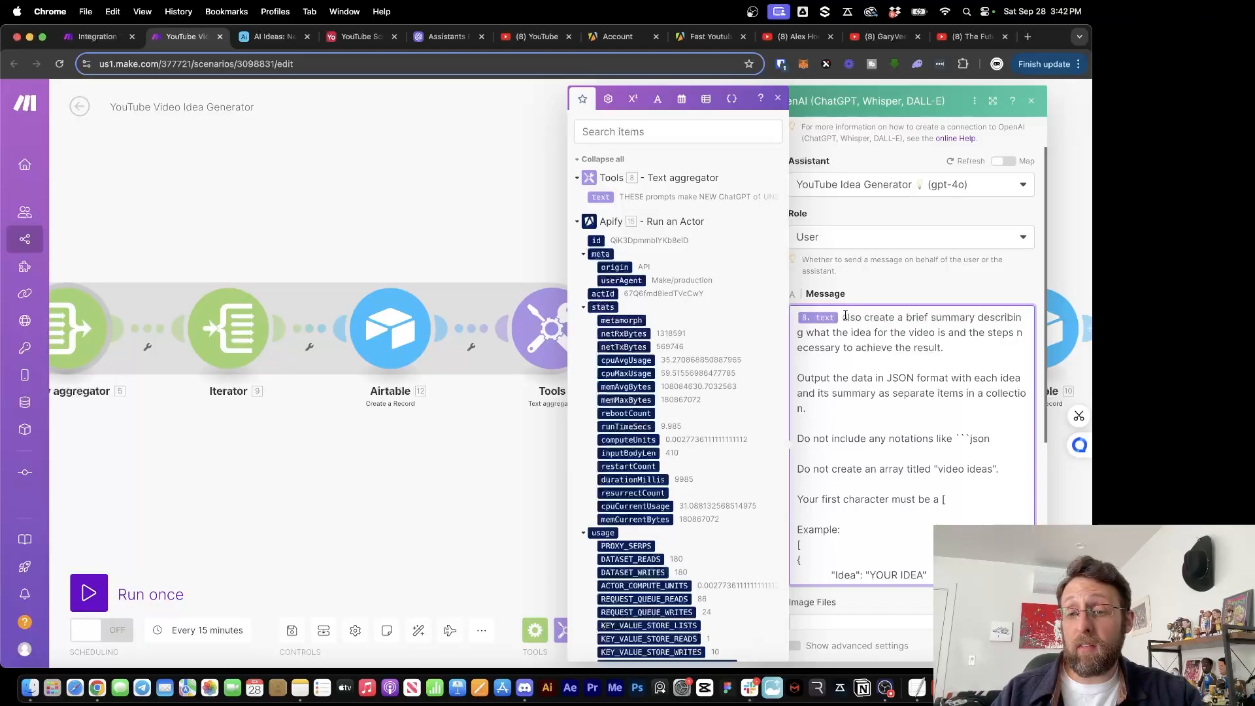
drag(844, 317, 976, 360)
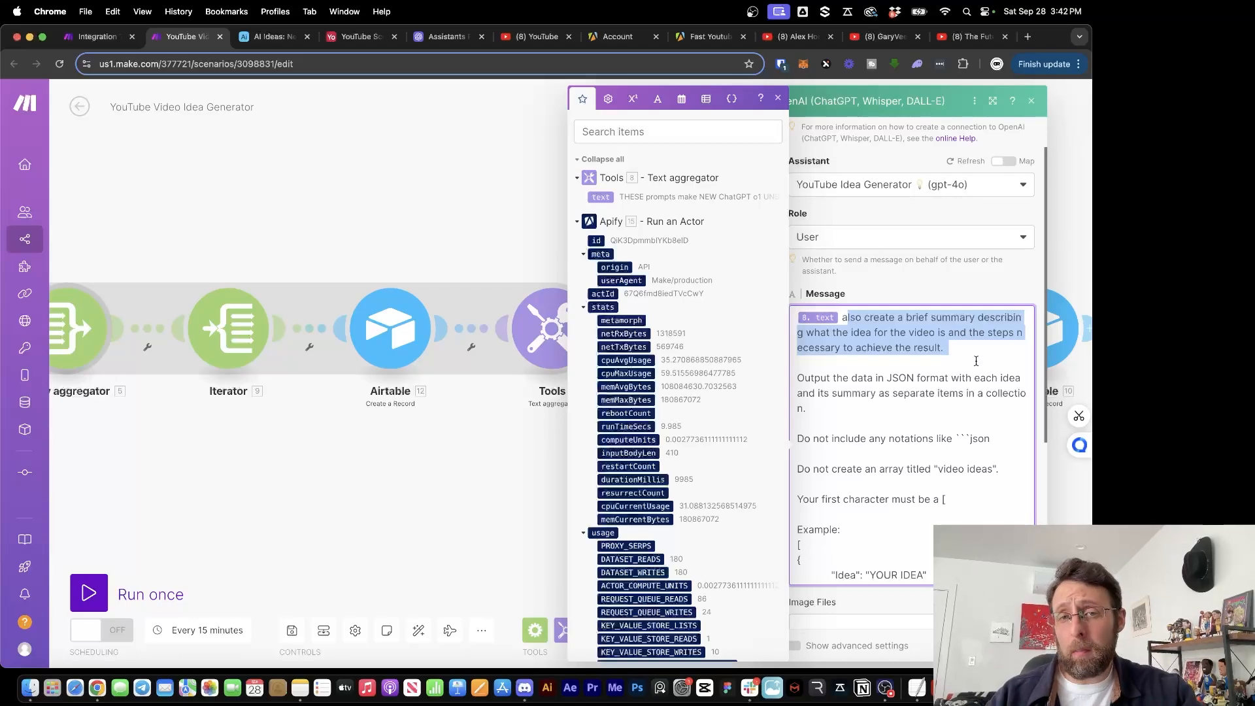
click(976, 361)
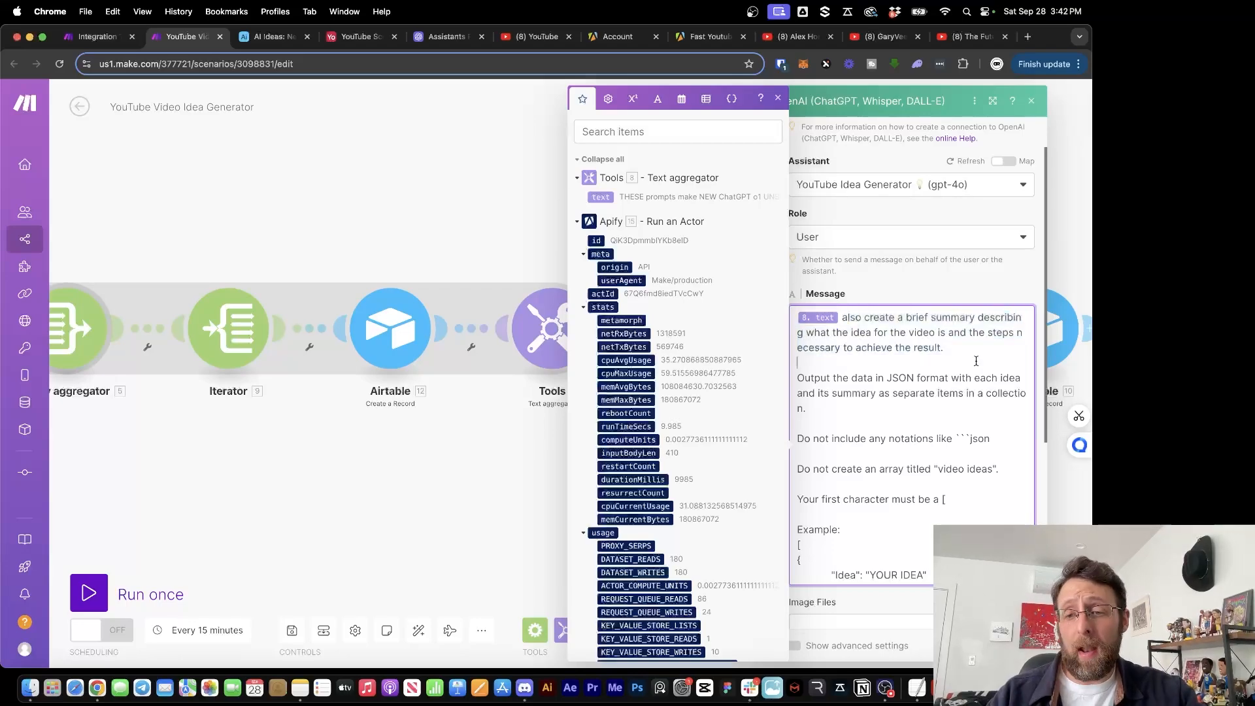
Step: Copy the entire Idea Generator message prompt and close the module's settings without changing them
click(775, 98)
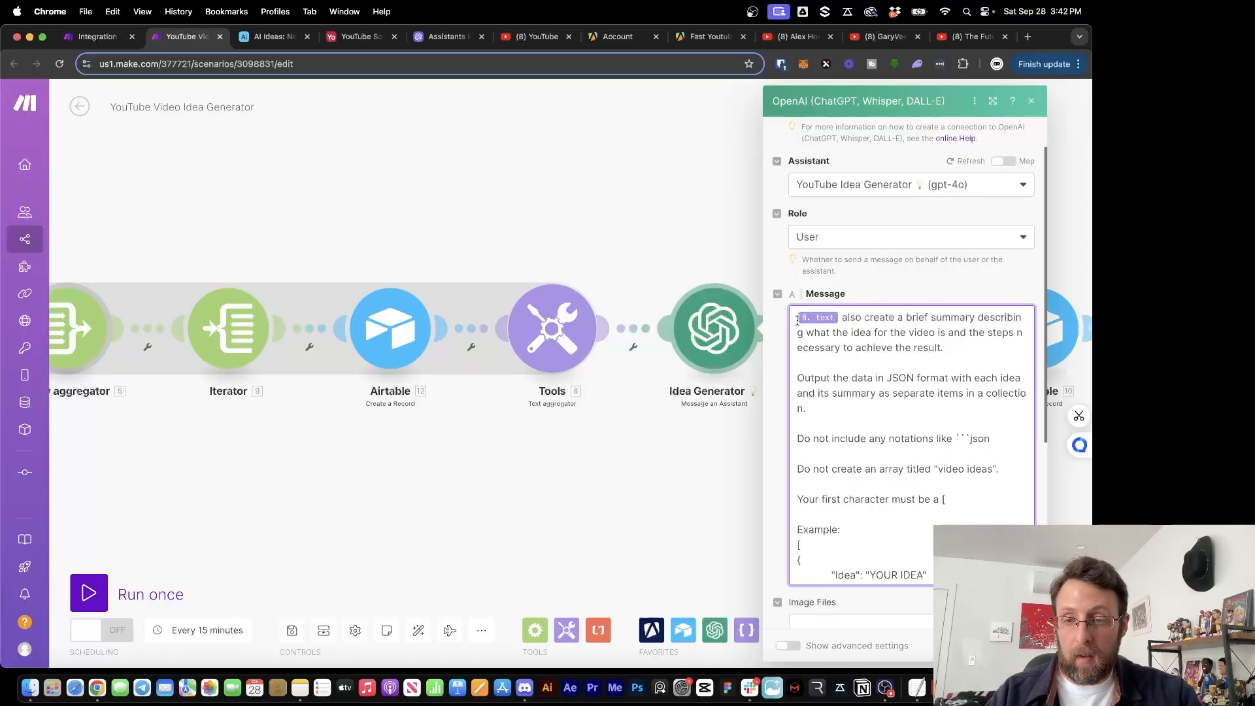
scroll(880, 539, down, 2)
key(super+a)
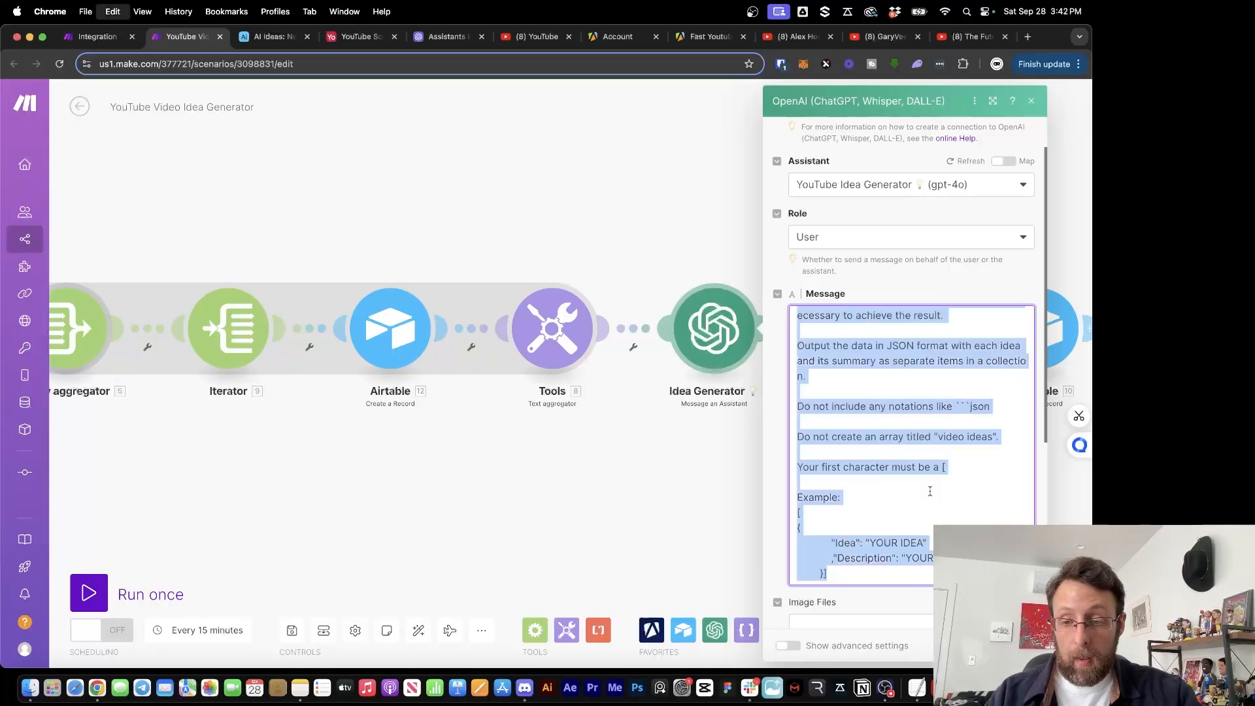
click(467, 194)
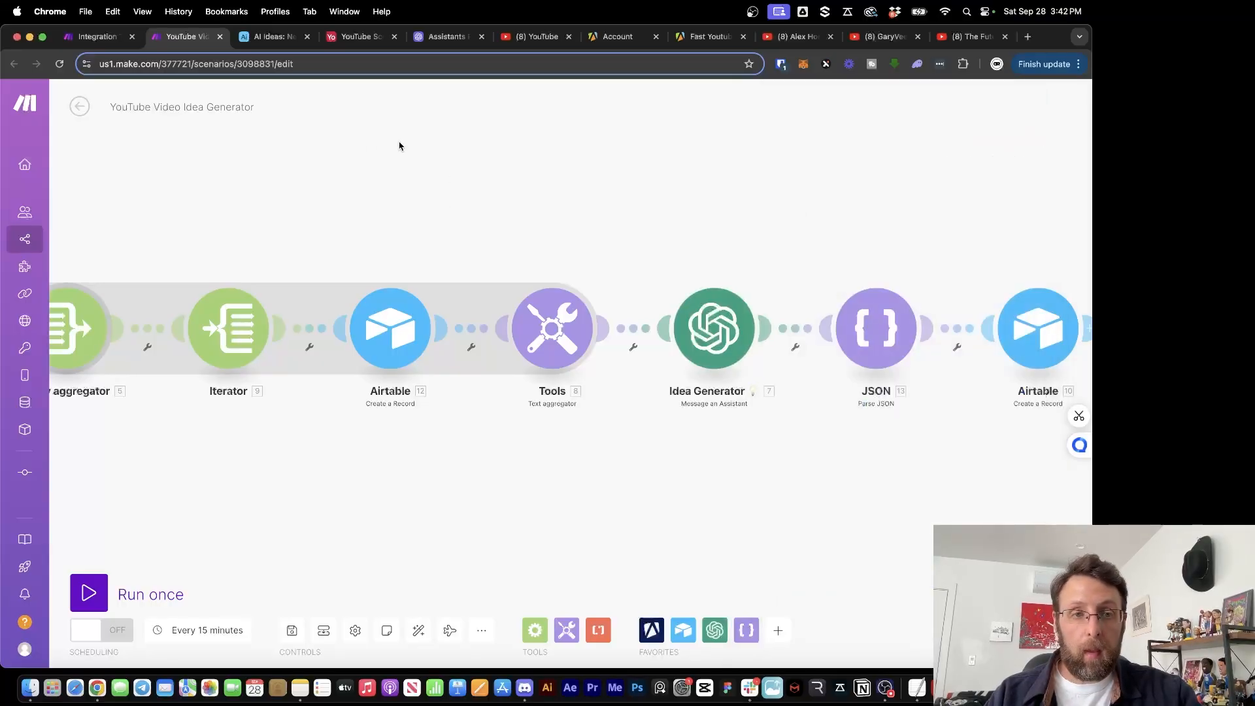
Step: Return to the YouTube Scraper scenario and paste the copied prompt after the Text aggregator output in the OpenAI module's message
click(95, 40)
click(643, 356)
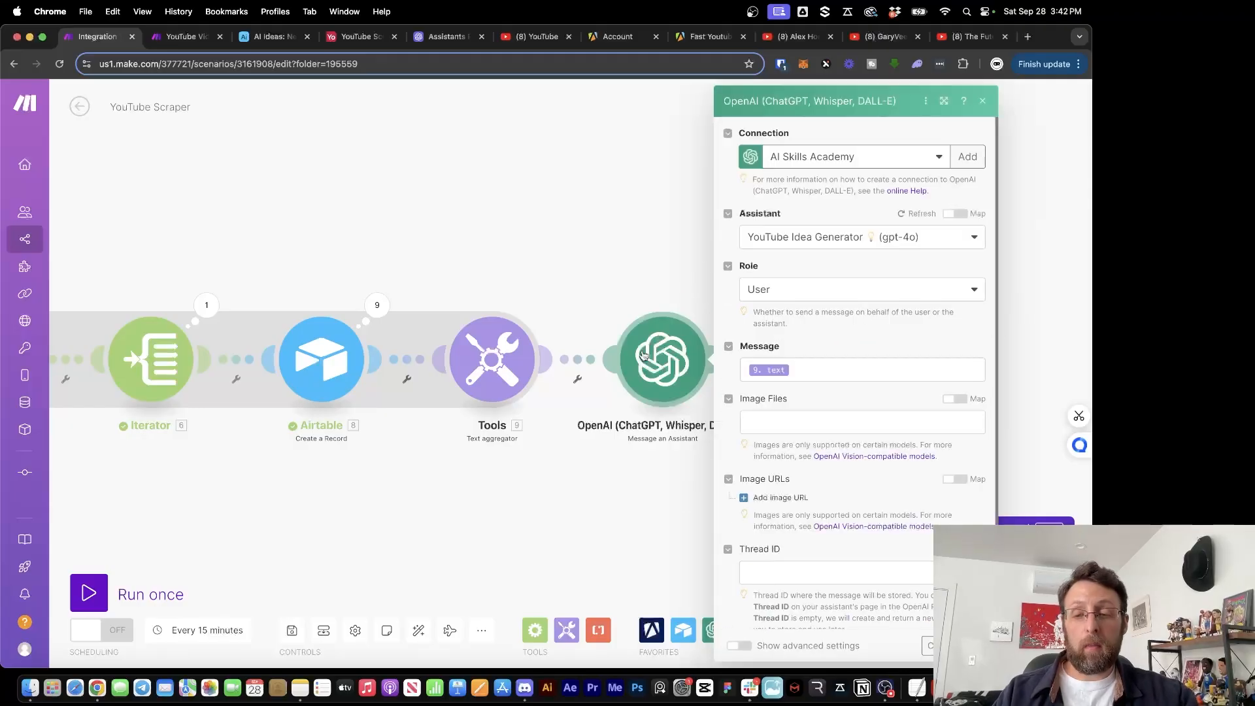
scroll(769, 491, down, 2)
scroll(769, 492, down, 1)
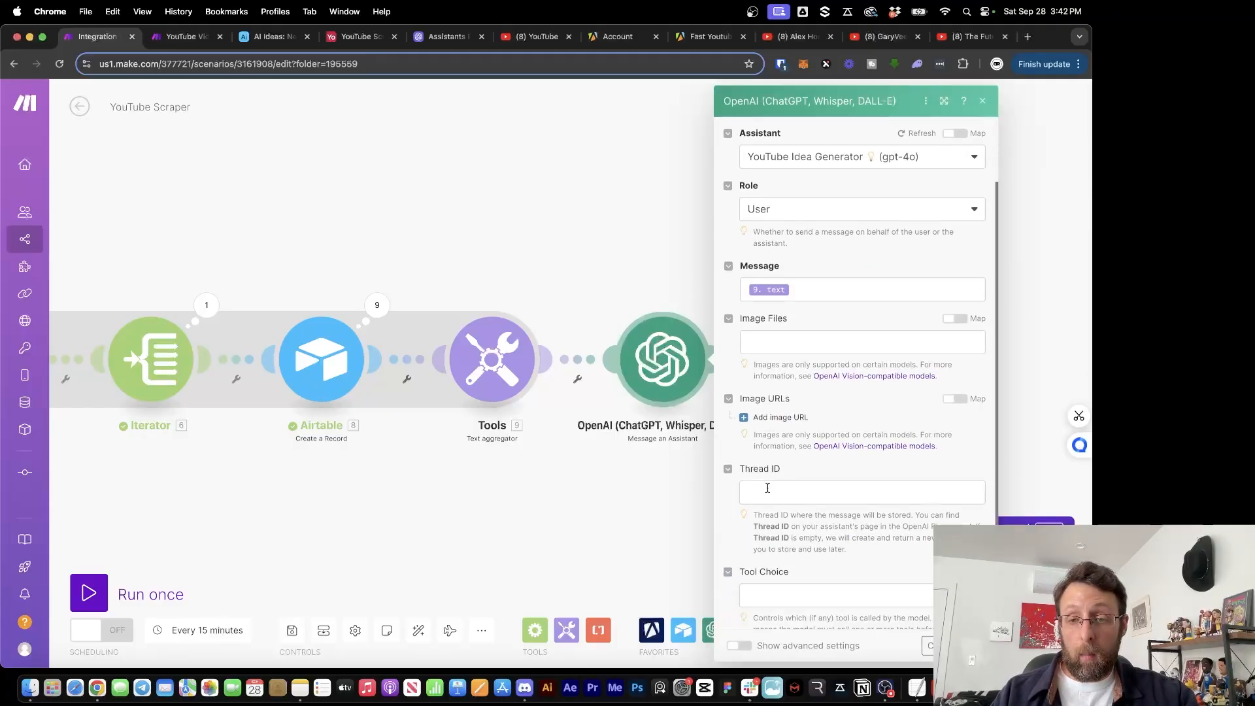
click(807, 290)
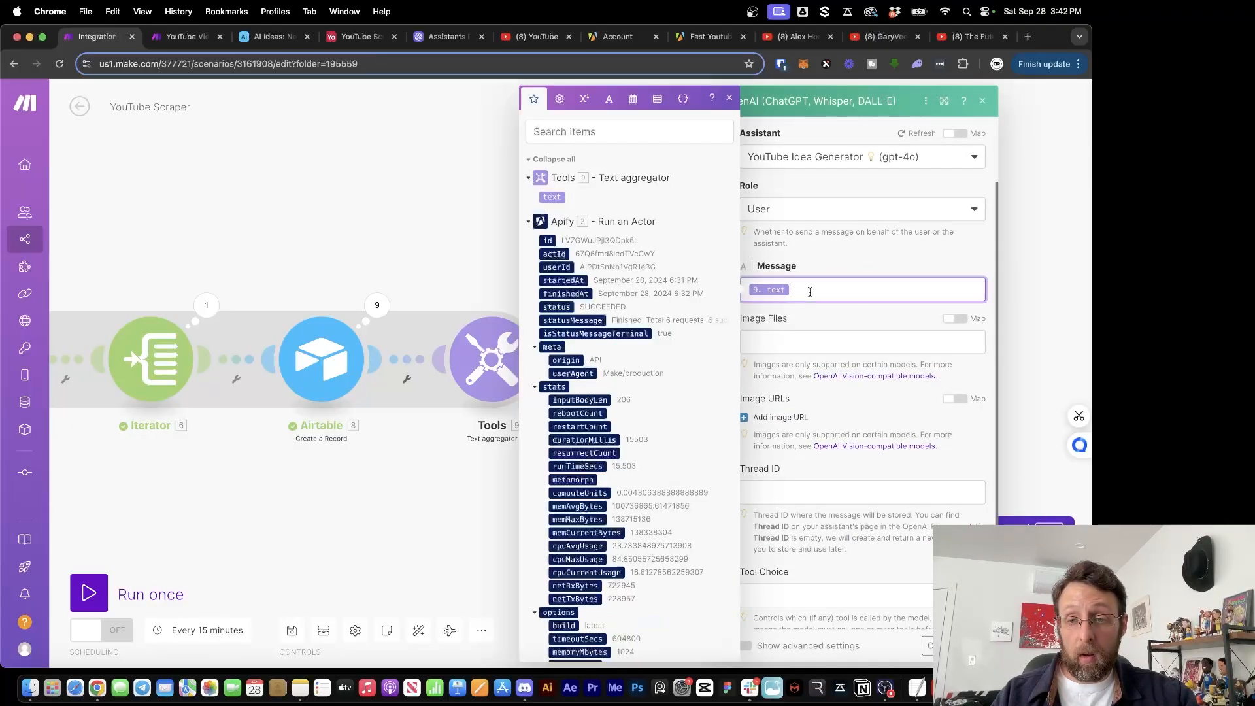
key(super+v)
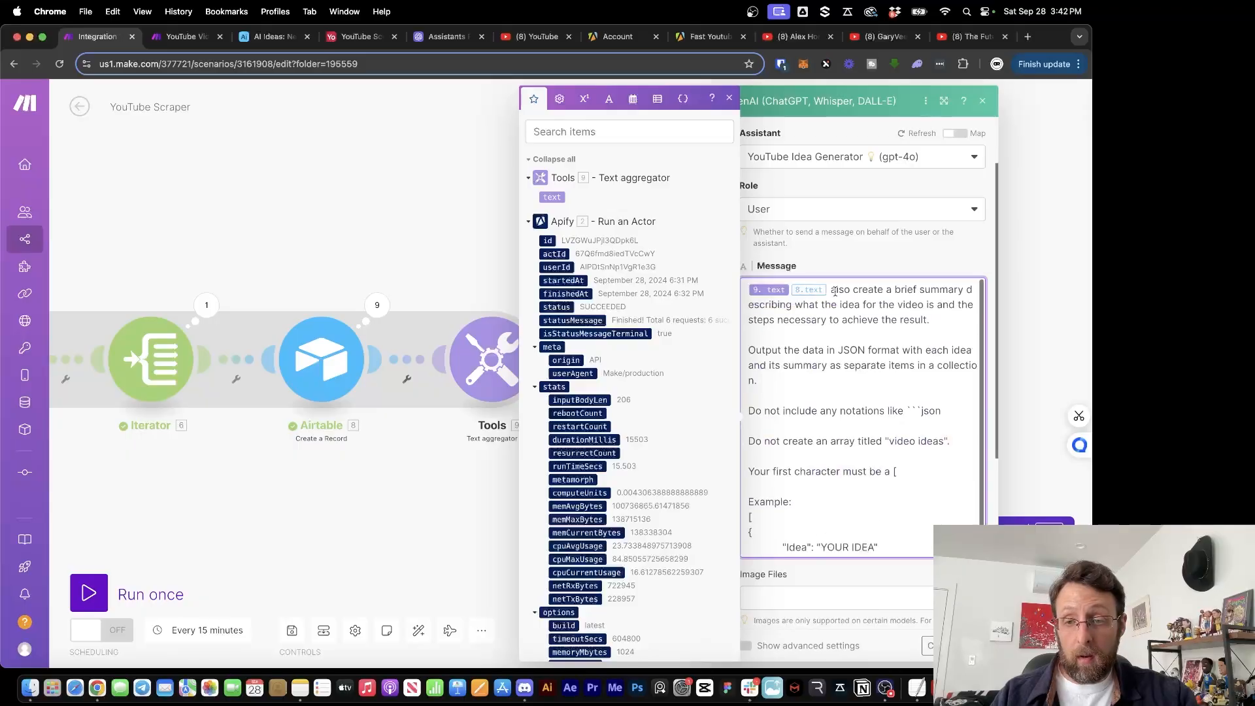
Step: Remove the pasted 8.text reference from the OpenAI message and save the module
click(832, 289)
key(BackSpace)
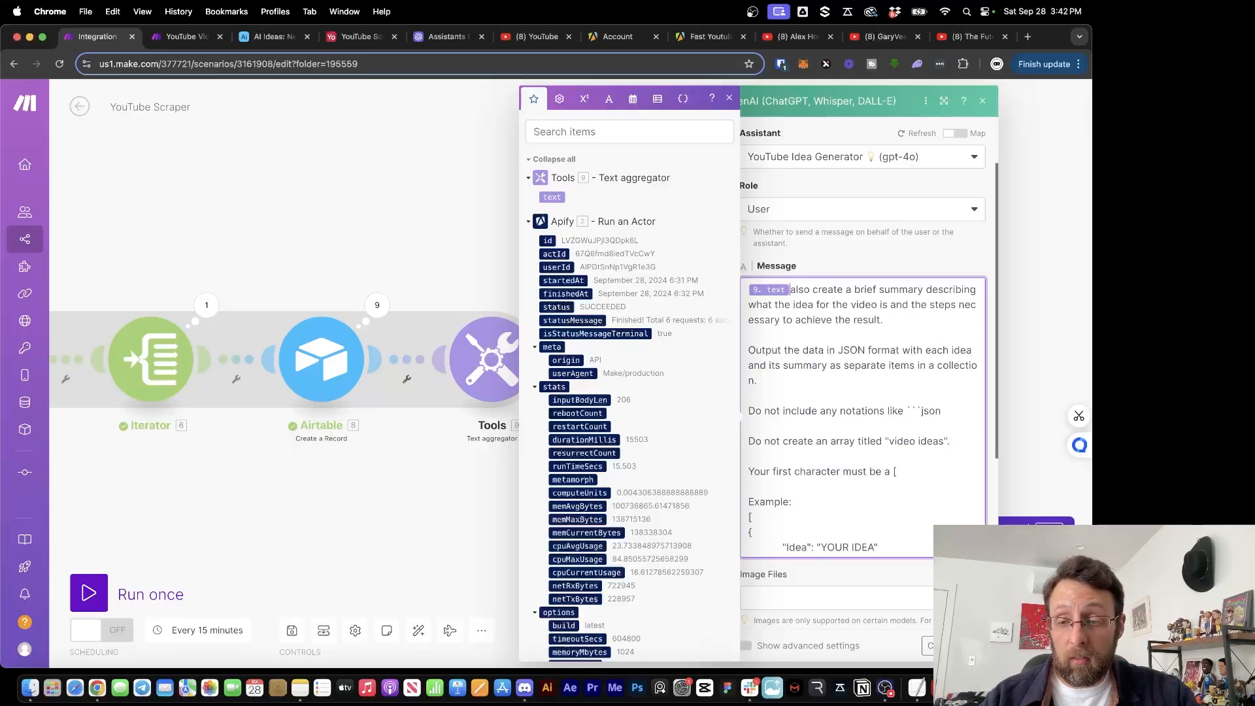
scroll(852, 363, down, 1)
click(971, 646)
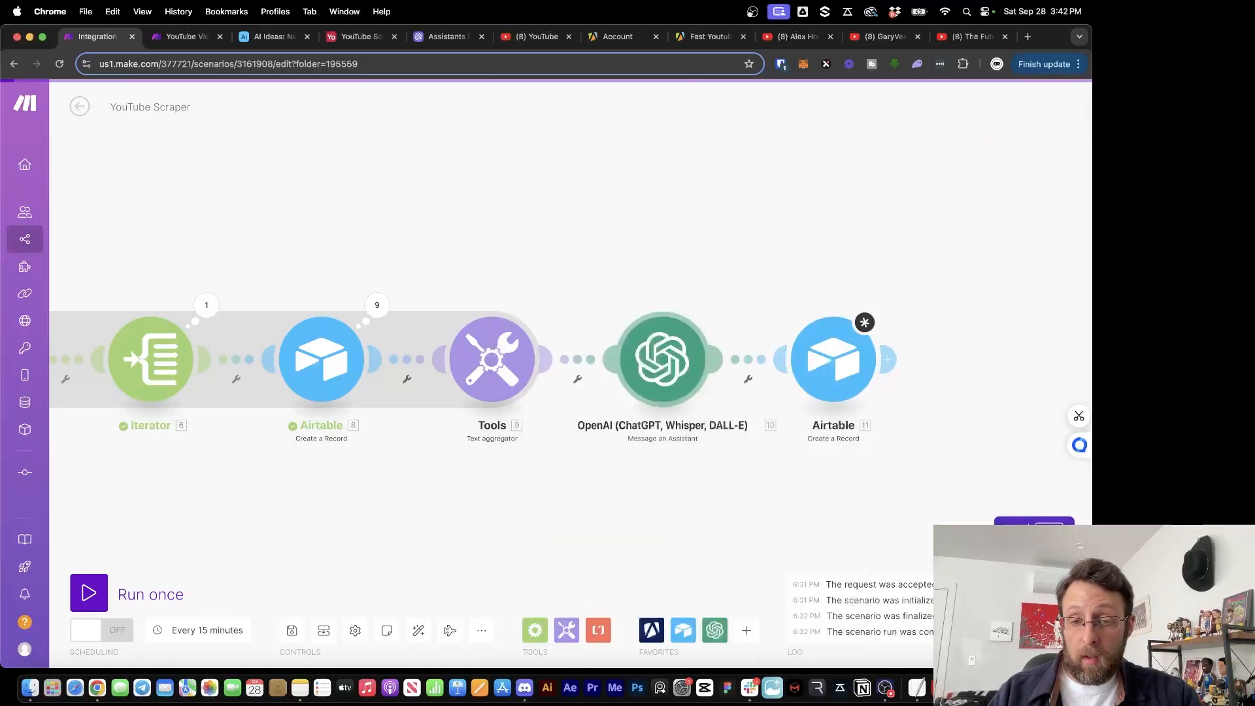
Step: Move the last Airtable Create a Record module away from the OpenAI module and delete it
drag(835, 387, 989, 385)
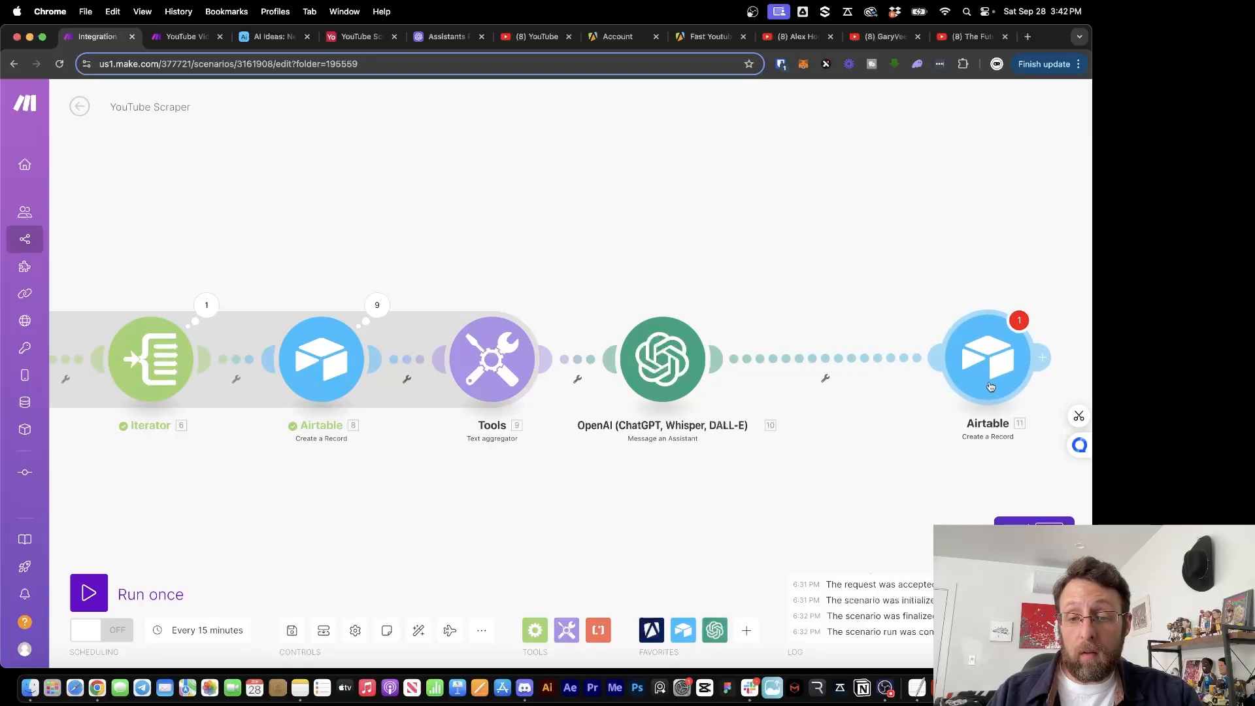
right_click(985, 366)
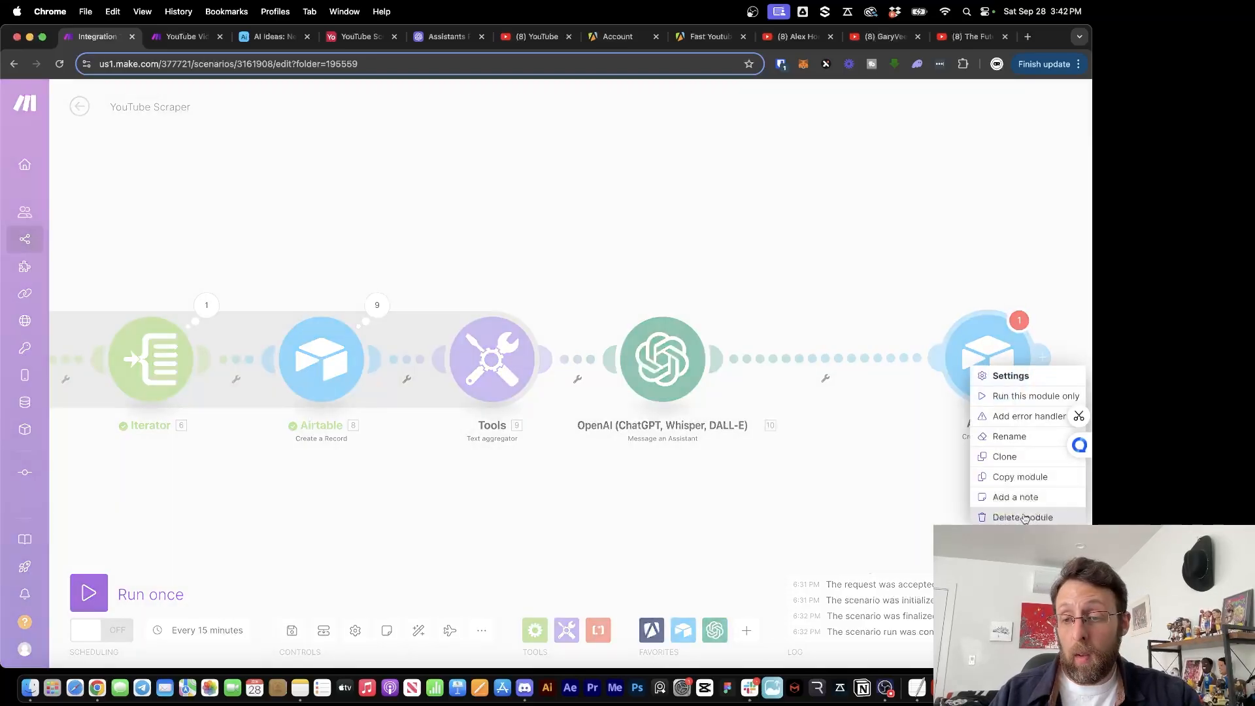
click(994, 515)
Step: Check how the JSON module is configured in the YouTube Video Idea Generator scenario and return to the YouTube Scraper scenario
click(186, 36)
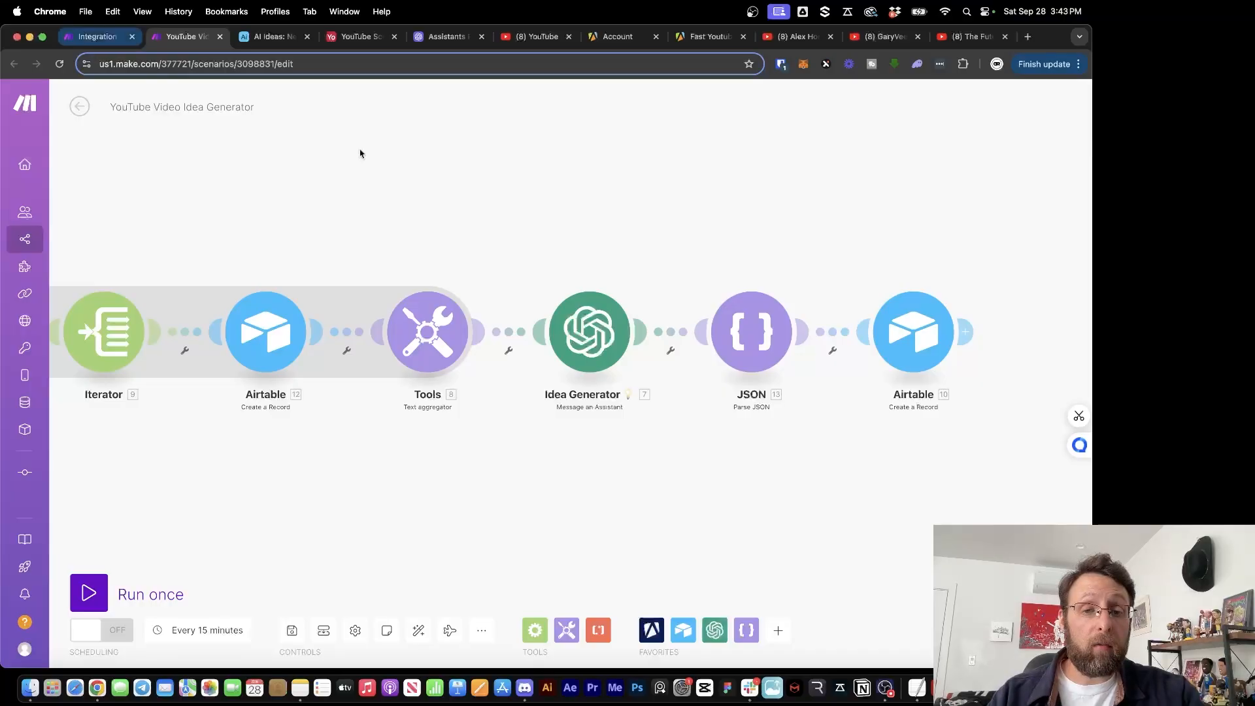
click(732, 345)
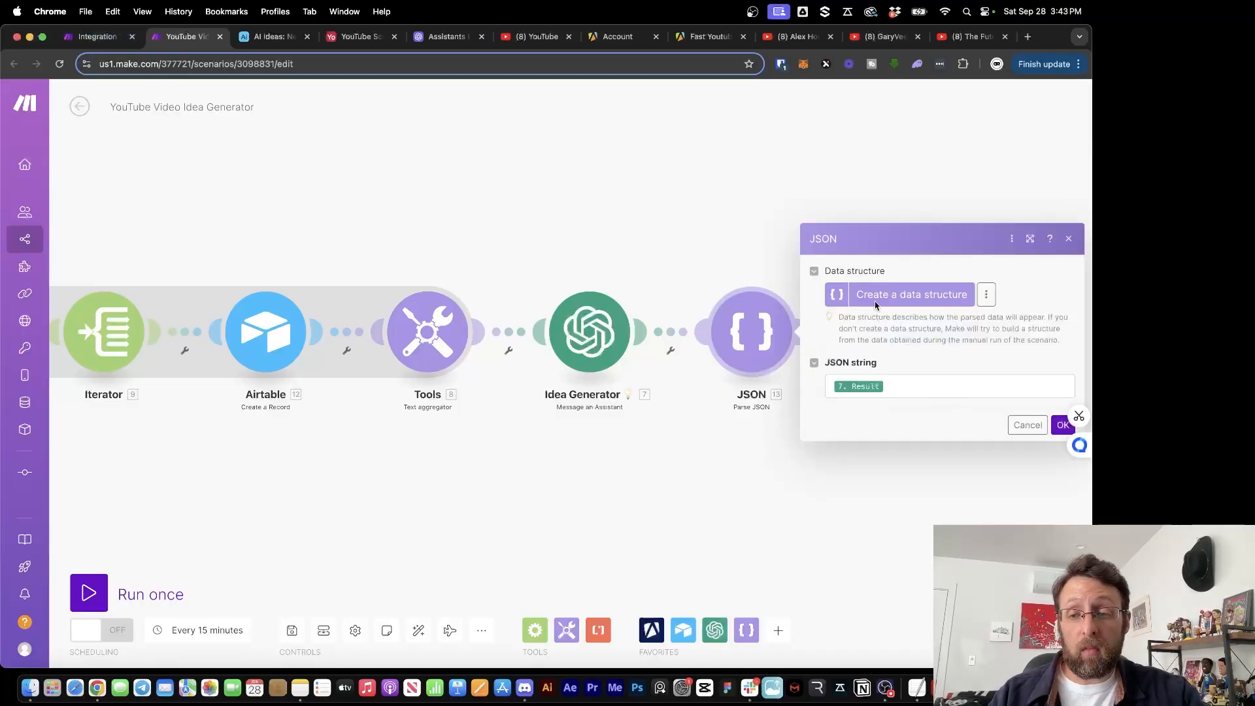
click(616, 159)
click(98, 37)
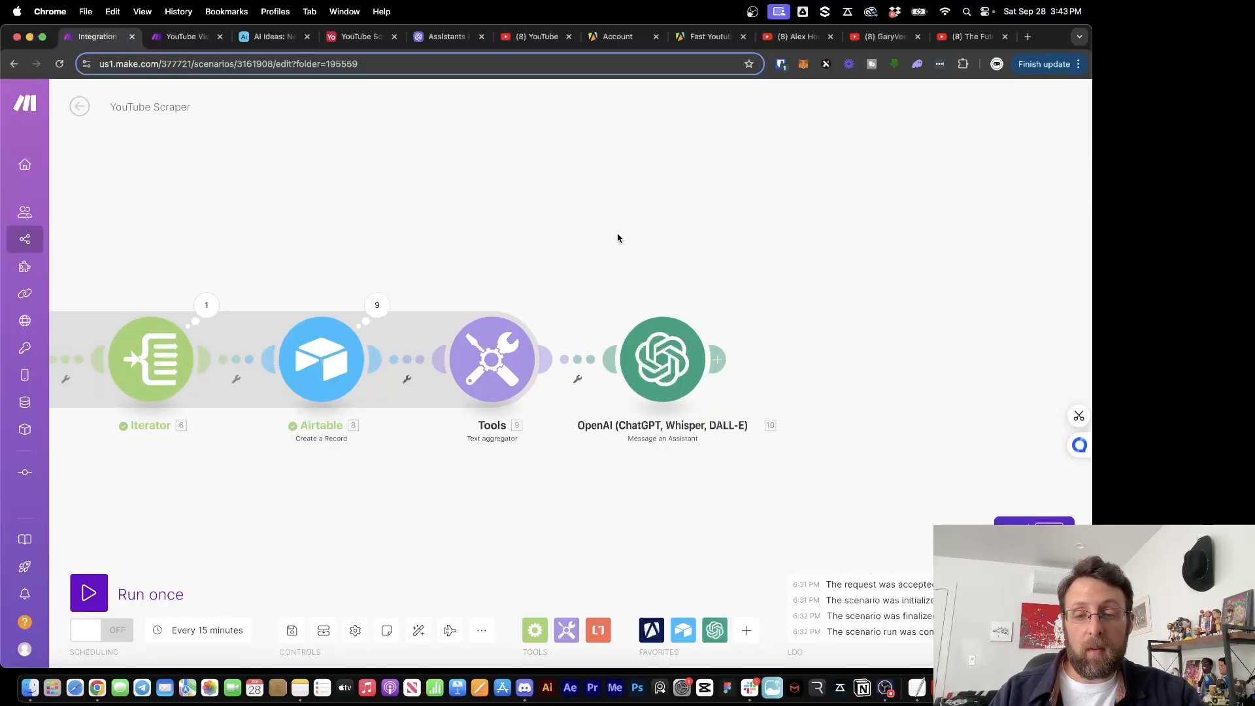
Step: Add a Parse JSON module after the OpenAI module, with the OpenAI Result as its JSON string, and save it
click(718, 359)
text(parse)
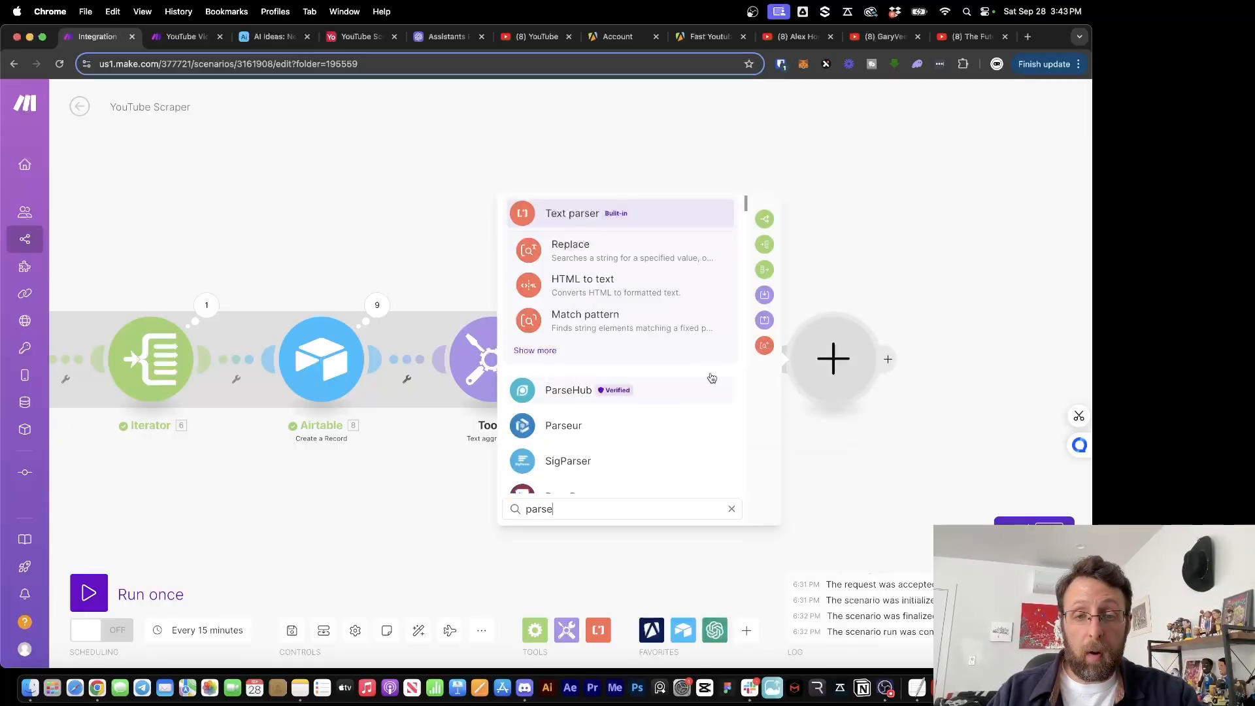
text( json)
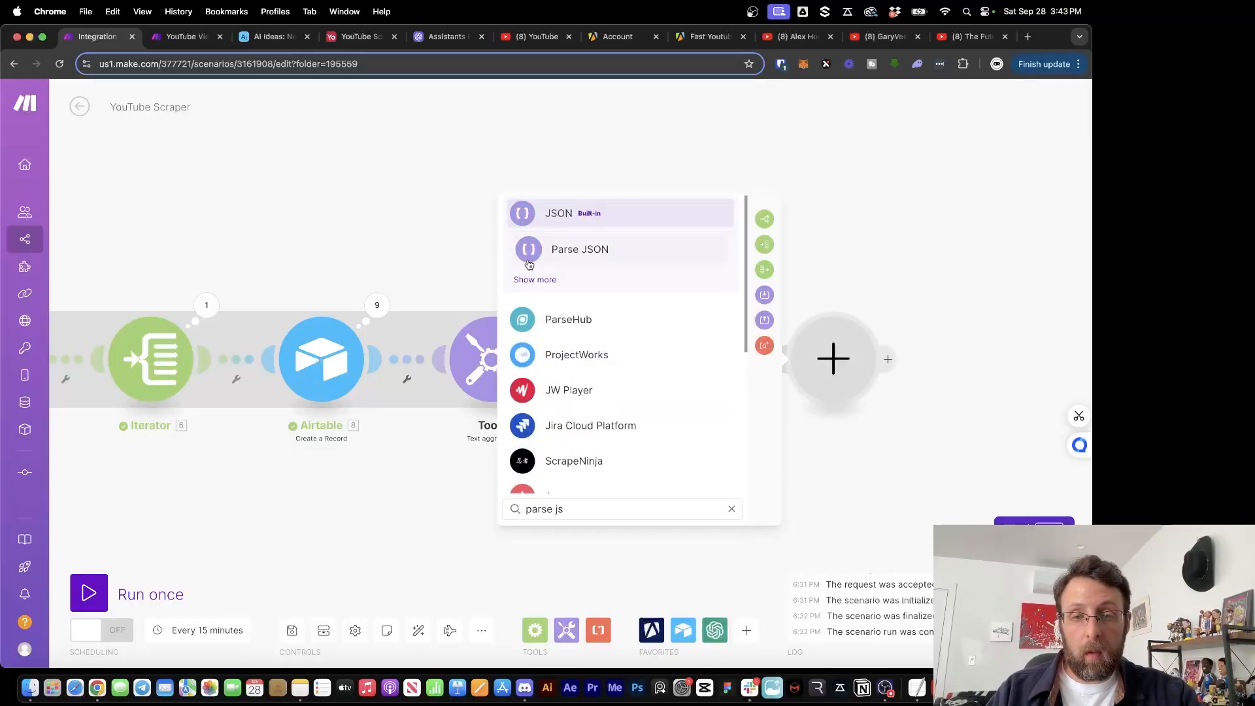
click(530, 255)
click(621, 413)
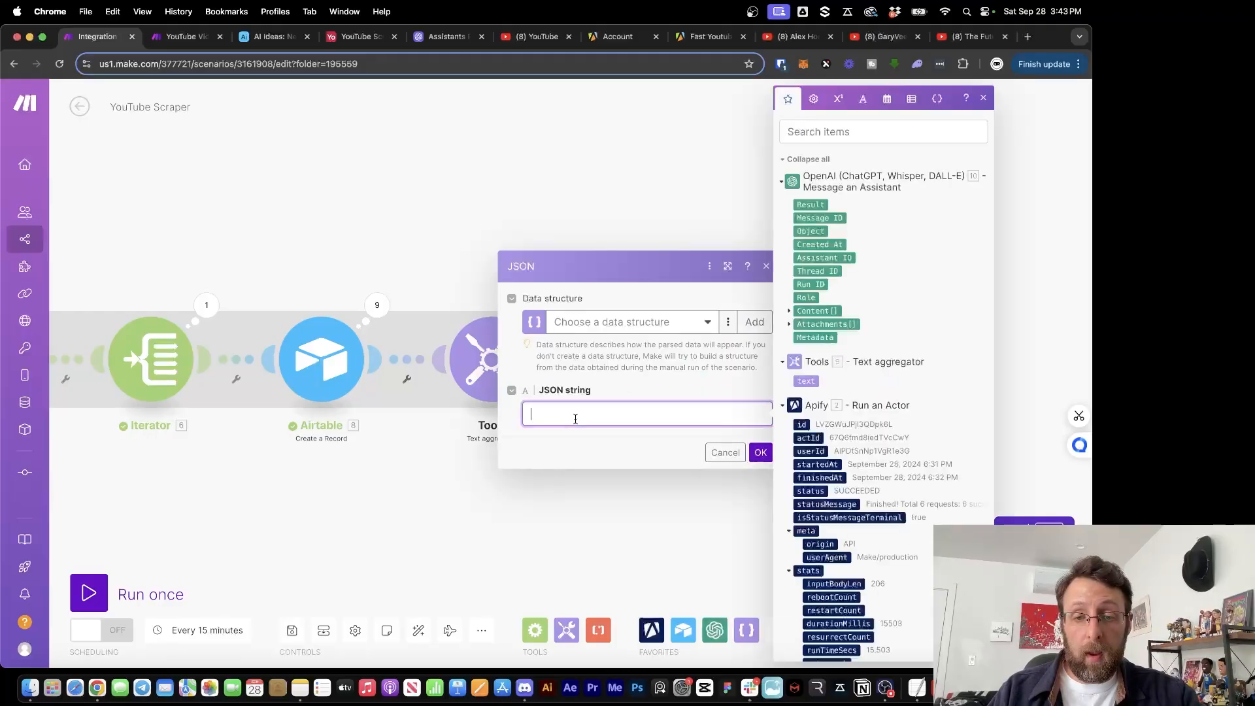
drag(811, 205, 627, 413)
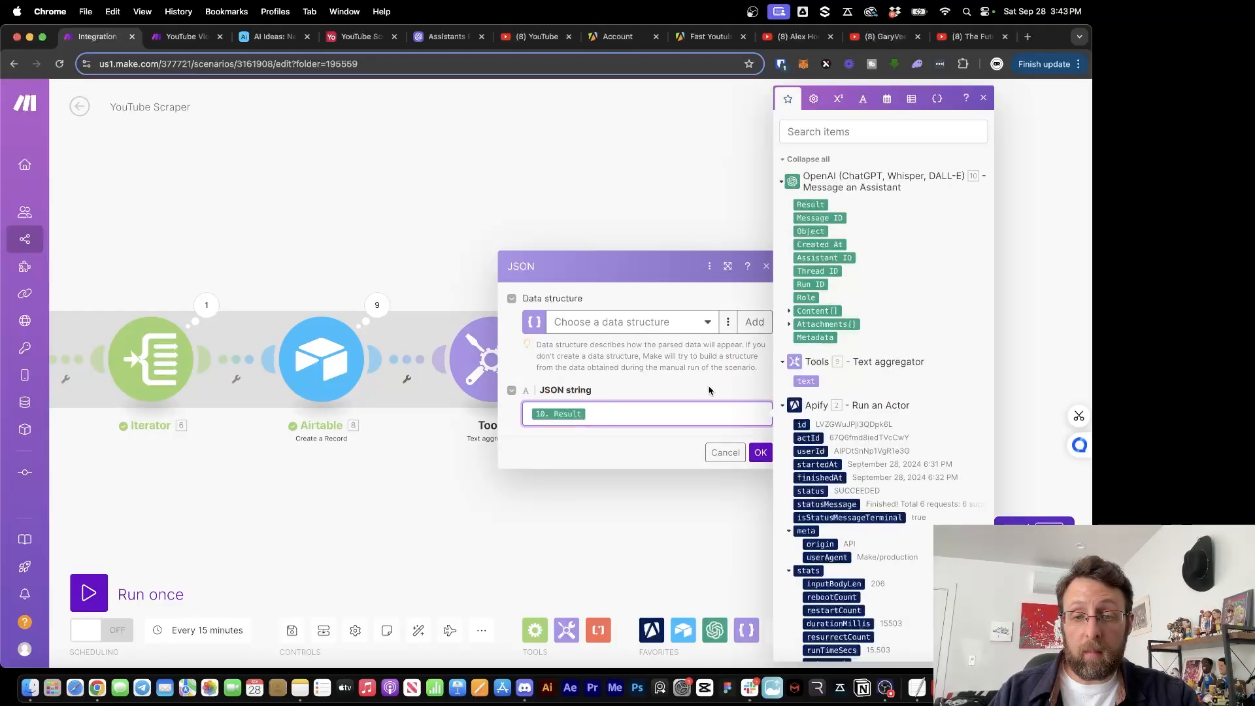
click(760, 452)
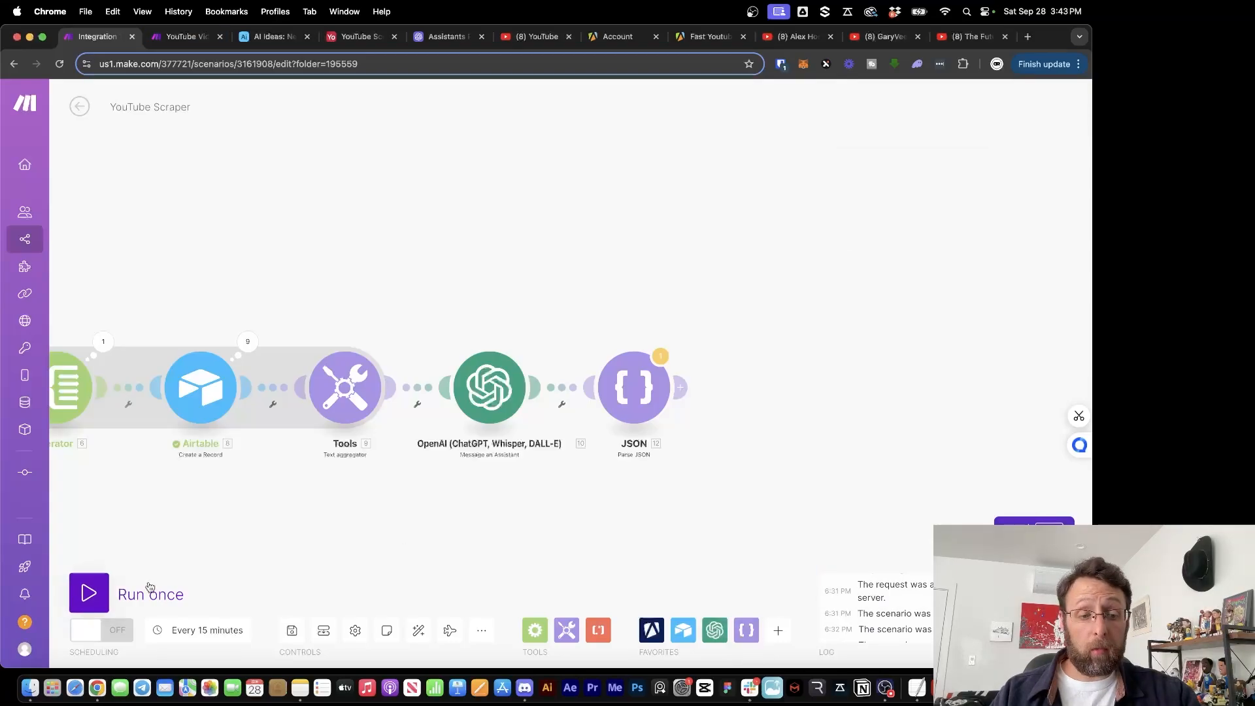
Step: Run the YouTube Scraper scenario once, overriding the warning about the JSON module being last in the route
click(89, 592)
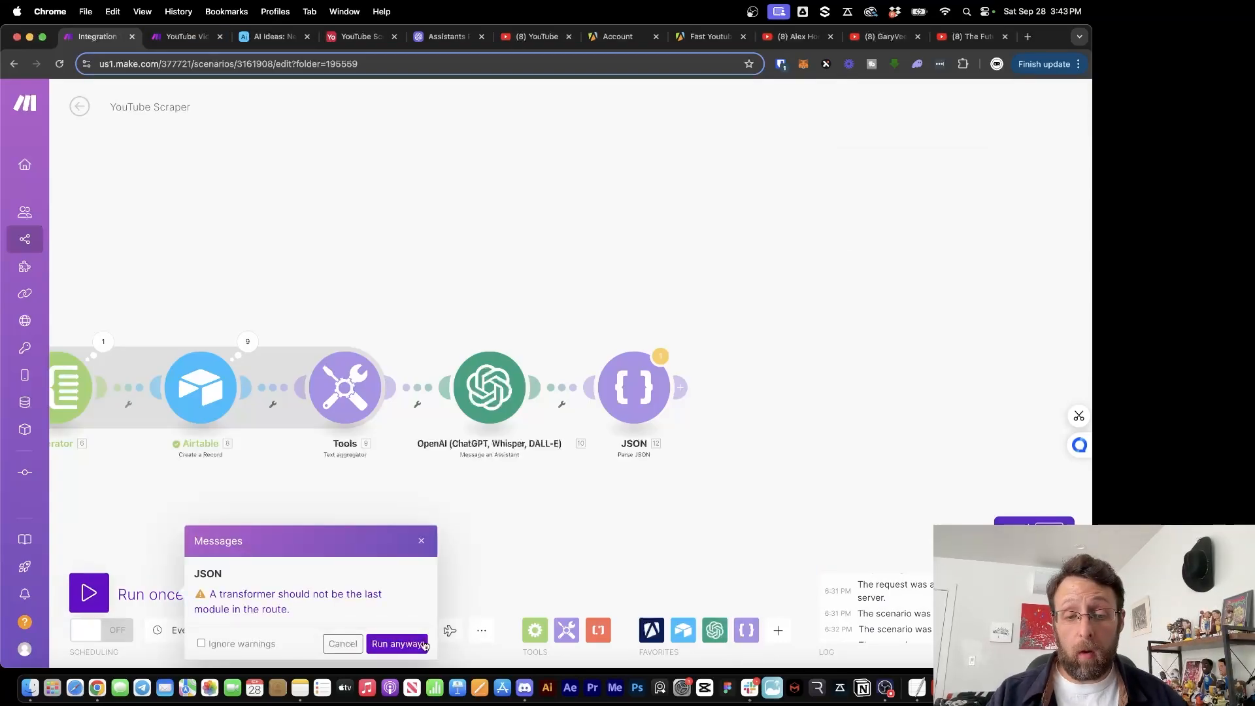
click(396, 643)
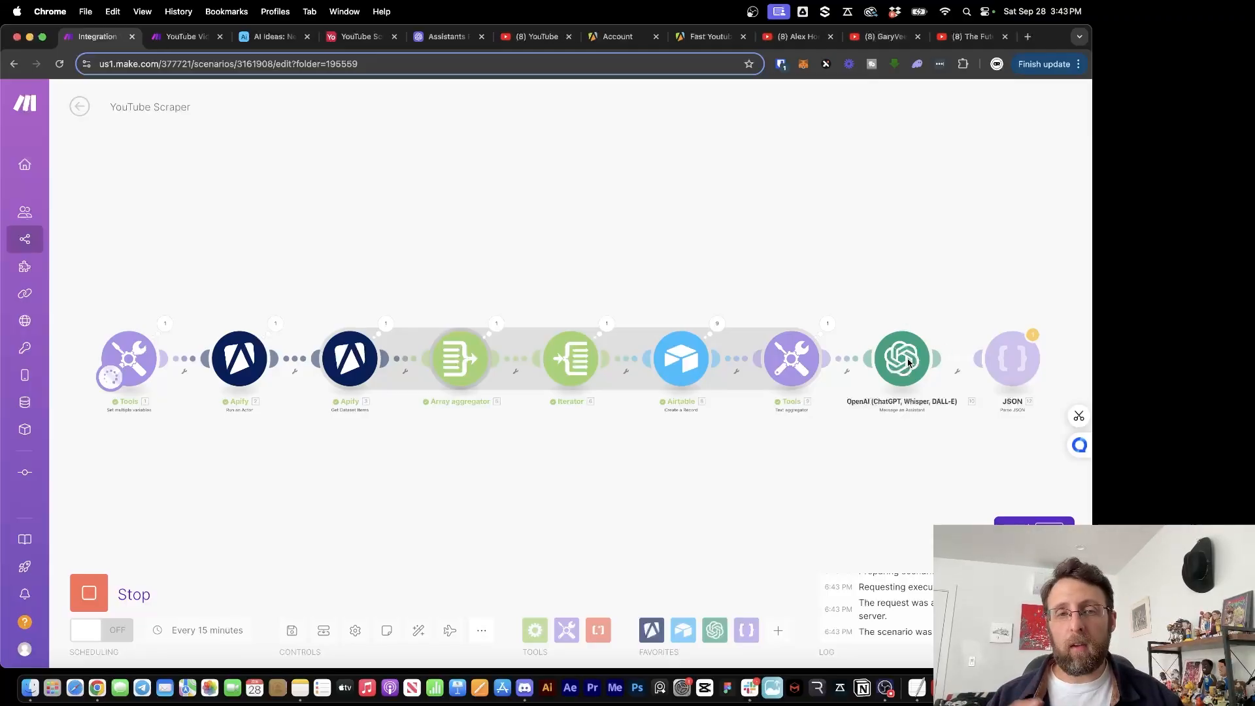
drag(938, 274, 604, 272)
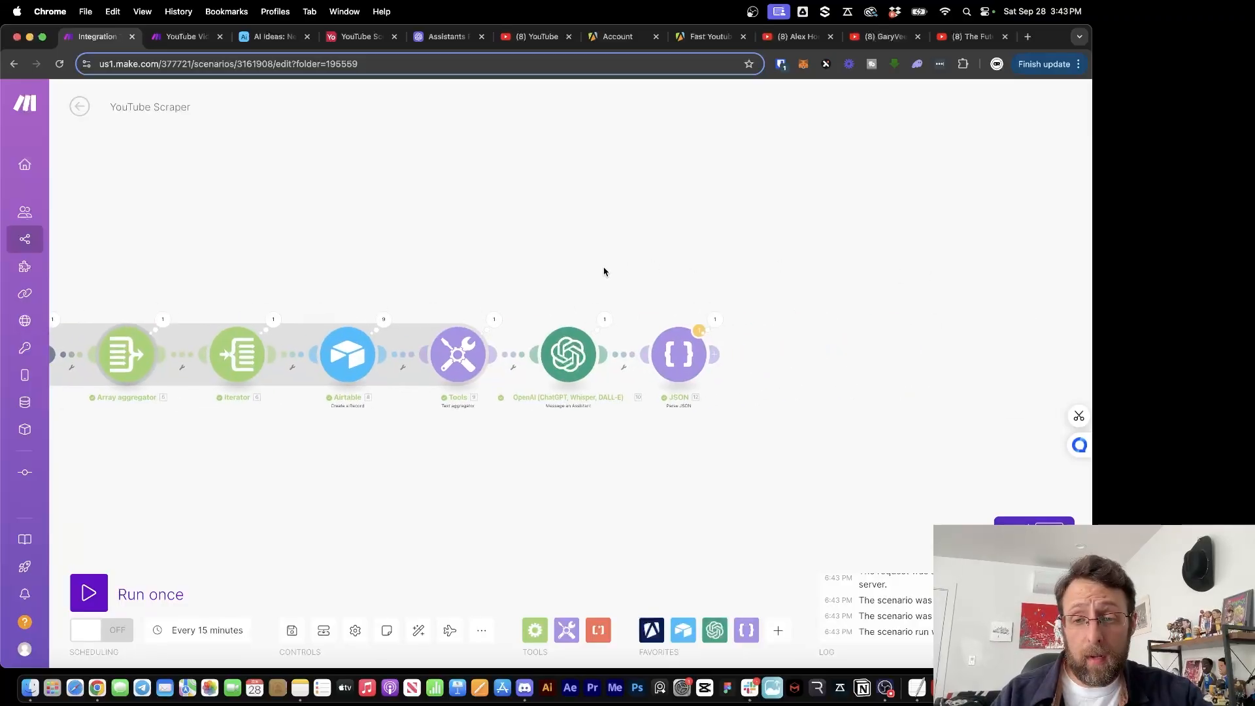
Step: Examine the Idea and Description entries in the OpenAI module's output result and close the output details
click(596, 319)
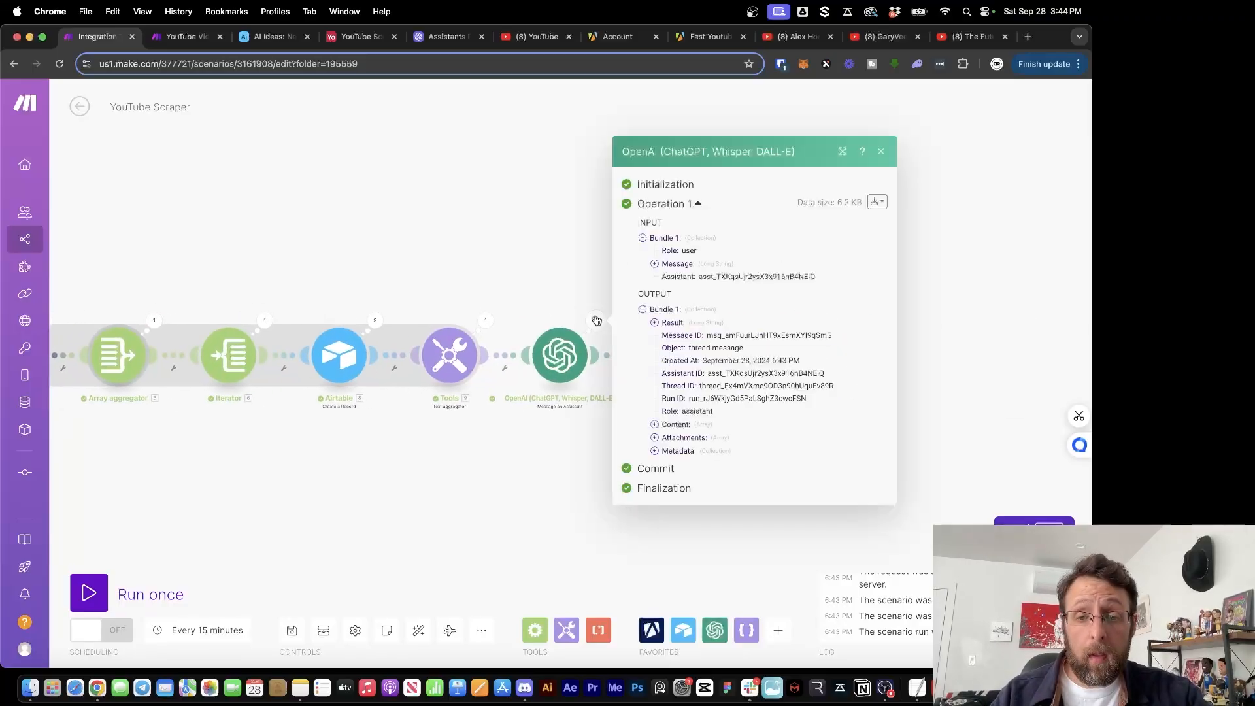
click(672, 322)
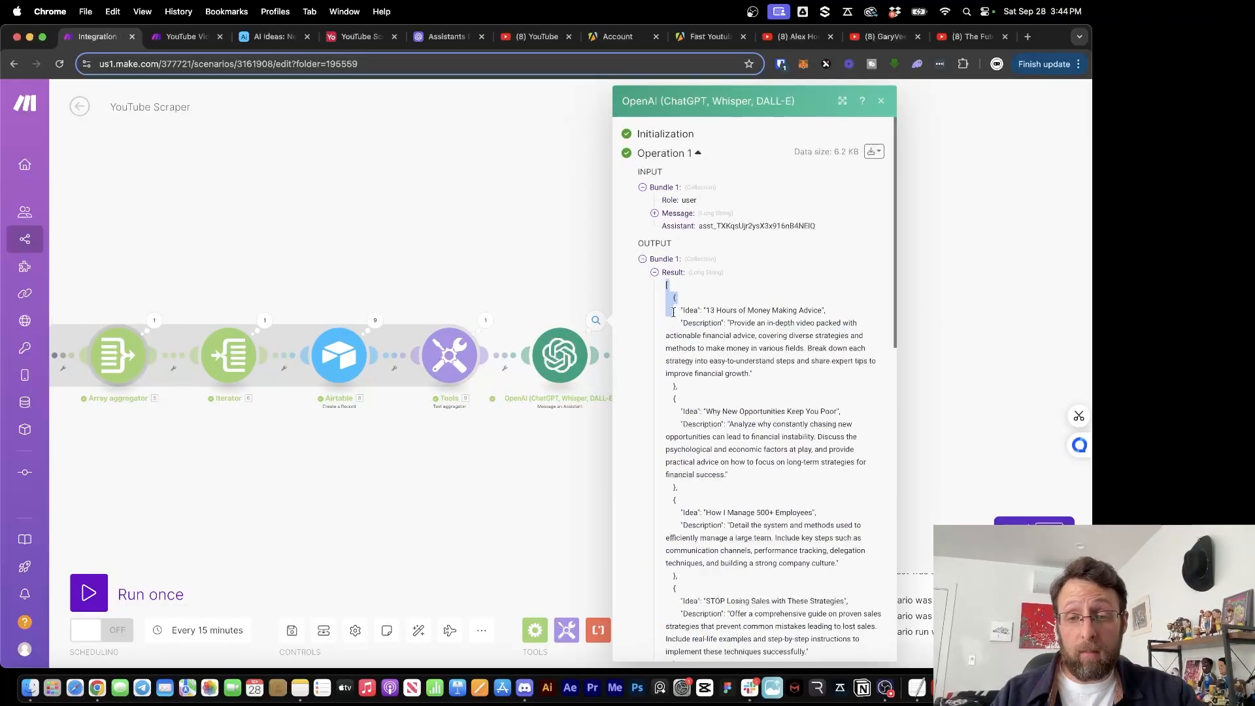
drag(683, 310, 715, 311)
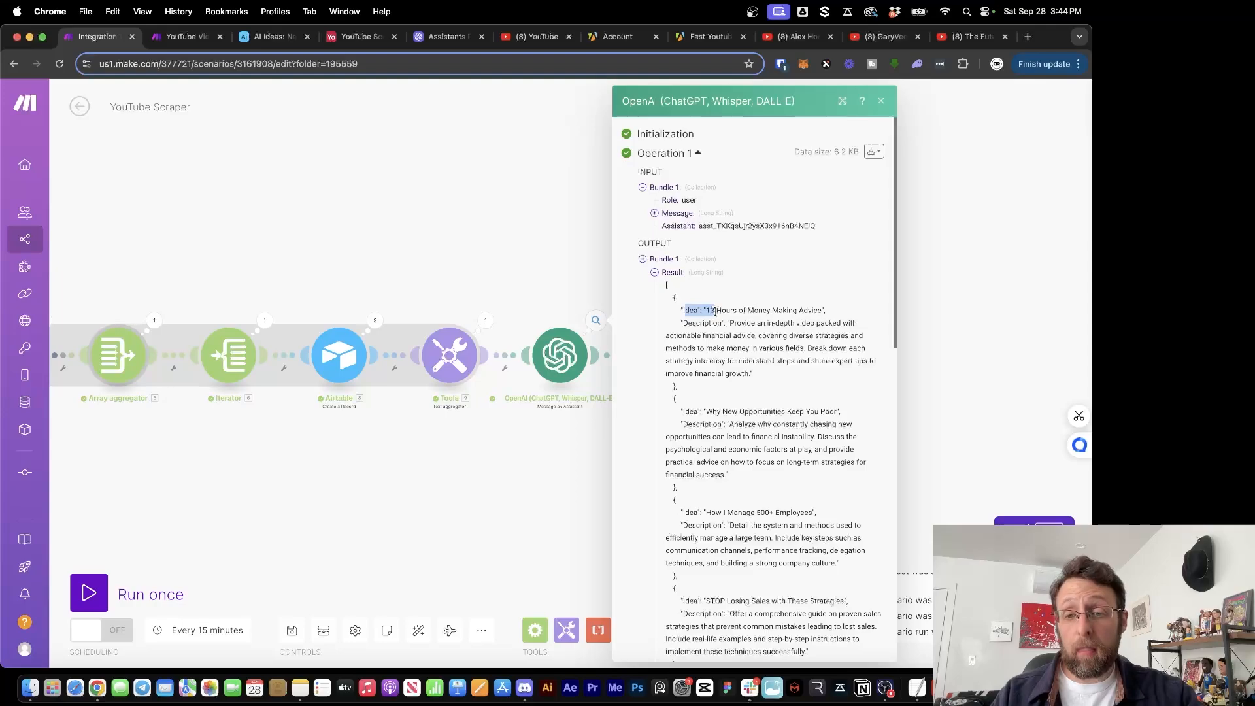
click(819, 311)
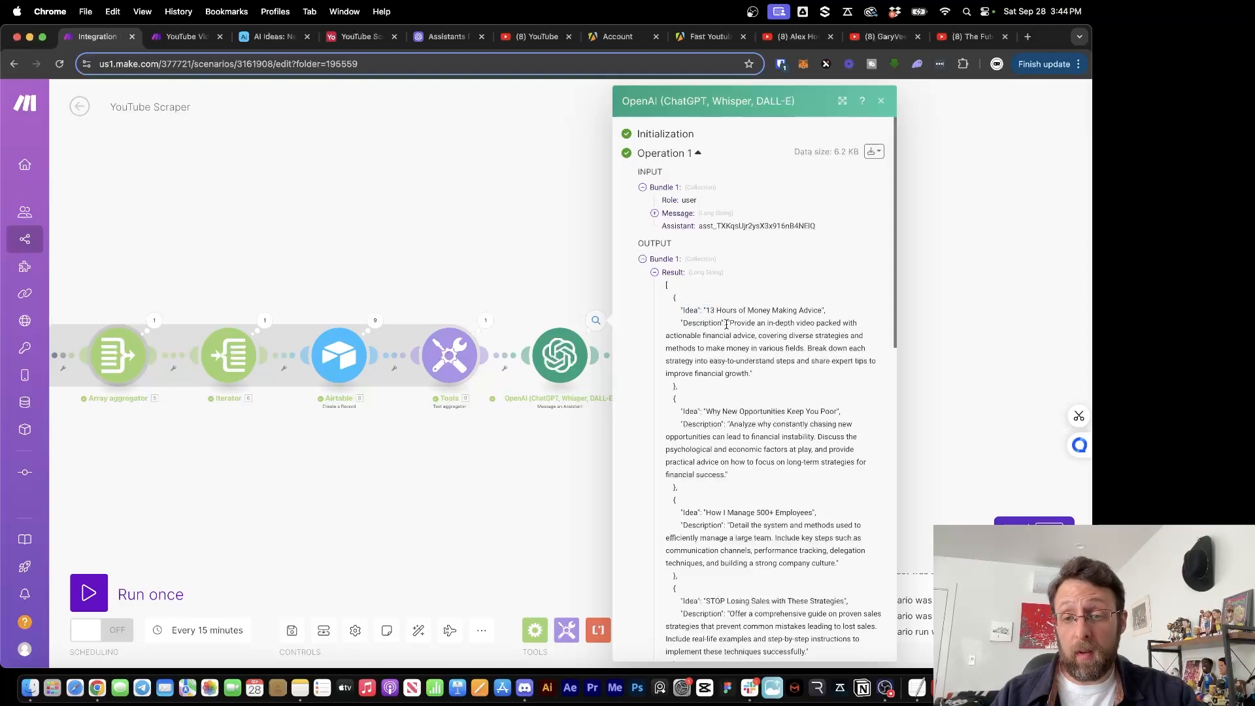
drag(726, 323, 866, 361)
click(748, 319)
drag(682, 309, 818, 311)
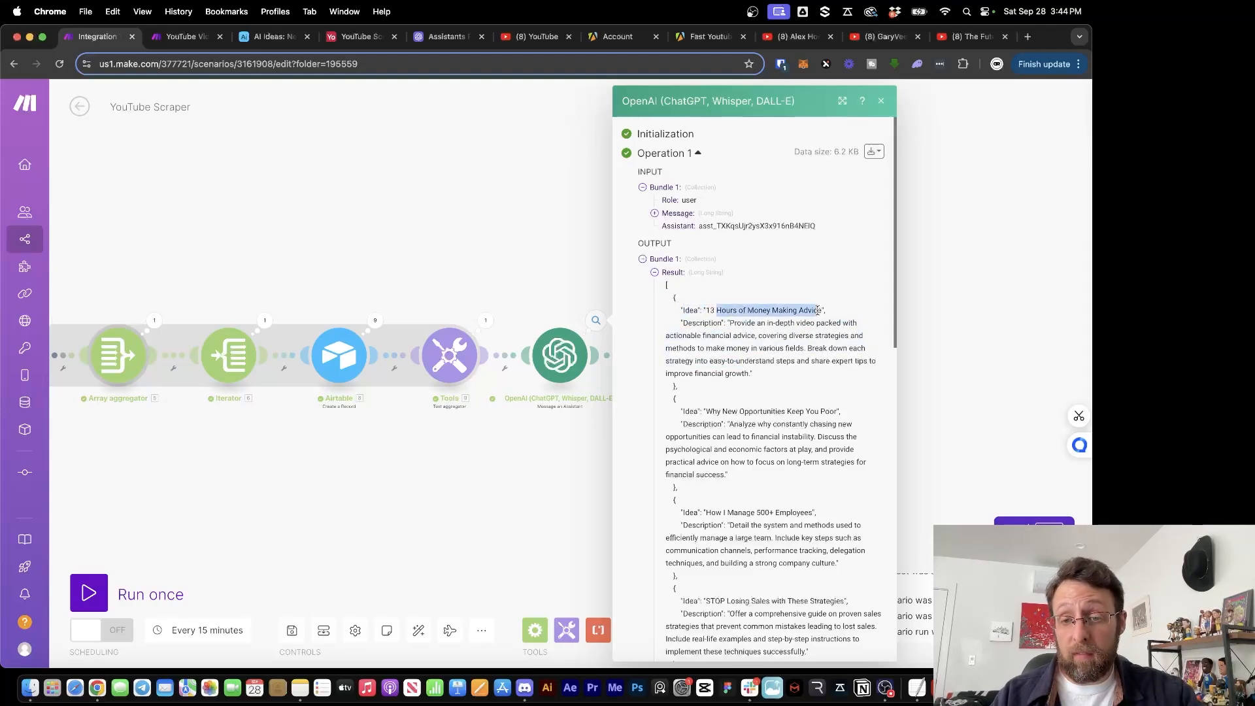
click(446, 202)
Step: Add an Airtable Create a Record module after the JSON module, using the Working Airtable Connection
scroll(825, 247, up, 1)
click(680, 377)
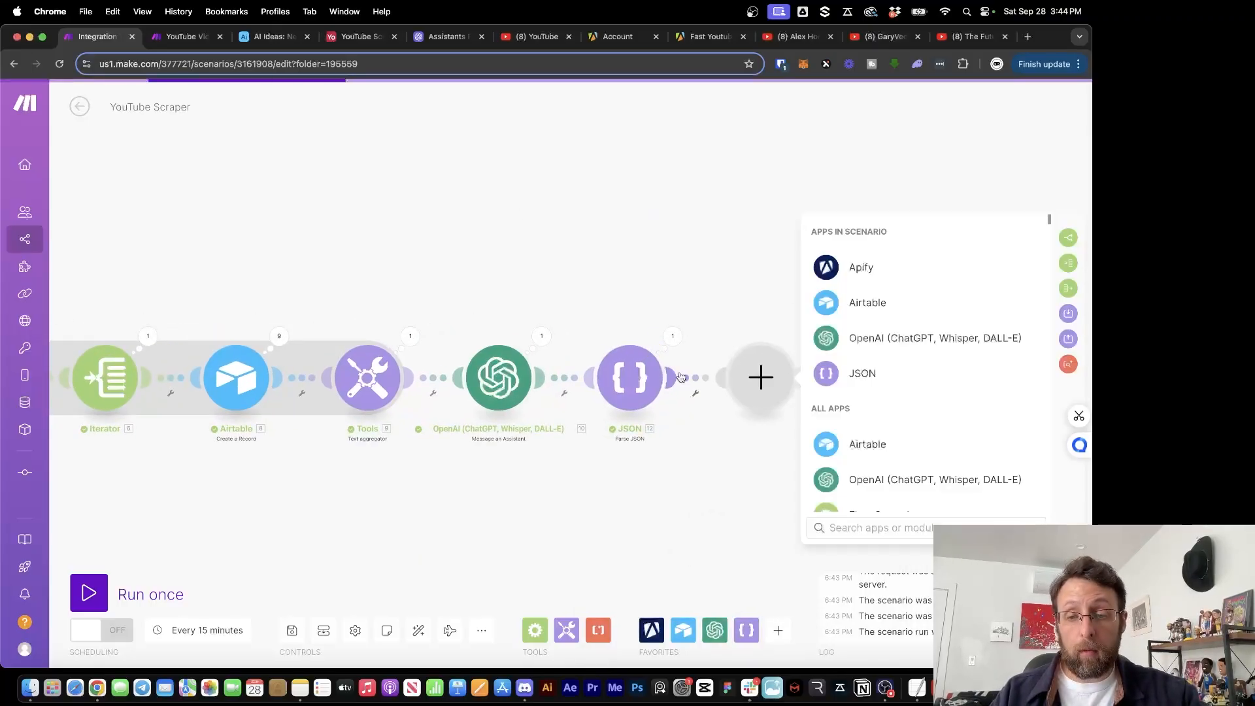
click(817, 302)
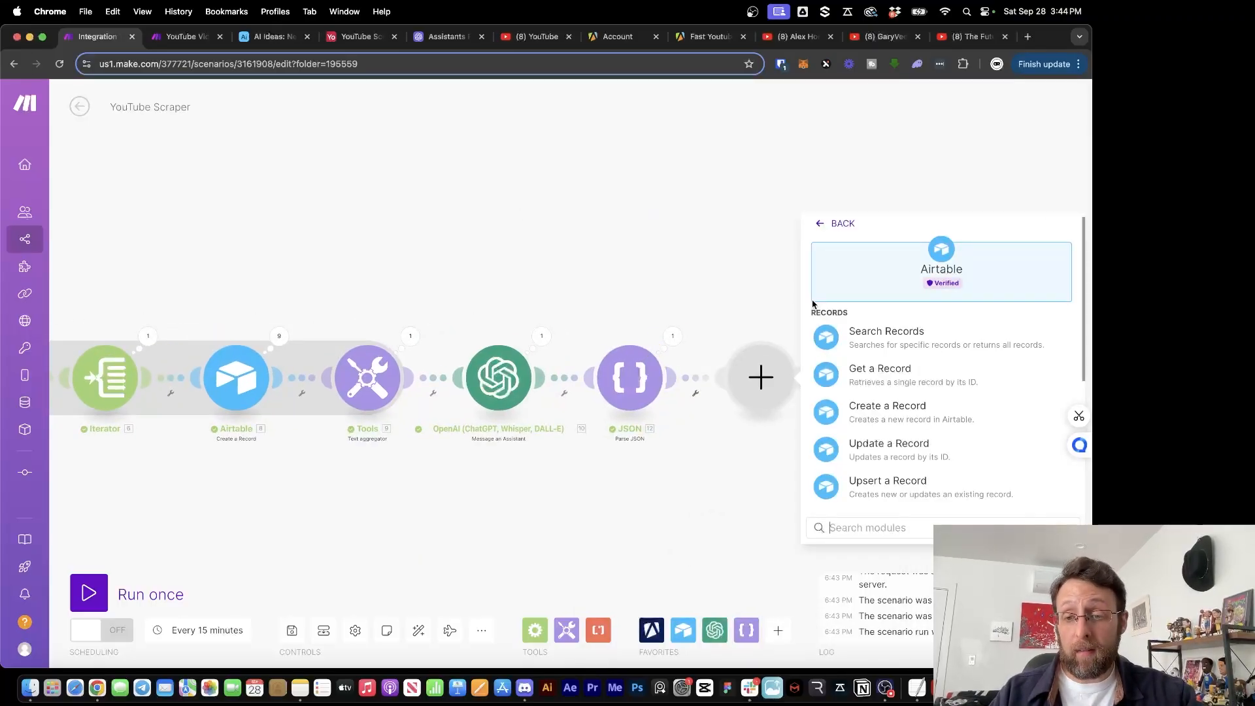
click(844, 406)
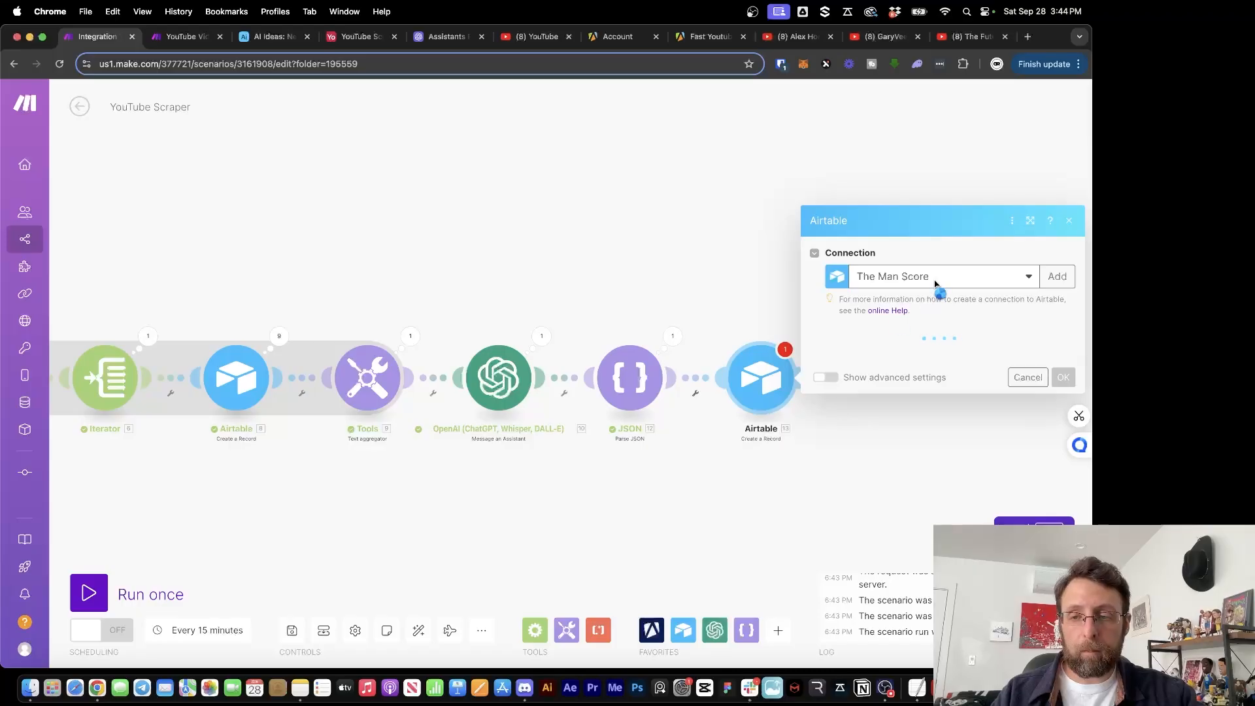
click(912, 280)
click(897, 325)
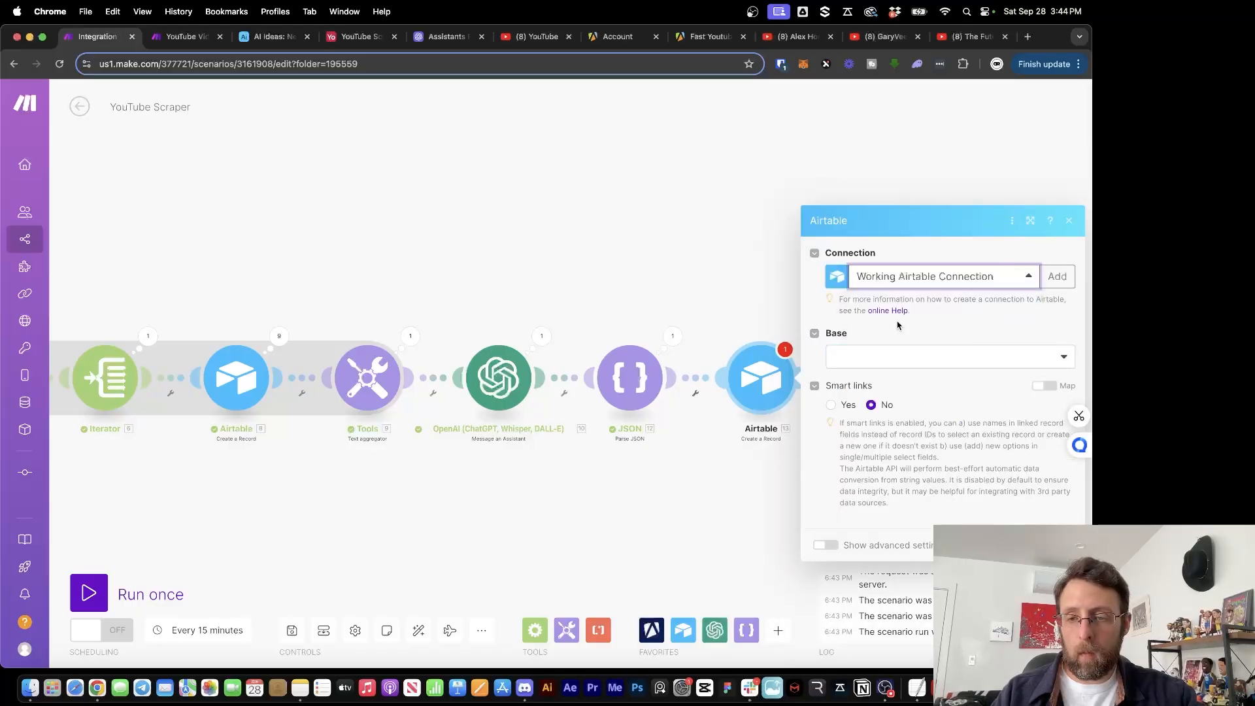
Step: Set the new Airtable module's base to YouTube Scraper and its table to Ideas
click(877, 358)
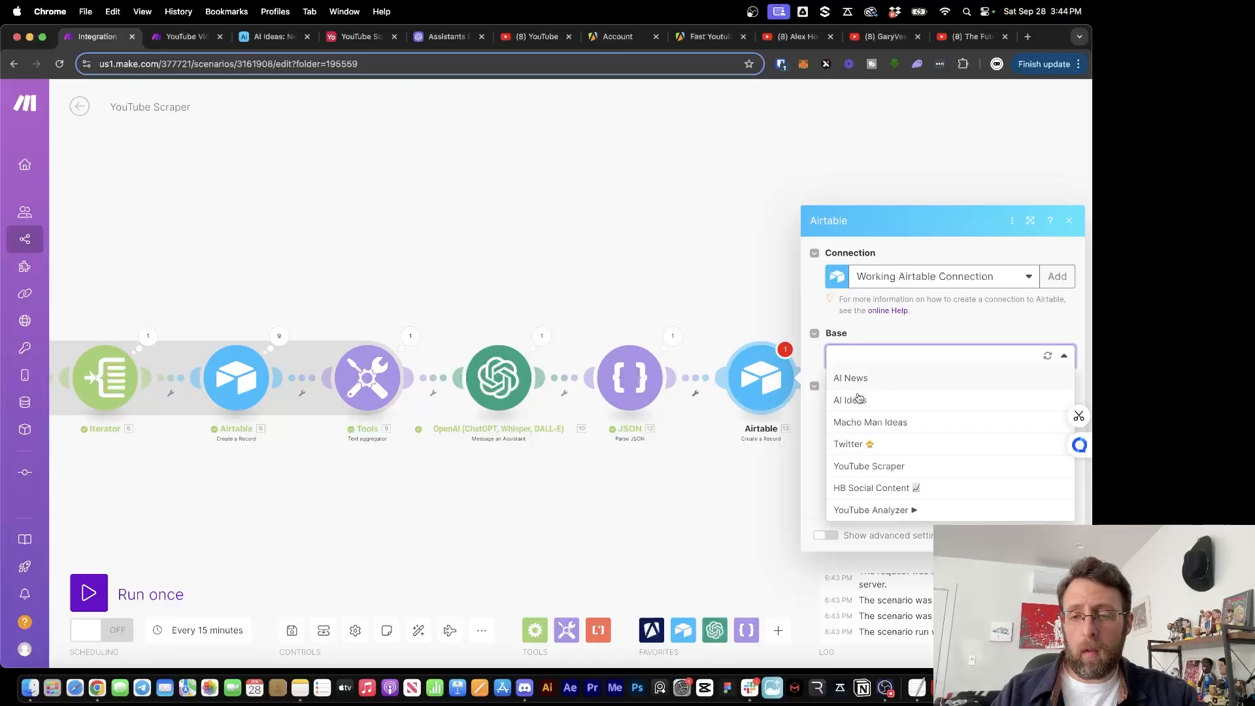
click(857, 461)
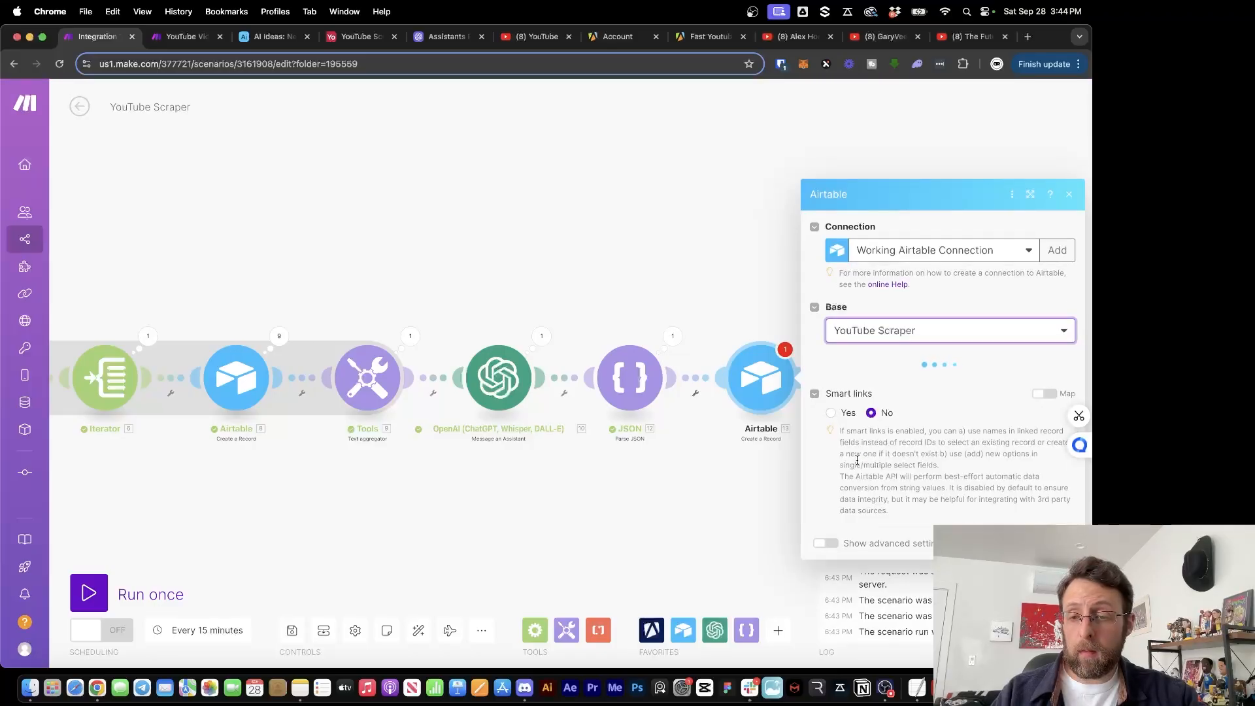
click(933, 384)
click(865, 428)
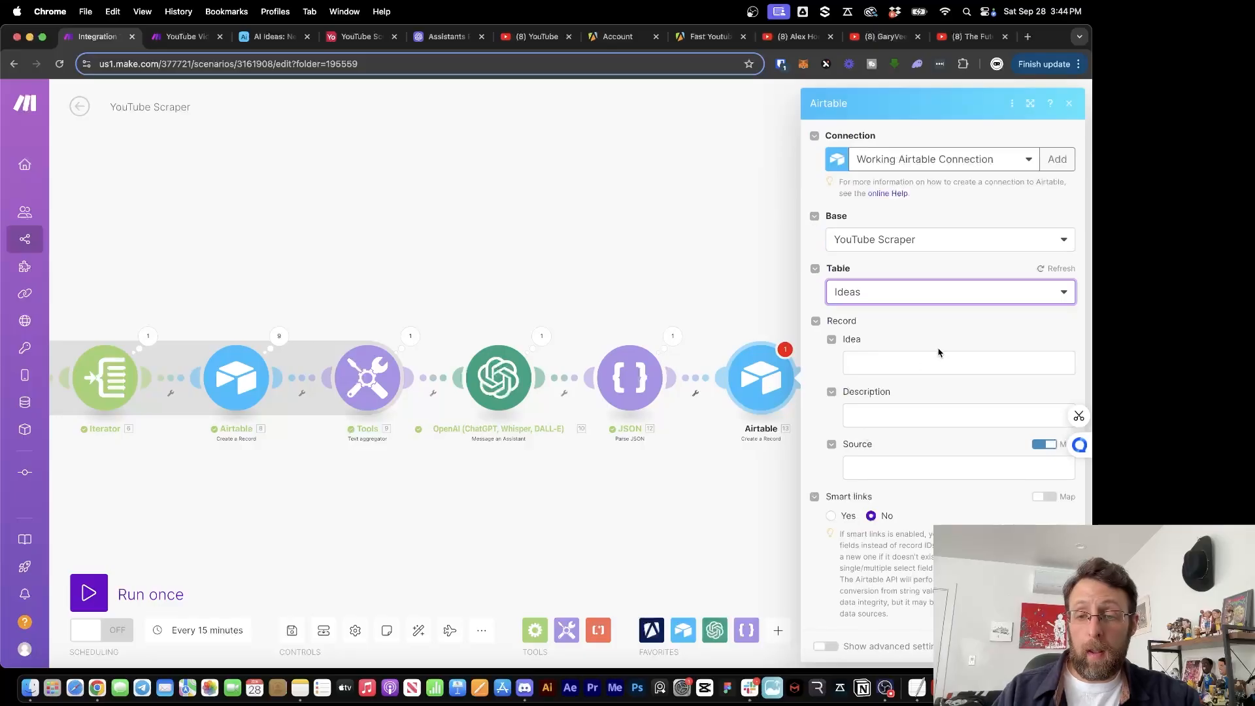
Step: Map the Parse JSON outputs Idea and Description to the record's Idea and Description fields
click(914, 359)
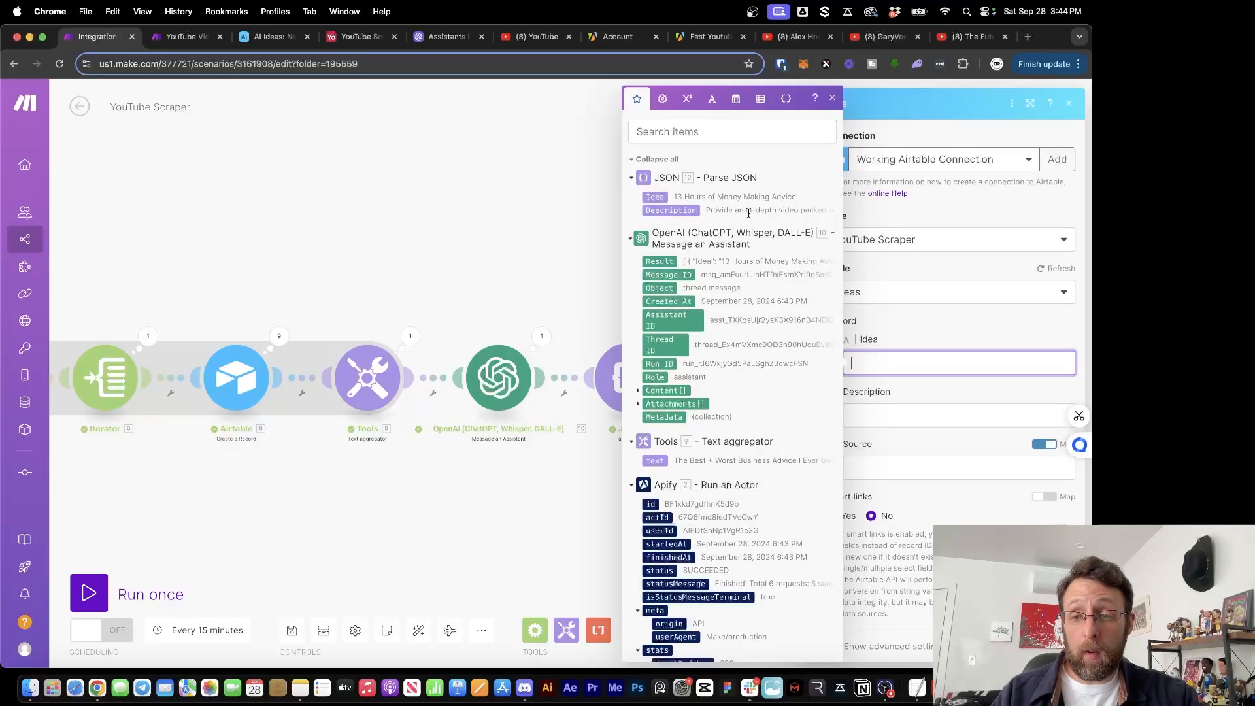
click(652, 196)
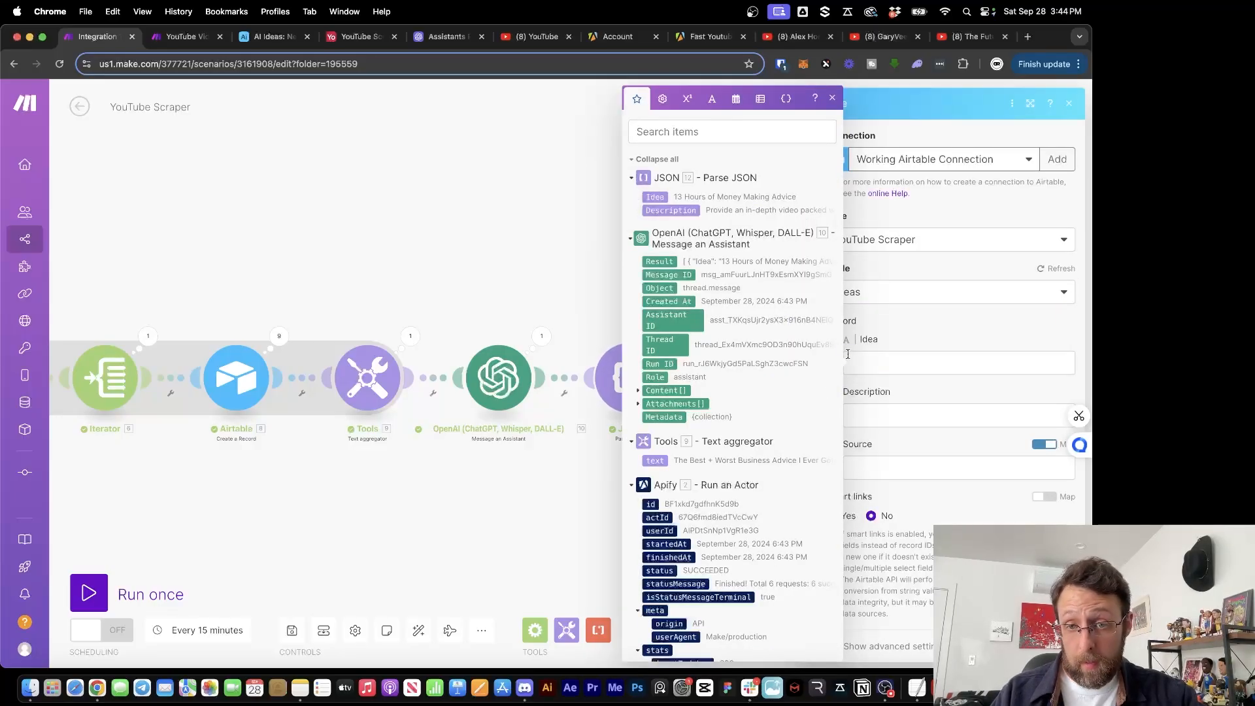
click(653, 197)
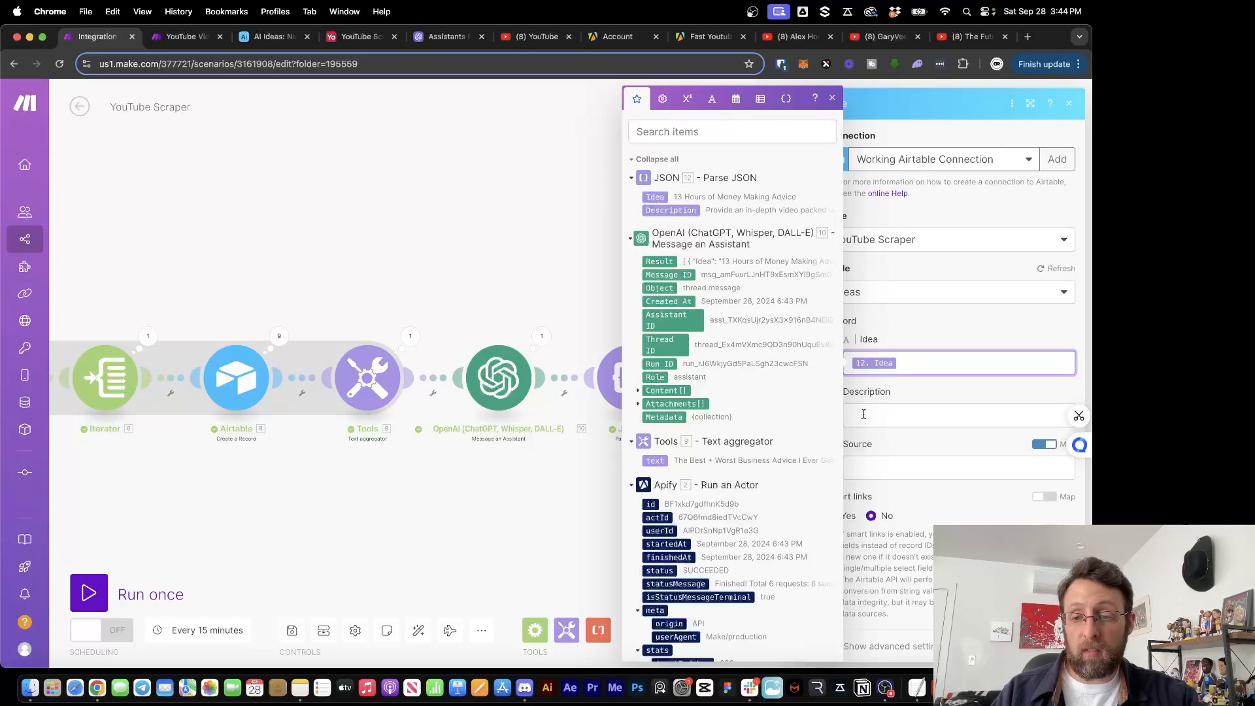
key(Tab)
click(664, 210)
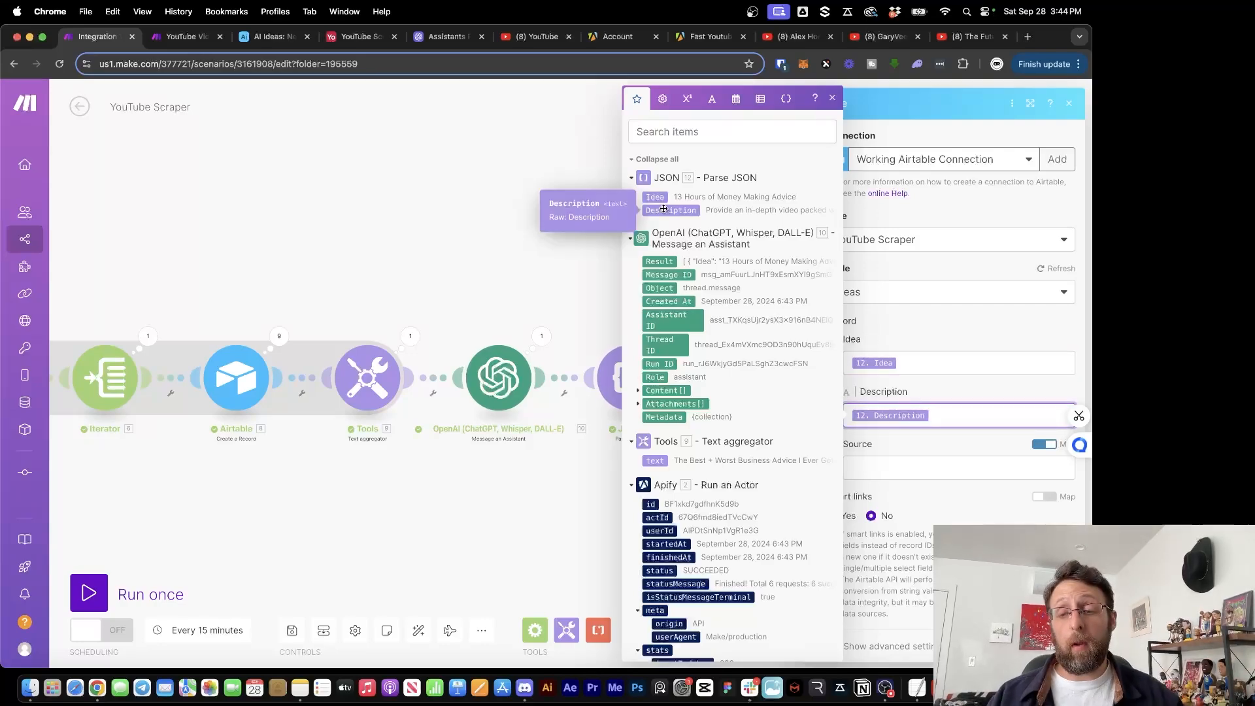
Step: Turn off mapping for the Source field, set it to YouTube, and save the Airtable module
click(1044, 445)
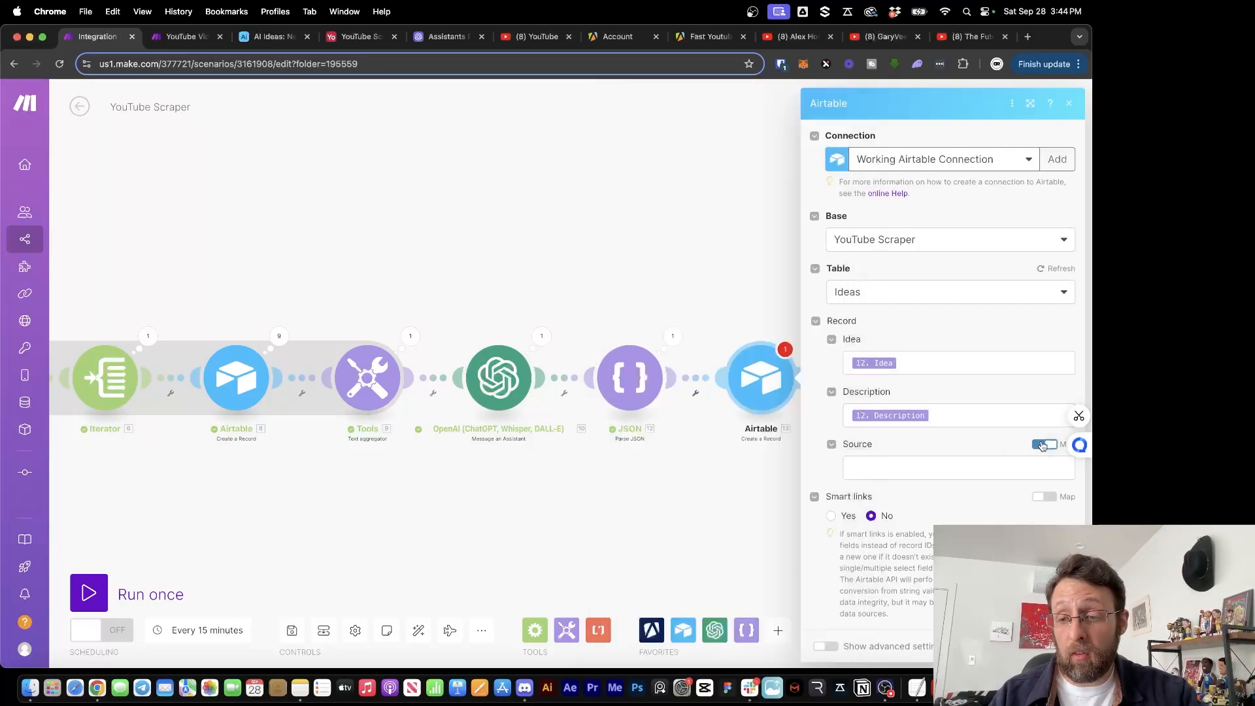
click(936, 467)
click(895, 512)
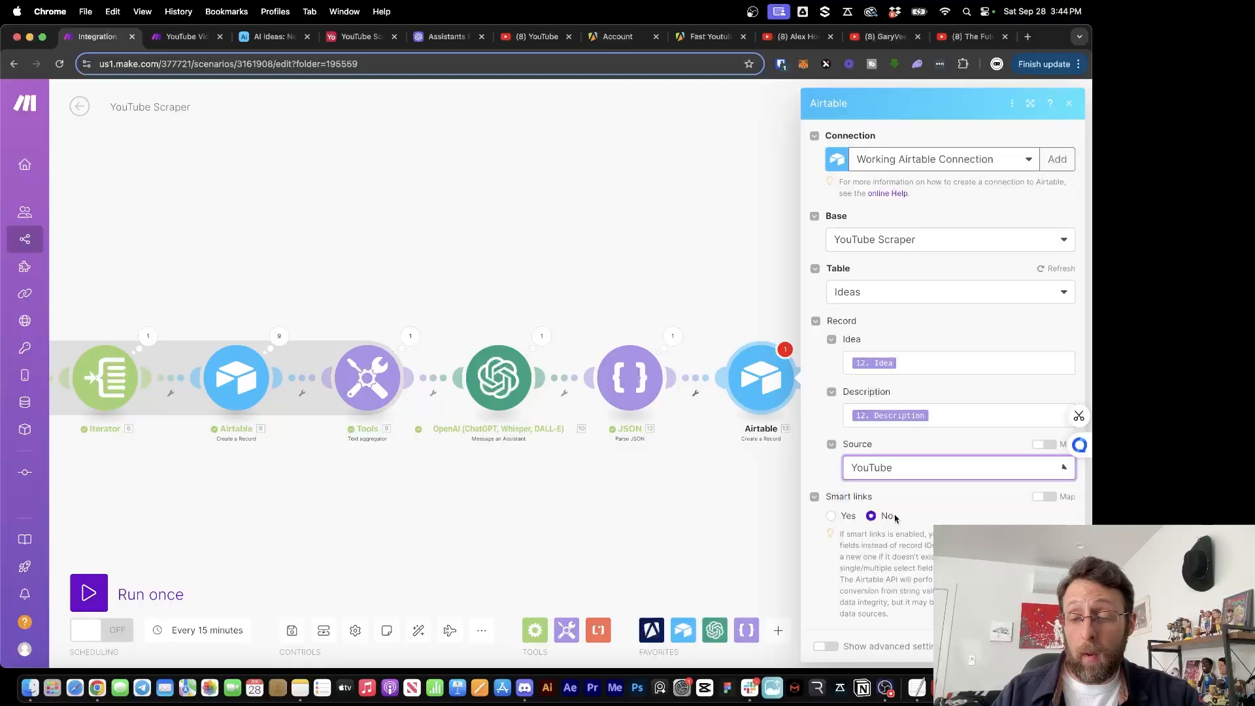
click(1056, 646)
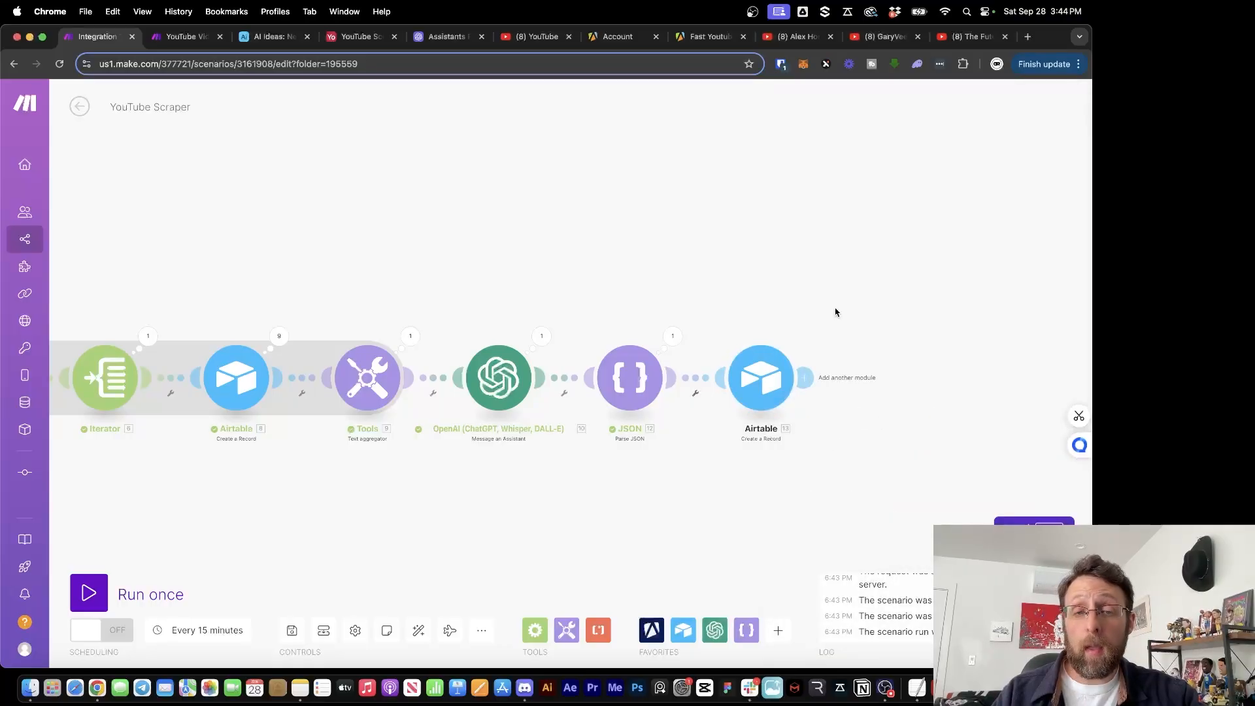
Step: Switch to the YouTube Scraper base in Airtable and clear the data from all records in Table 1
scroll(836, 313, down, 5)
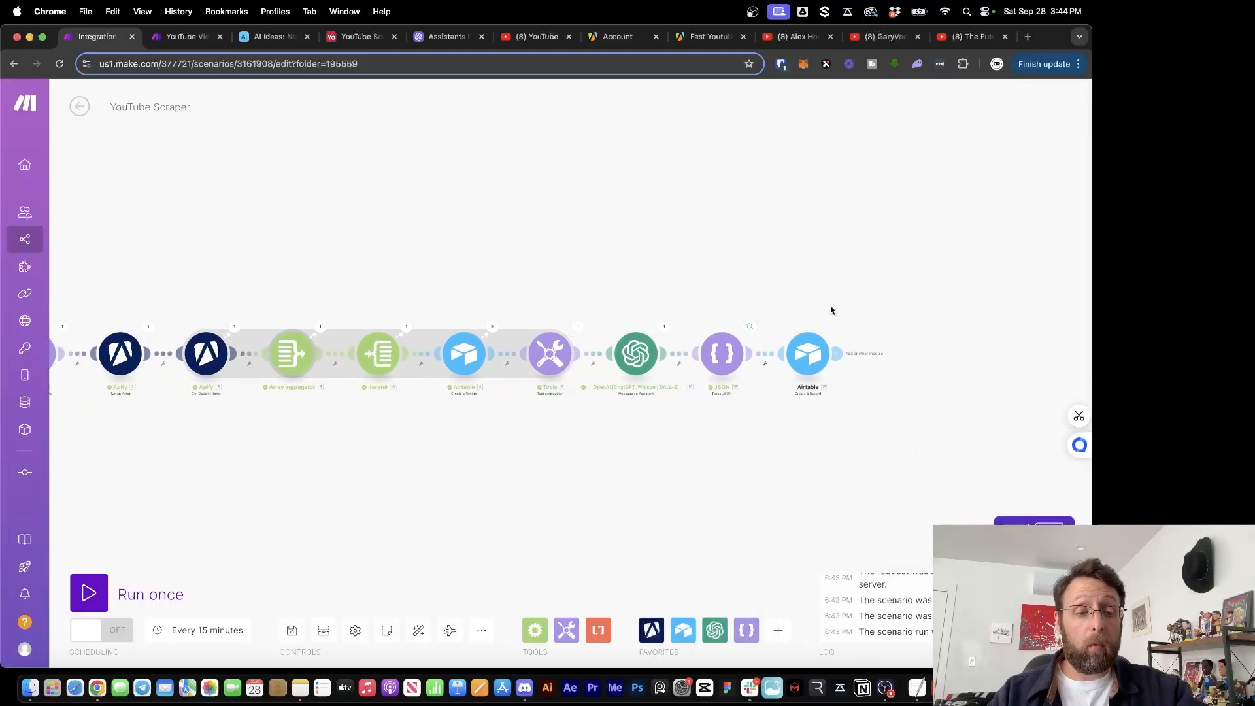
click(249, 38)
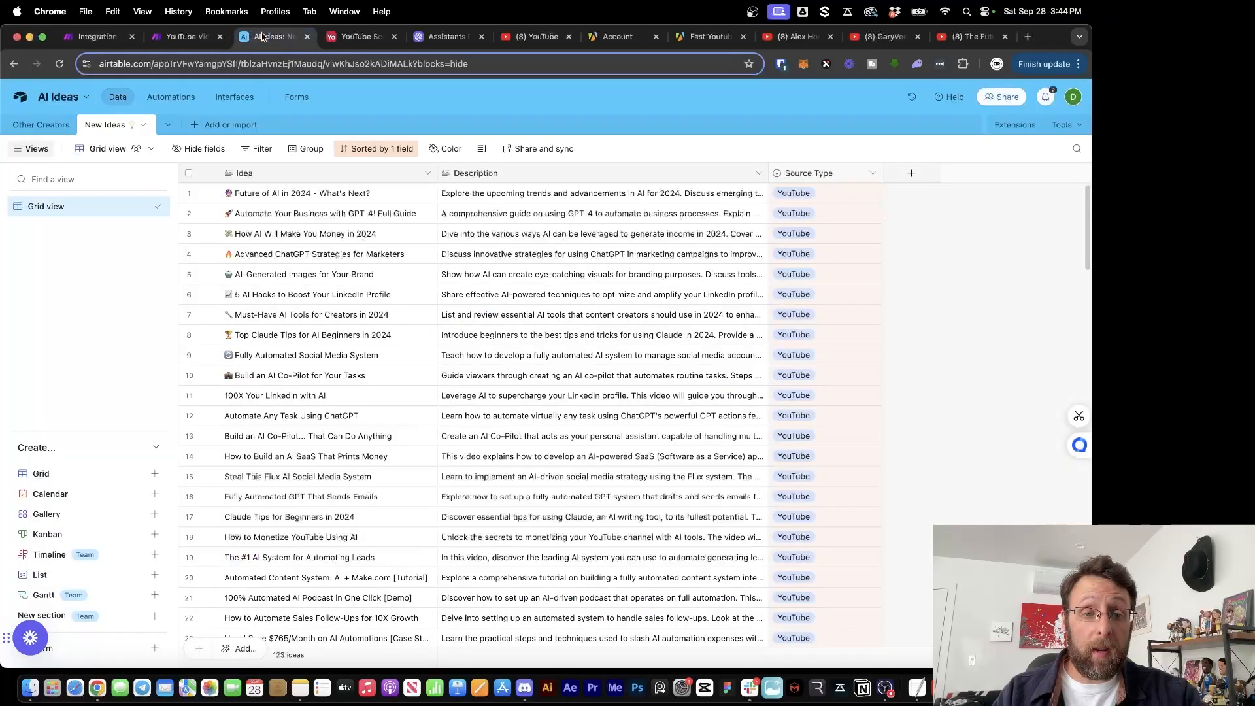
click(356, 37)
click(26, 125)
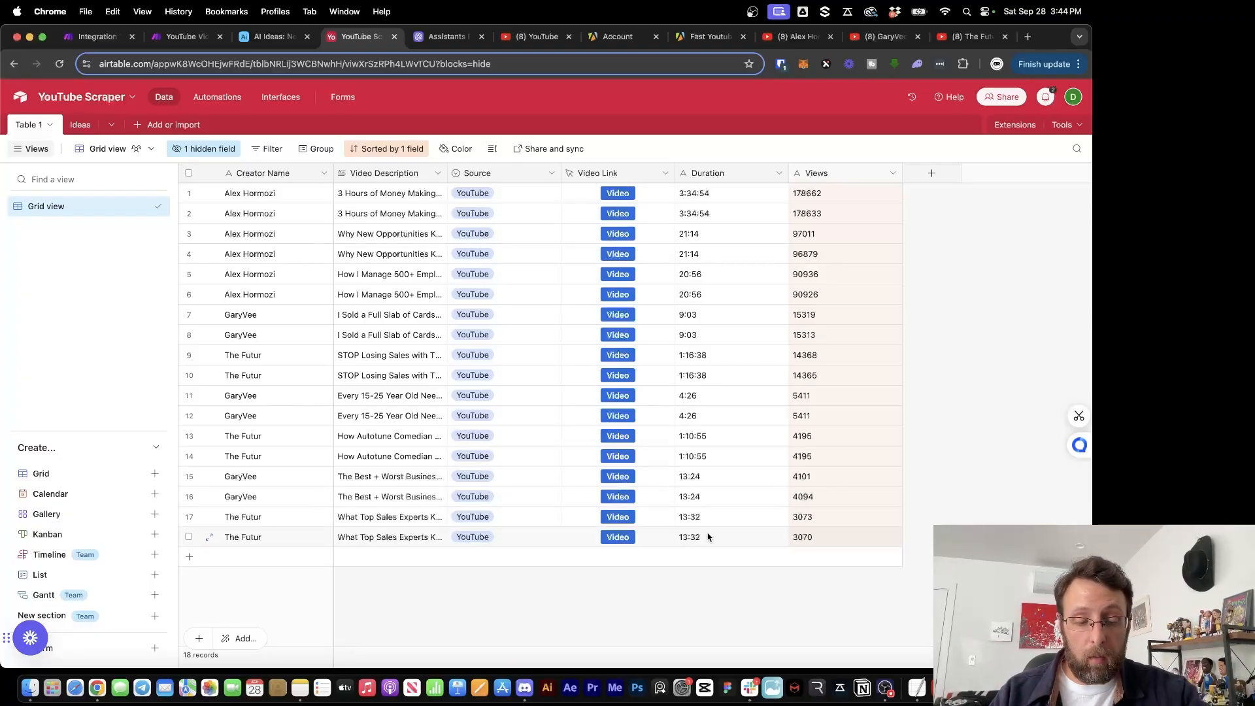
key(super+a)
key(BackSpace)
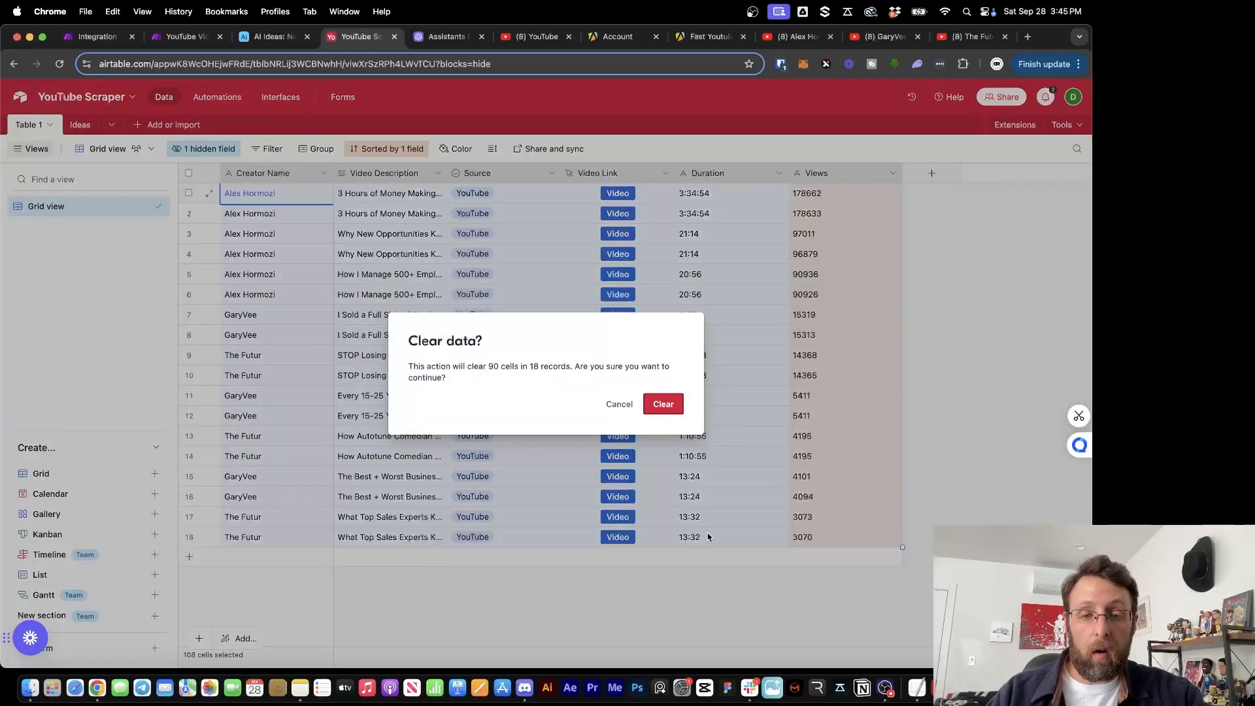
click(671, 408)
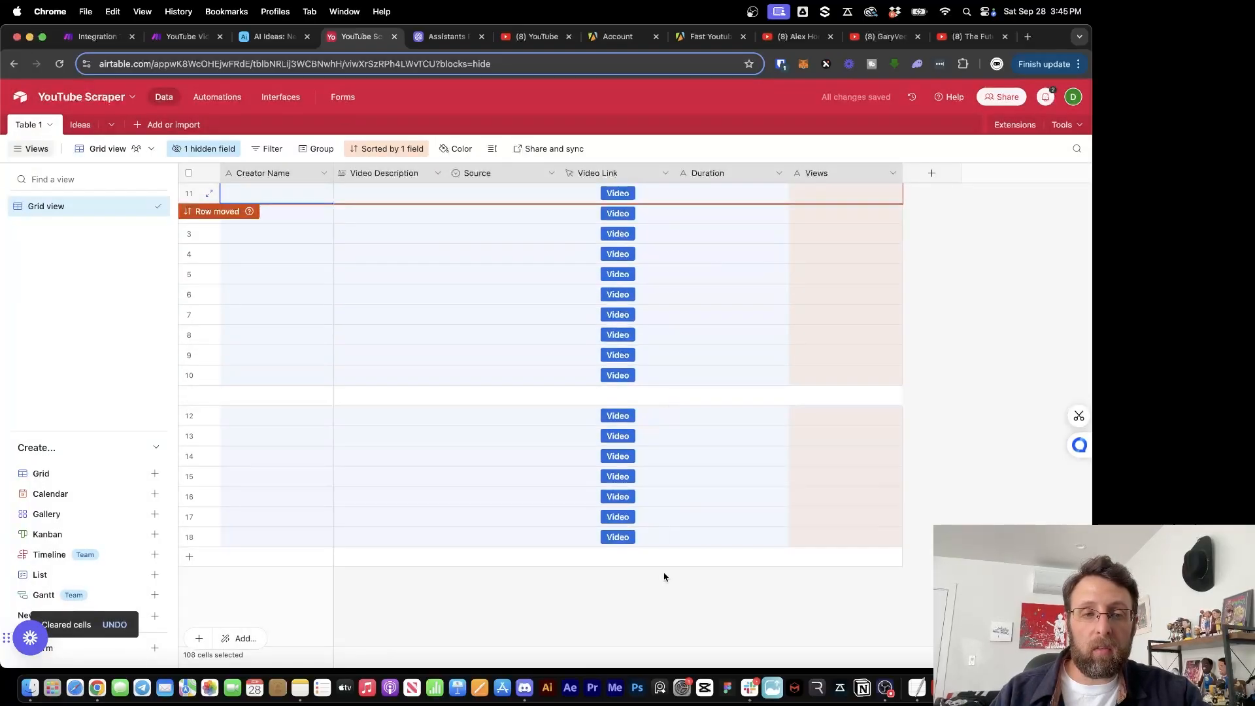
Step: Select all the empty records in Table 1 and delete them
click(239, 530)
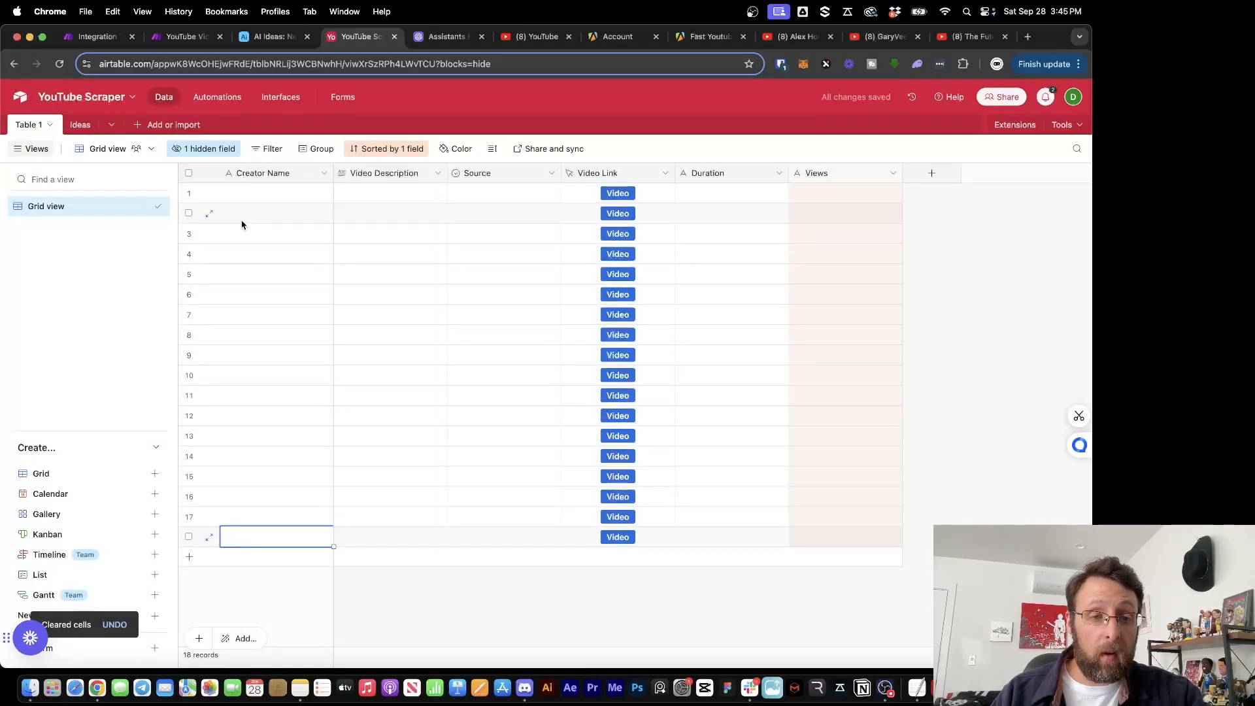
shift+click(253, 195)
right_click(254, 194)
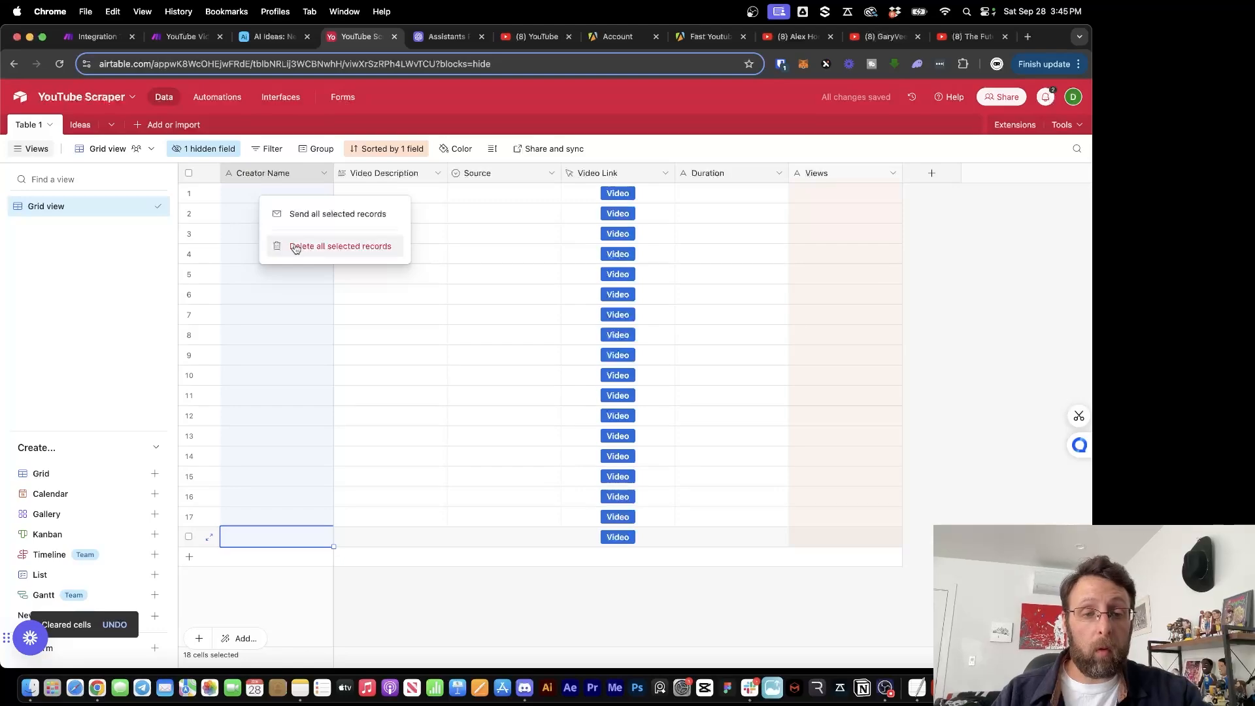
click(292, 243)
Step: Switch to the YouTube Scraper scenario in Make and run it once
click(92, 37)
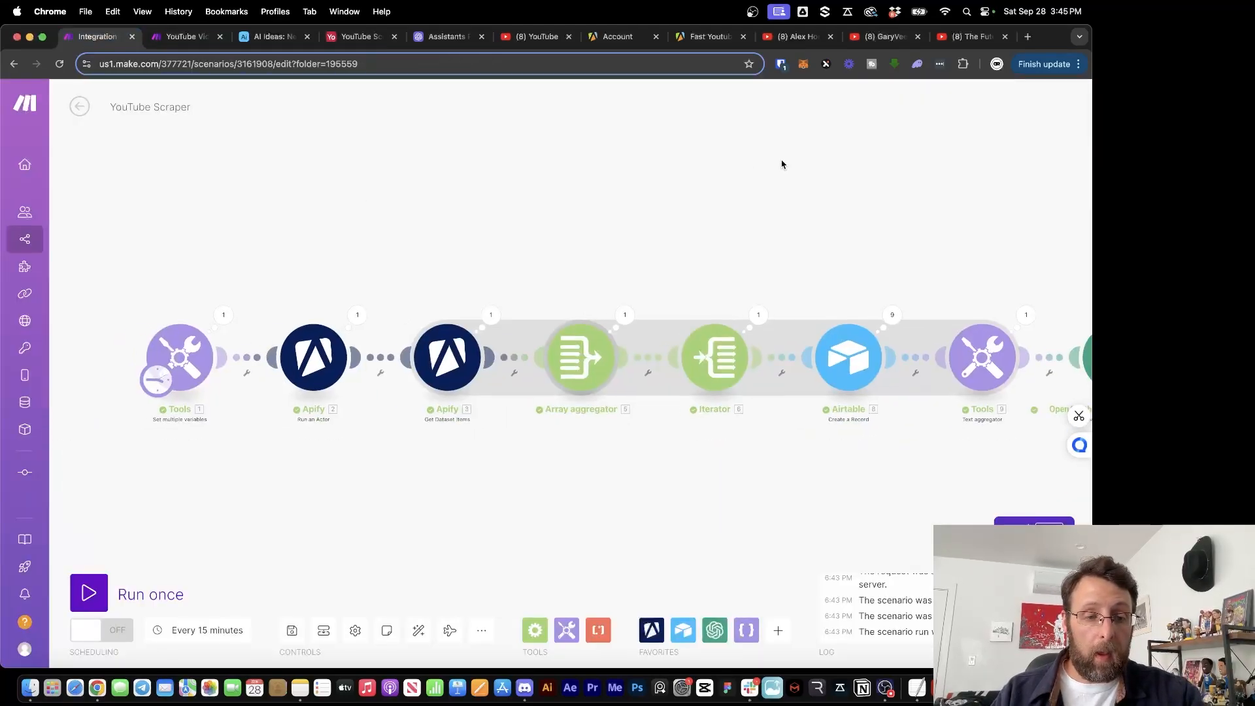
click(95, 580)
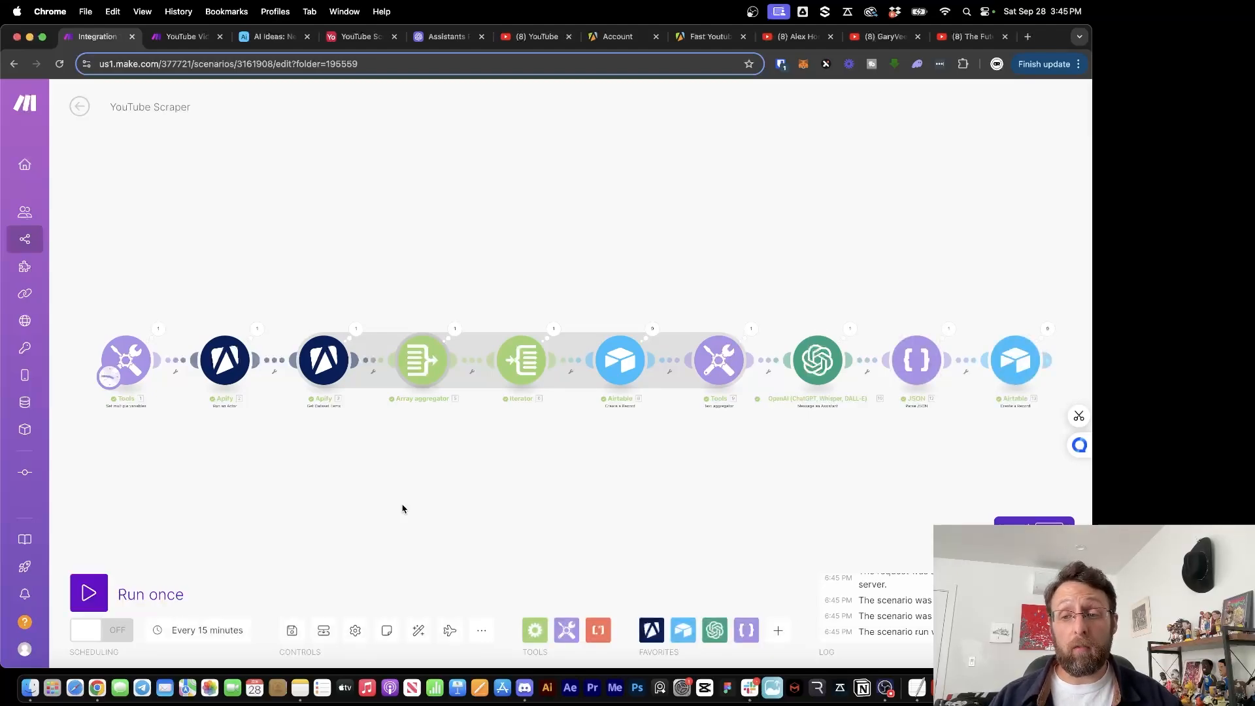
drag(727, 246, 660, 230)
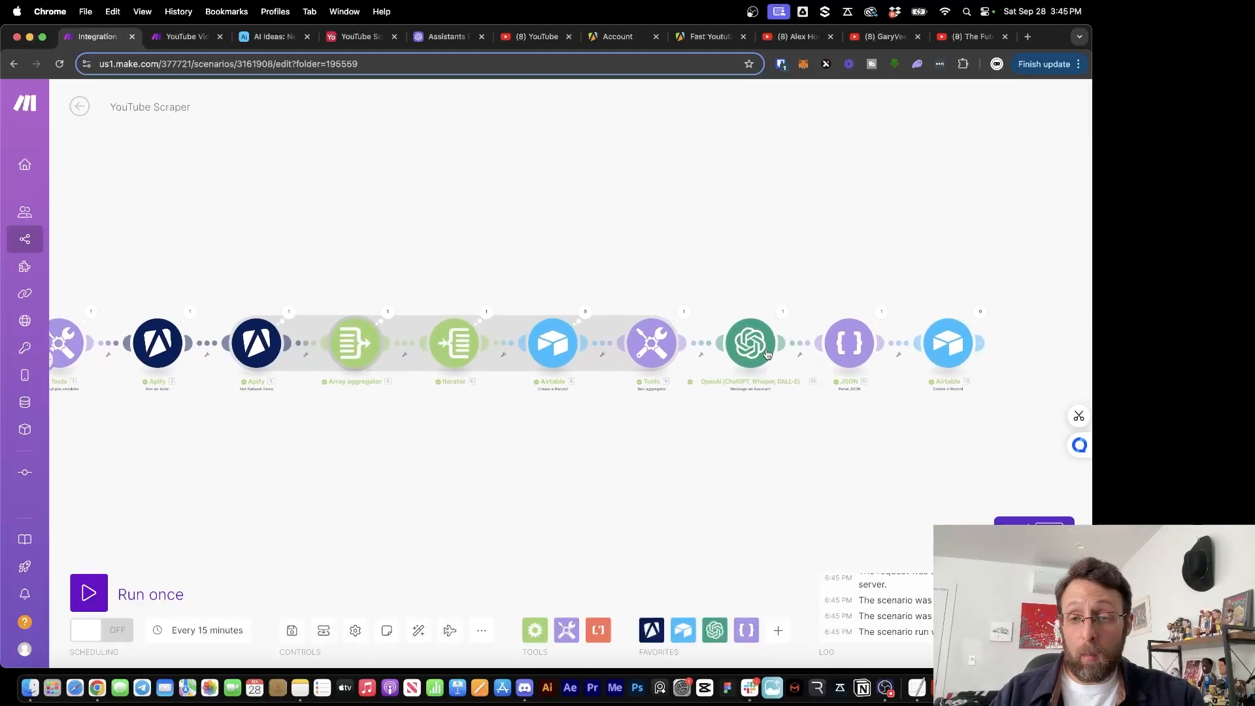
Step: Switch back to the YouTube Scraper base in Airtable, open the Ideas table, and widen its Idea and Description columns
click(356, 36)
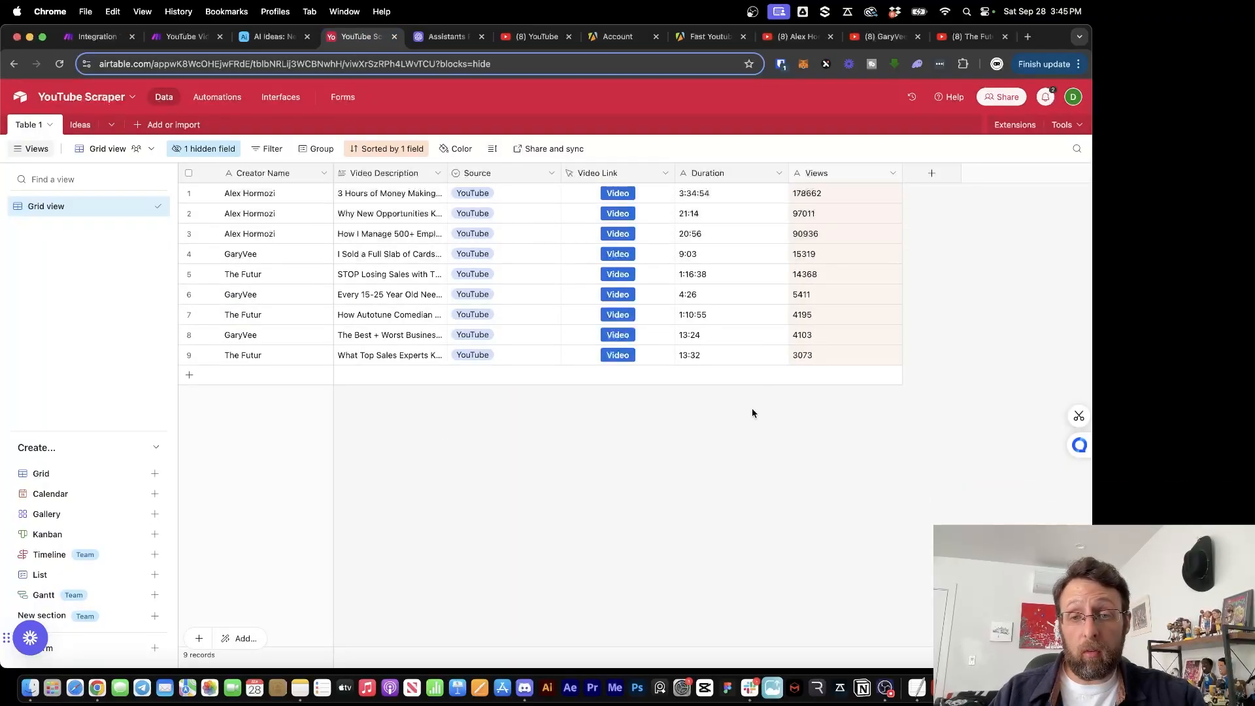
click(77, 124)
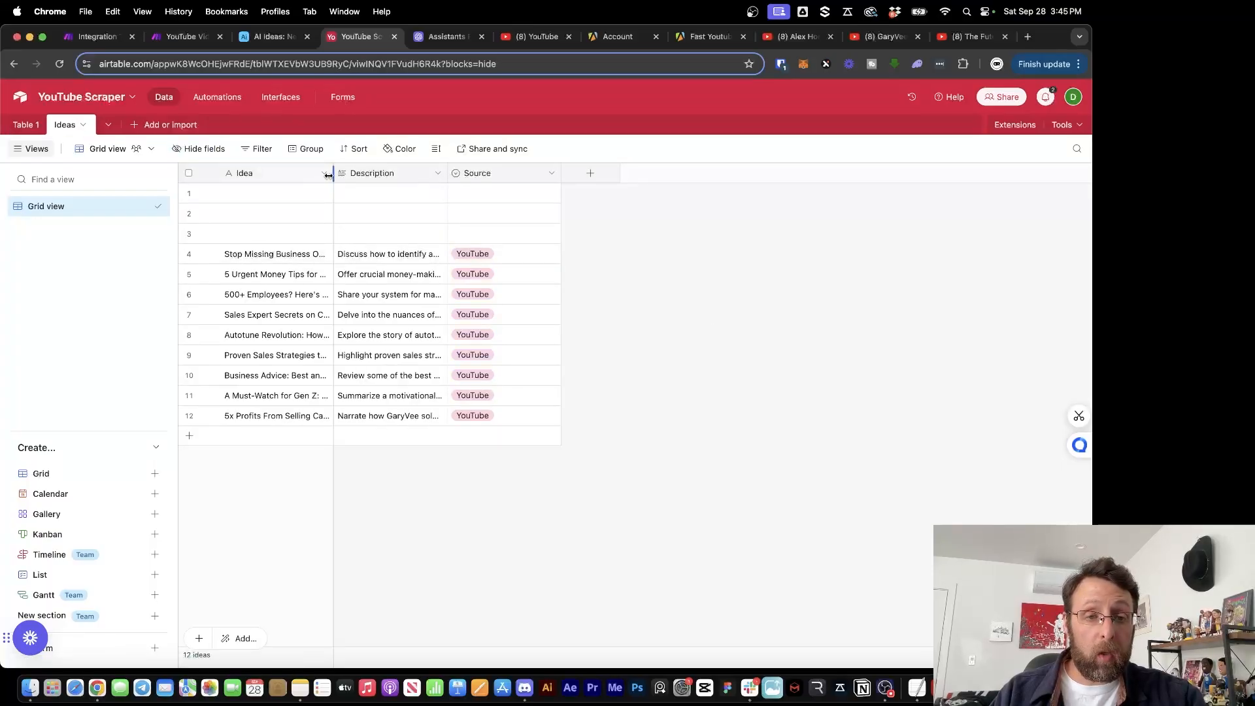
drag(331, 175, 466, 173)
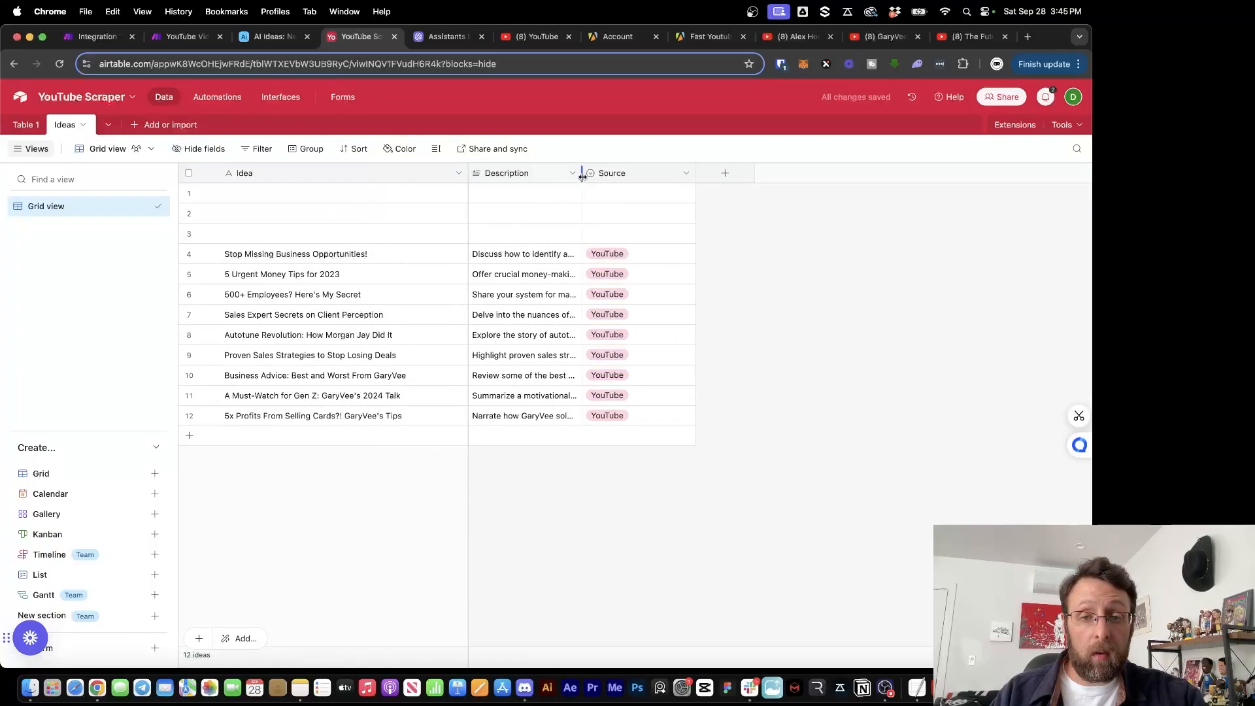
drag(581, 173, 864, 175)
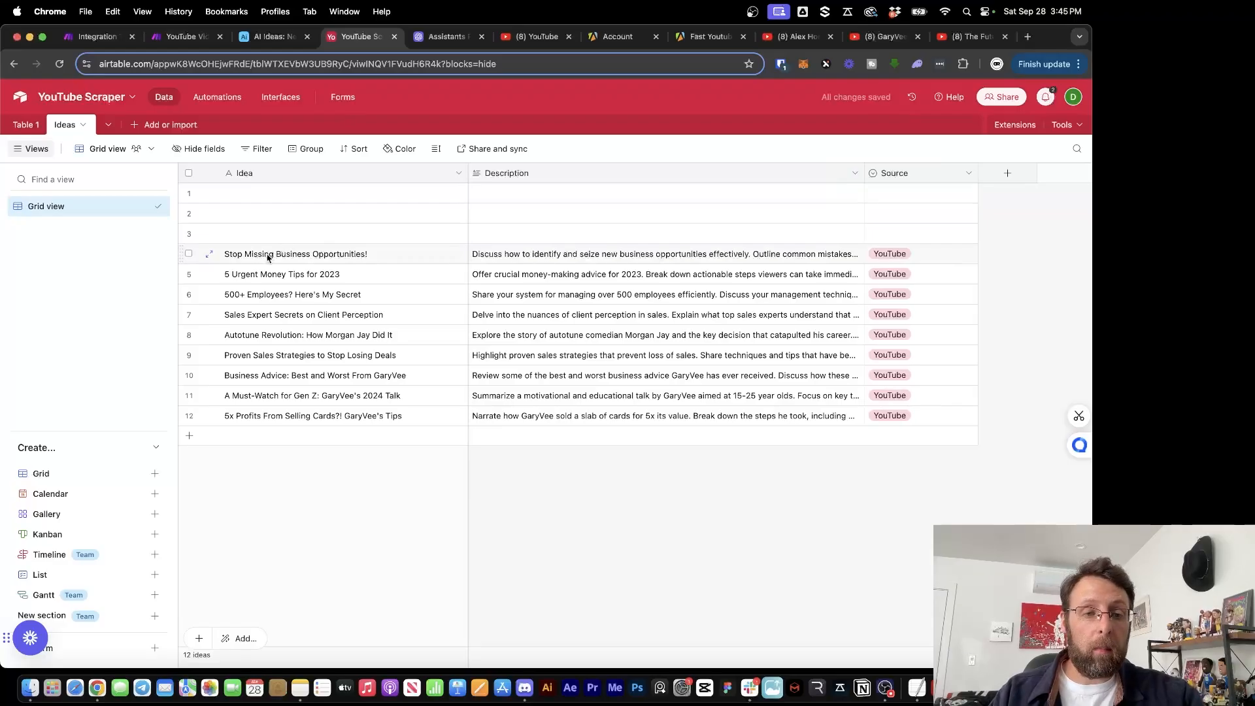